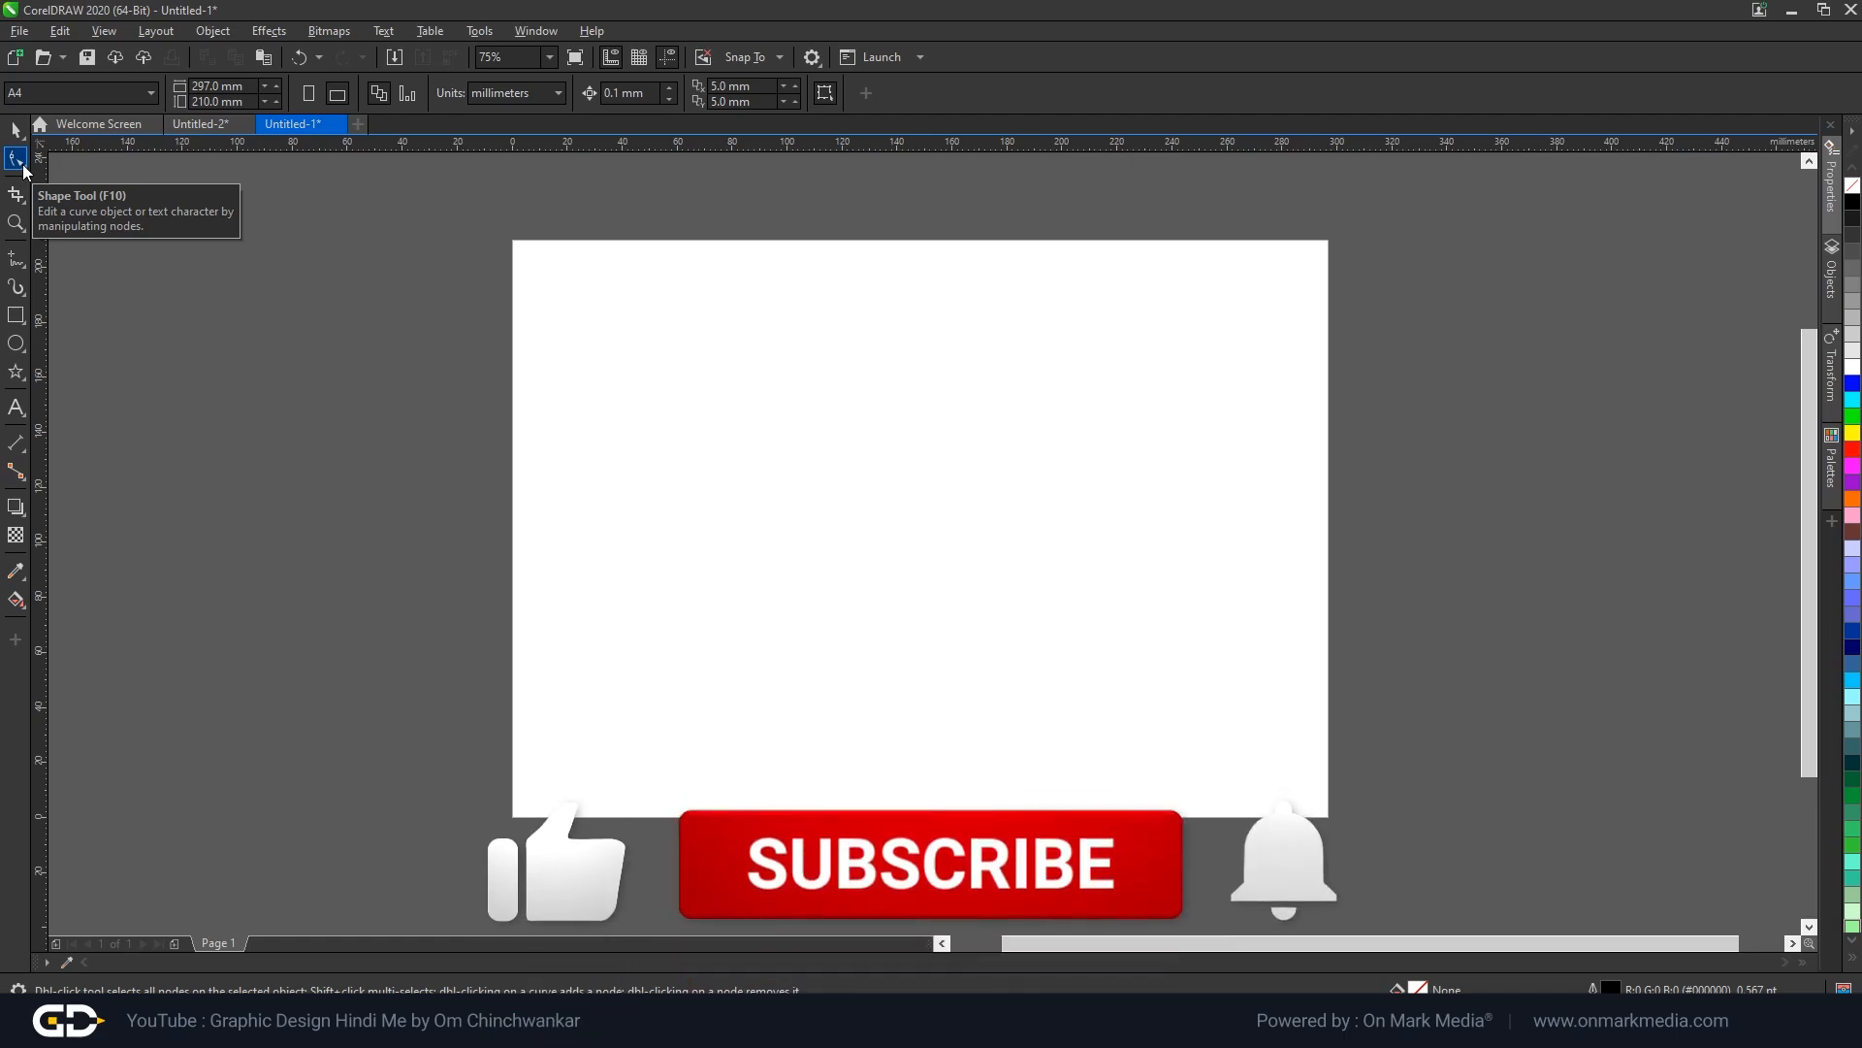
# Draw a rectangle about 66 mm wide and 44 mm high in the middle of the page and shift it slightly up and left.
pyautogui.click(18, 322)
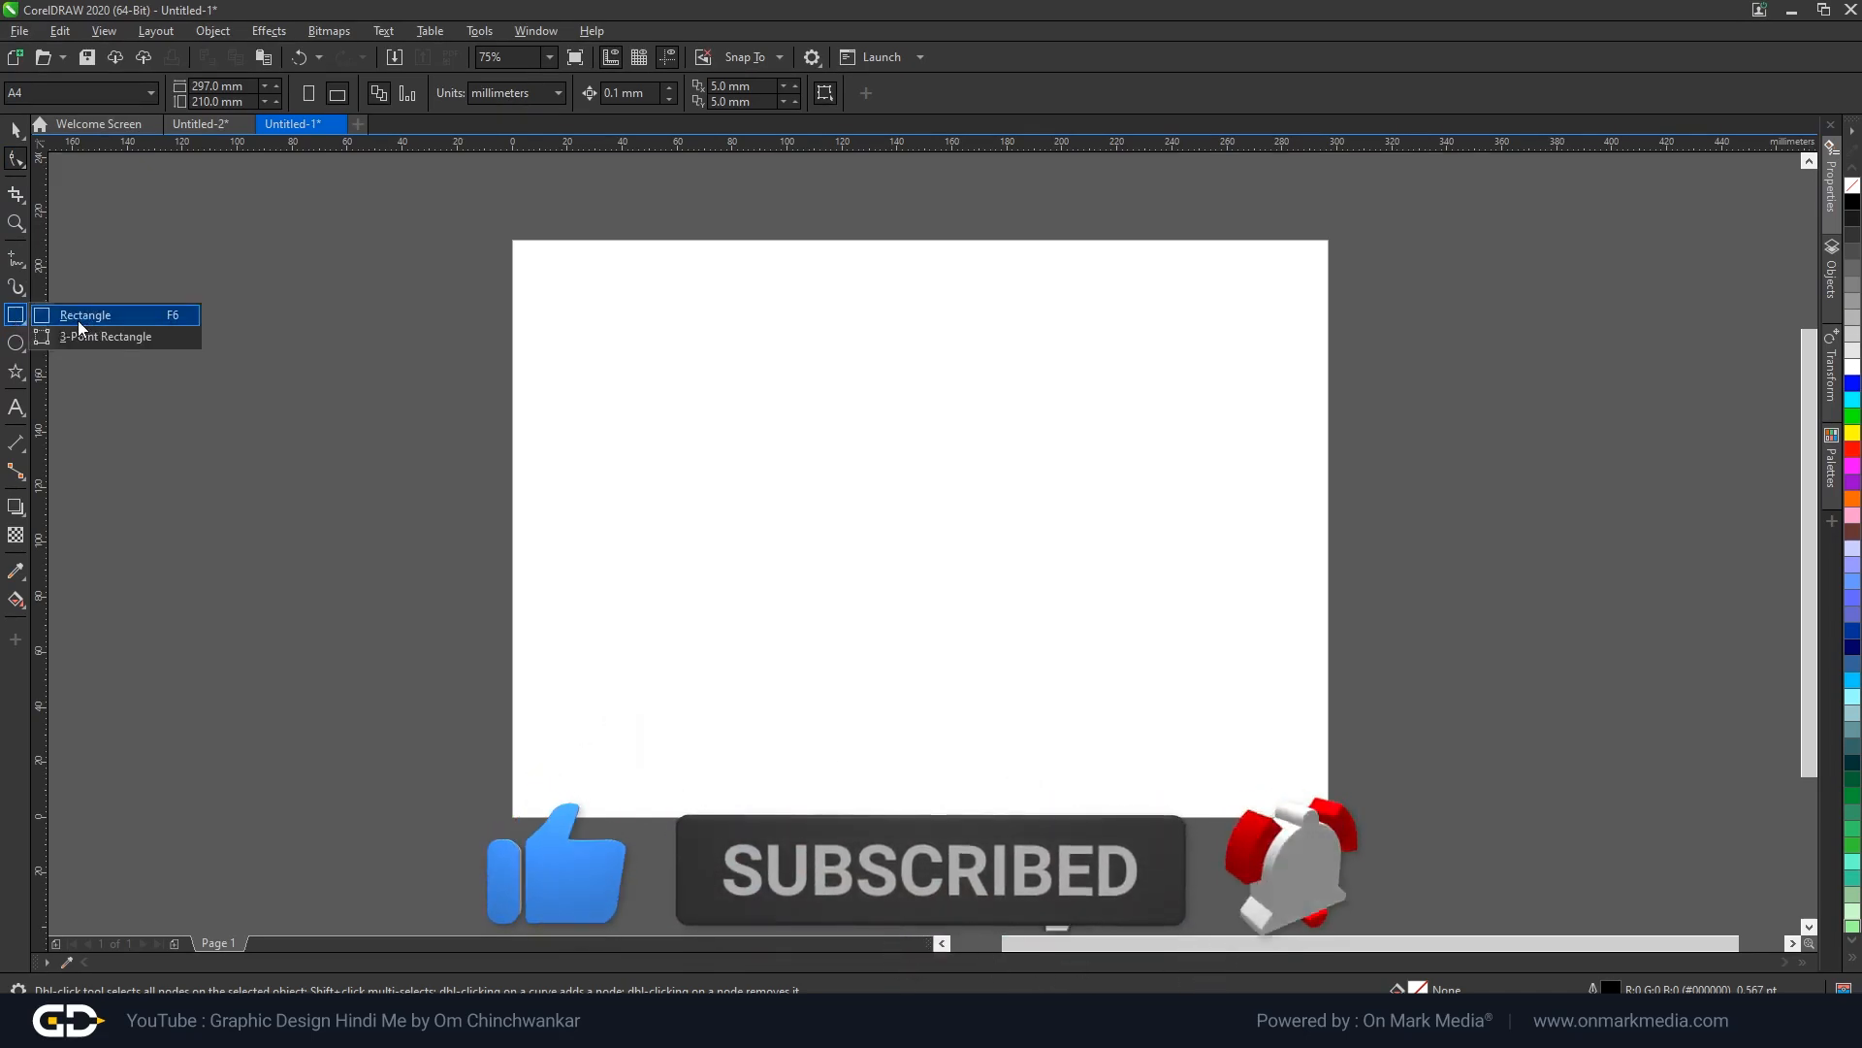
pyautogui.click(79, 323)
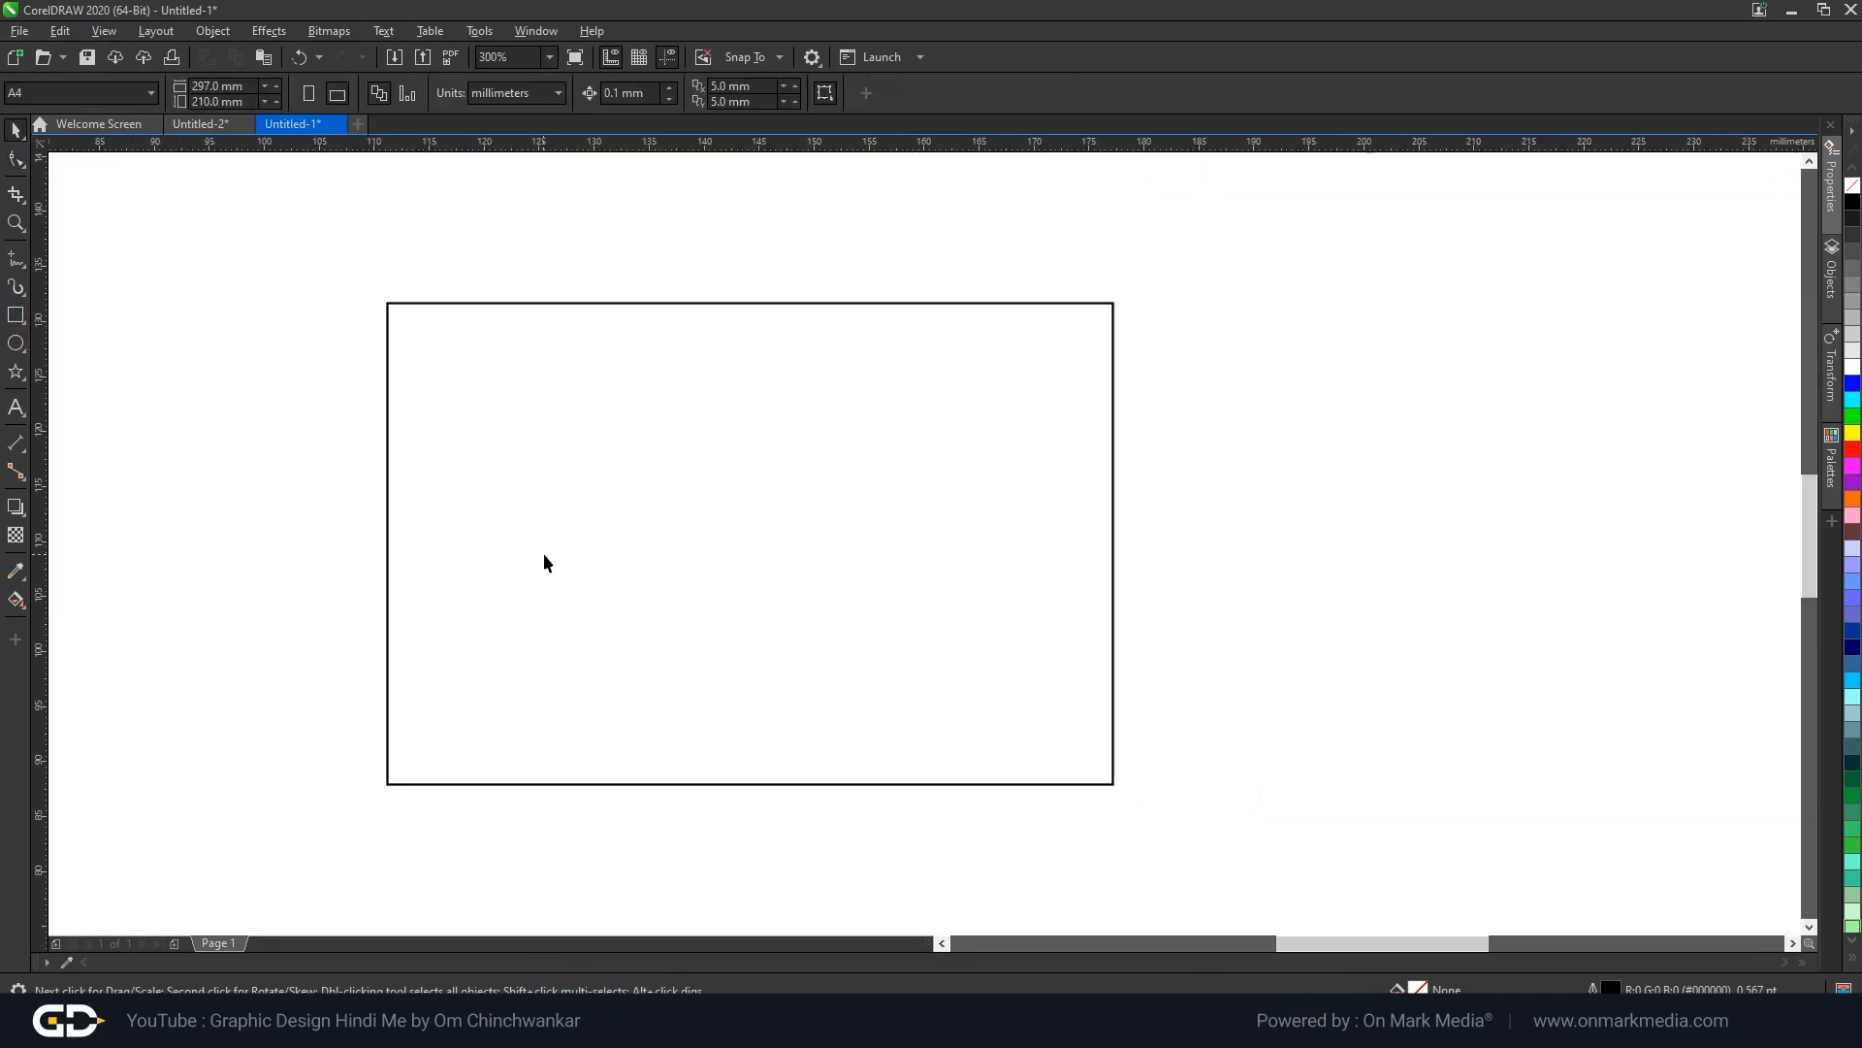
pyautogui.moveTo(578, 545); pyautogui.dragTo(528, 521)
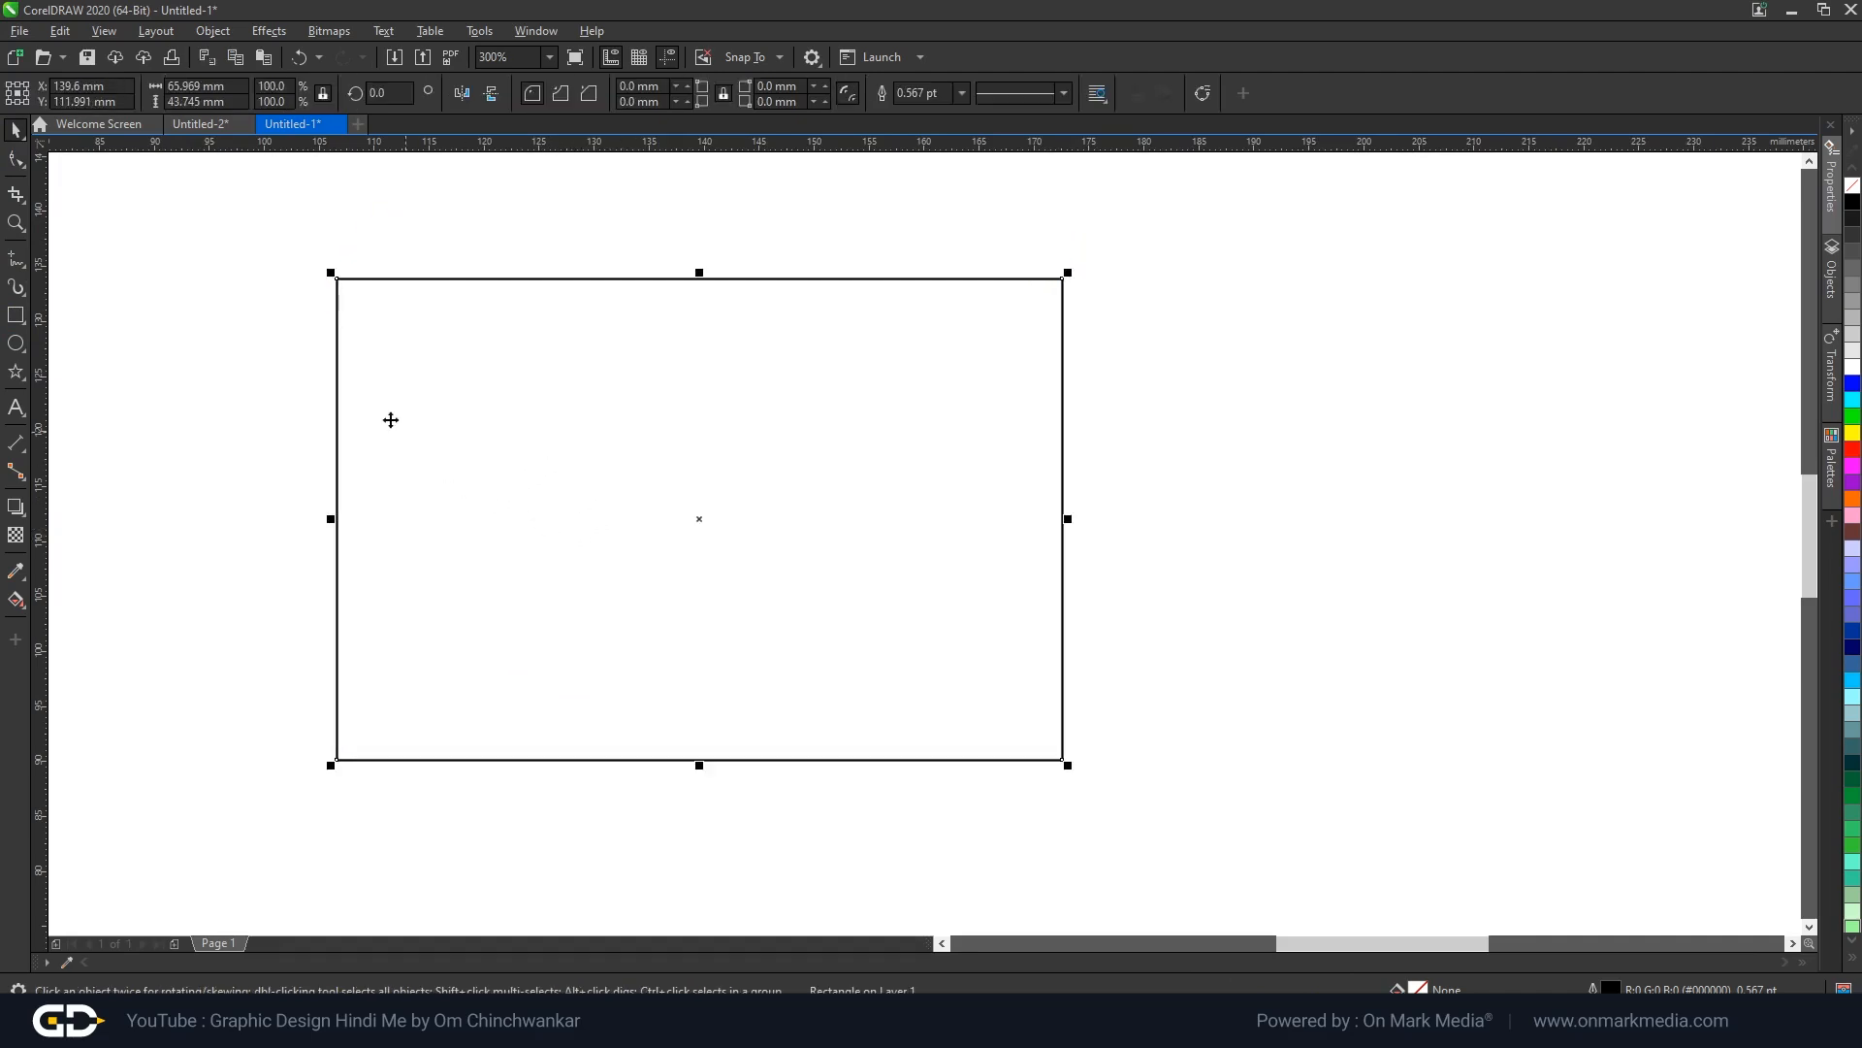
pyautogui.rightClick(455, 397)
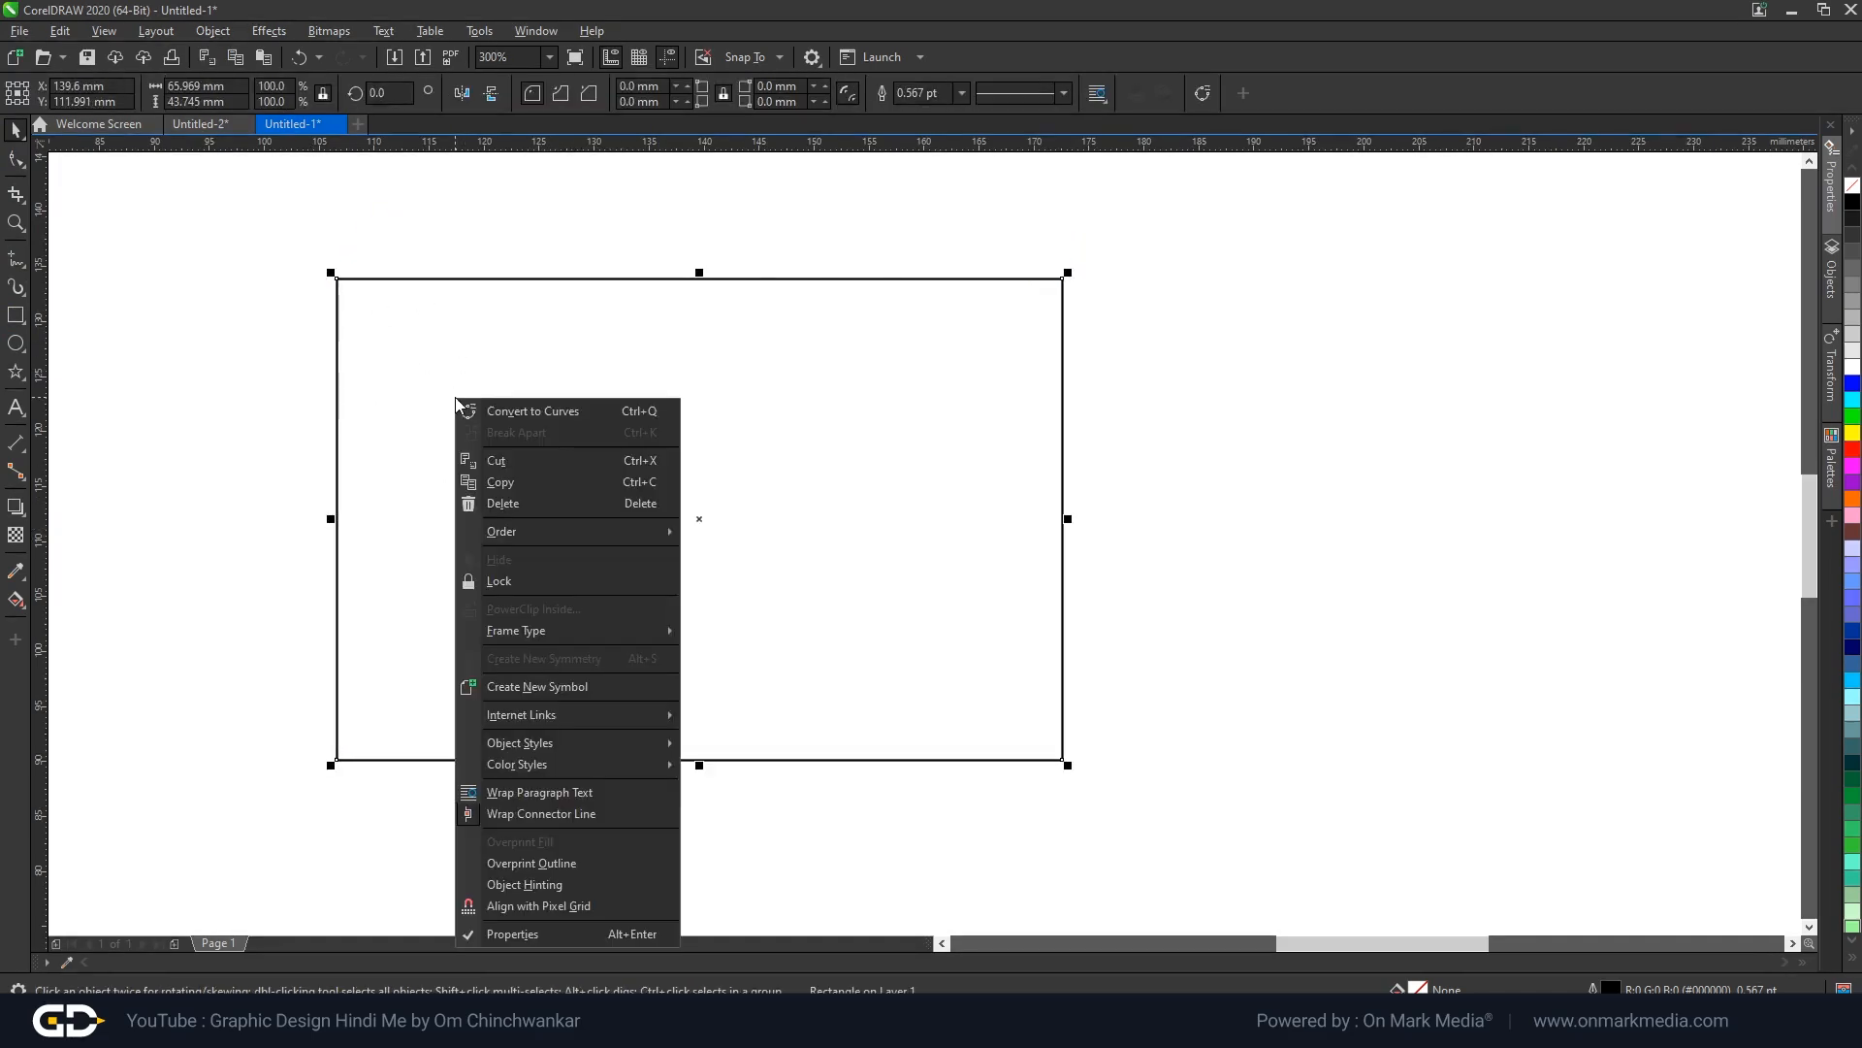
pyautogui.click(582, 411)
pyautogui.moveTo(444, 493)
pyautogui.mouseDown()
pyautogui.moveTo(537, 540)
pyautogui.moveTo(462, 482)
pyautogui.moveTo(445, 515)
pyautogui.mouseUp()
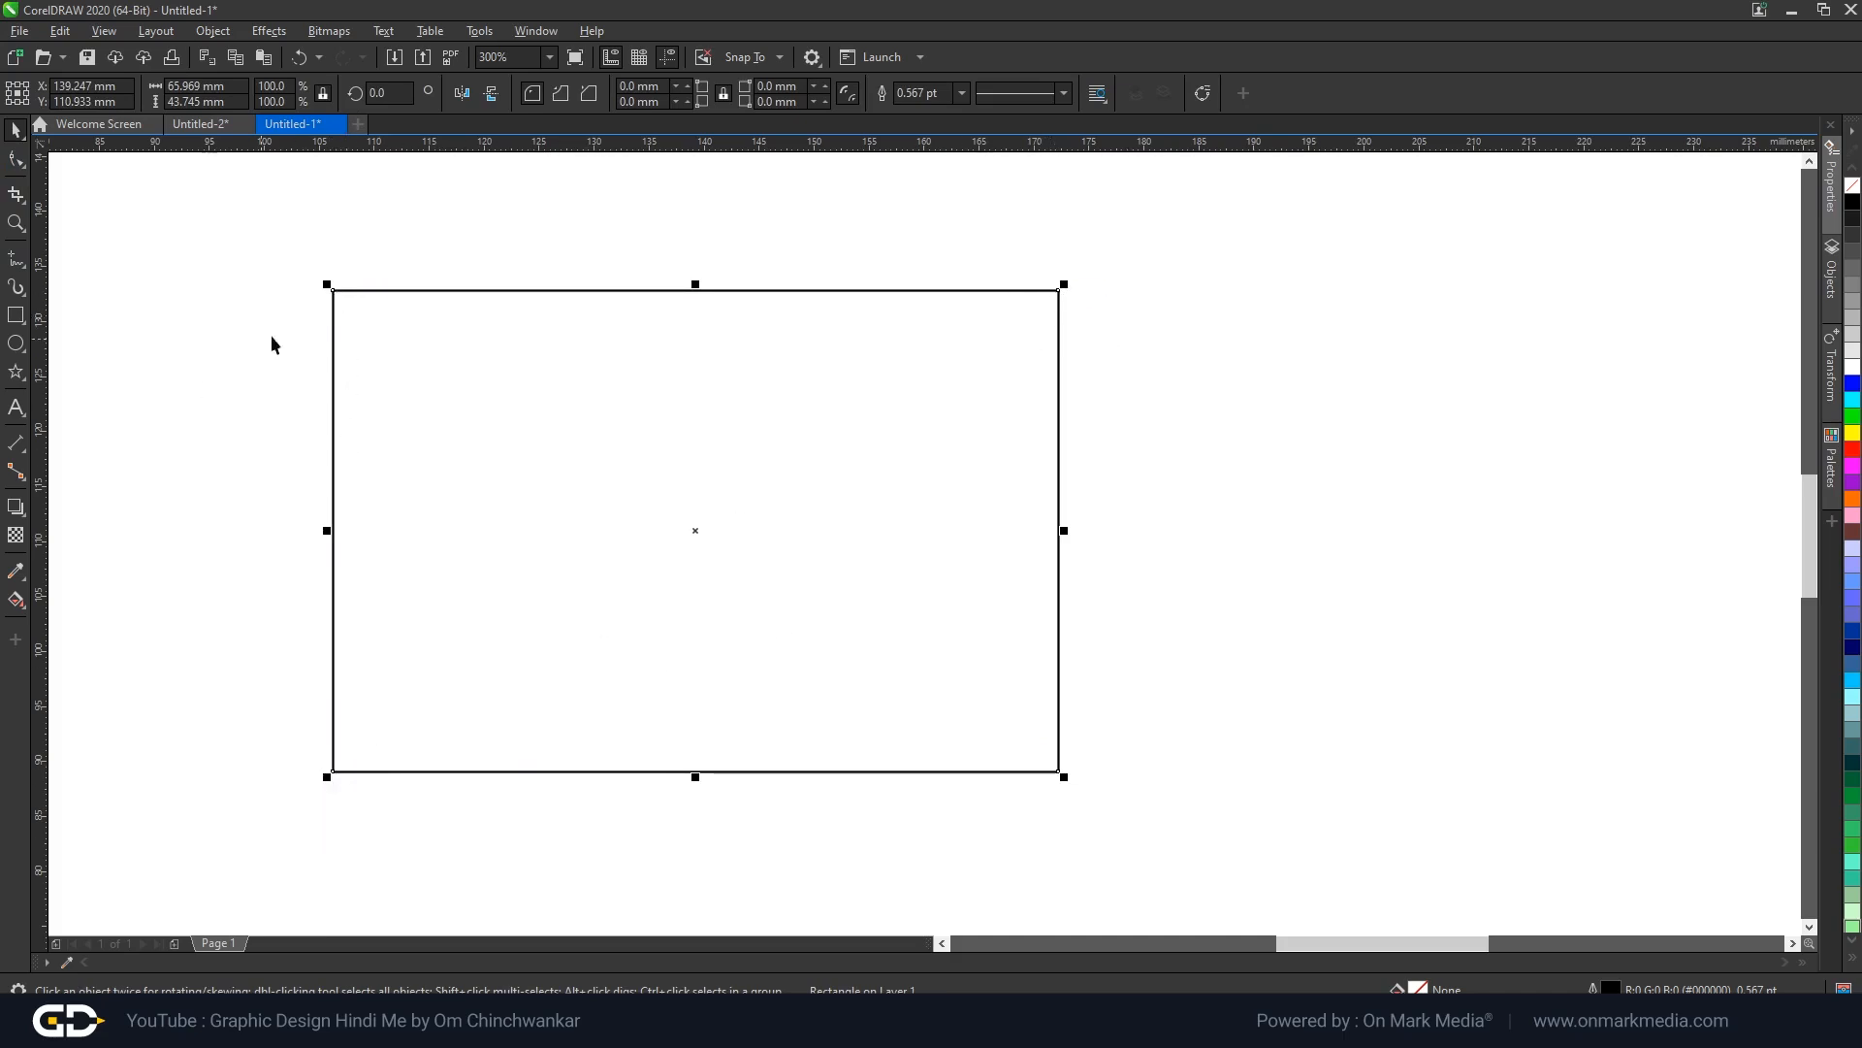
# Convert the rectangle to curves, then pull its upper-left corner node inward and delete it with the Shape tool.
pyautogui.click(17, 158)
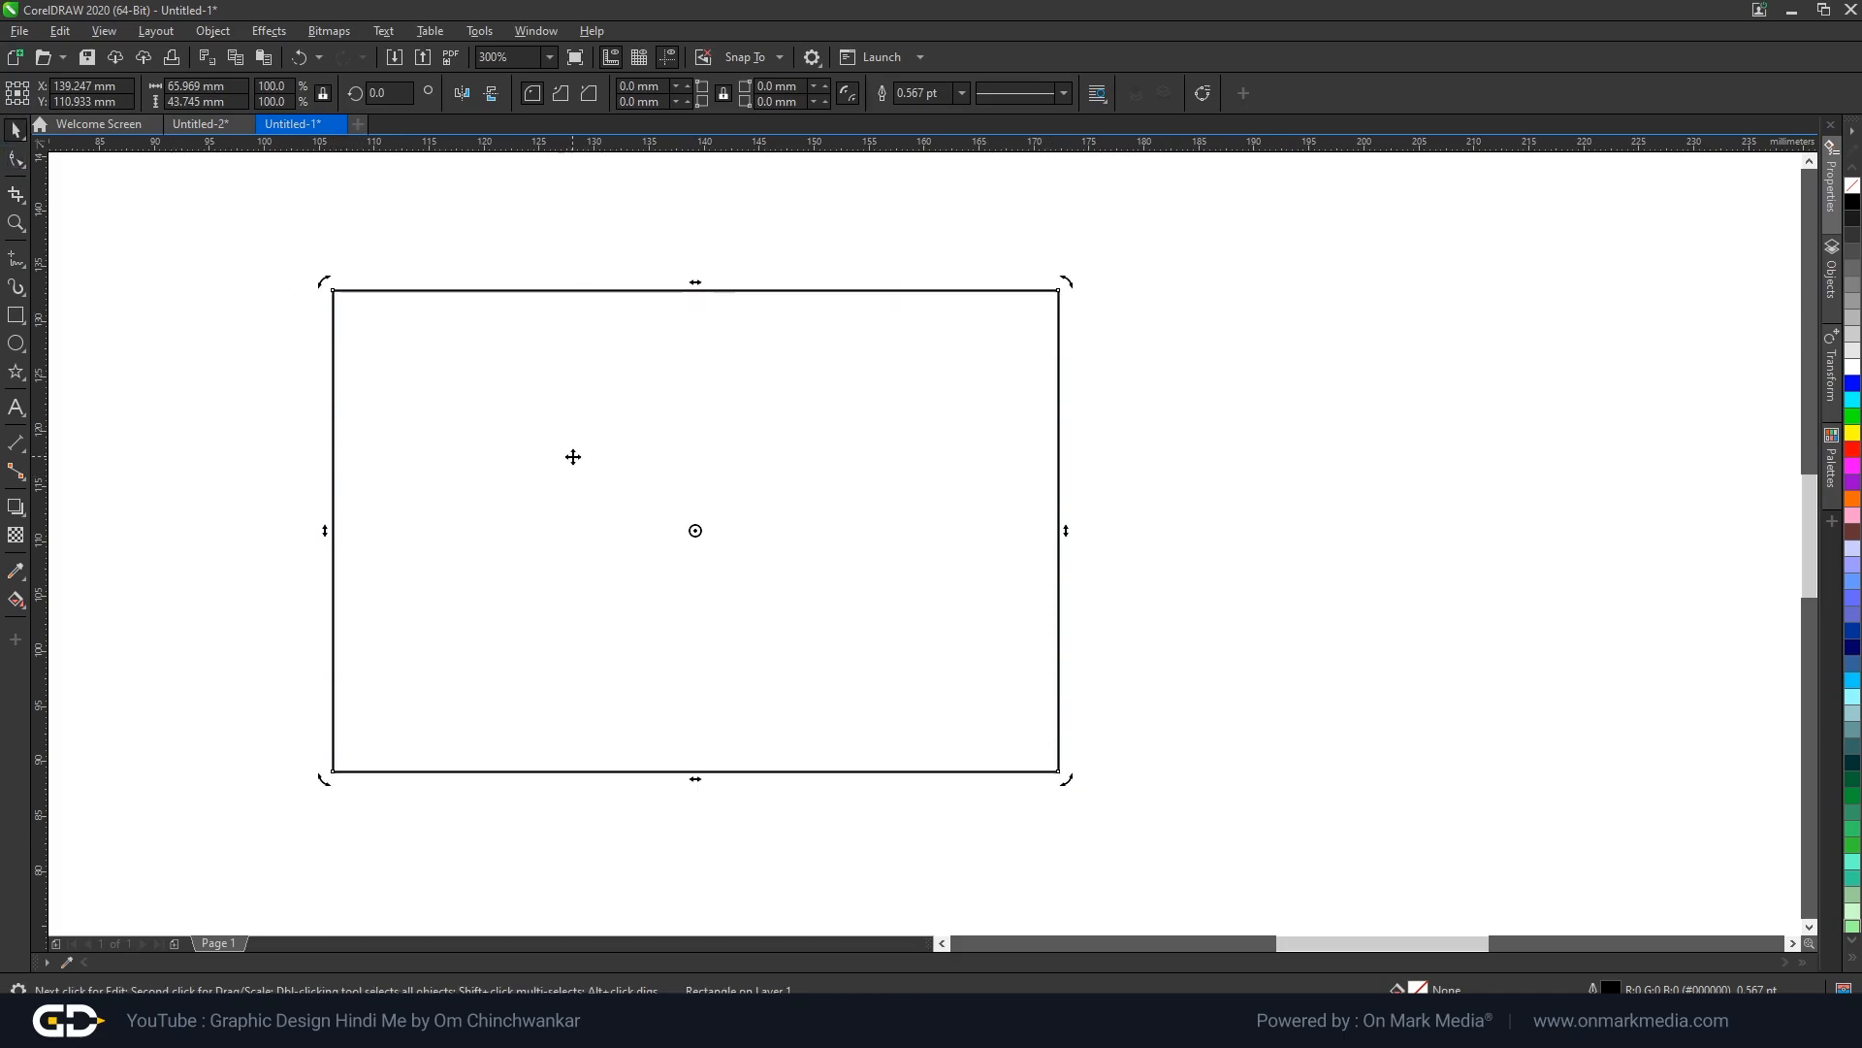
pyautogui.rightClick(573, 457)
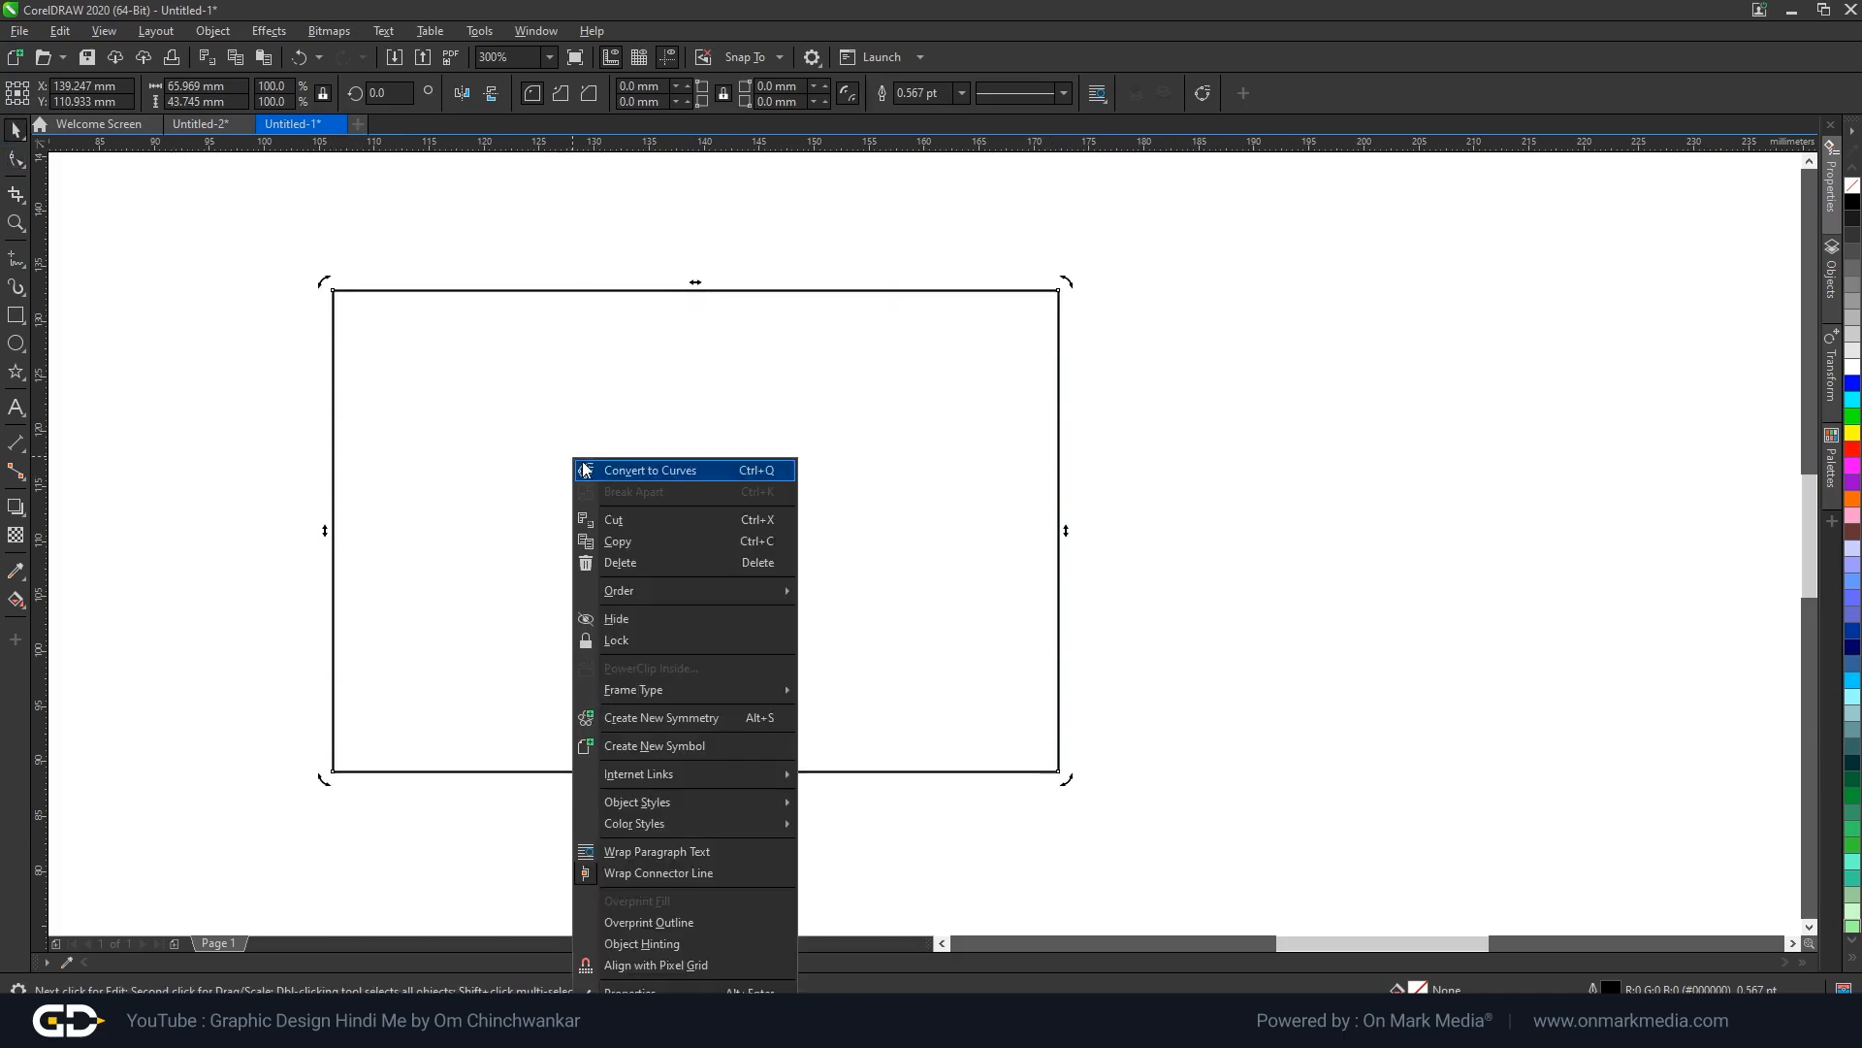
pyautogui.click(630, 471)
pyautogui.press('F10')
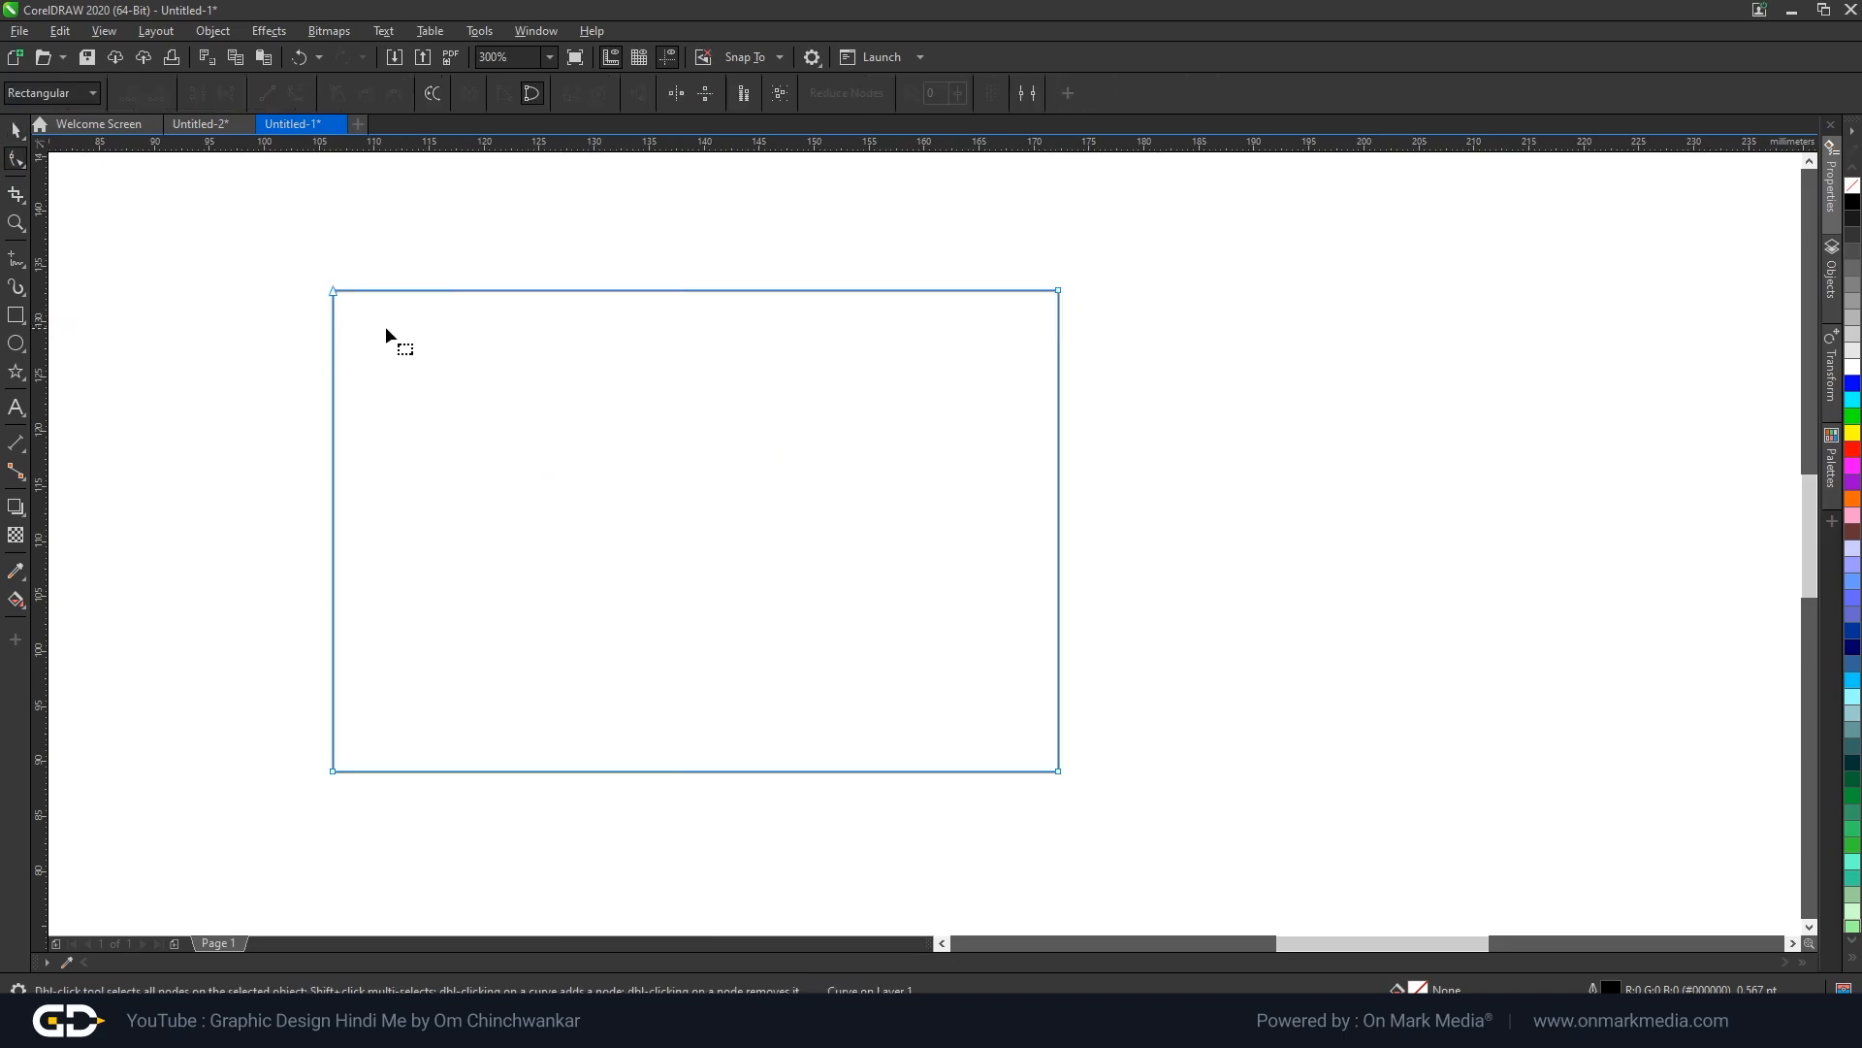
pyautogui.moveTo(335, 292); pyautogui.dragTo(398, 369)
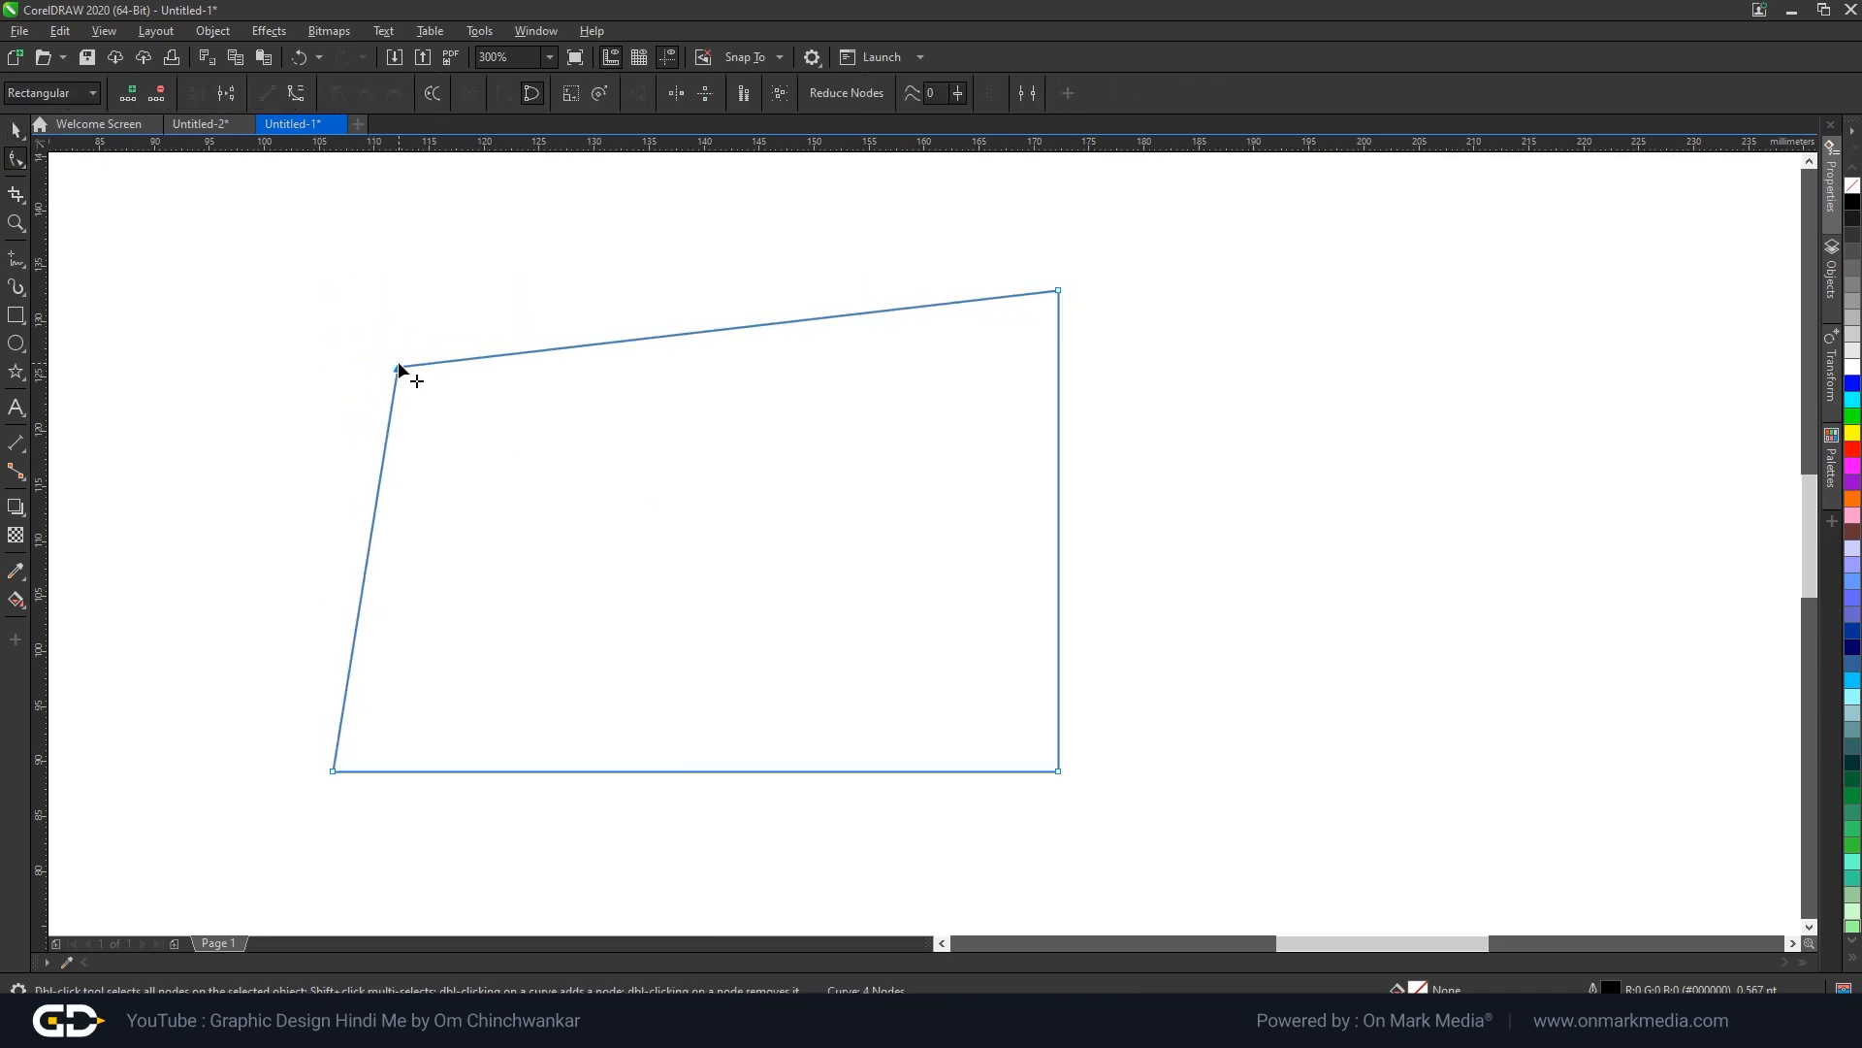
pyautogui.press('Delete')
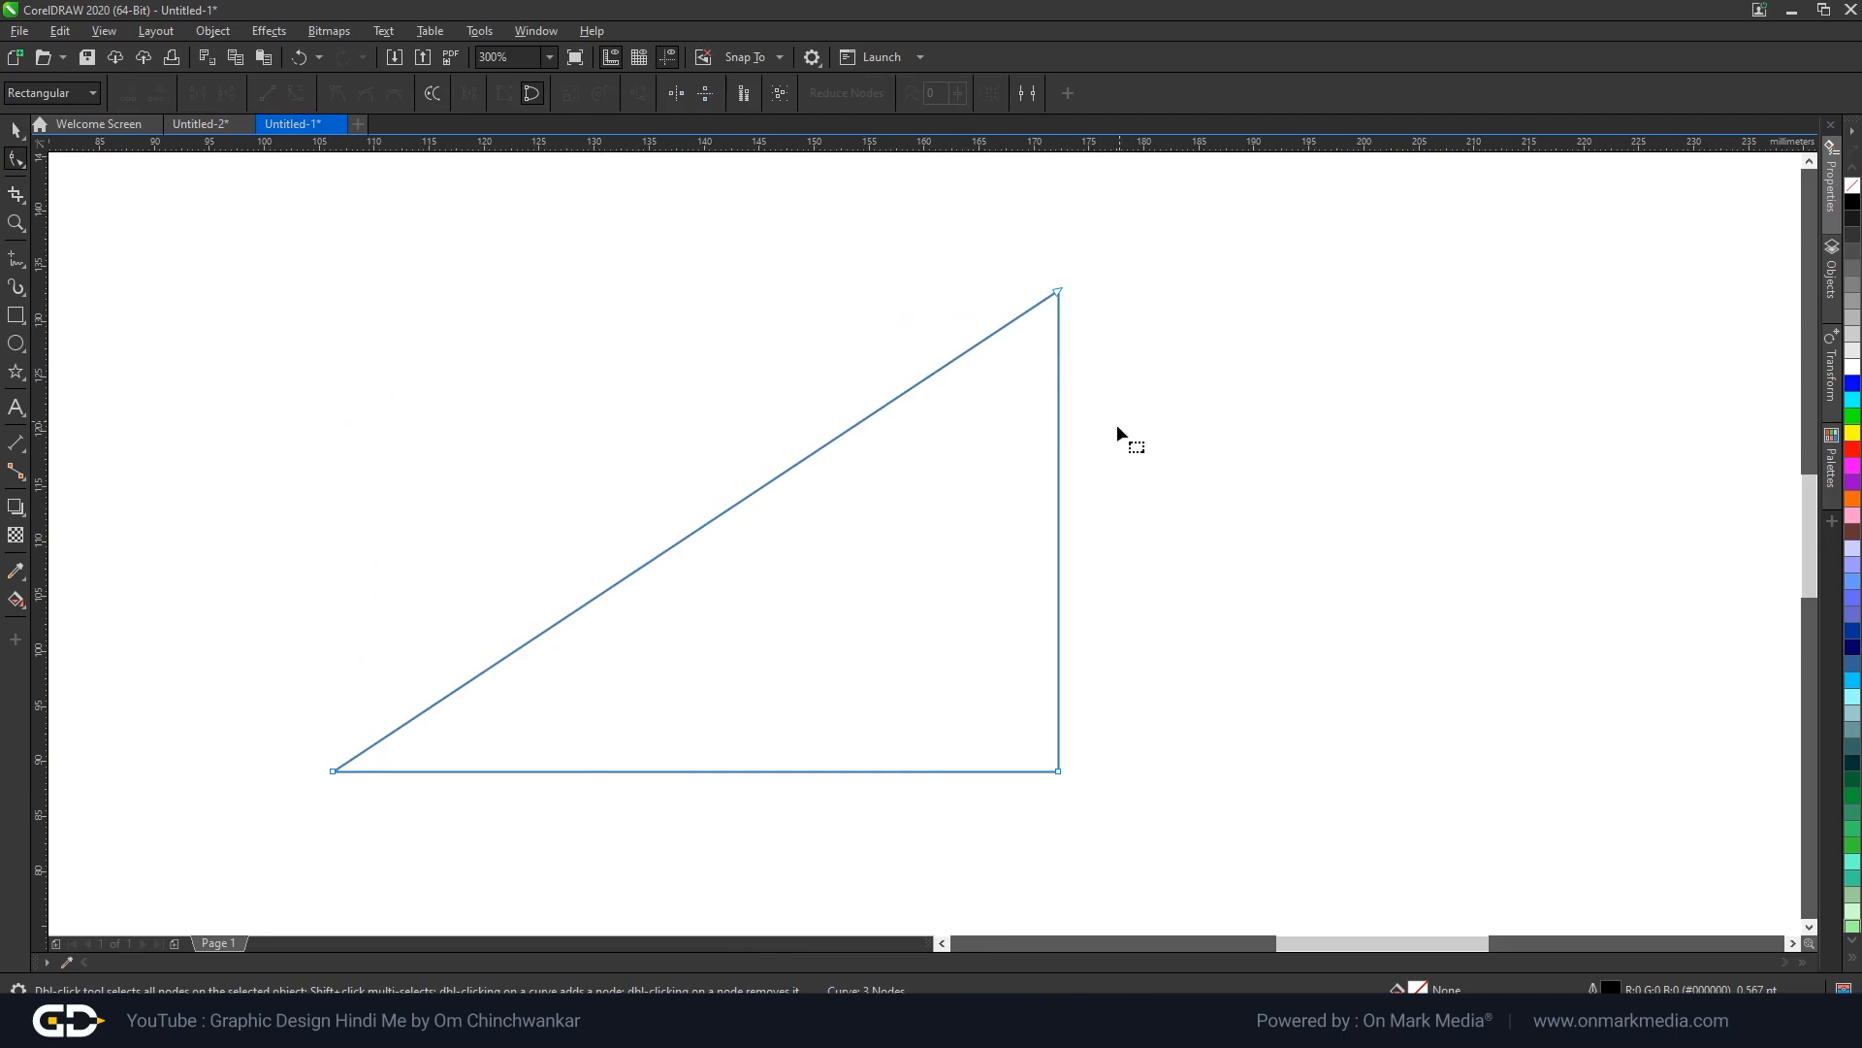
# Undo the node deletion, the node move and the conversion to curves.
pyautogui.hotkey('ctrl', 'z')
pyautogui.hotkey('ctrl', 'z')
pyautogui.hotkey('ctrl', 'z')
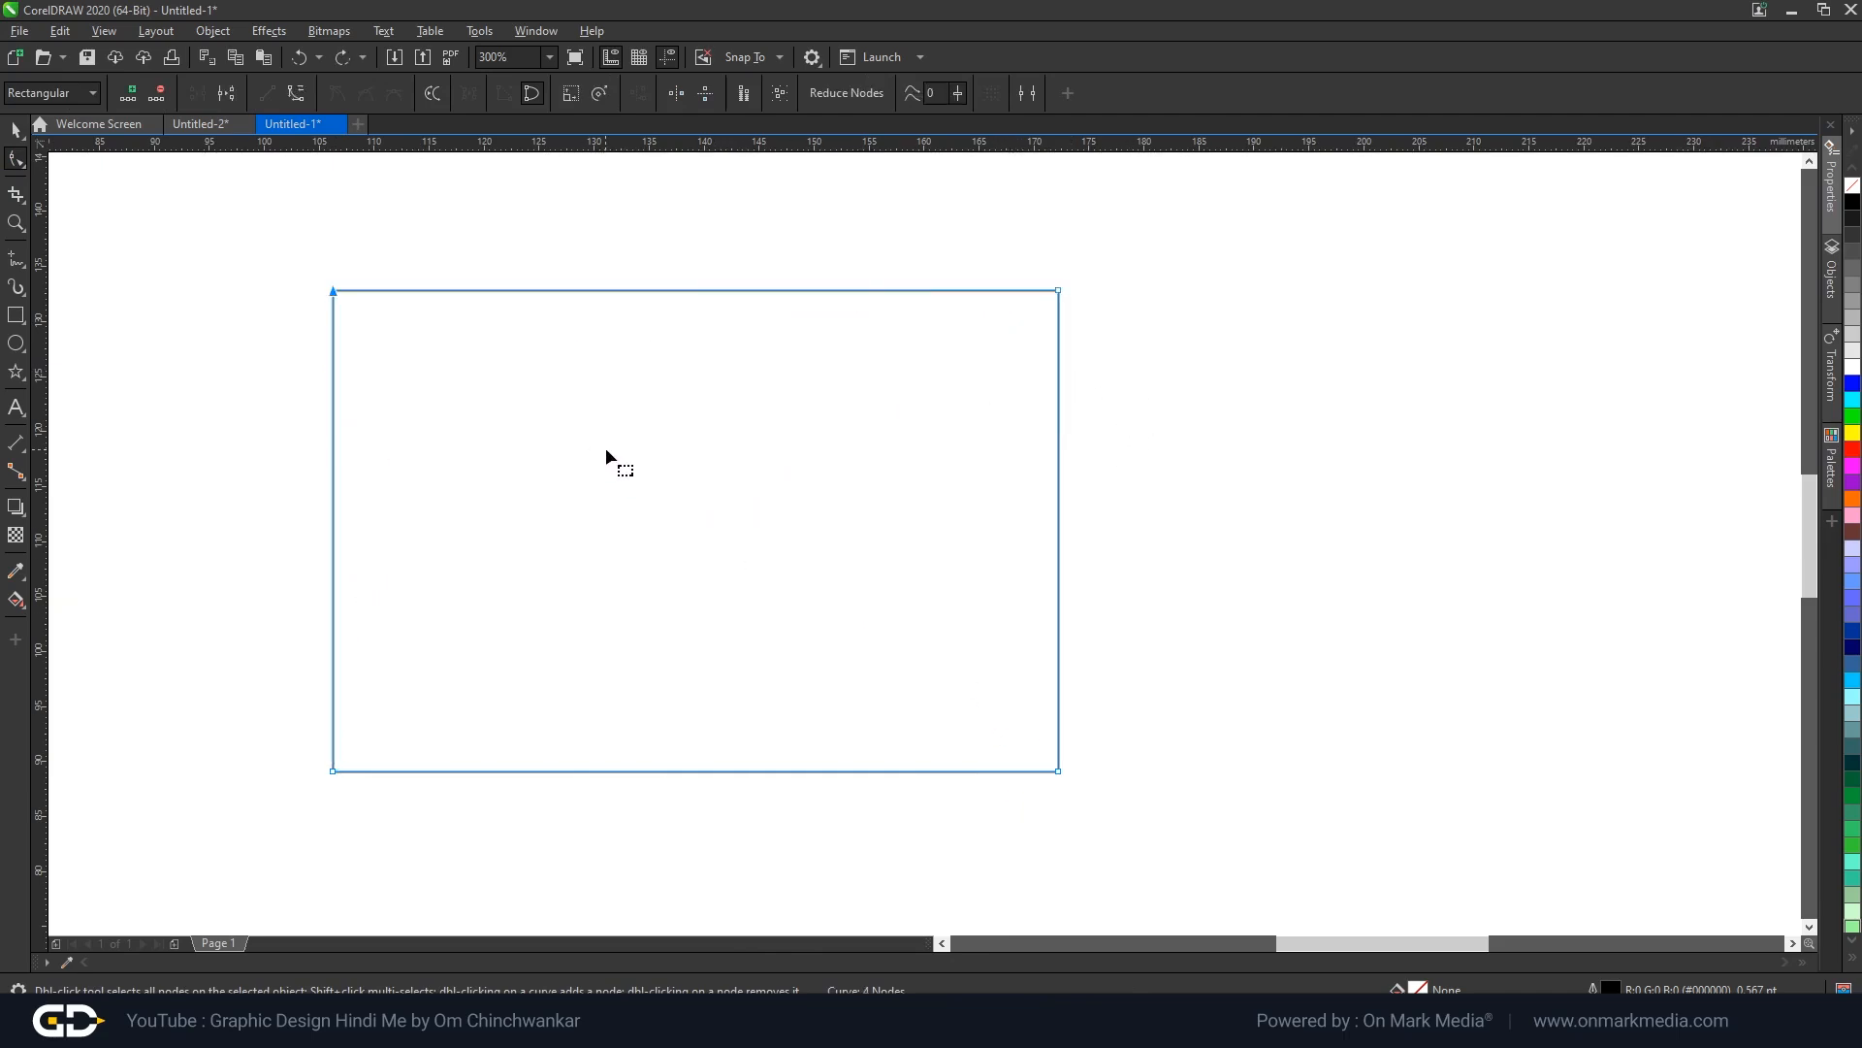
# Round all four corners of the unconverted rectangle with the Shape tool to a radius of about 21.9 mm.
pyautogui.click(16, 129)
pyautogui.click(109, 264)
pyautogui.click(603, 419)
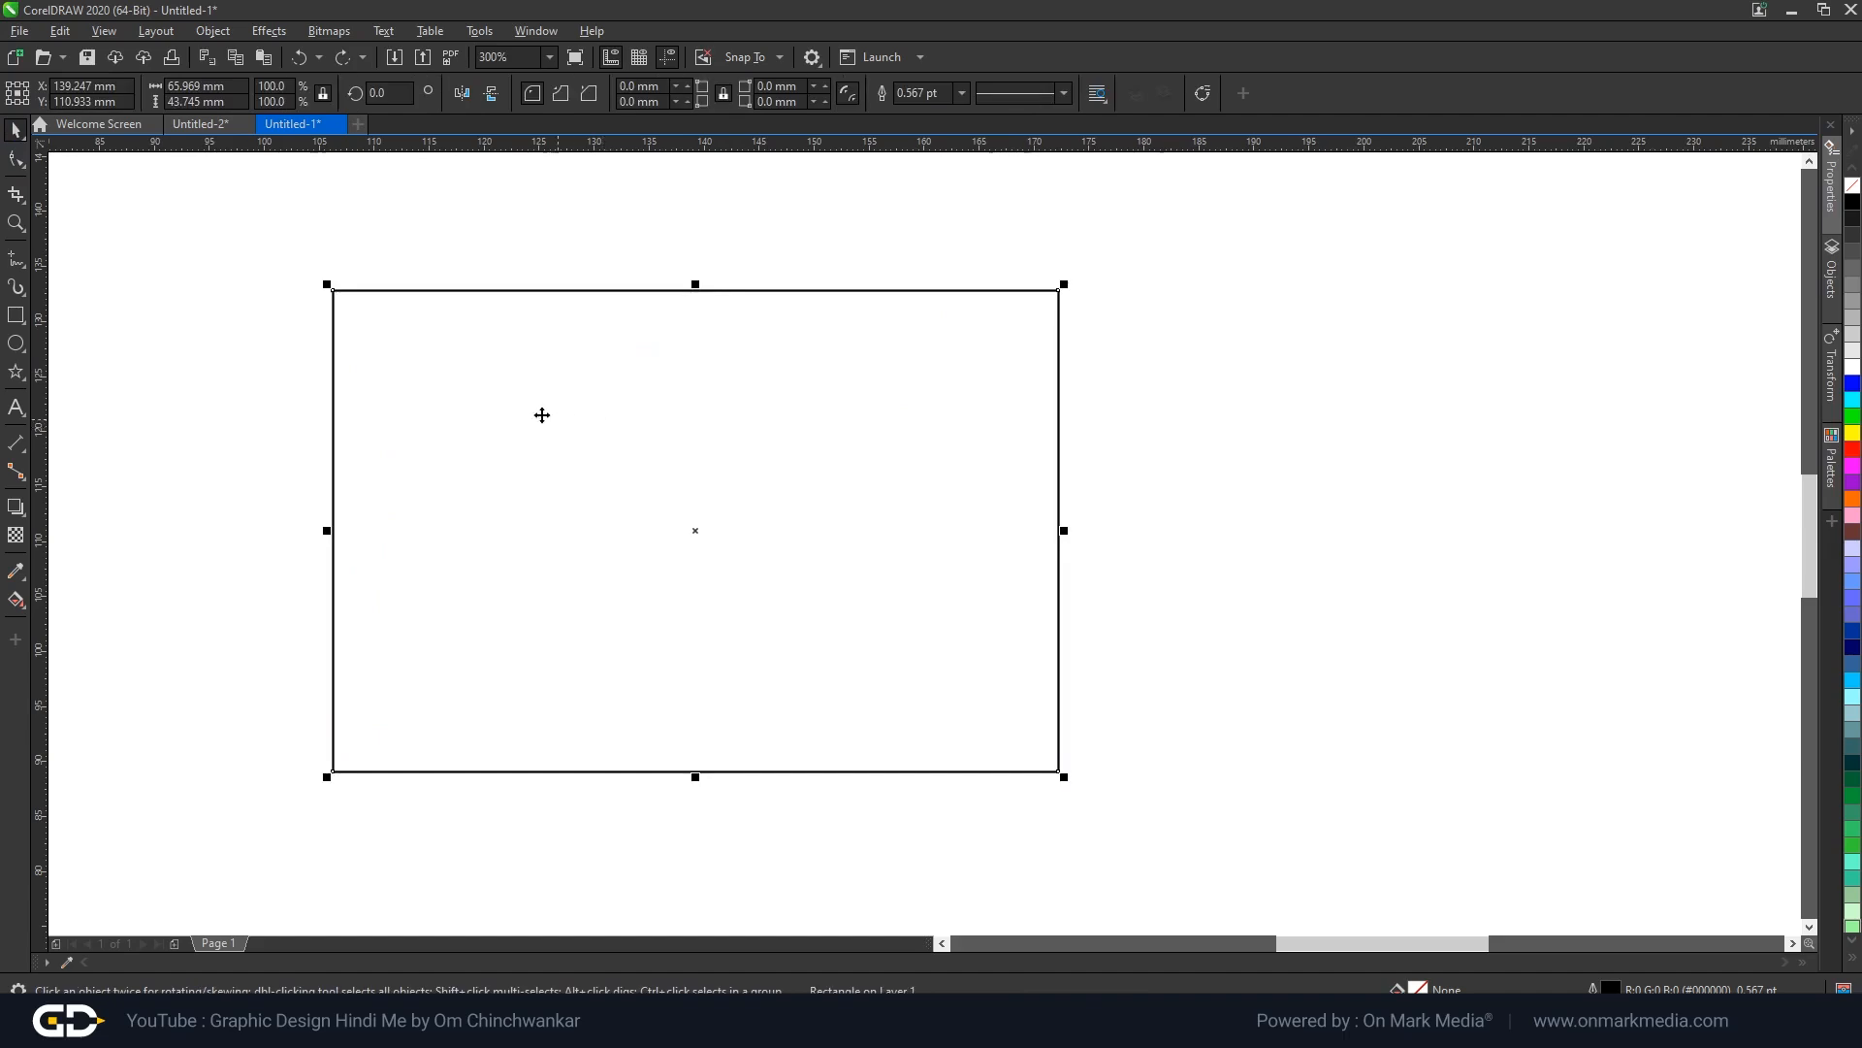
pyautogui.click(18, 162)
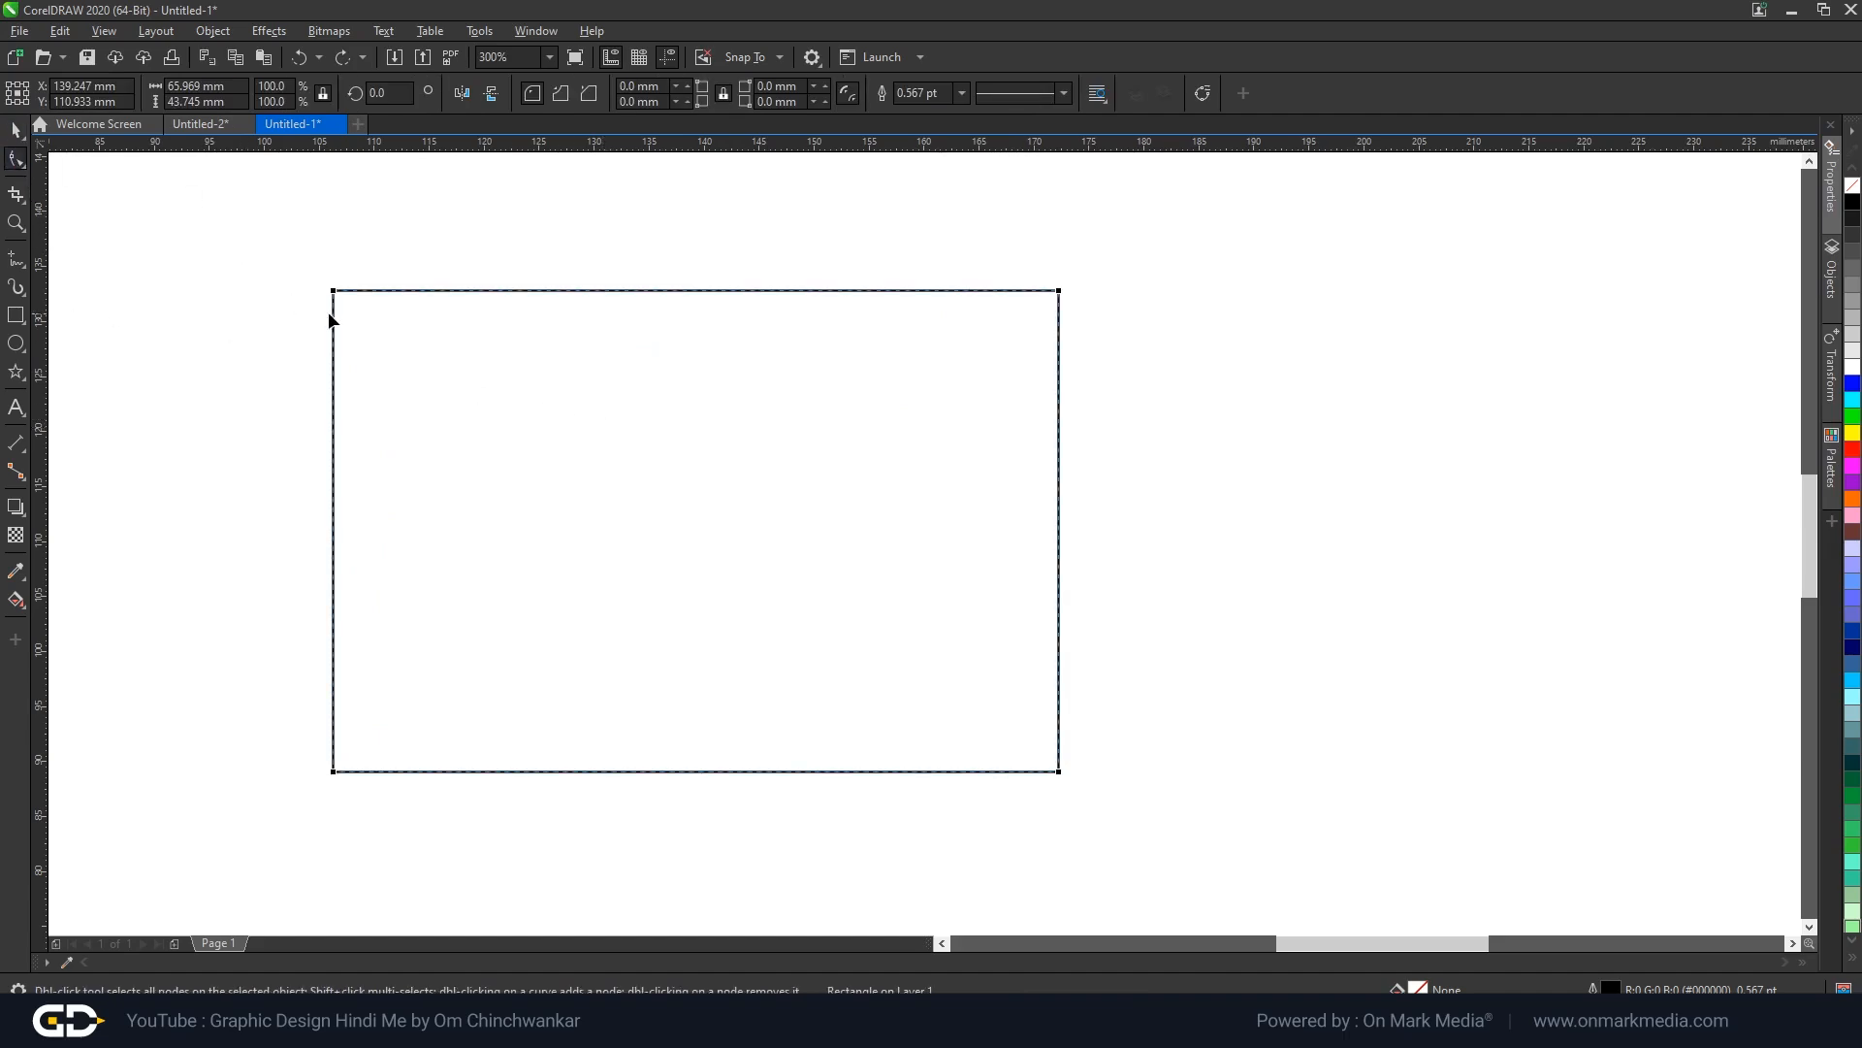
pyautogui.moveTo(335, 294); pyautogui.dragTo(570, 532)
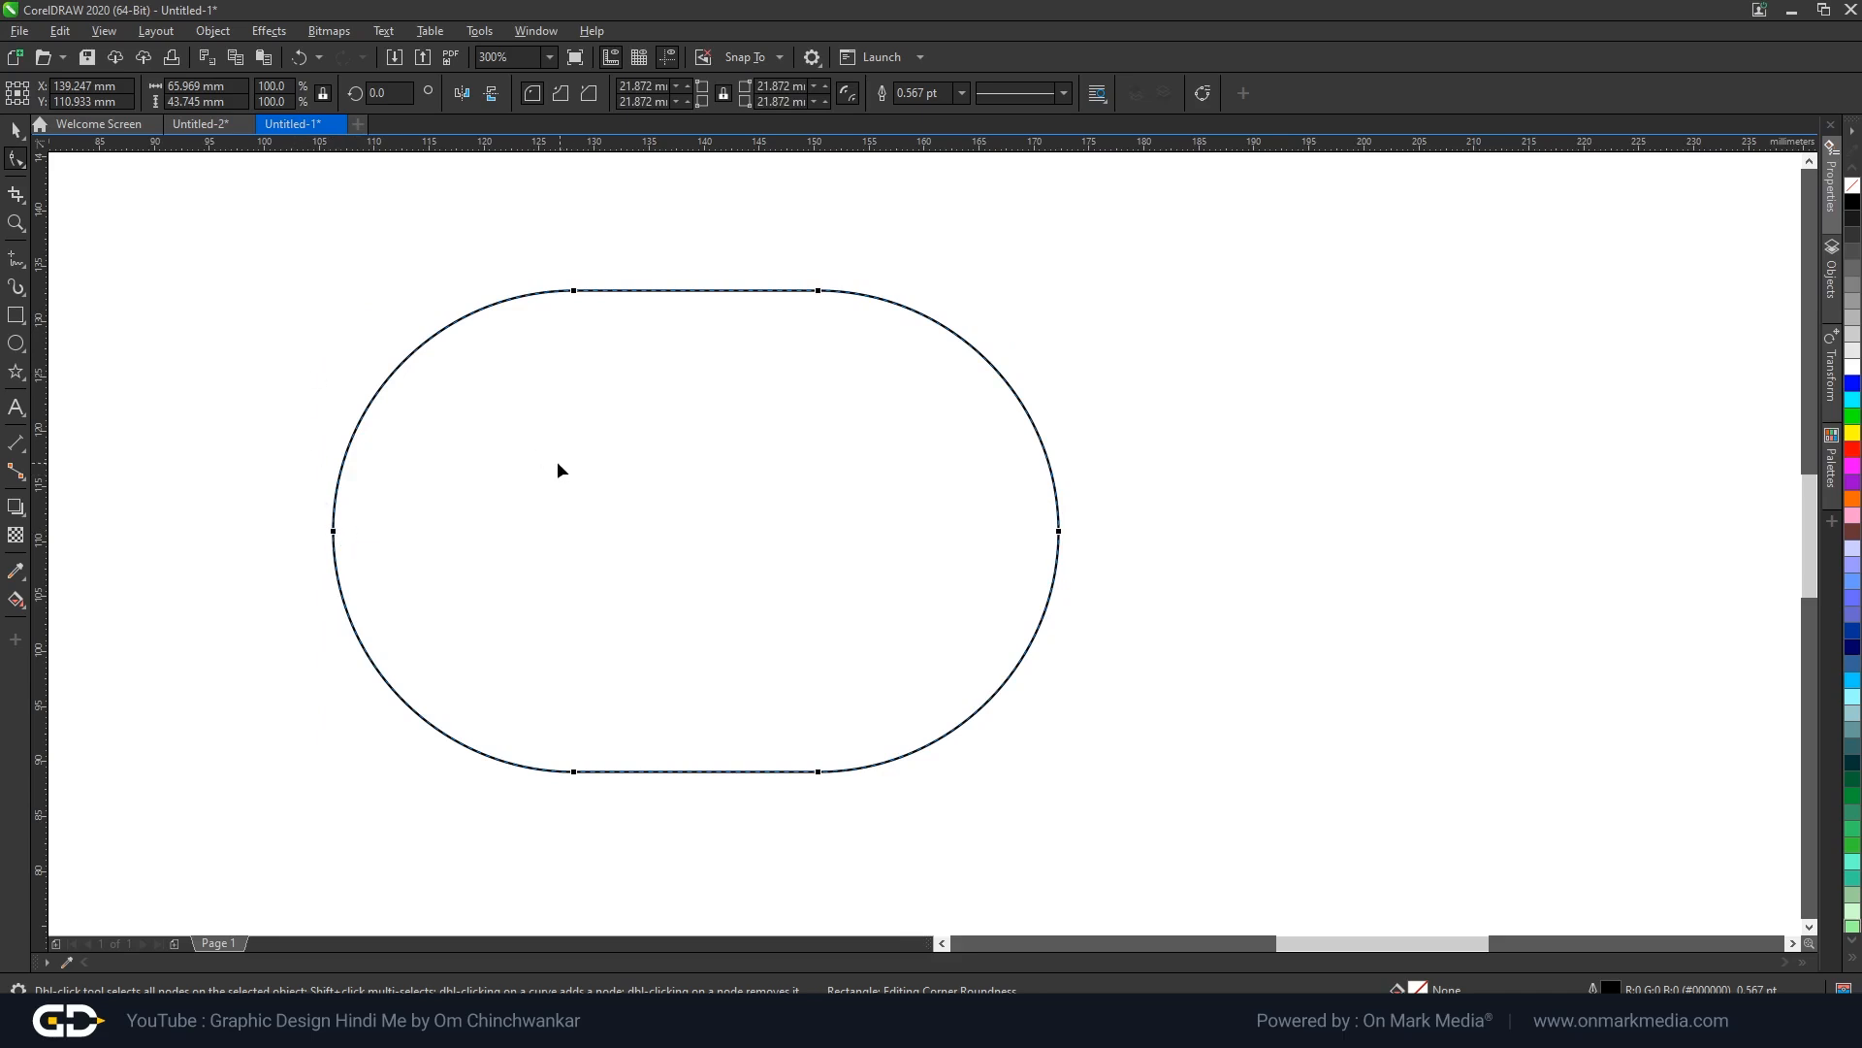
pyautogui.hotkey('ctrl', 'z')
pyautogui.hotkey('ctrl', 'shift', 'z')
# Reduce the rounding of all corners to about 6.1 mm, then return the rectangle to square corners.
pyautogui.moveTo(572, 295); pyautogui.dragTo(401, 291)
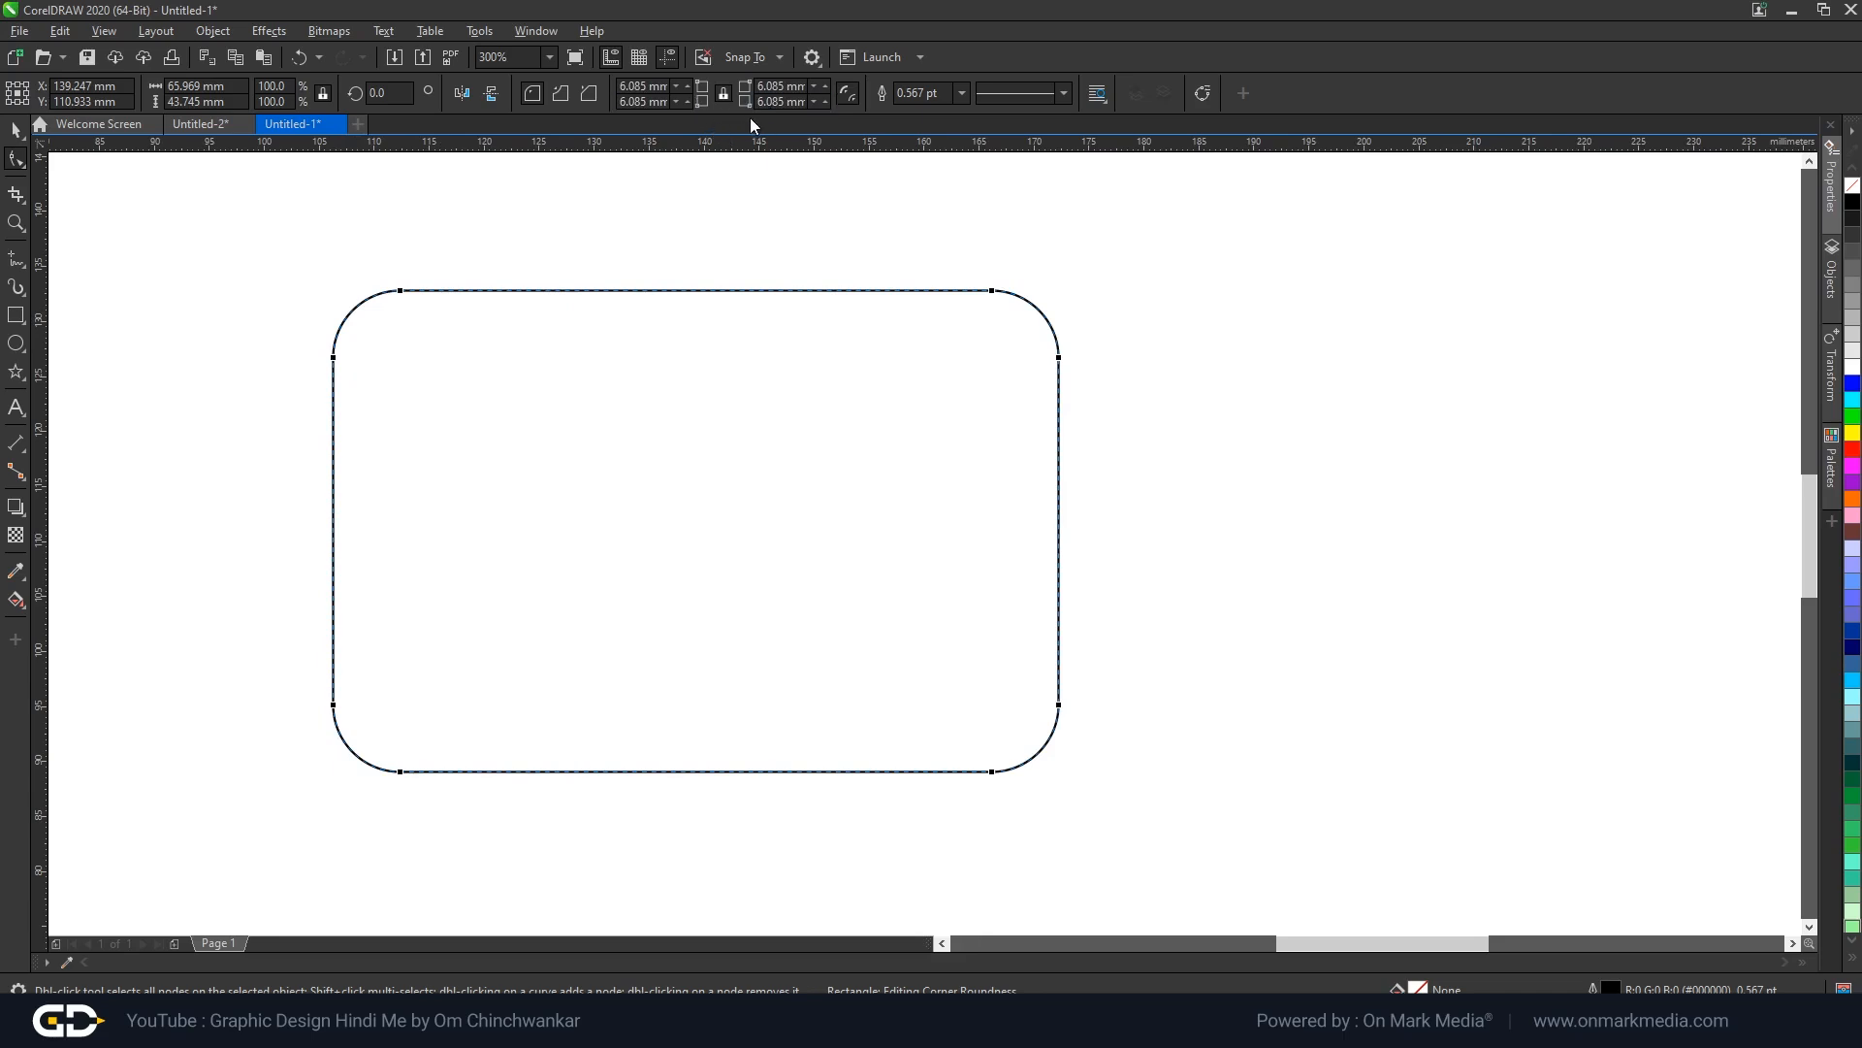
pyautogui.moveTo(383, 296); pyautogui.dragTo(287, 264)
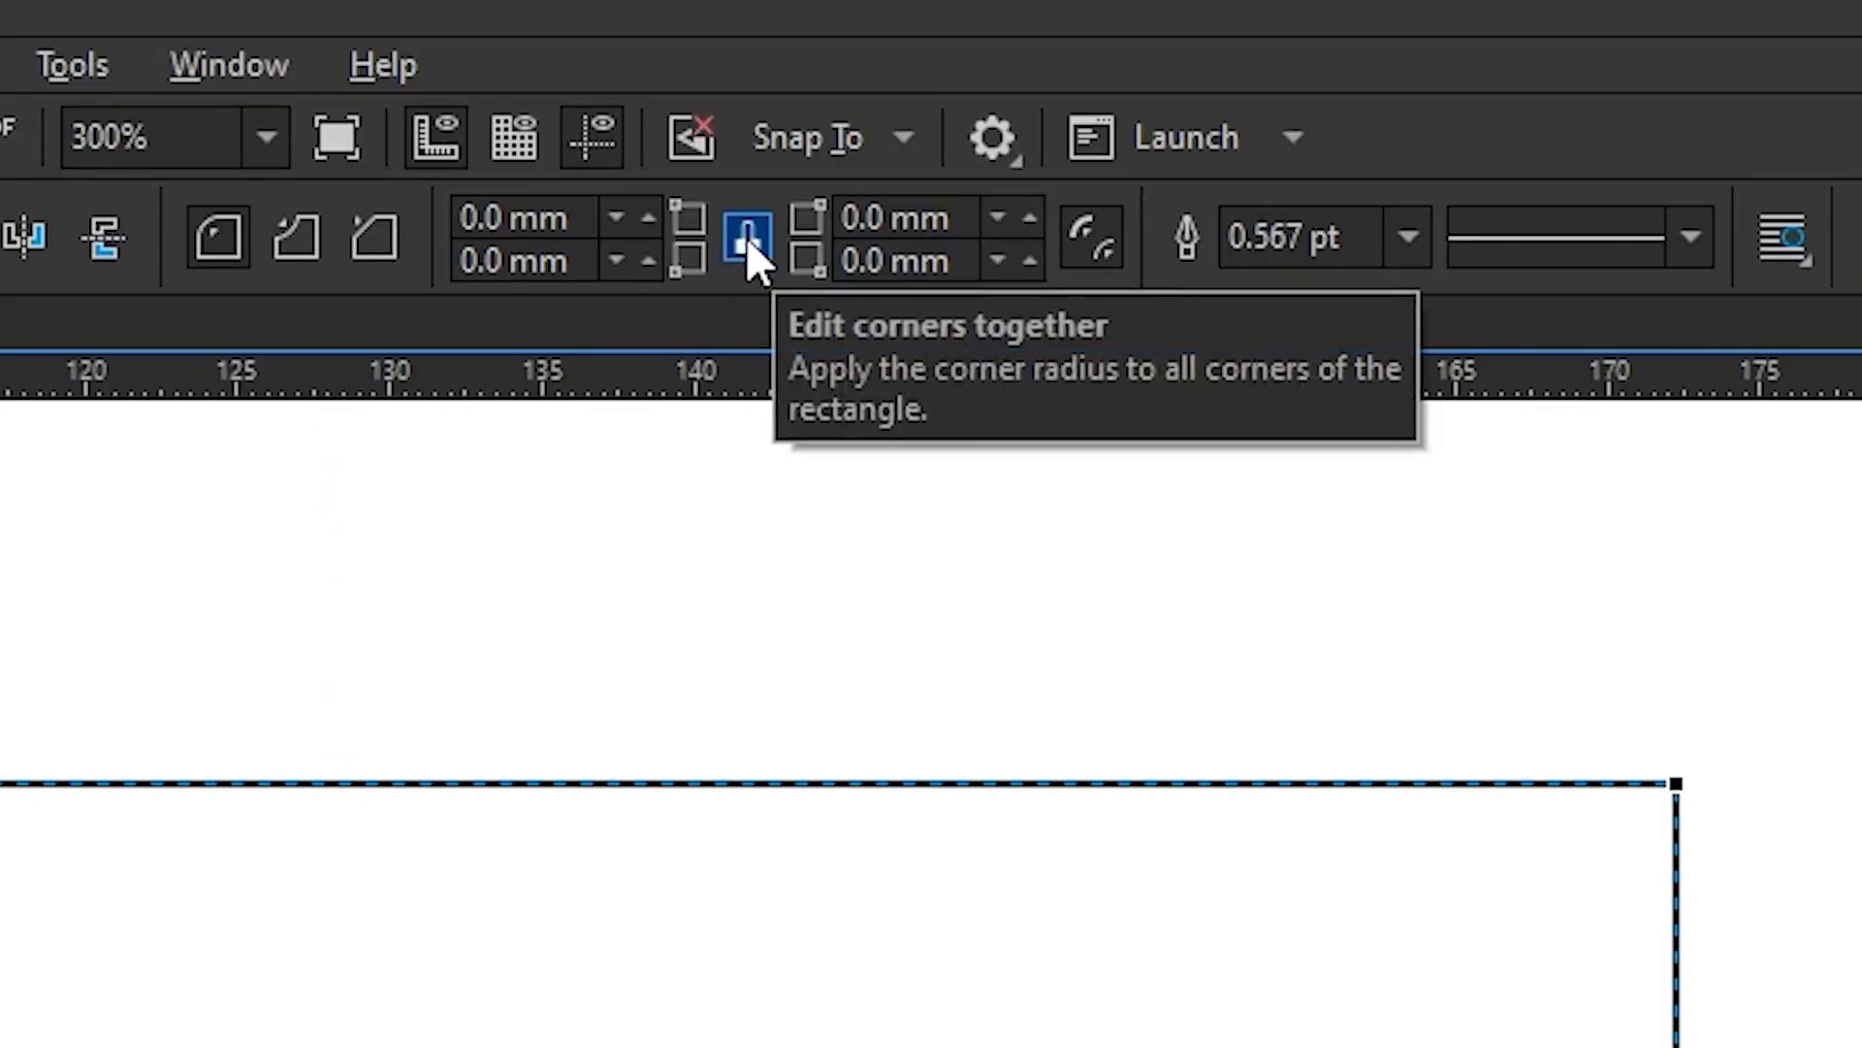
# Turn off editing corners together and try rounding only the rectangle's upper-left corner to about 21.9 mm.
pyautogui.click(724, 95)
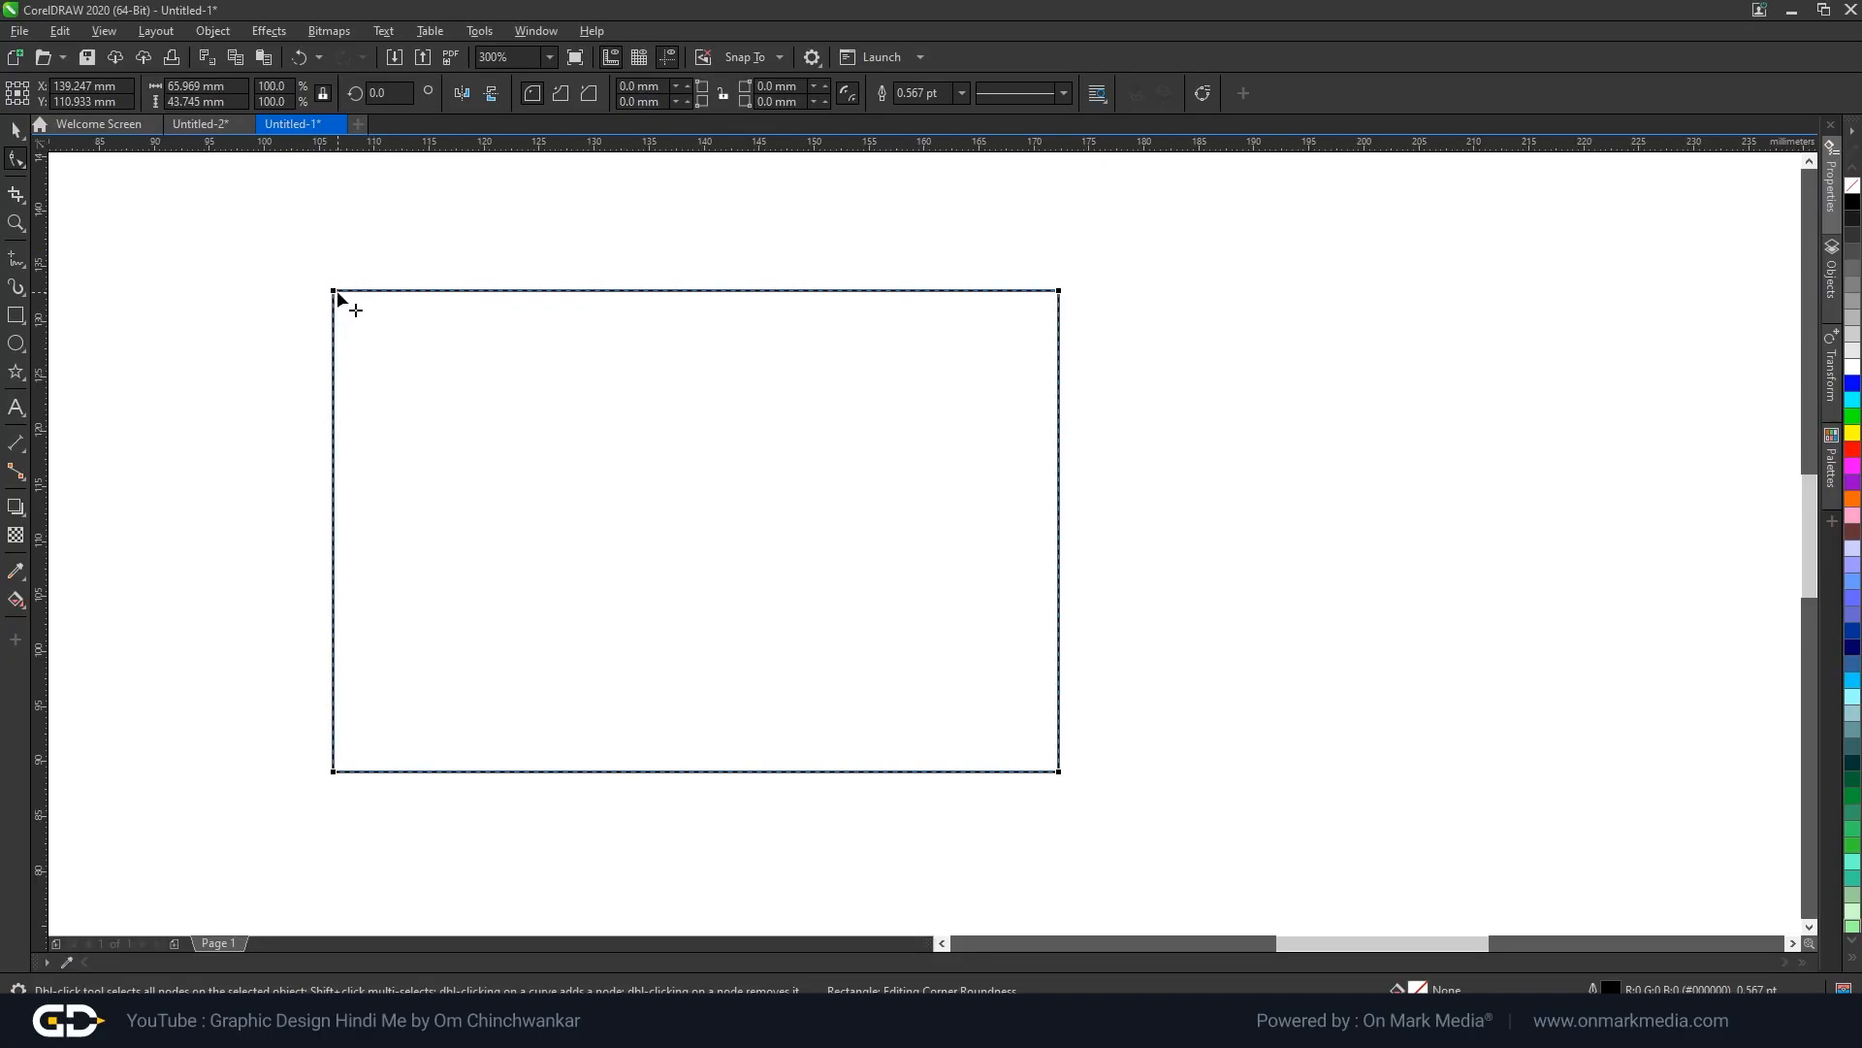
pyautogui.moveTo(336, 293); pyautogui.dragTo(357, 316)
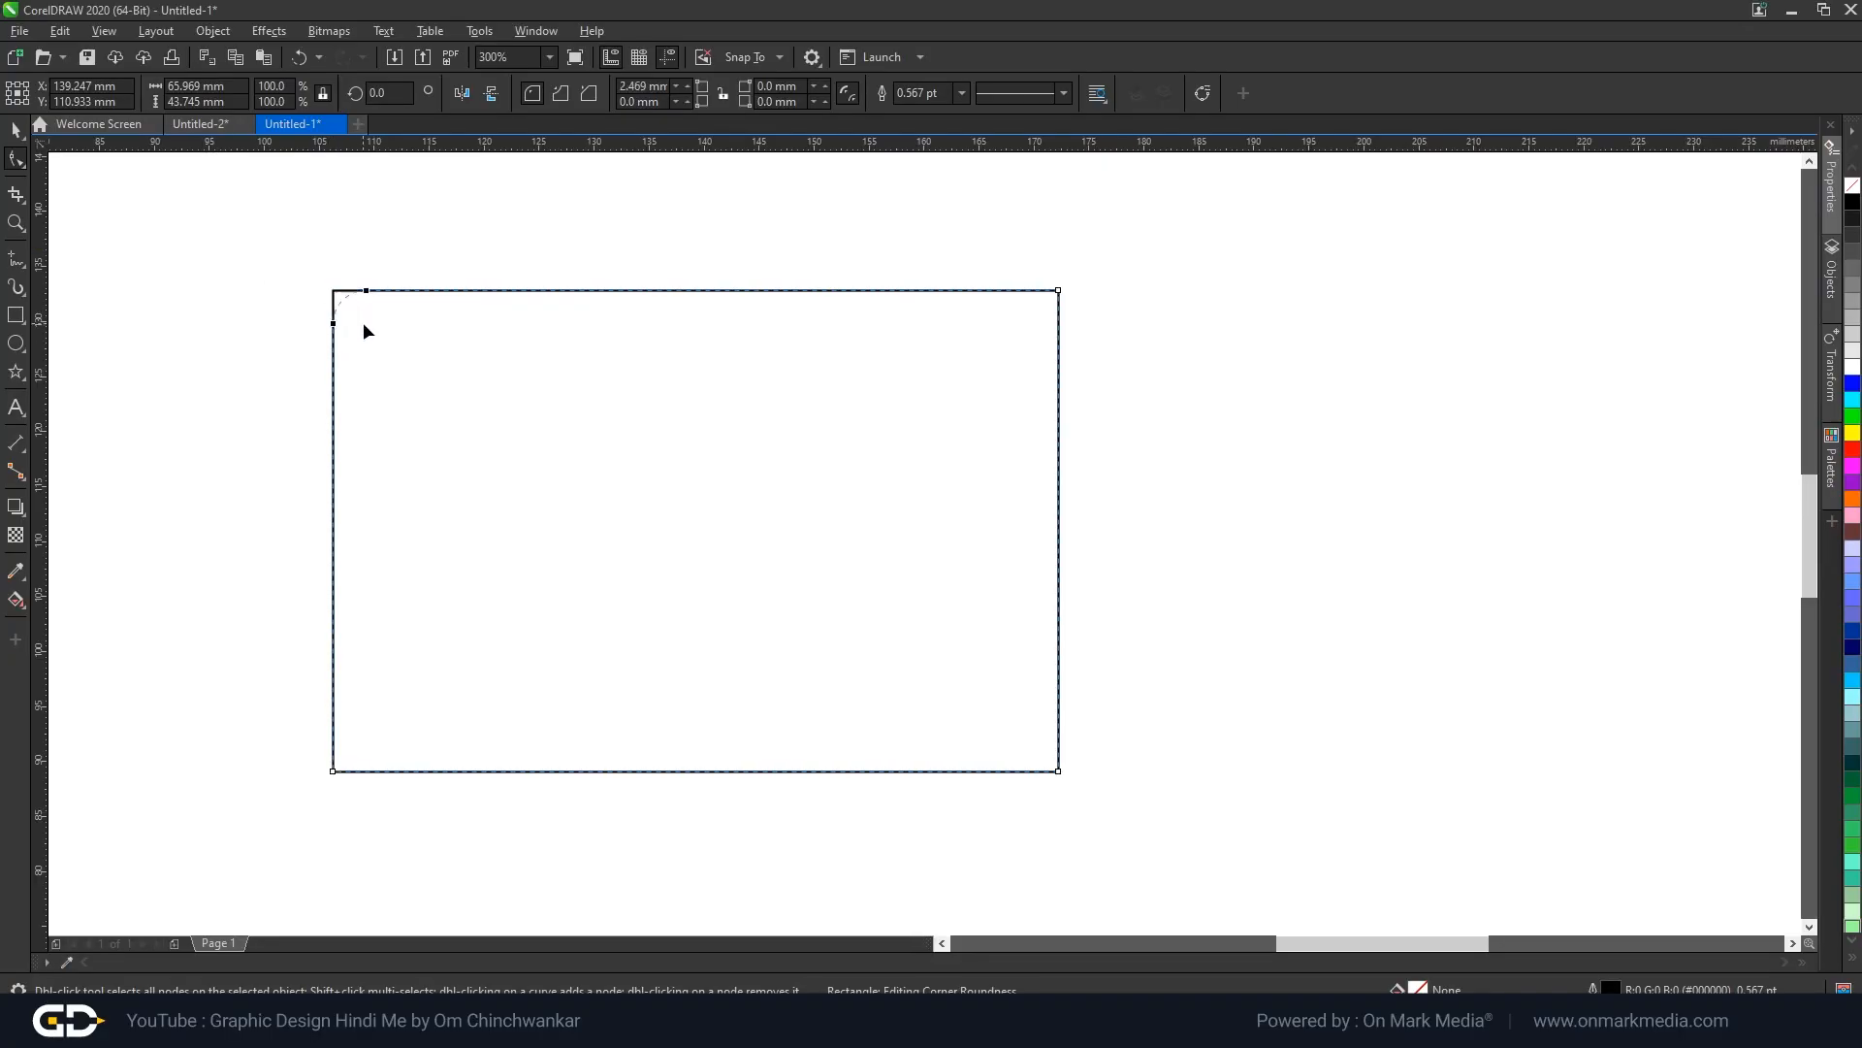
pyautogui.moveTo(426, 384); pyautogui.dragTo(602, 519)
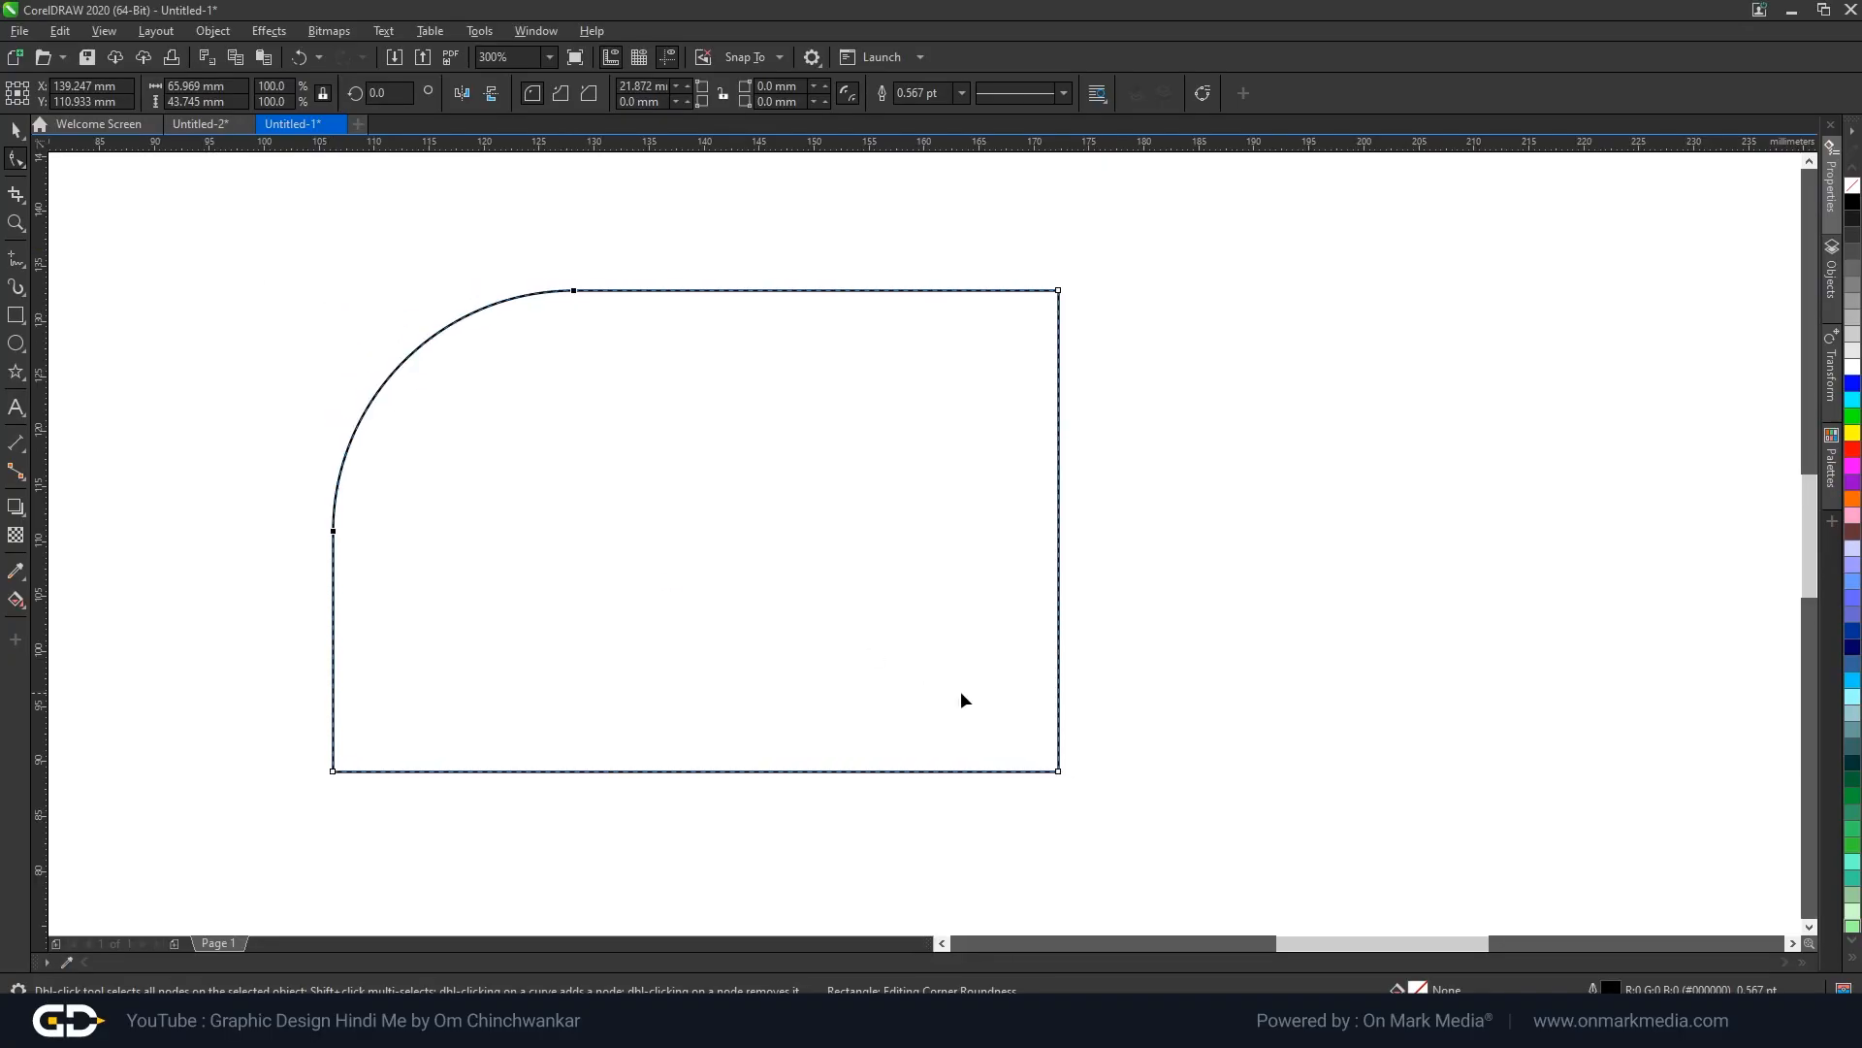
pyautogui.hotkey('ctrl', 'z')
# Reselect the rectangle and try rounding its upper-left corner once more with the Shape tool.
pyautogui.click(15, 129)
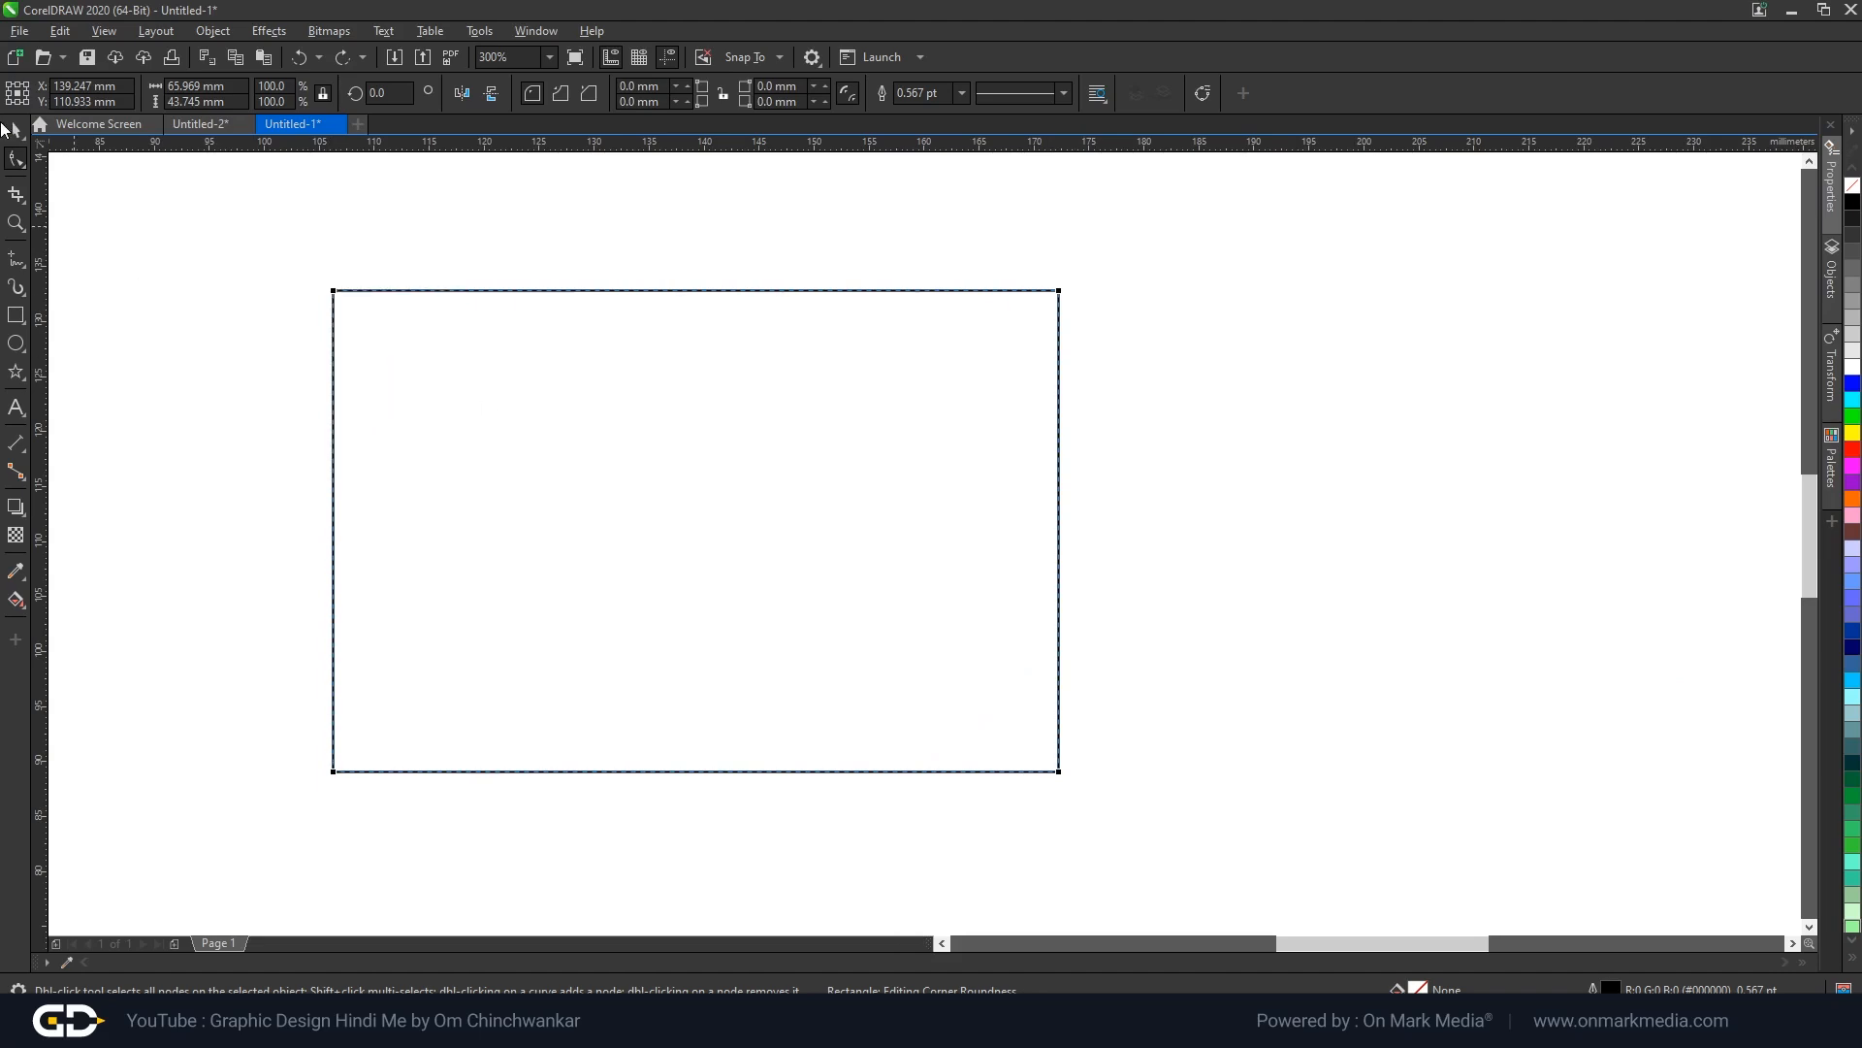
pyautogui.click(353, 388)
pyautogui.click(334, 384)
pyautogui.click(17, 161)
pyautogui.moveTo(332, 291); pyautogui.dragTo(476, 439)
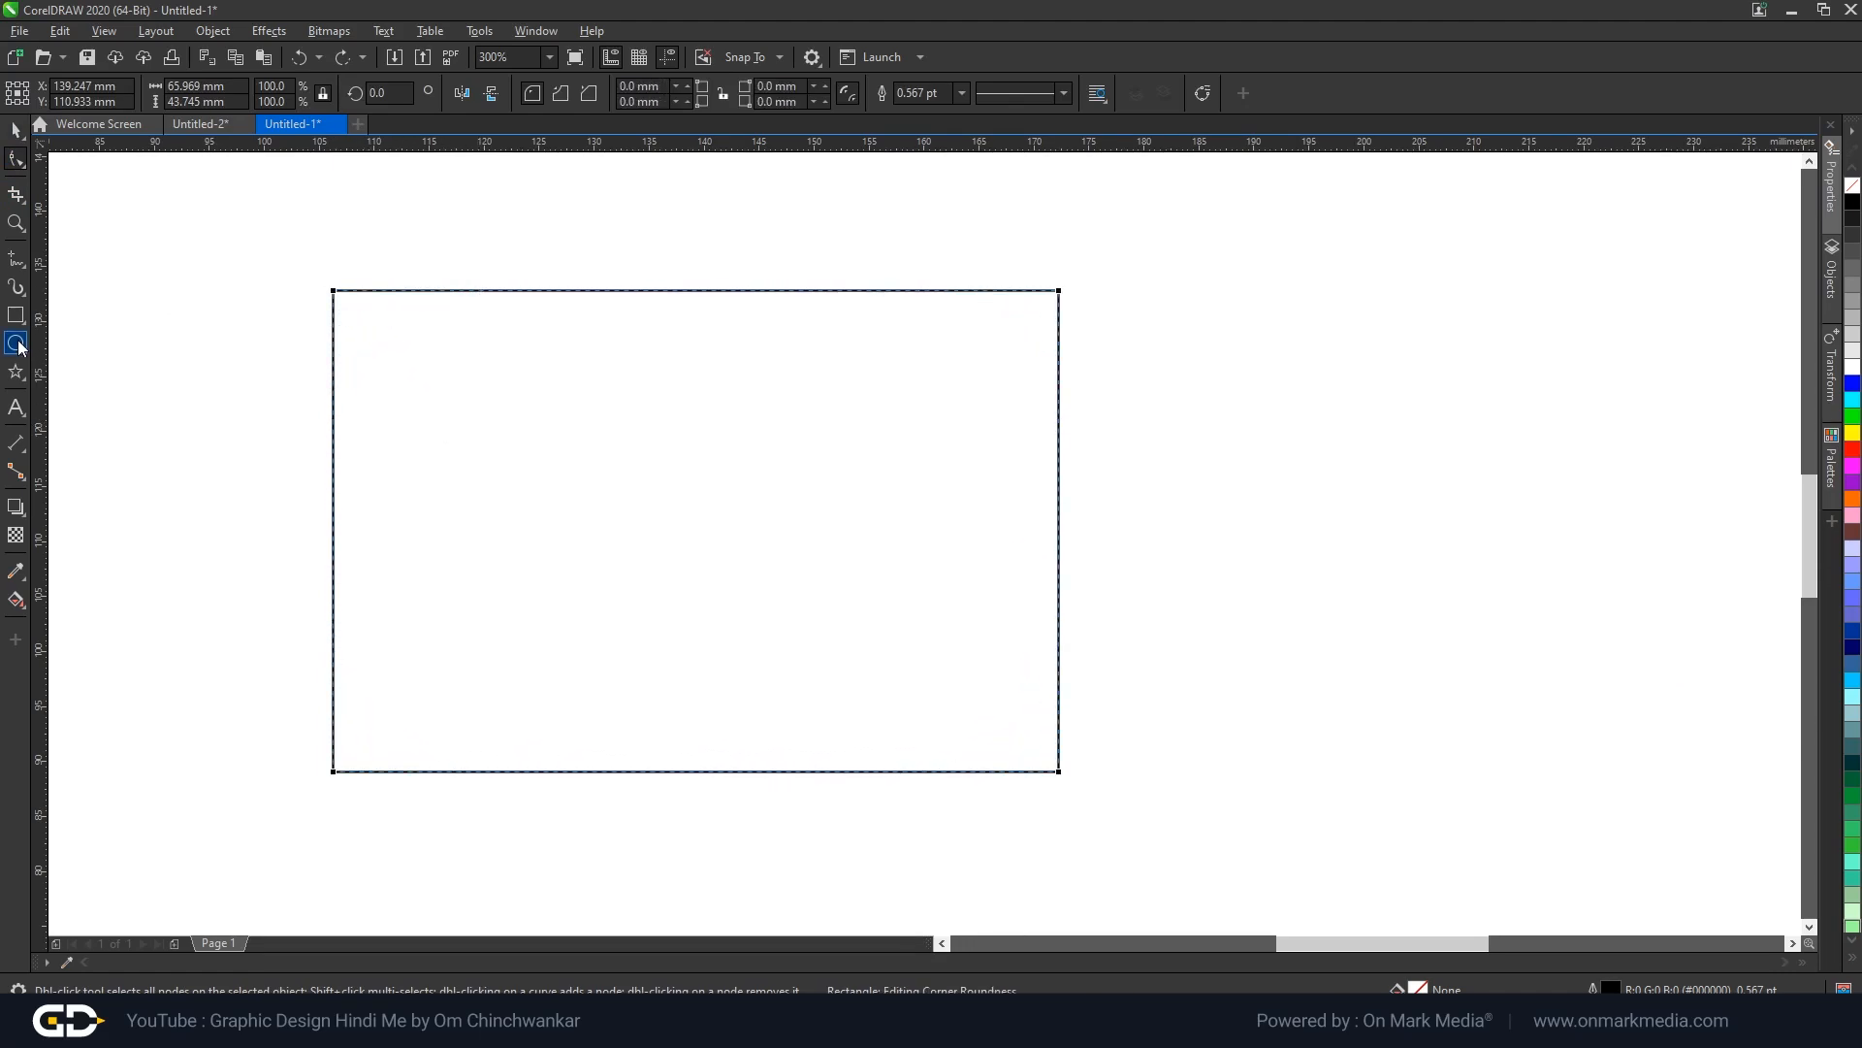
# Delete the rectangle to clear the page.
pyautogui.click(18, 345)
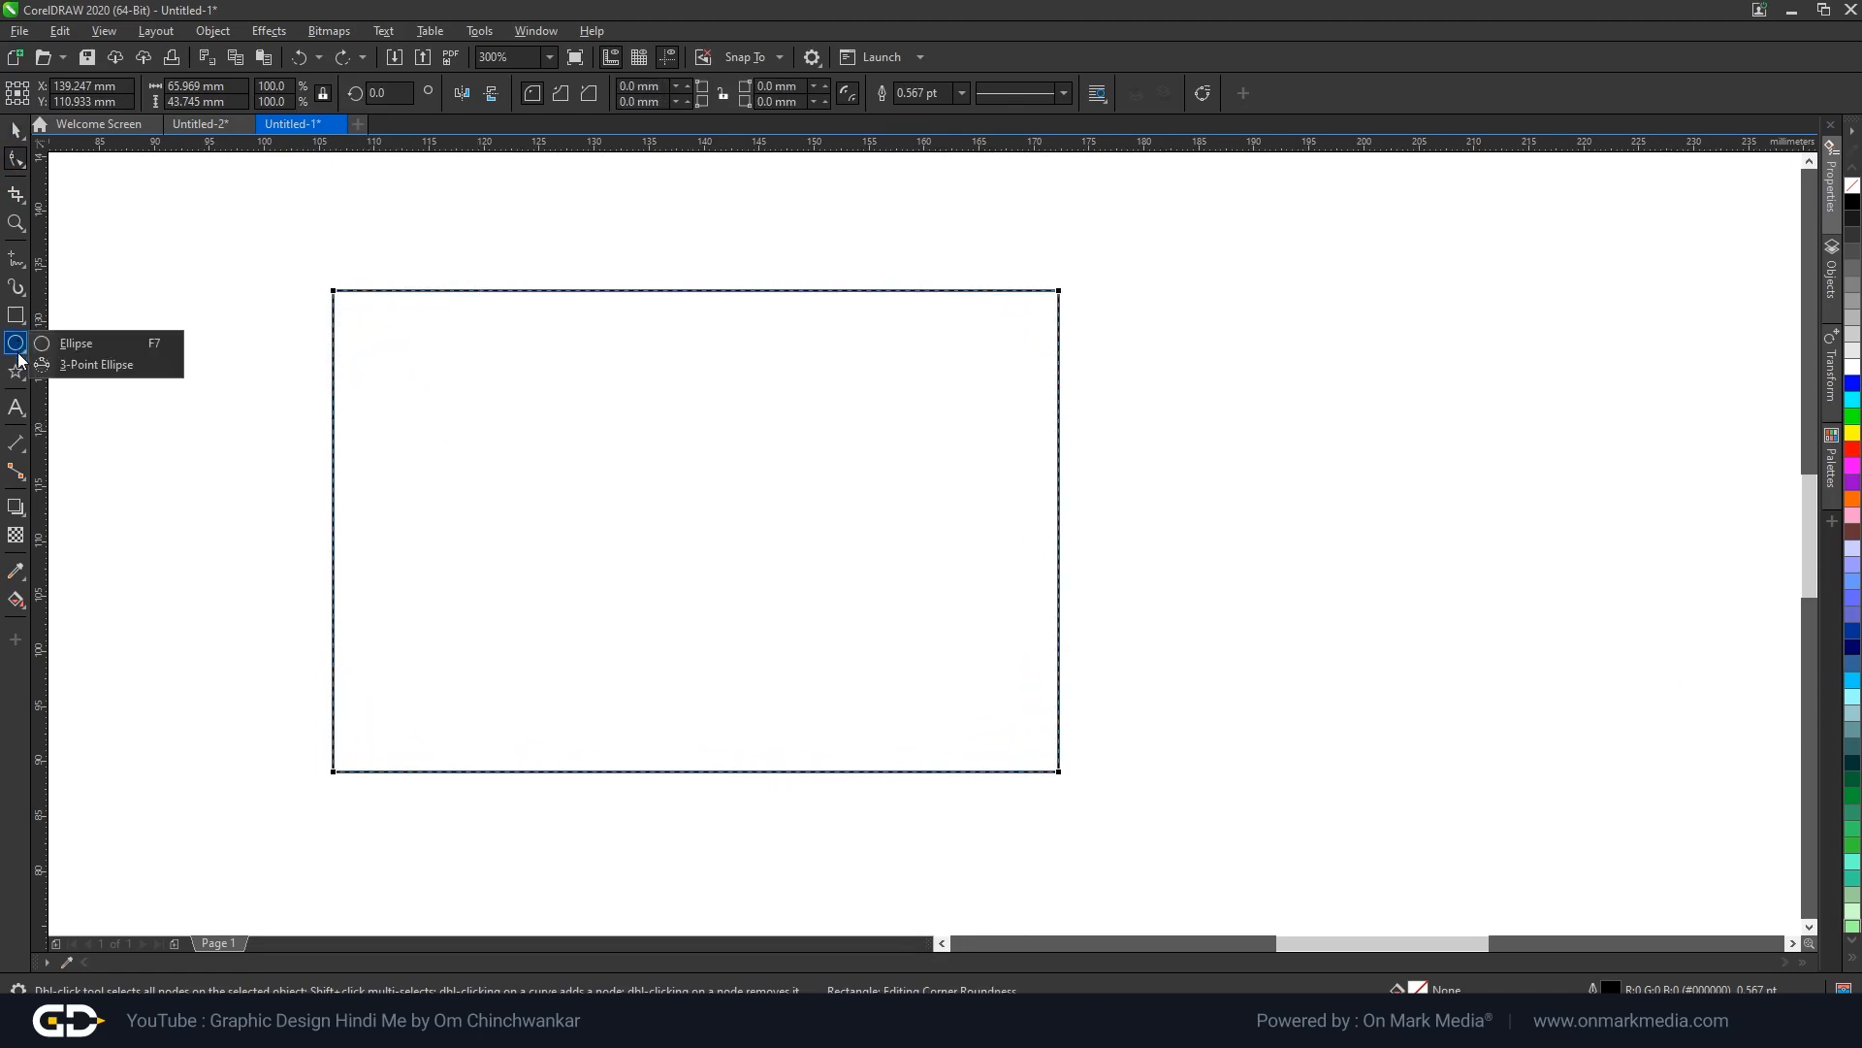
pyautogui.click(20, 377)
pyautogui.click(20, 376)
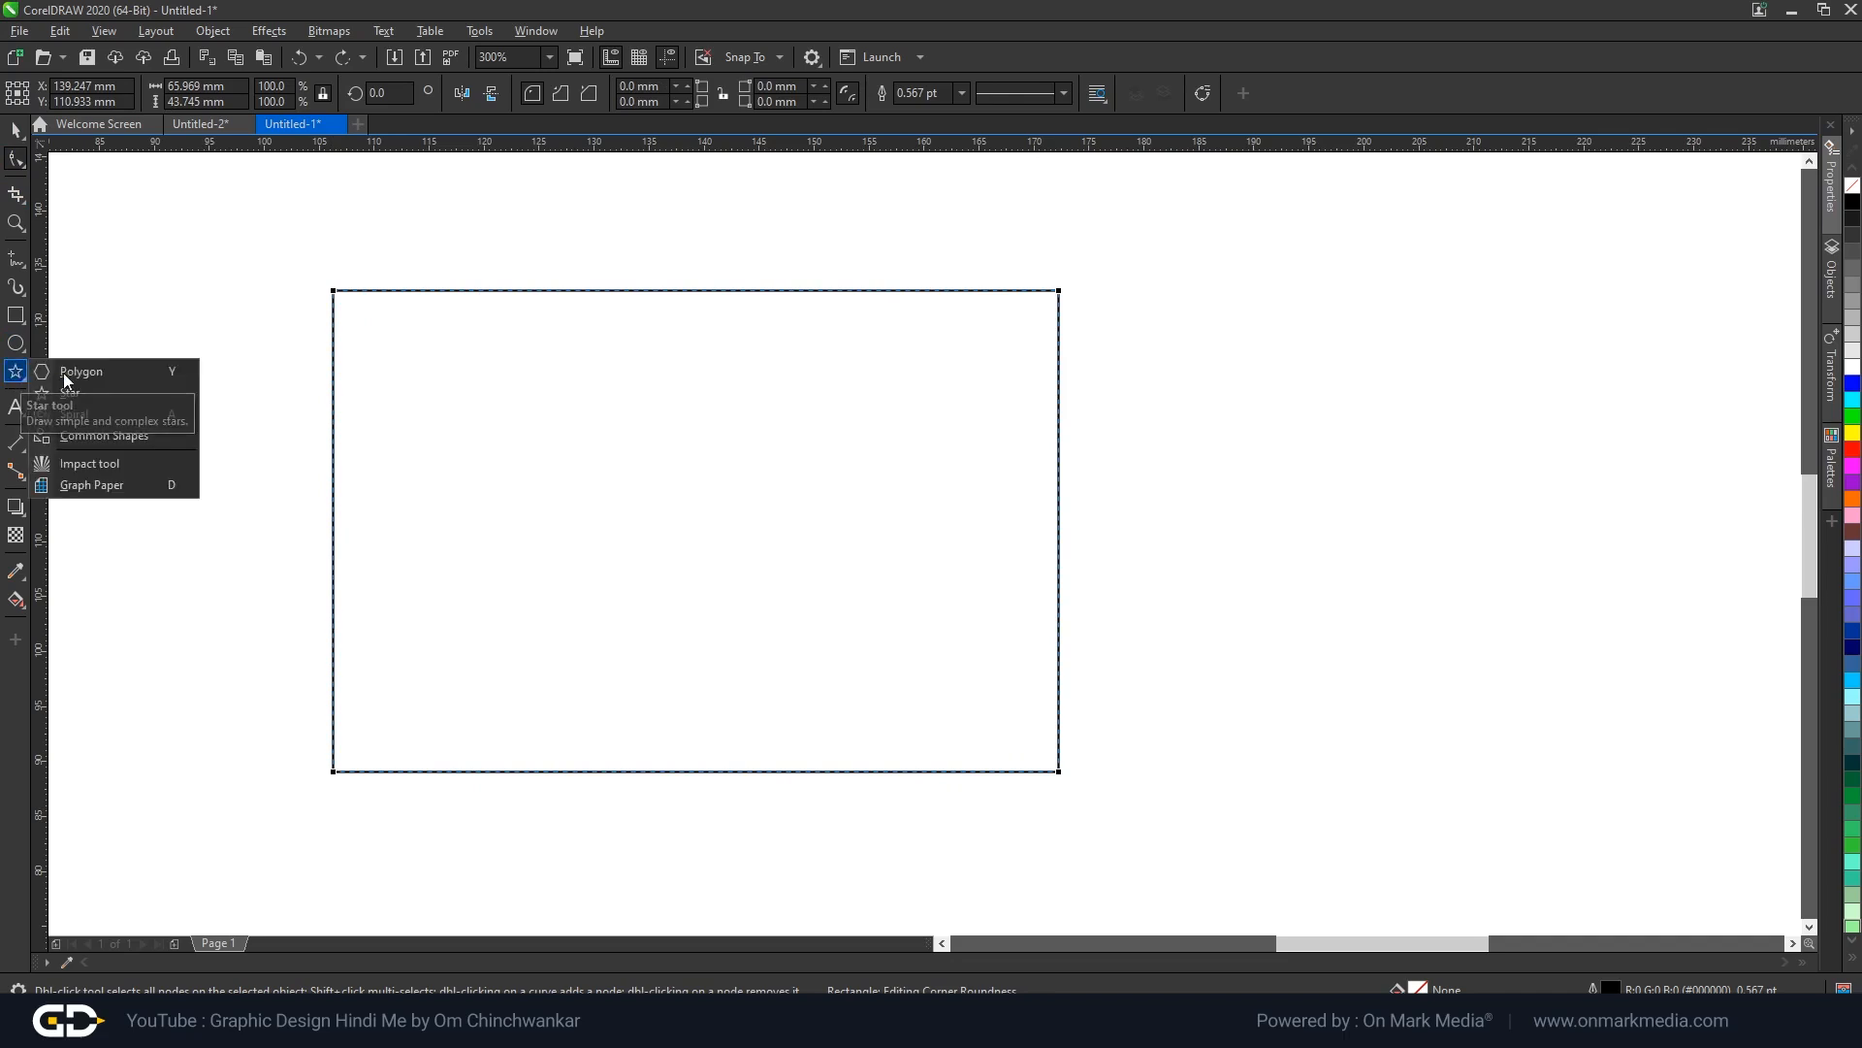
pyautogui.click(126, 375)
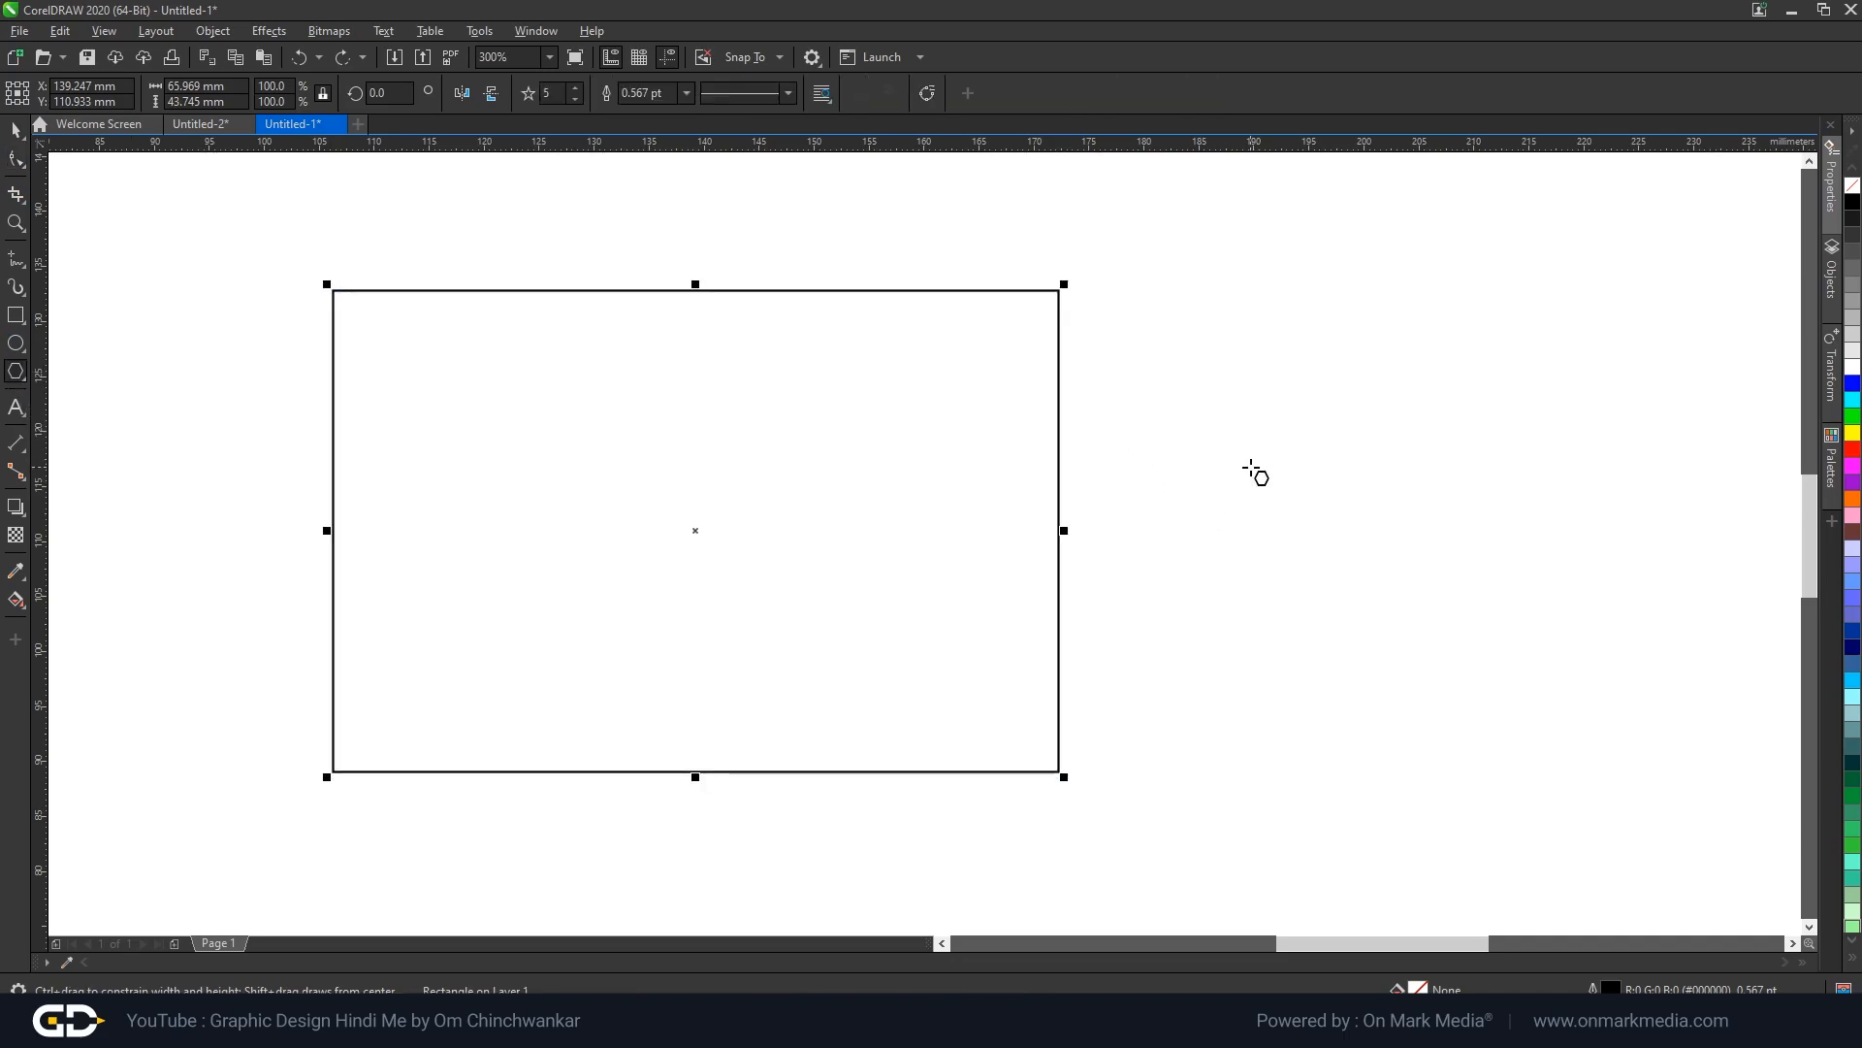
pyautogui.scroll(-2, 660, 528)
pyautogui.press('space')
pyautogui.moveTo(341, 292); pyautogui.dragTo(640, 590)
pyautogui.press('Delete')
# Draw a five-sided polygon about 38 mm wide and 36 mm high.
pyautogui.click(19, 377)
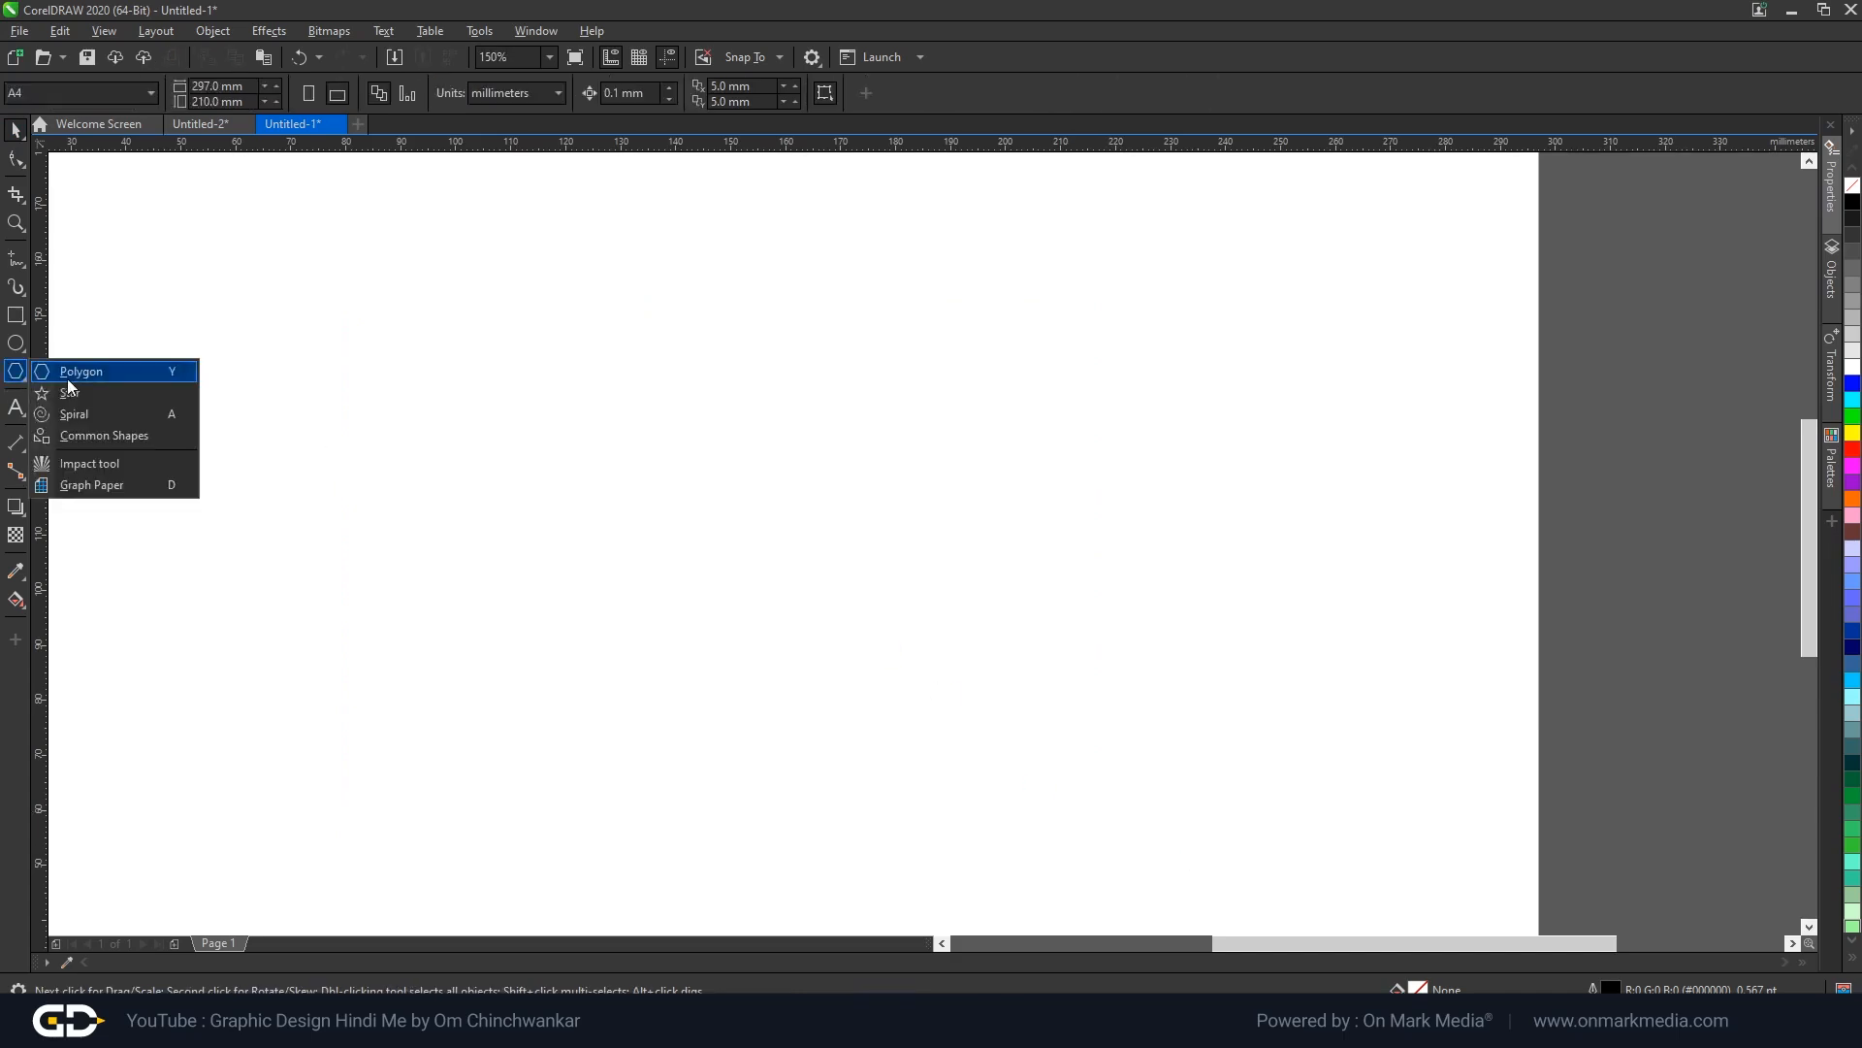
pyautogui.click(64, 381)
pyautogui.moveTo(494, 411); pyautogui.dragTo(657, 561)
pyautogui.scroll(2, 608, 473)
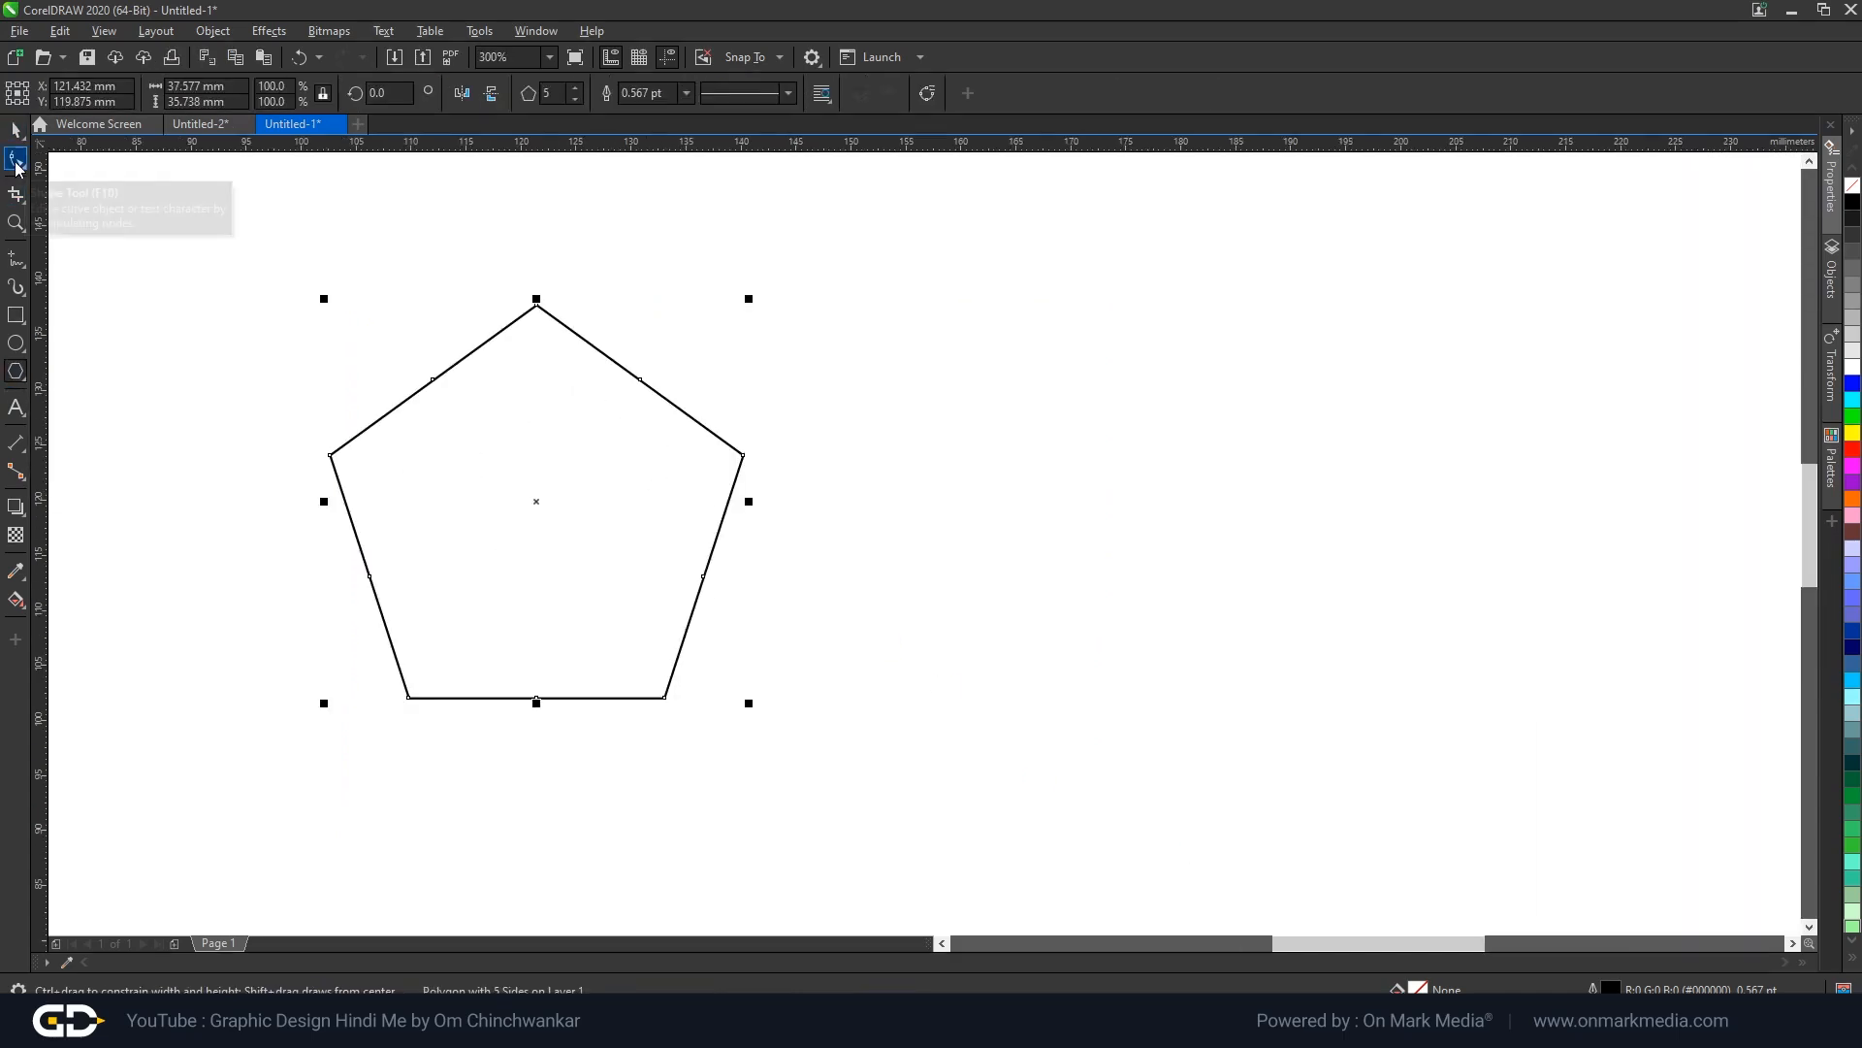
# Pull the pentagon's mid-edge nodes inward to form a star and add a node on an edge of its arms.
pyautogui.click(16, 161)
pyautogui.moveTo(436, 384); pyautogui.dragTo(478, 445)
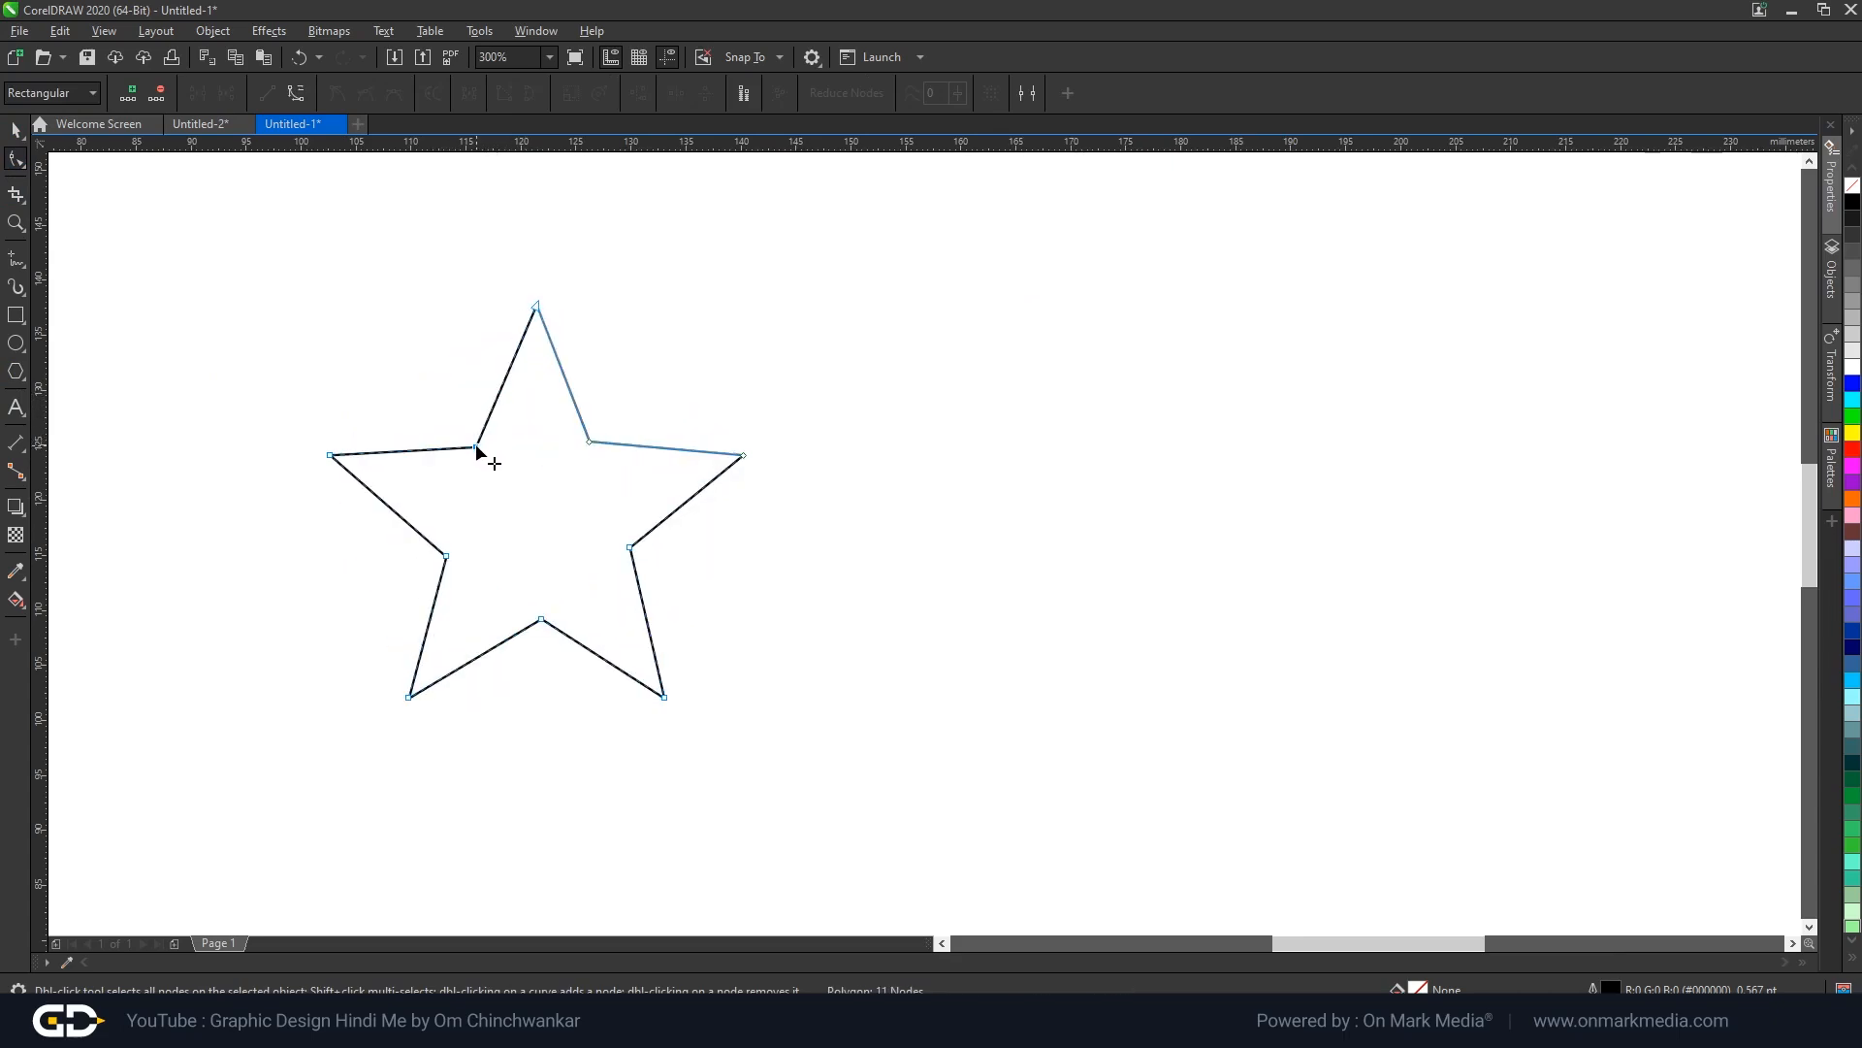
pyautogui.doubleClick(505, 383)
pyautogui.scroll(5, 504, 383)
pyautogui.scroll(-5, 504, 383)
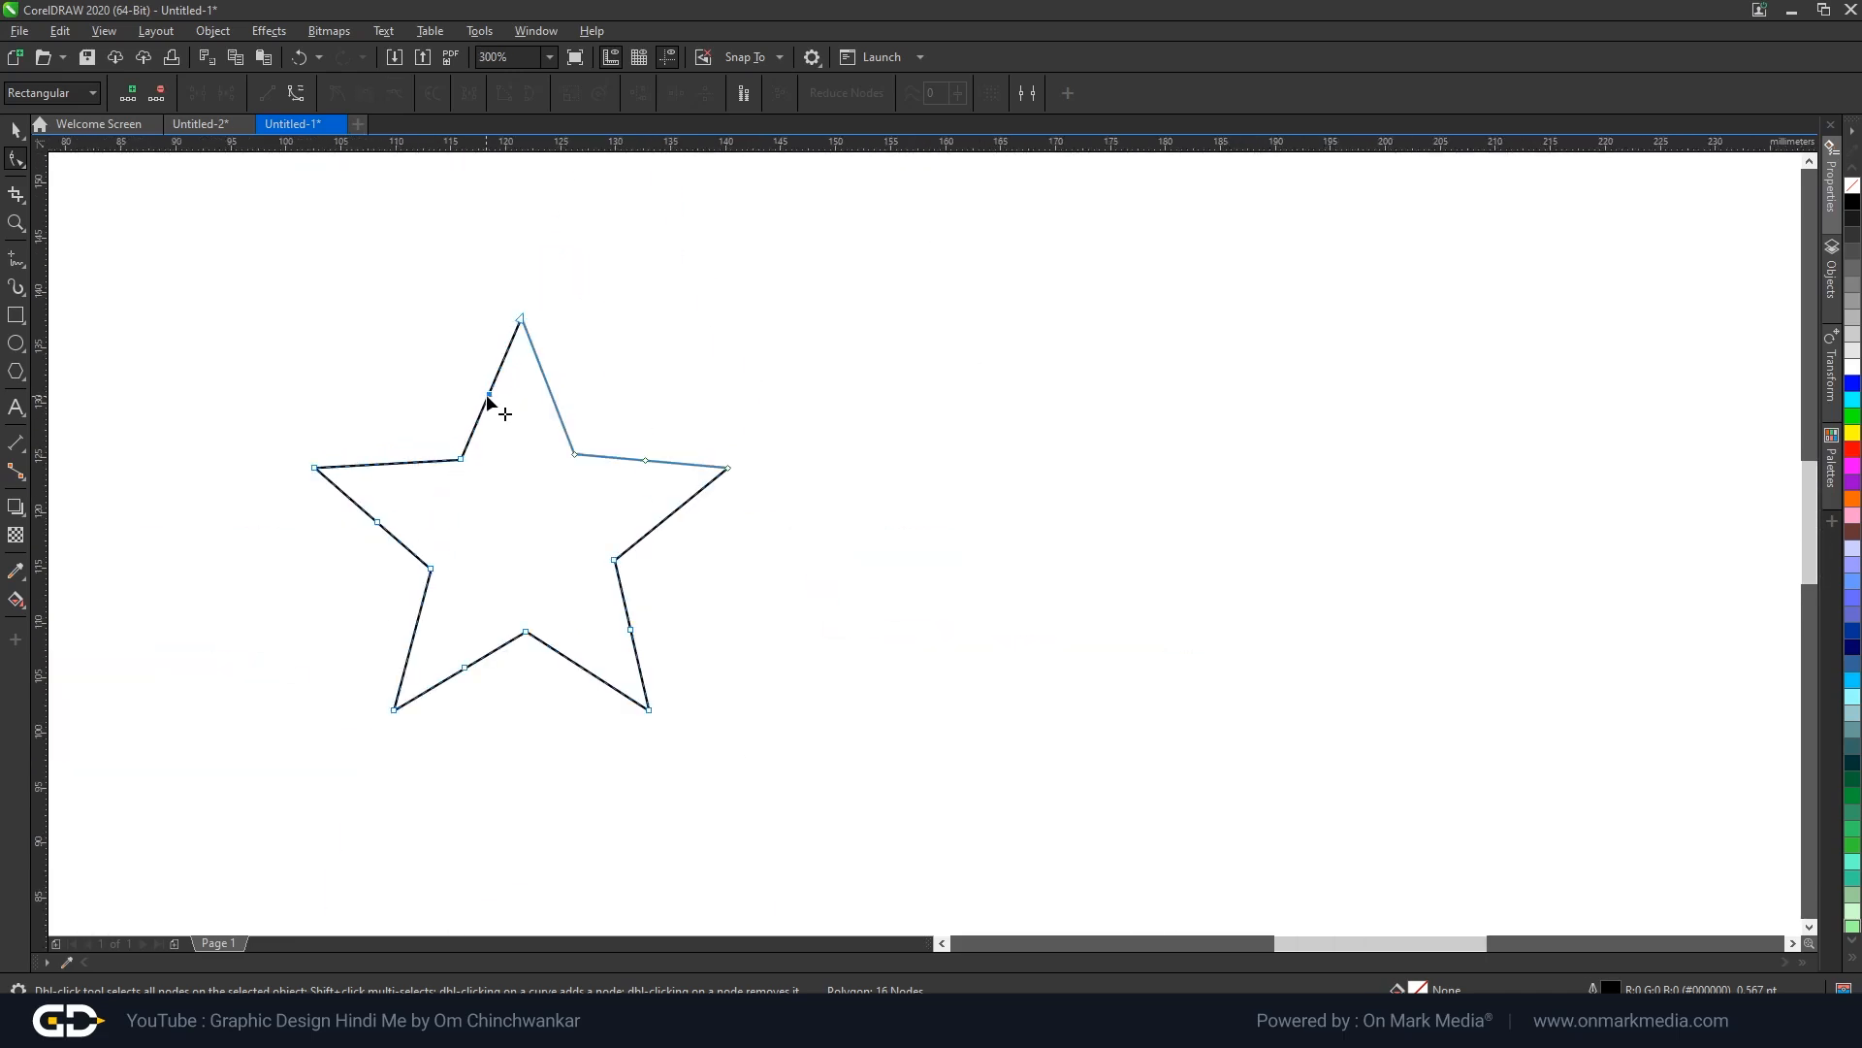
# Pull the added edge nodes outward and add another set, reshaping the star into a jagged pinwheel outline.
pyautogui.moveTo(490, 394); pyautogui.dragTo(408, 394)
pyautogui.doubleClick(452, 365)
pyautogui.moveTo(454, 364); pyautogui.dragTo(421, 291)
pyautogui.hotkey('ctrl', 'z')
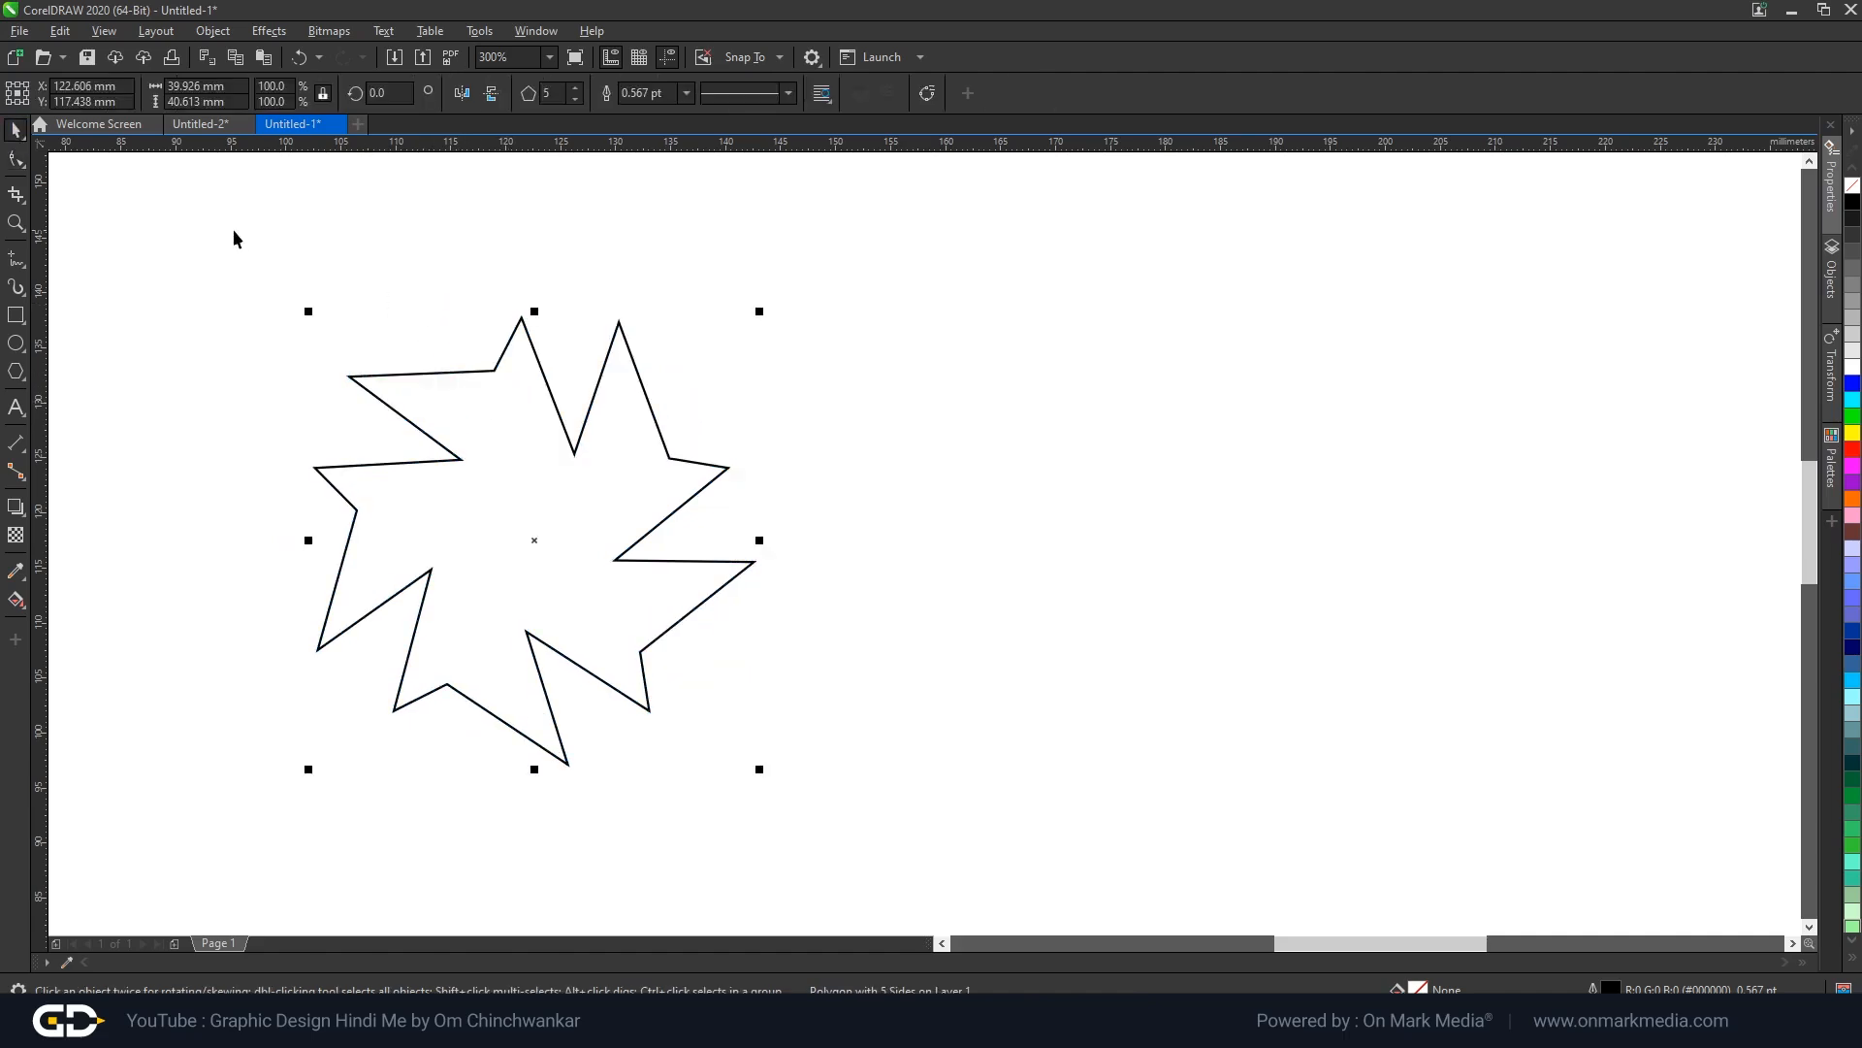
# Delete the jagged shape and draw a five-pointed star about 34 mm wide and 33 mm high.
pyautogui.moveTo(234, 231); pyautogui.dragTo(1071, 929)
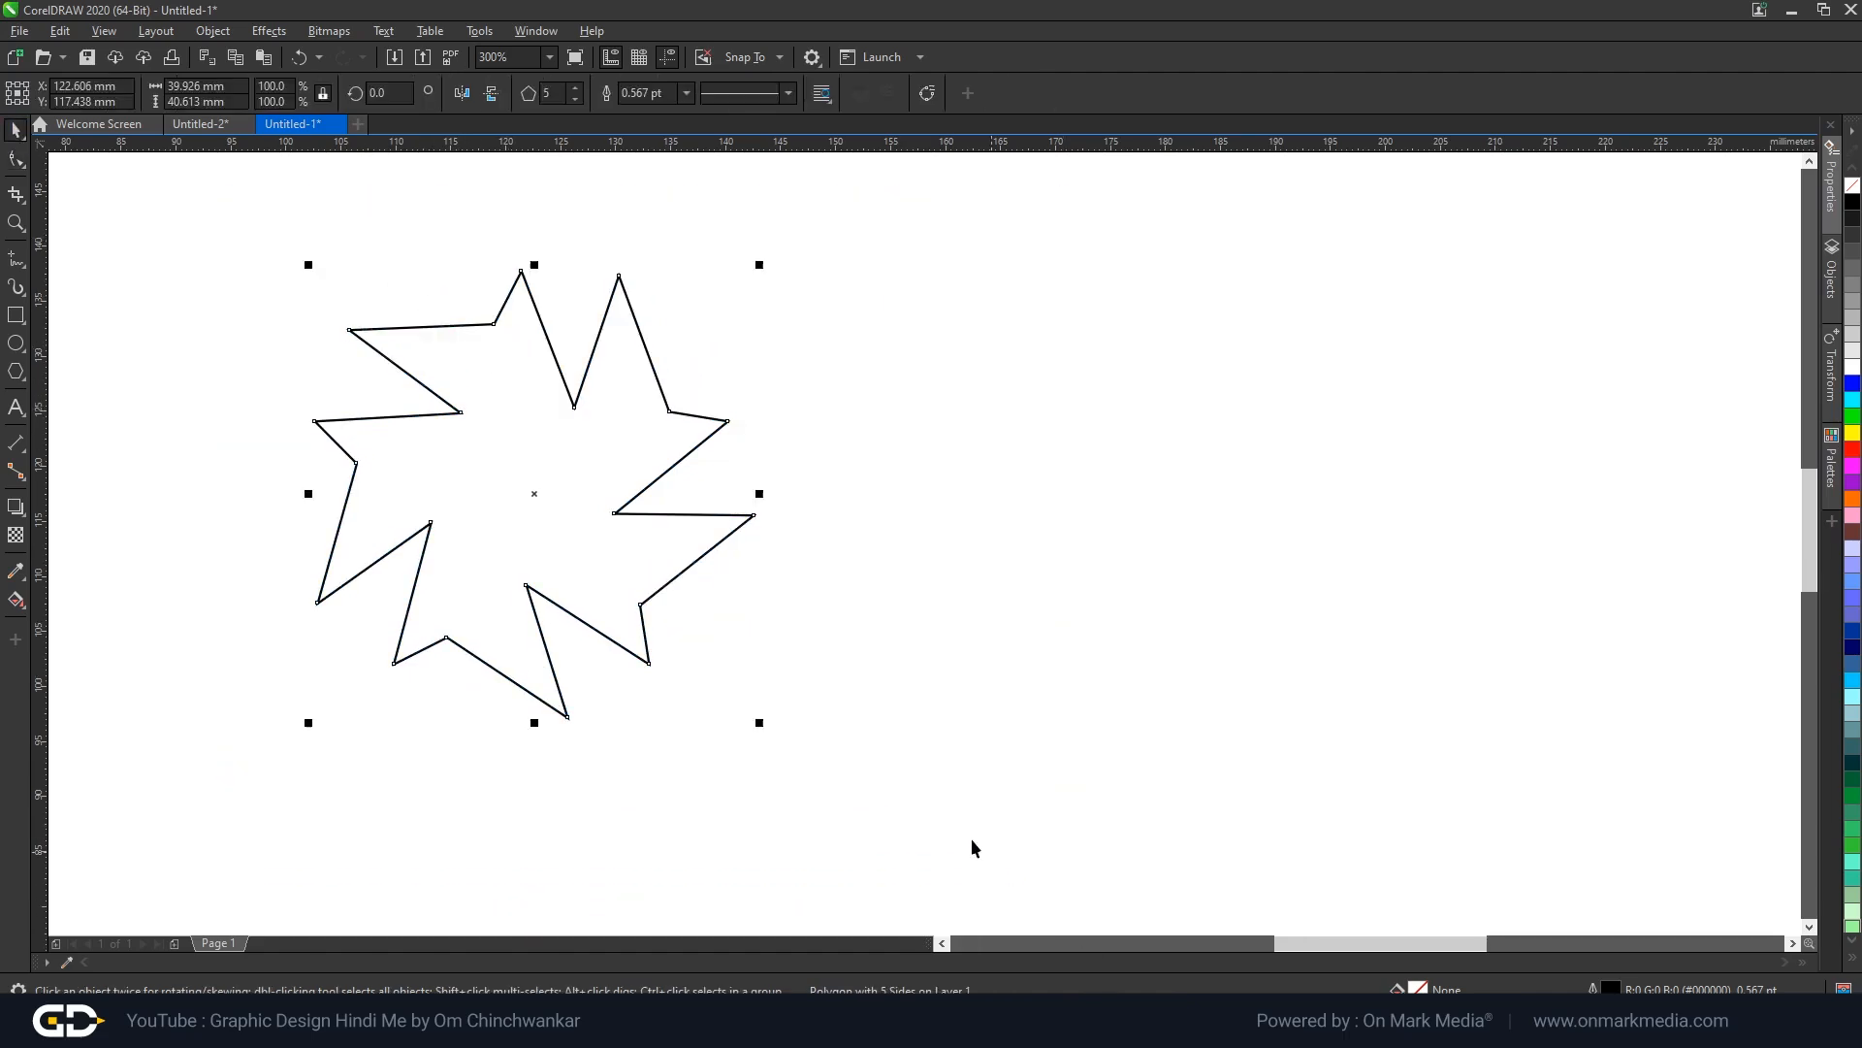
pyautogui.press('Delete')
pyautogui.click(17, 371)
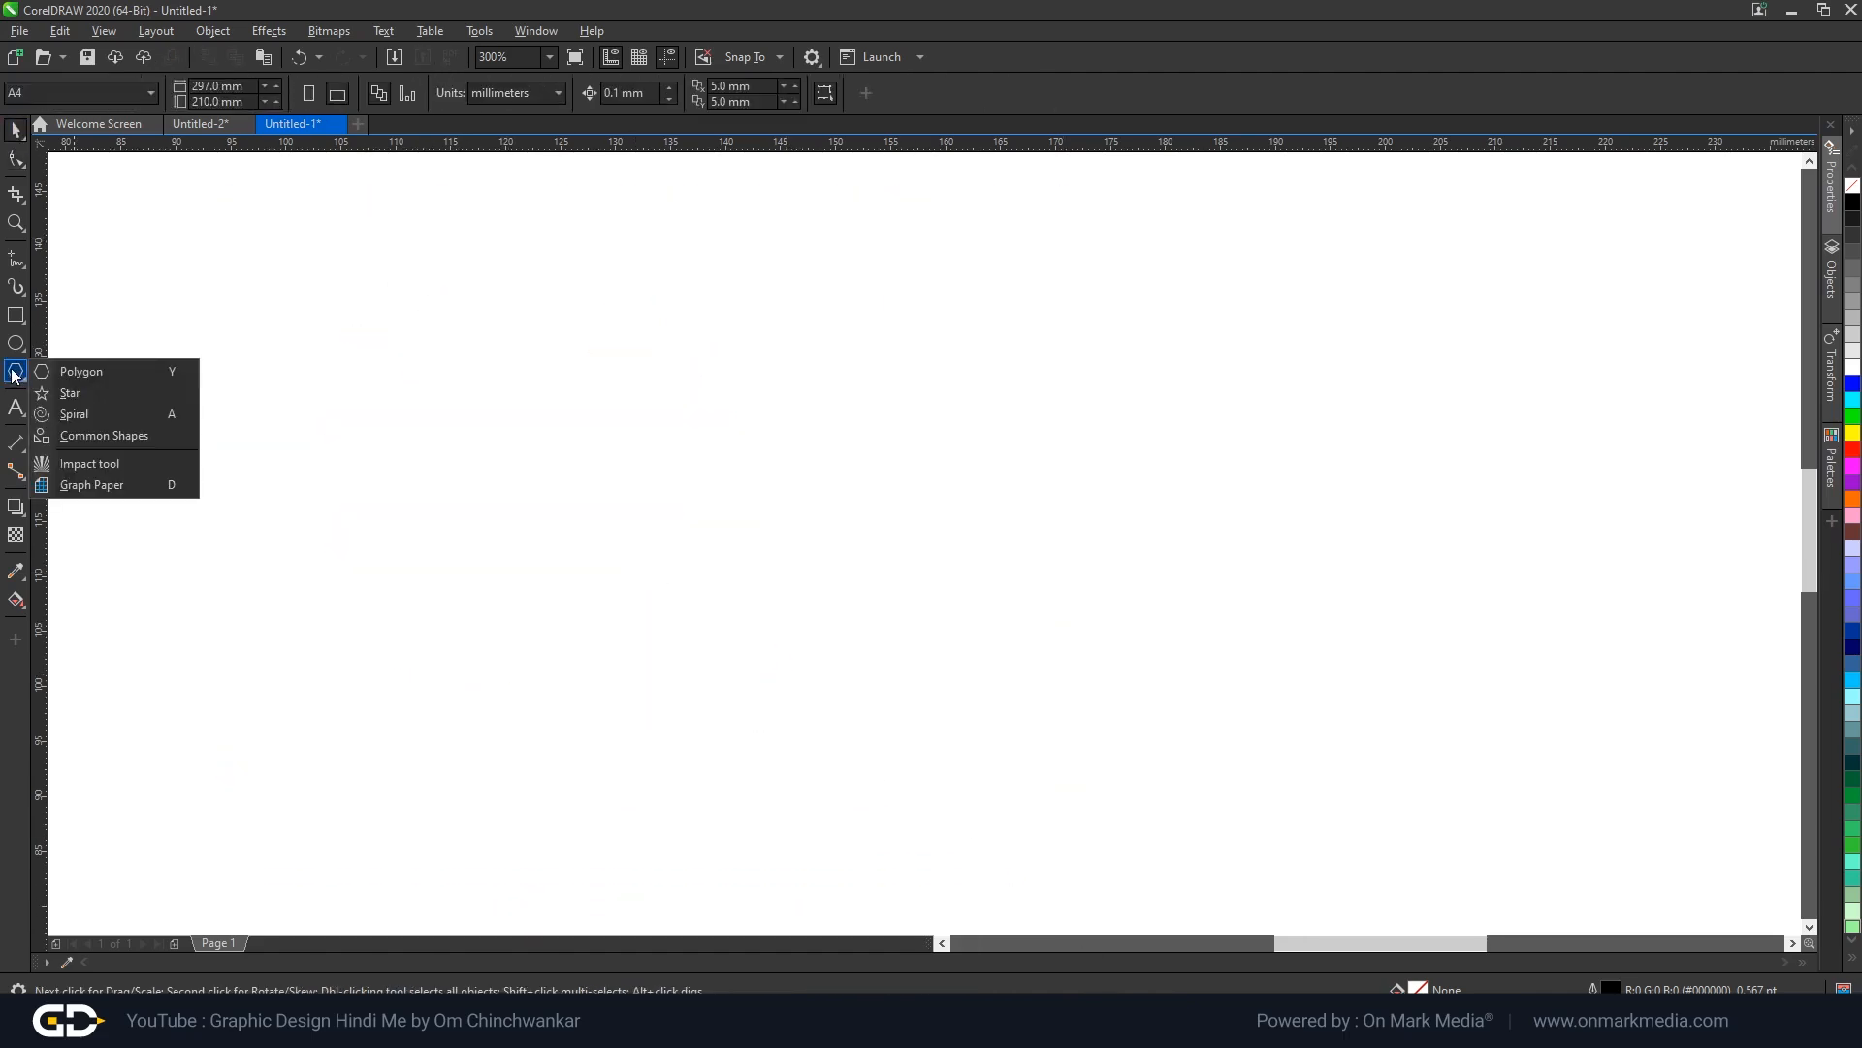
pyautogui.click(78, 392)
pyautogui.moveTo(540, 438); pyautogui.dragTo(733, 602)
# Convert the star to curves and show its individual nodes with the Shape tool.
pyautogui.press('F10')
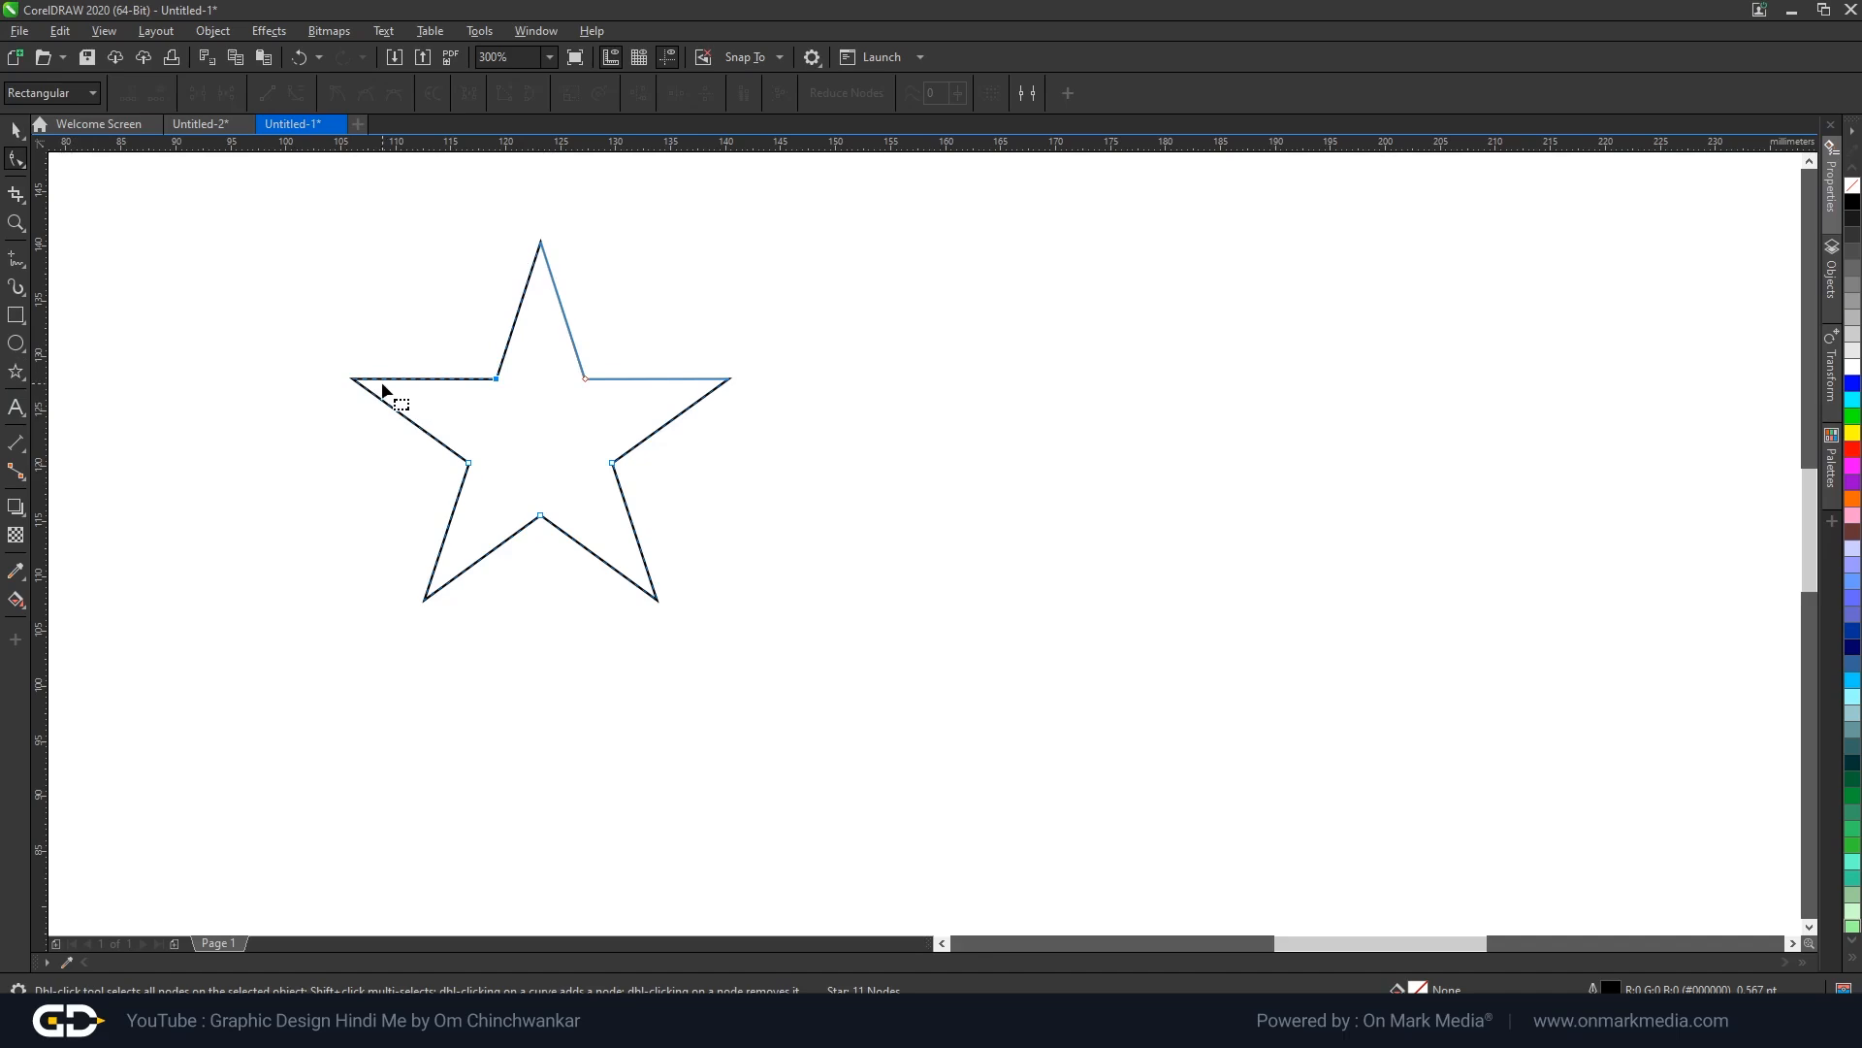
pyautogui.press('space')
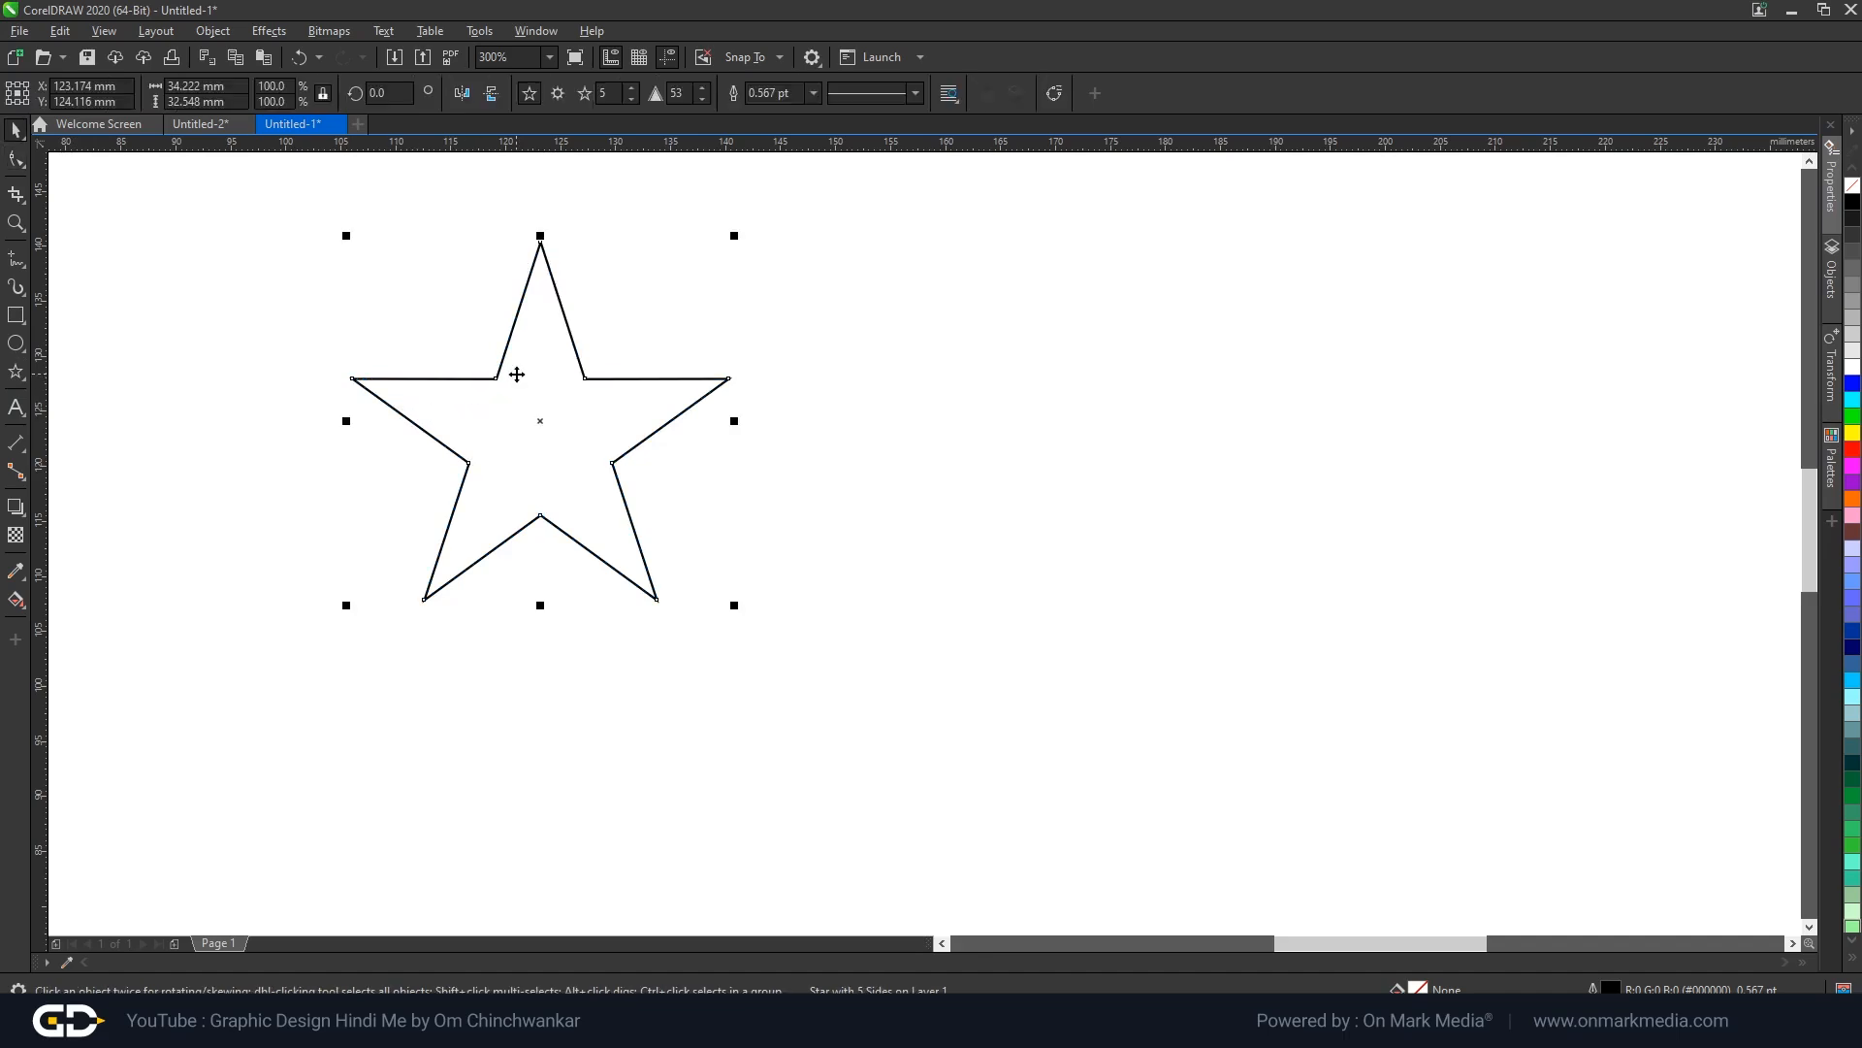
pyautogui.rightClick(517, 376)
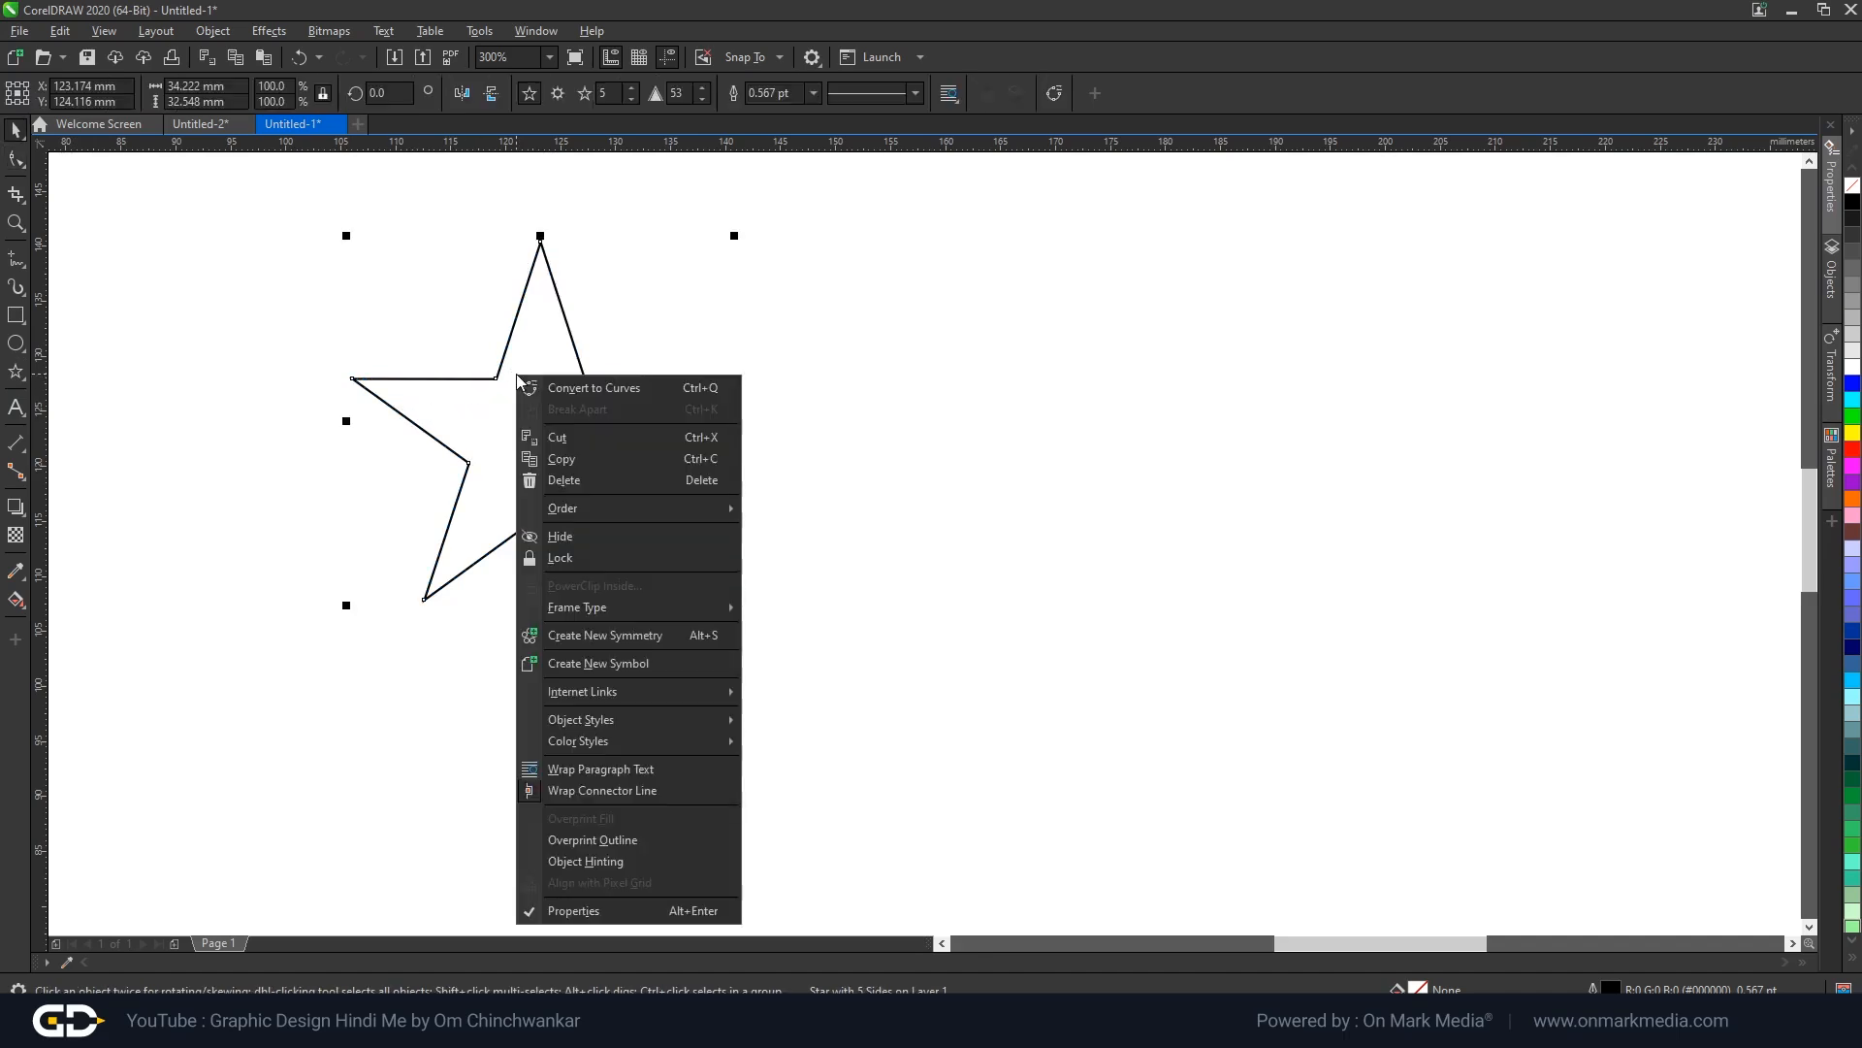
pyautogui.click(613, 388)
pyautogui.click(17, 161)
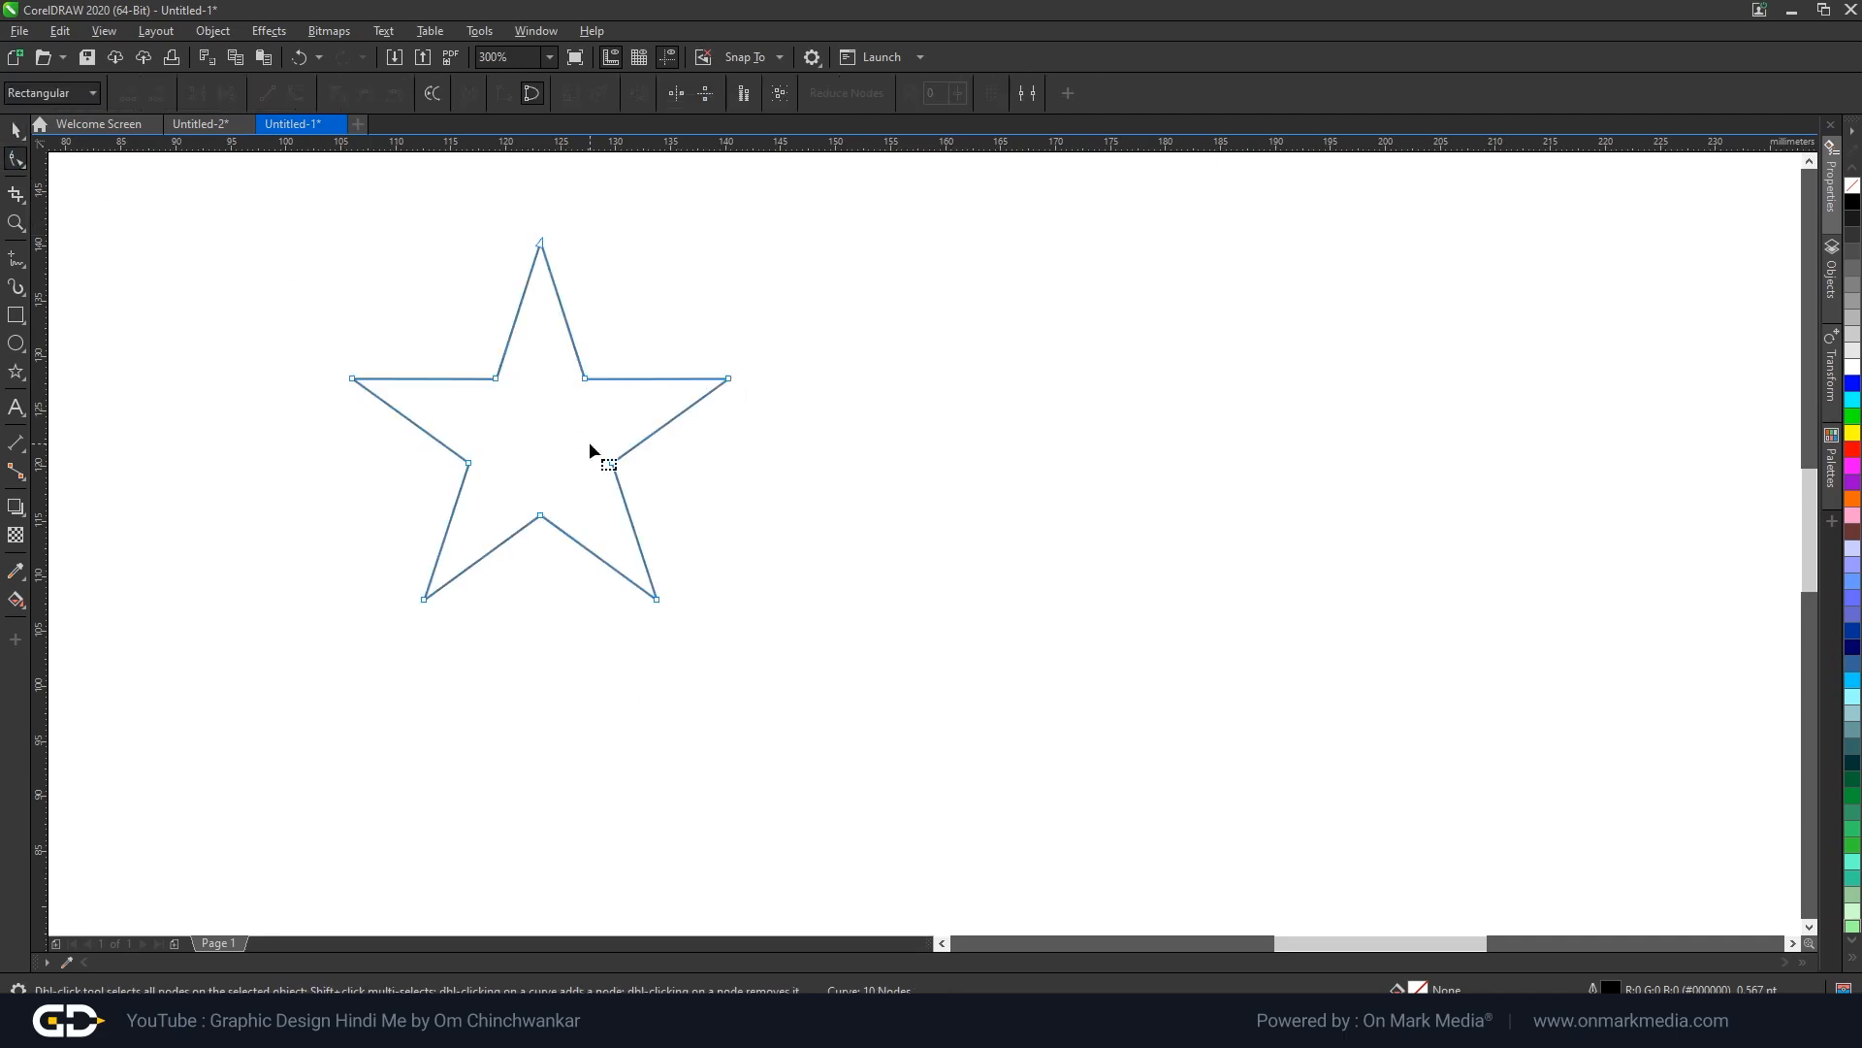
# Delete the star's upper-left inner node so the left and top tips join with one straight edge.
pyautogui.click(496, 378)
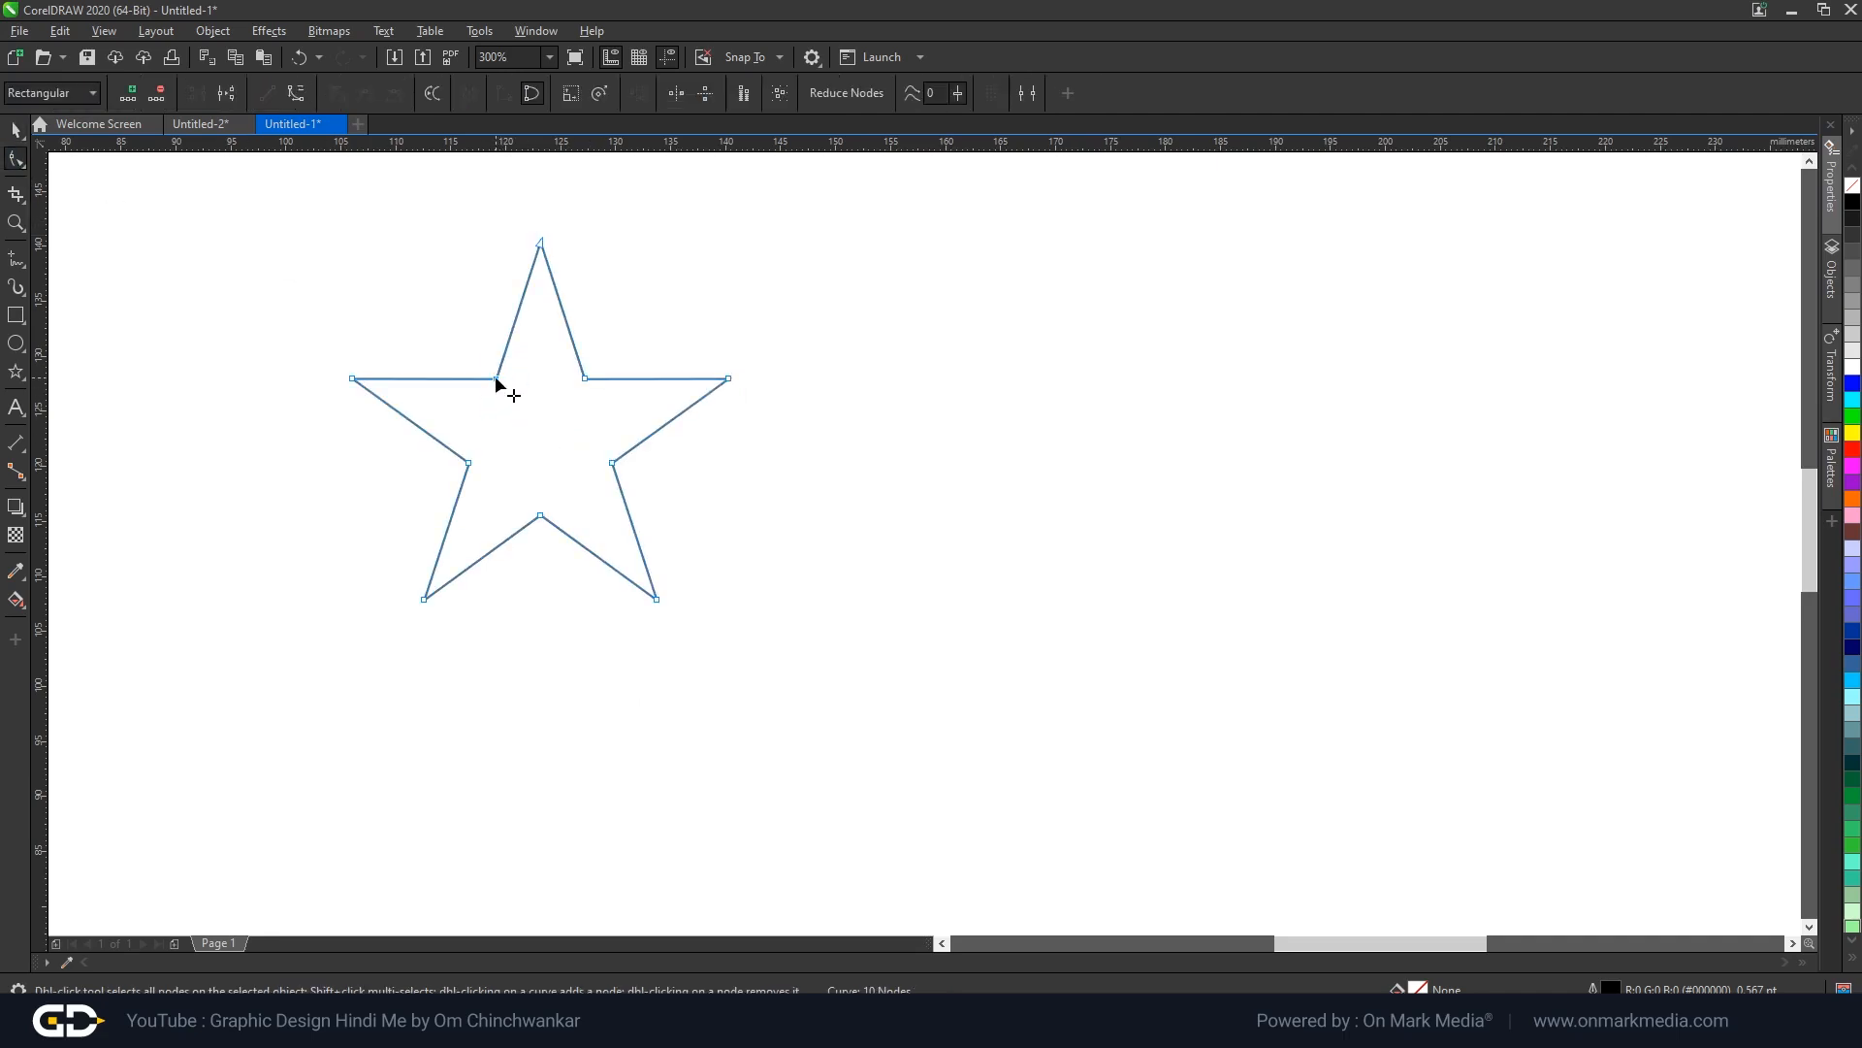
pyautogui.scroll(2, 496, 382)
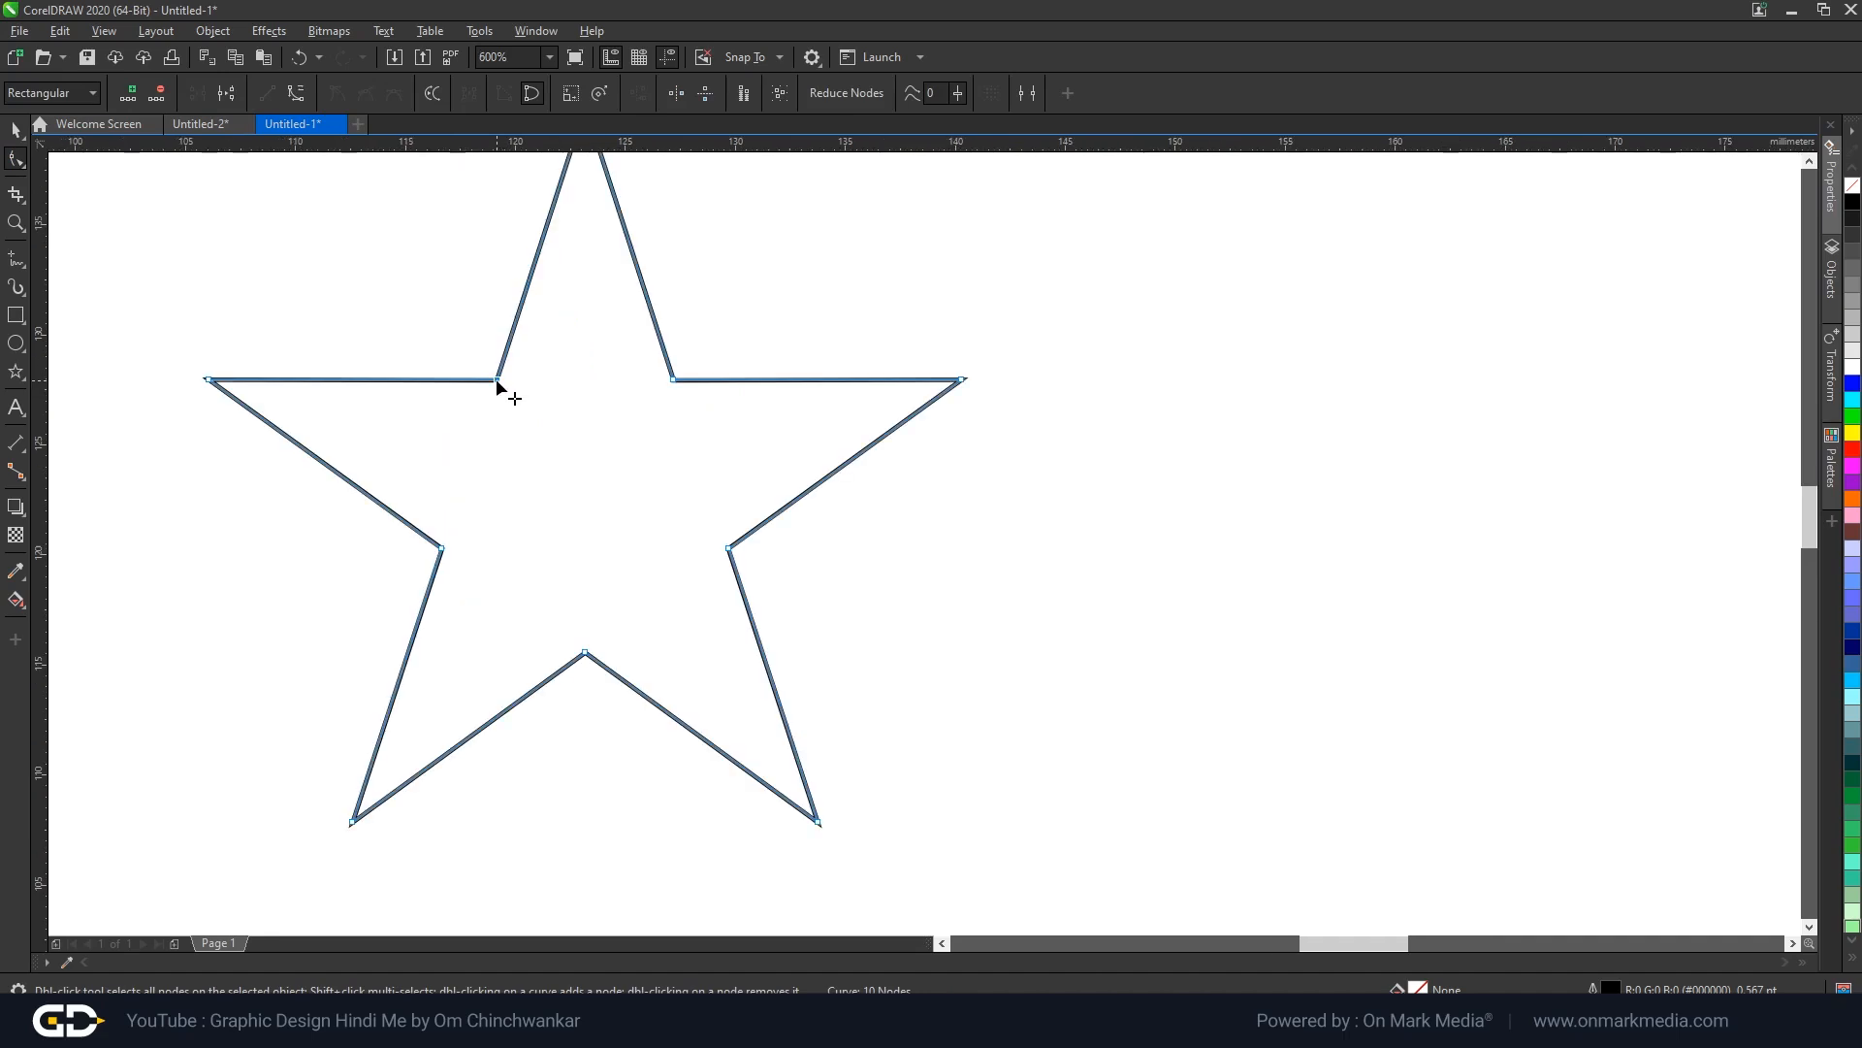
pyautogui.press('Delete')
pyautogui.scroll(-2, 469, 448)
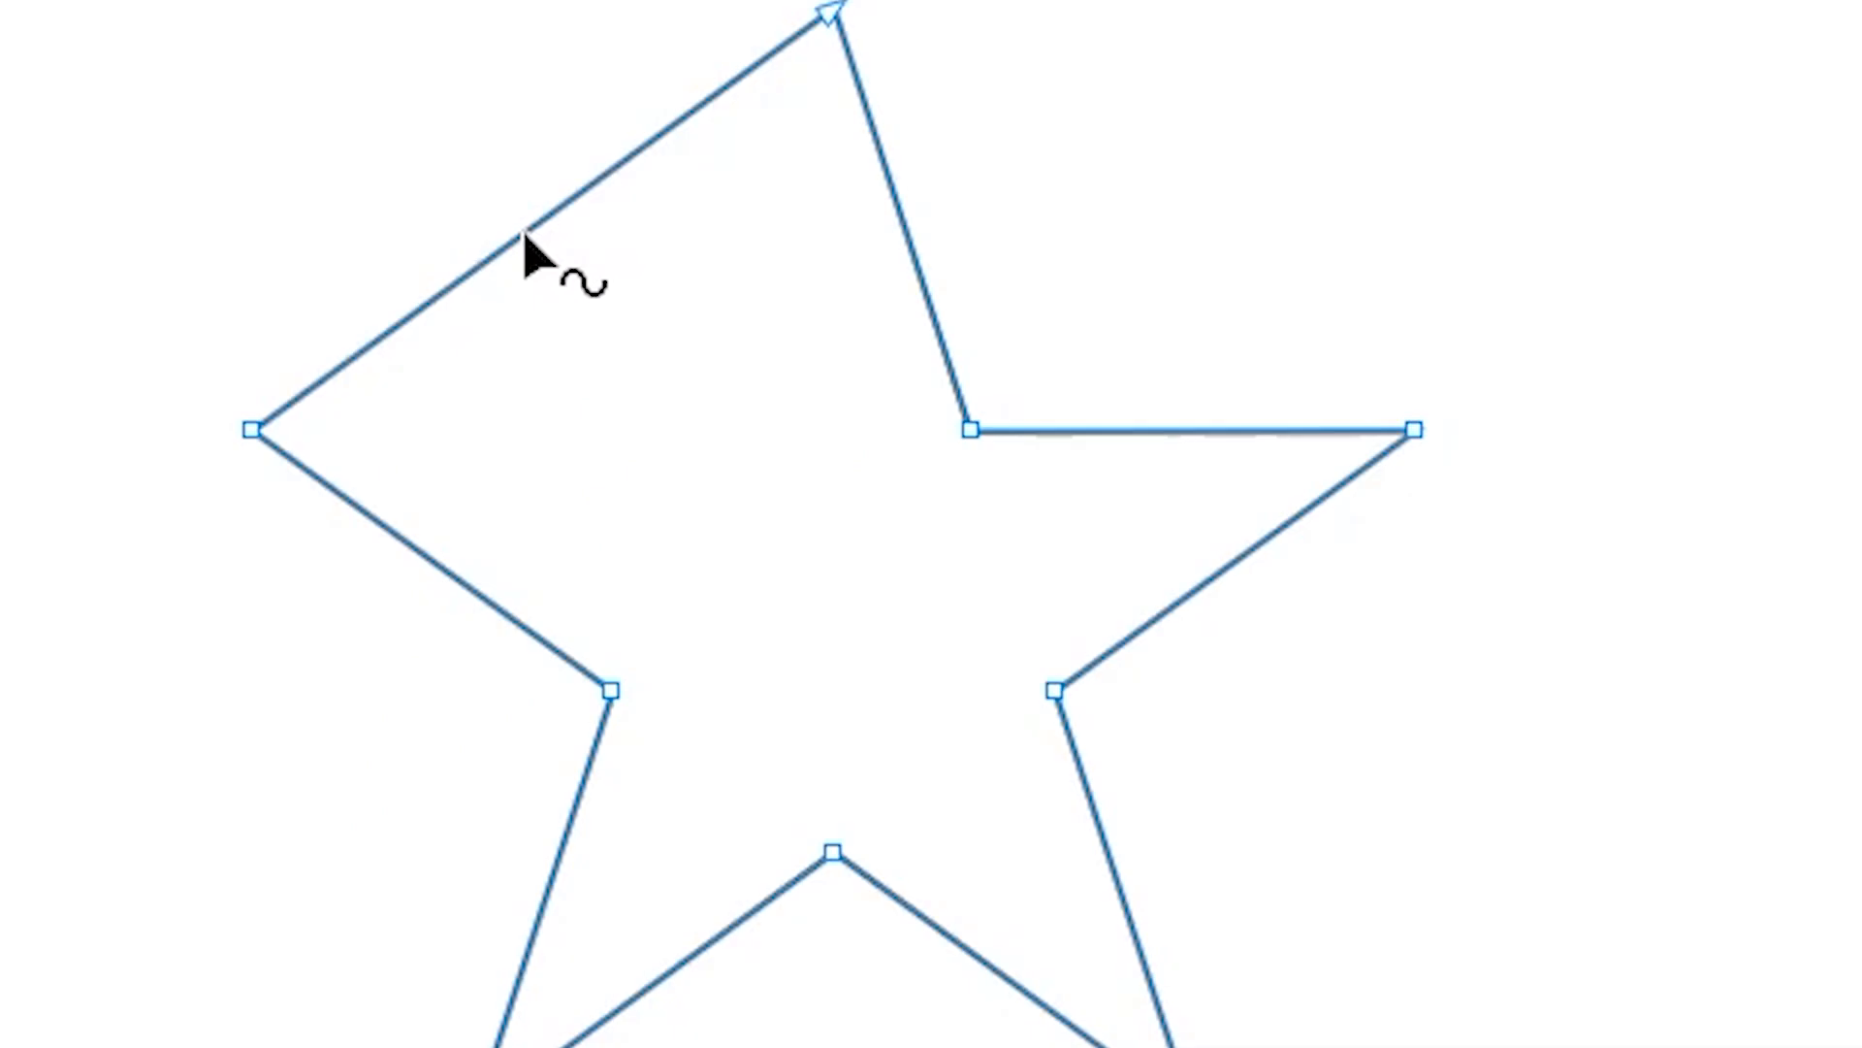
# Convert the straight edge between the left and top tips to a curve and bend it inward.
pyautogui.click(524, 235)
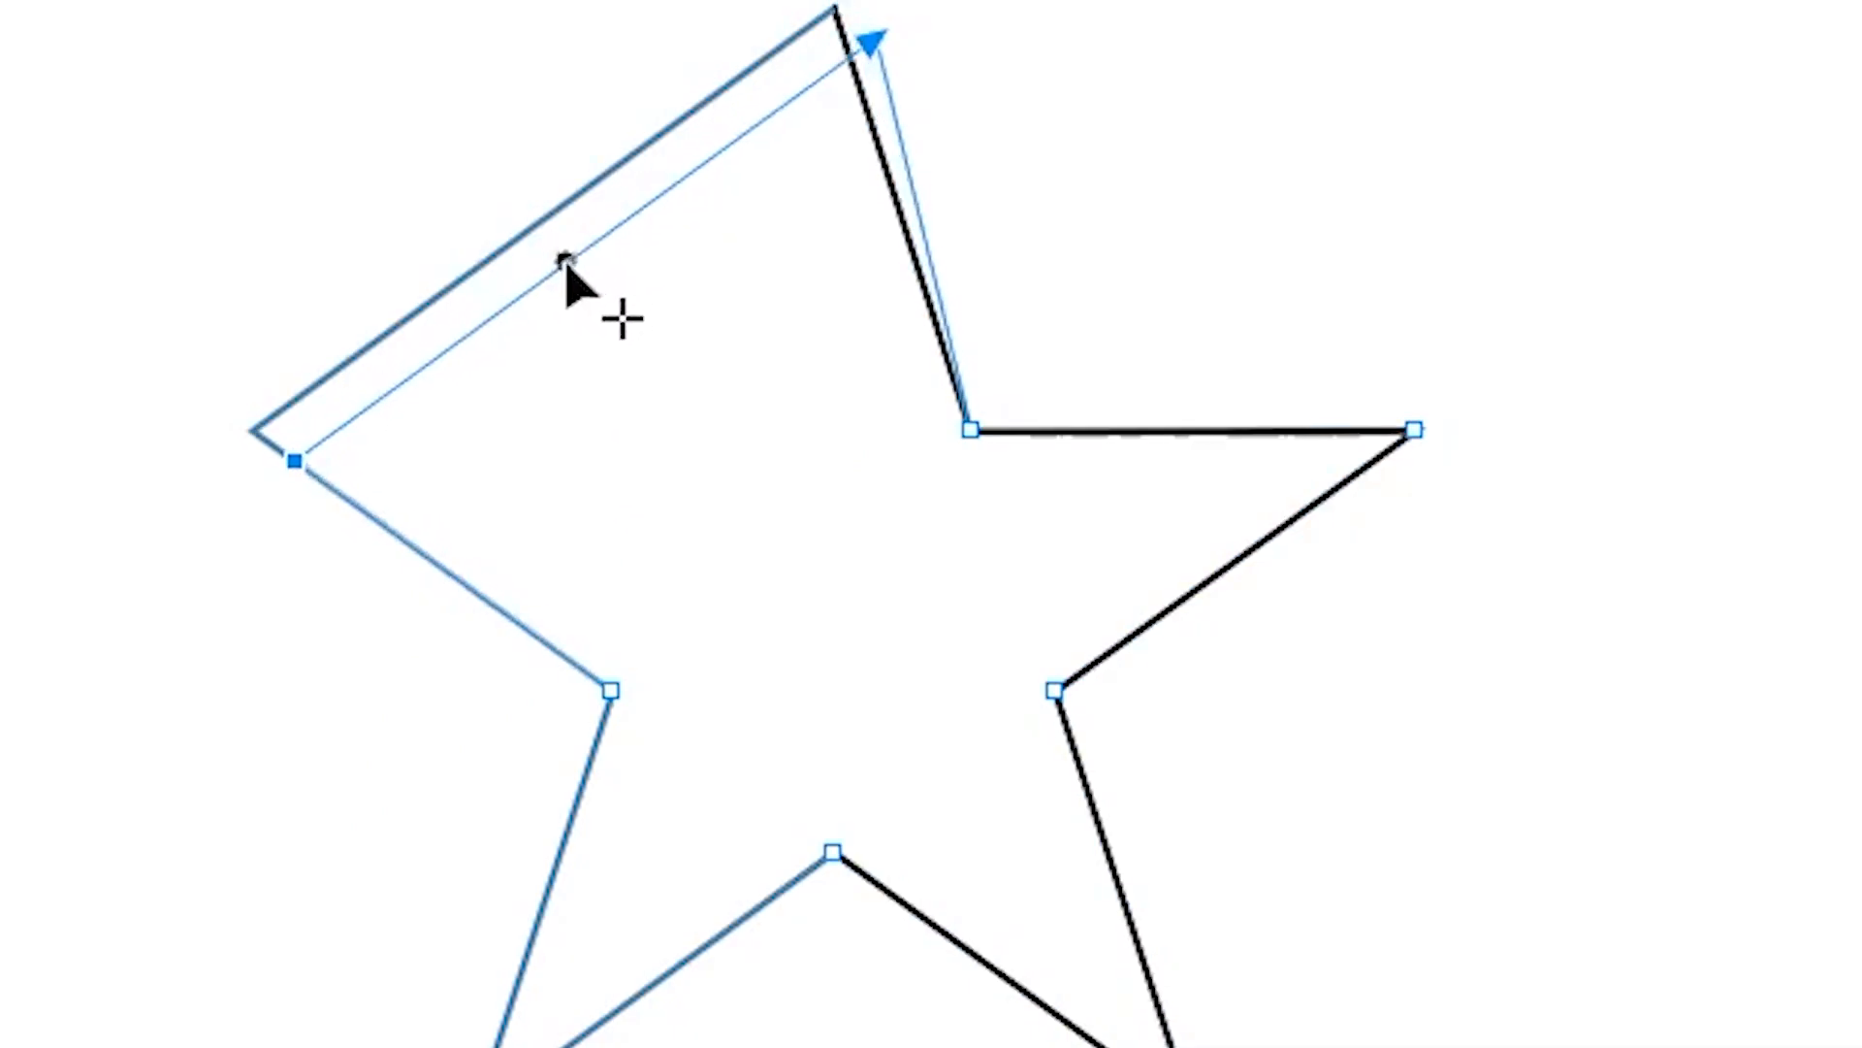
pyautogui.rightClick(524, 233)
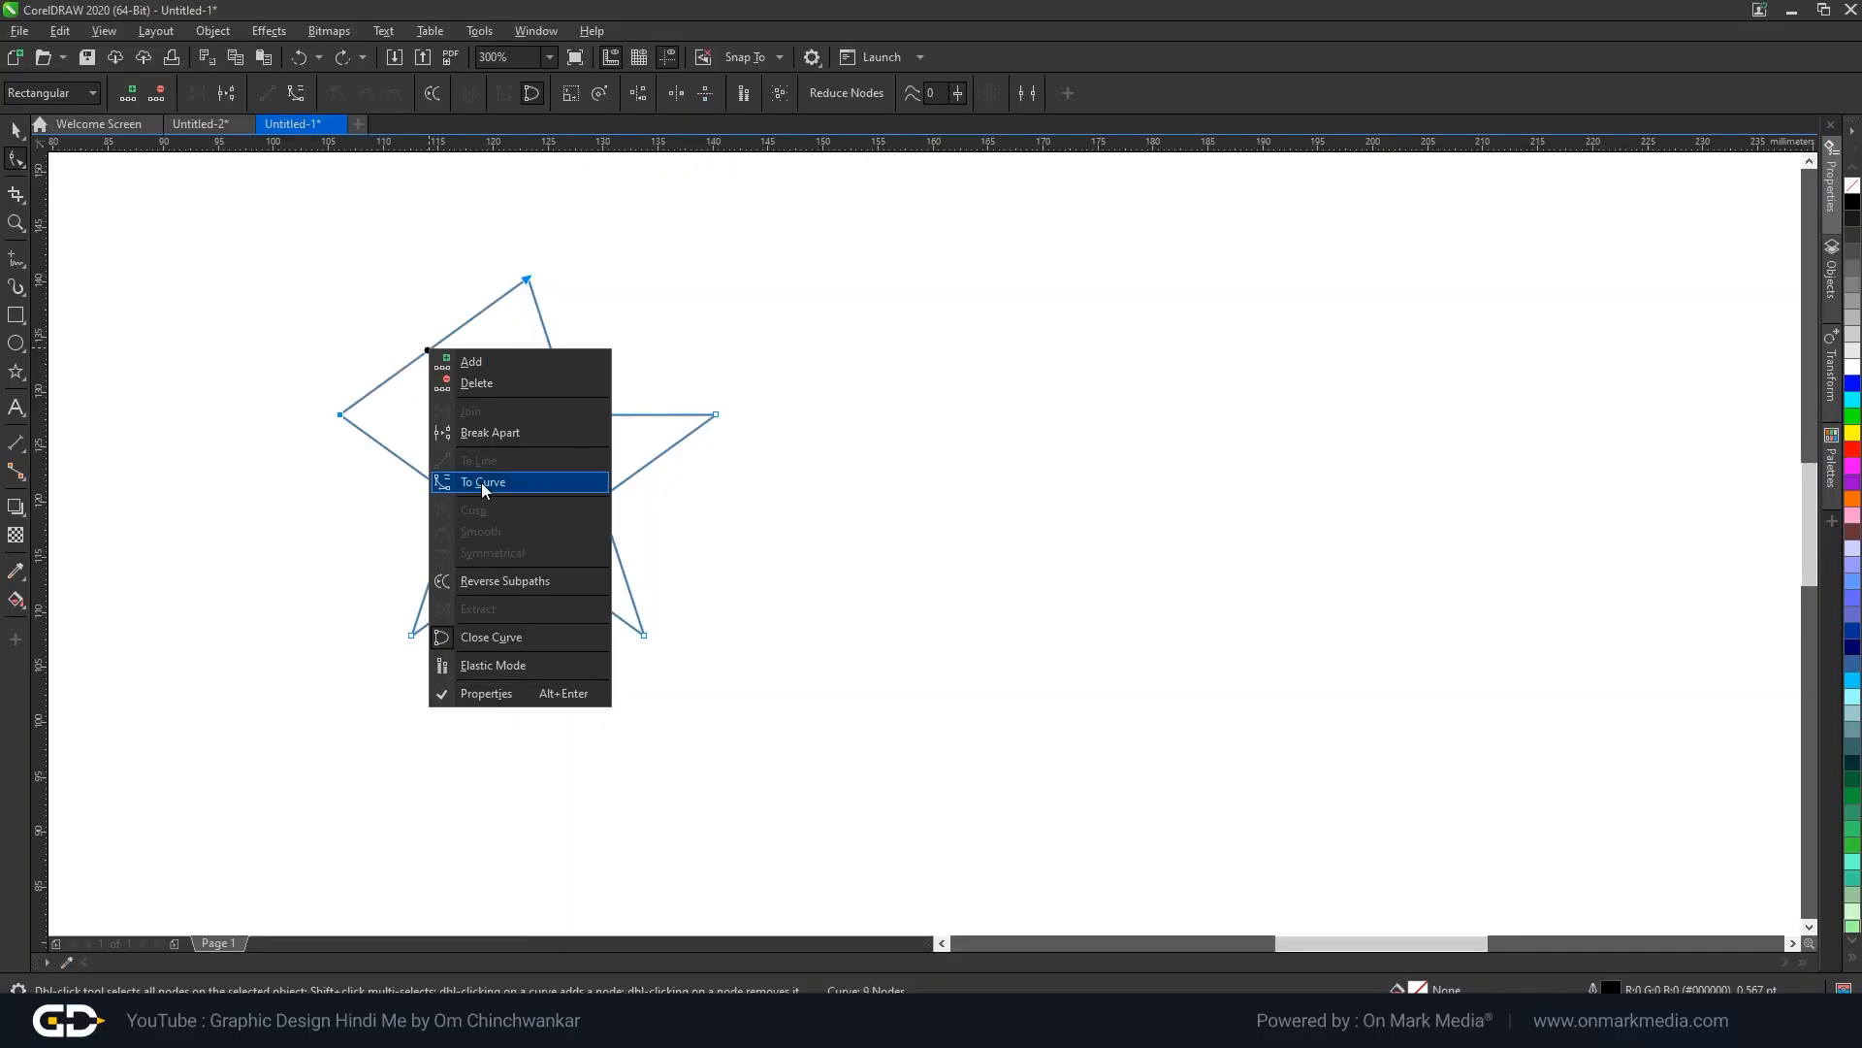
pyautogui.click(485, 481)
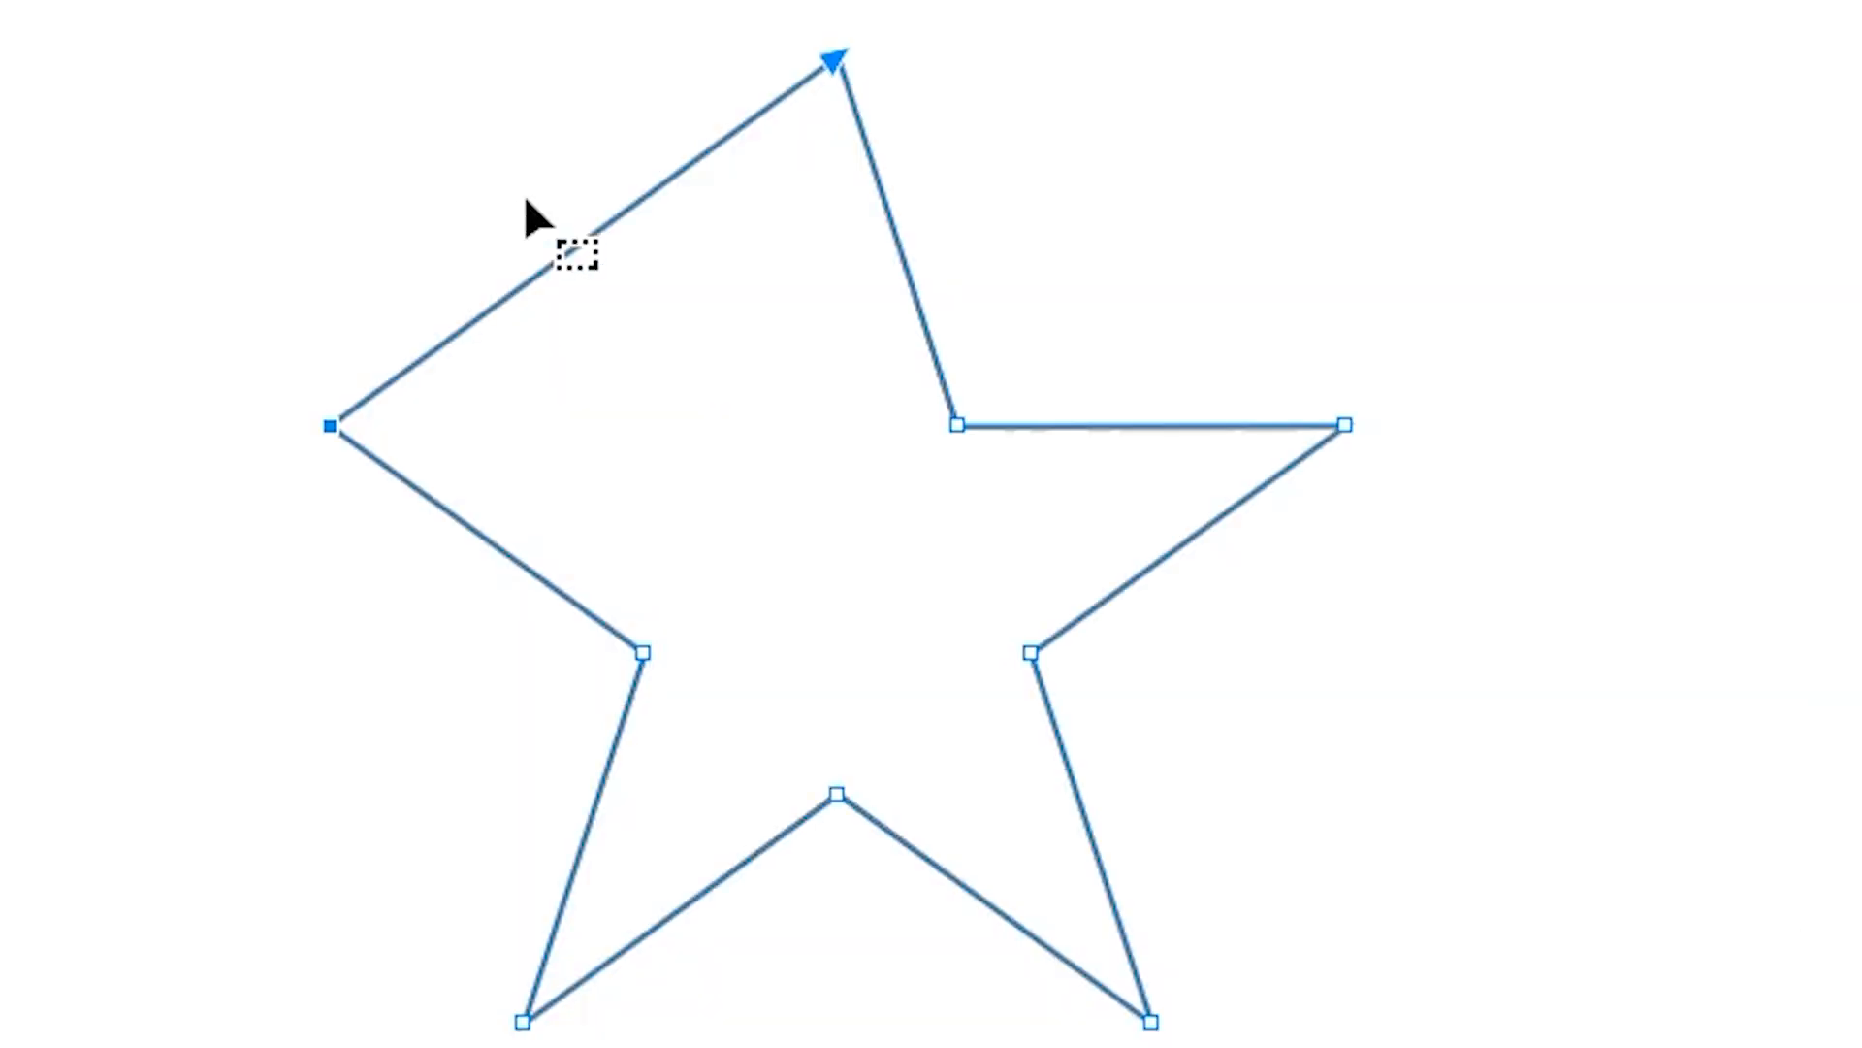
pyautogui.click(601, 311)
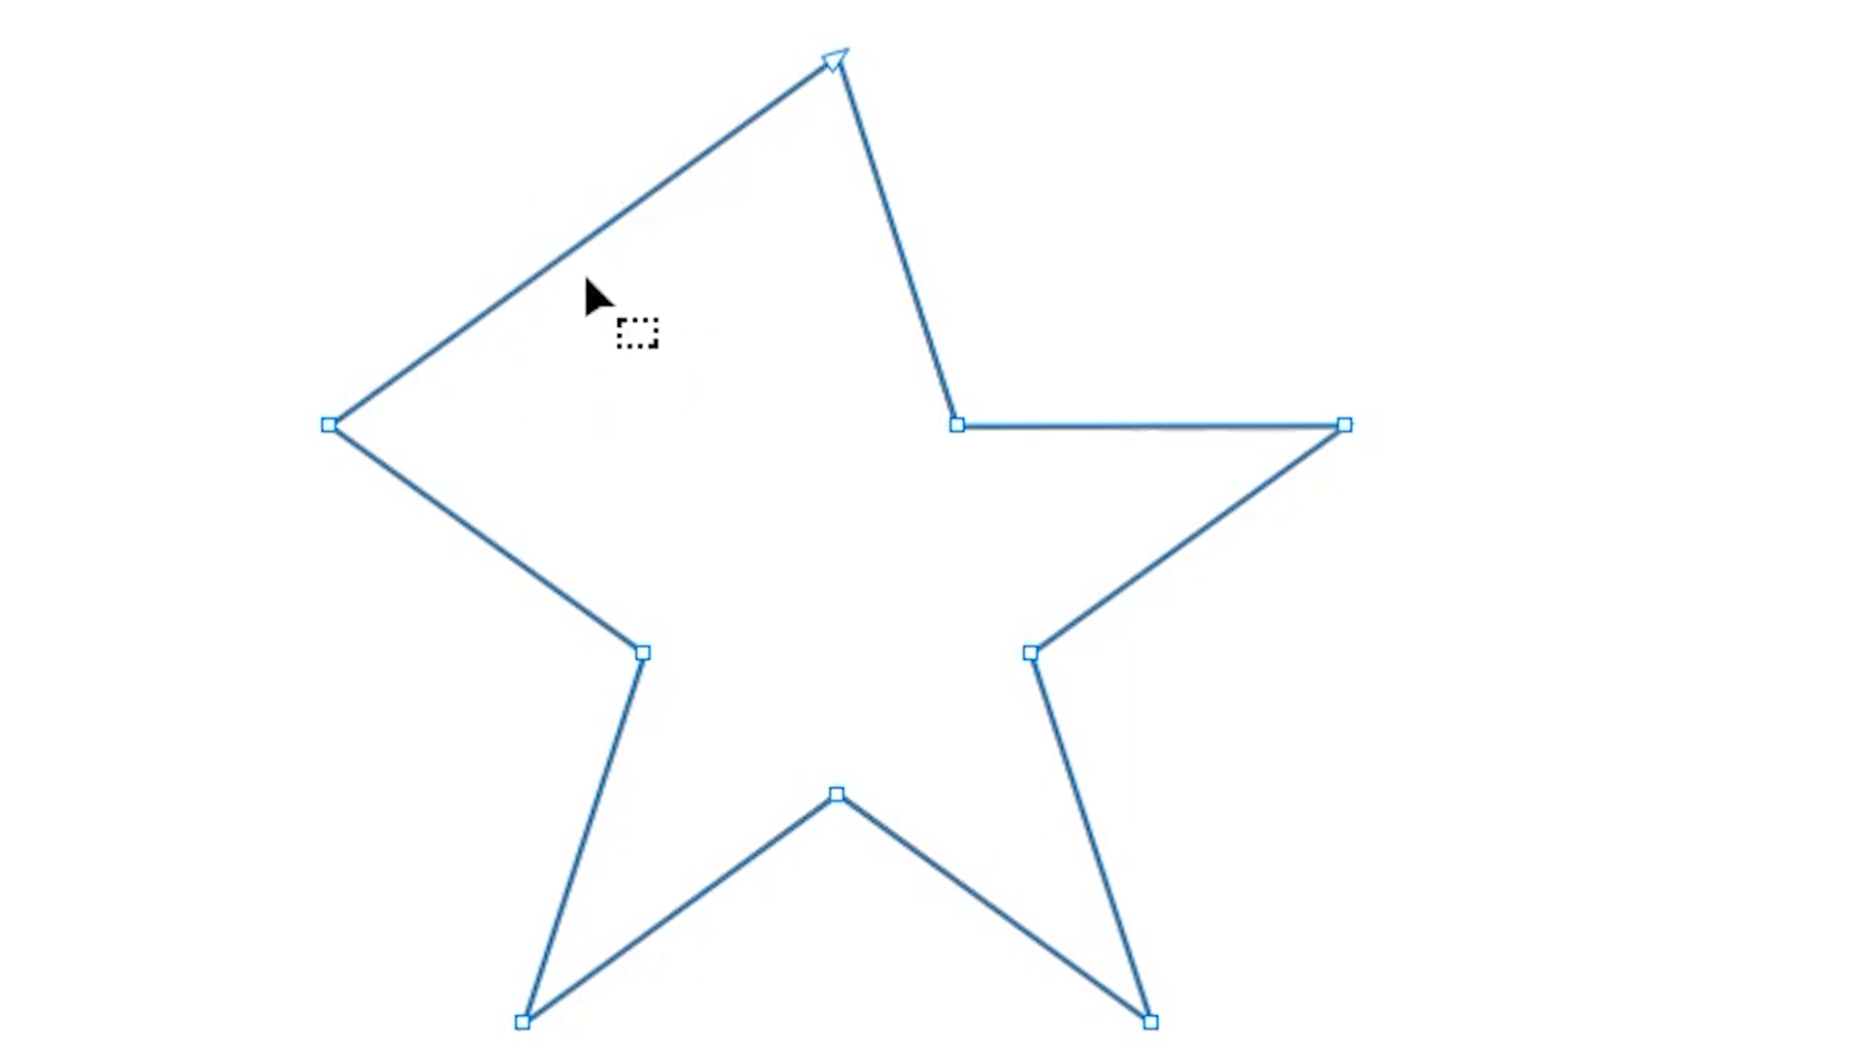
pyautogui.moveTo(572, 254); pyautogui.dragTo(599, 278)
pyautogui.moveTo(623, 300); pyautogui.dragTo(669, 396)
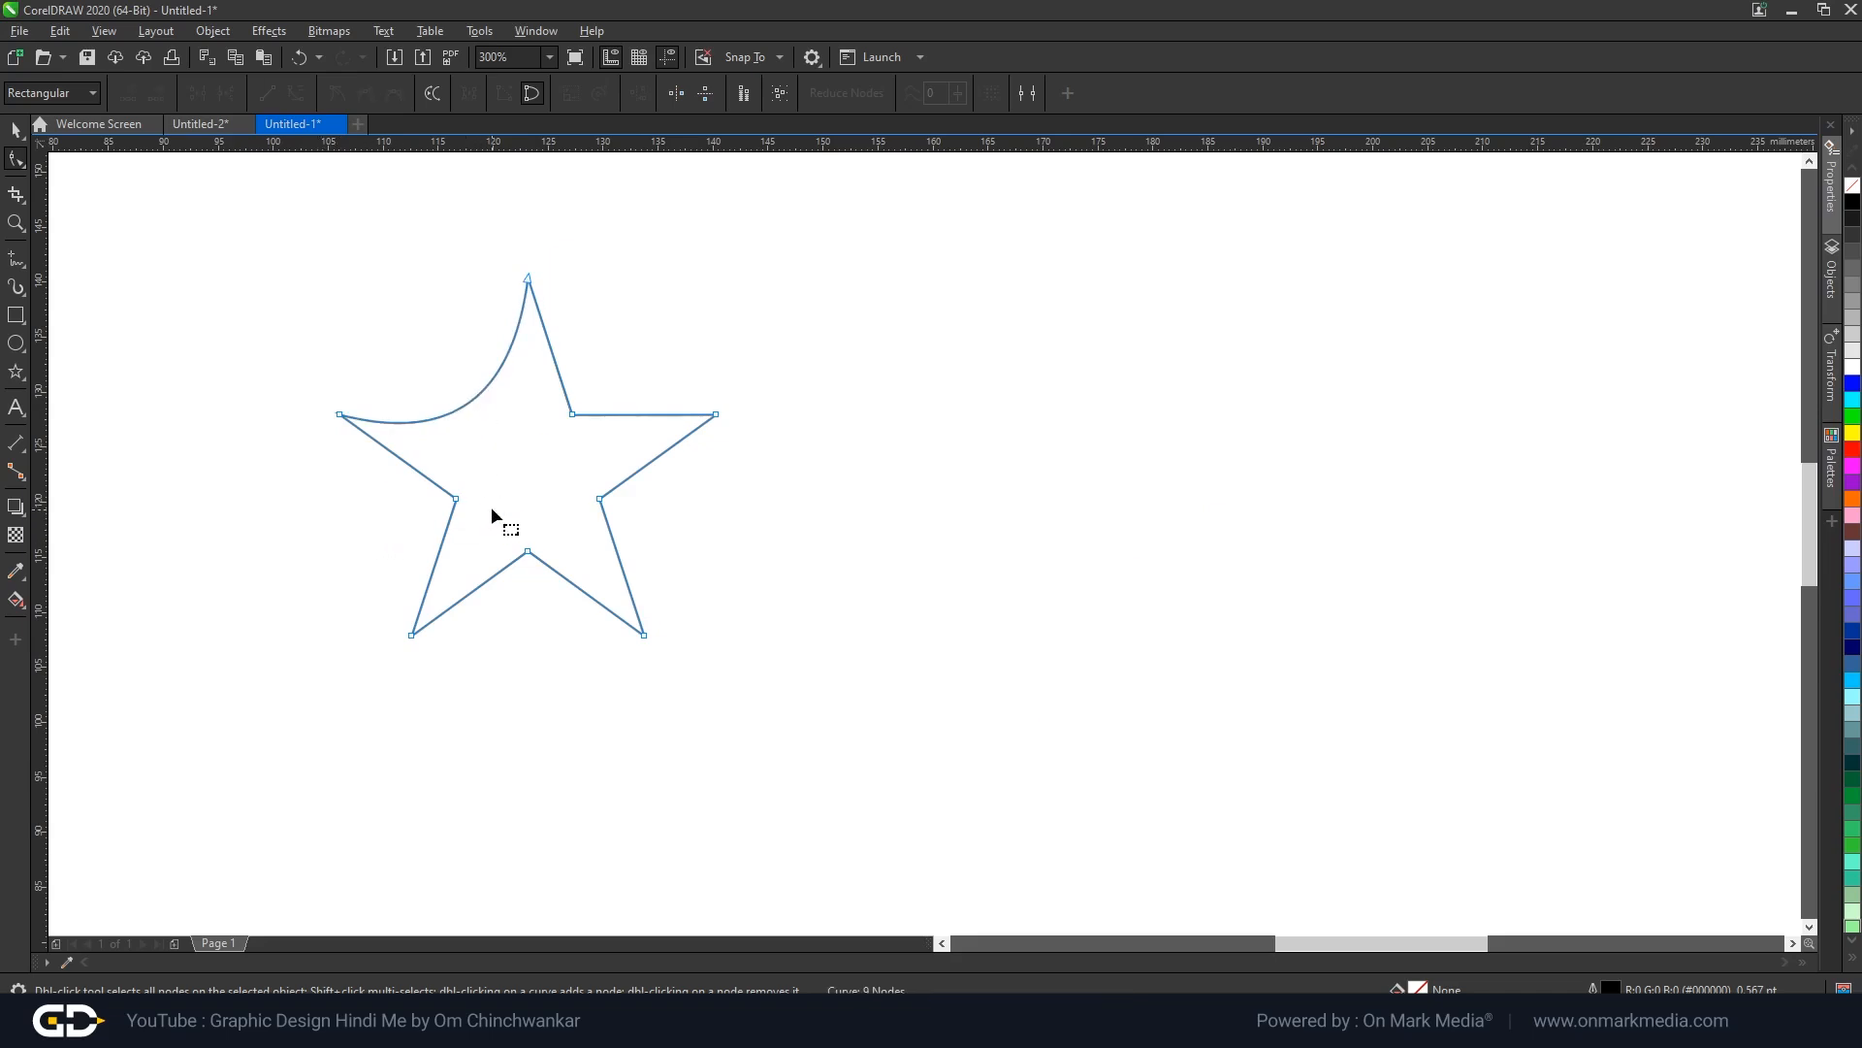
# Add a node near the middle of the curved edge between the left and top tips.
pyautogui.scroll(2, 506, 380)
pyautogui.moveTo(450, 407); pyautogui.dragTo(437, 395)
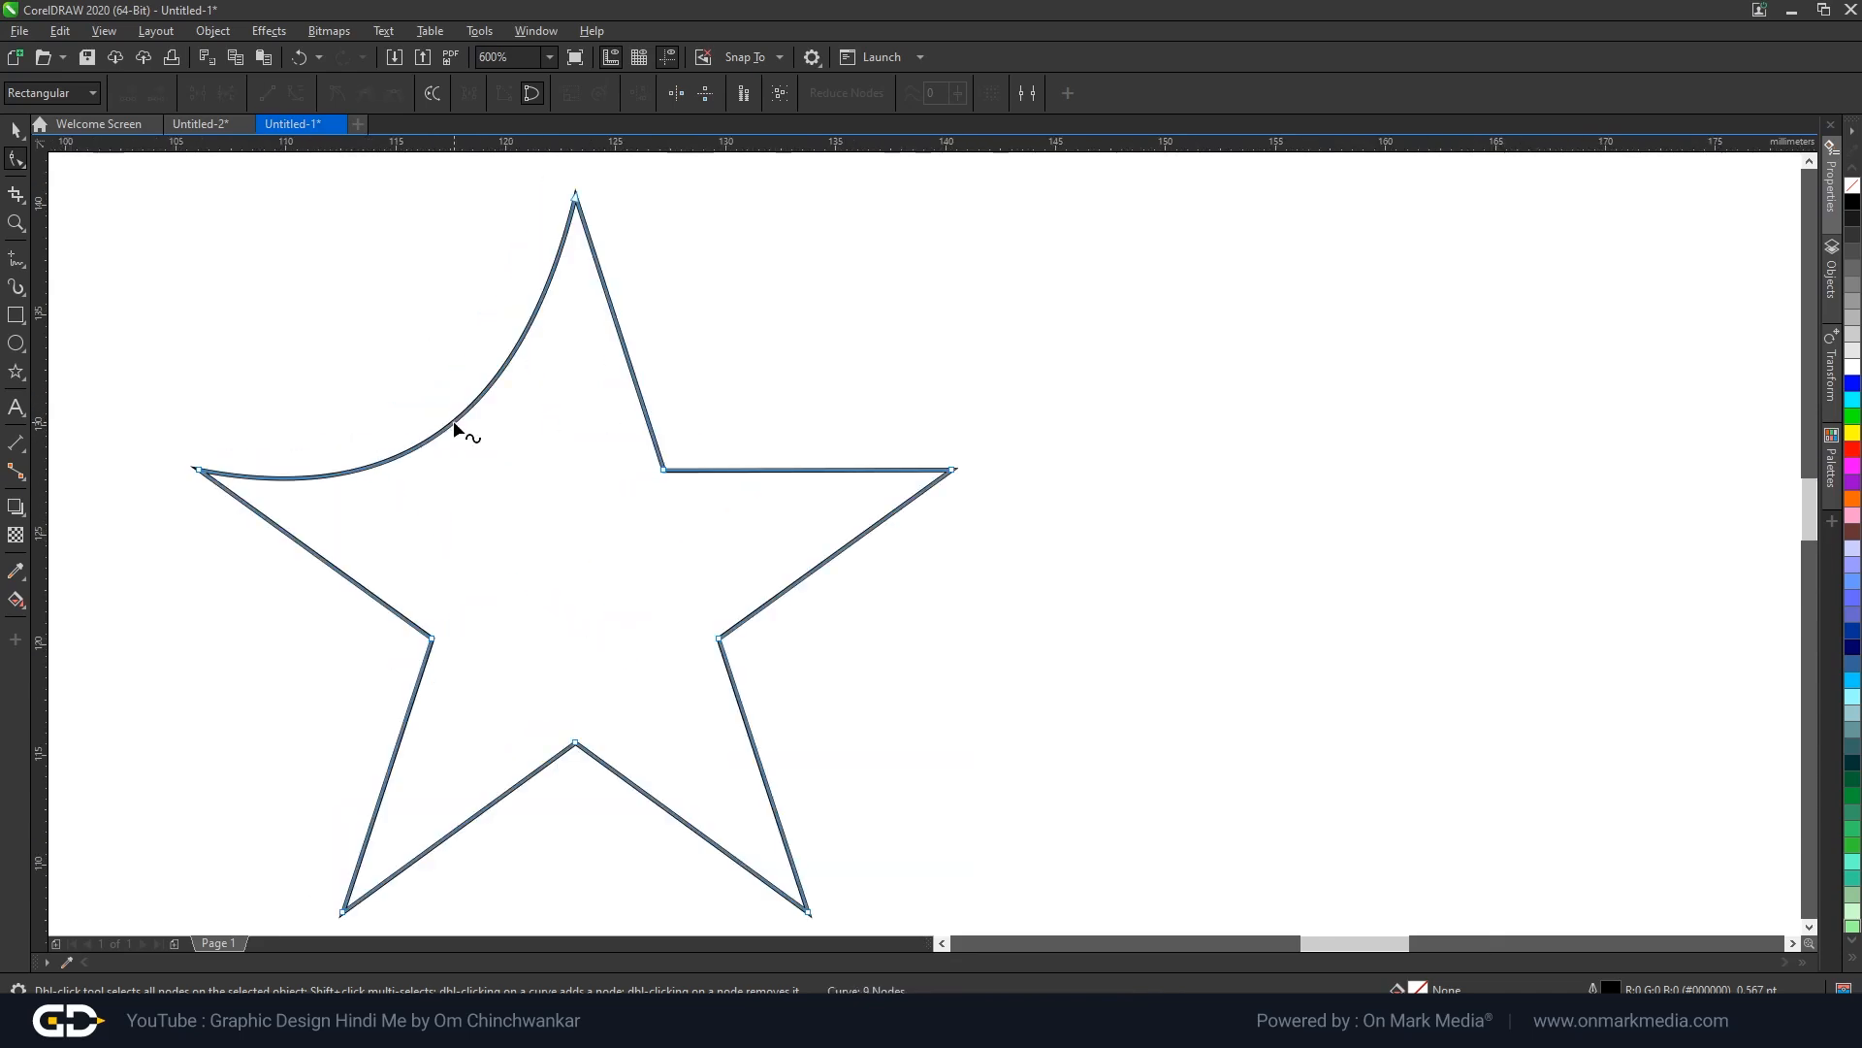
pyautogui.doubleClick(454, 423)
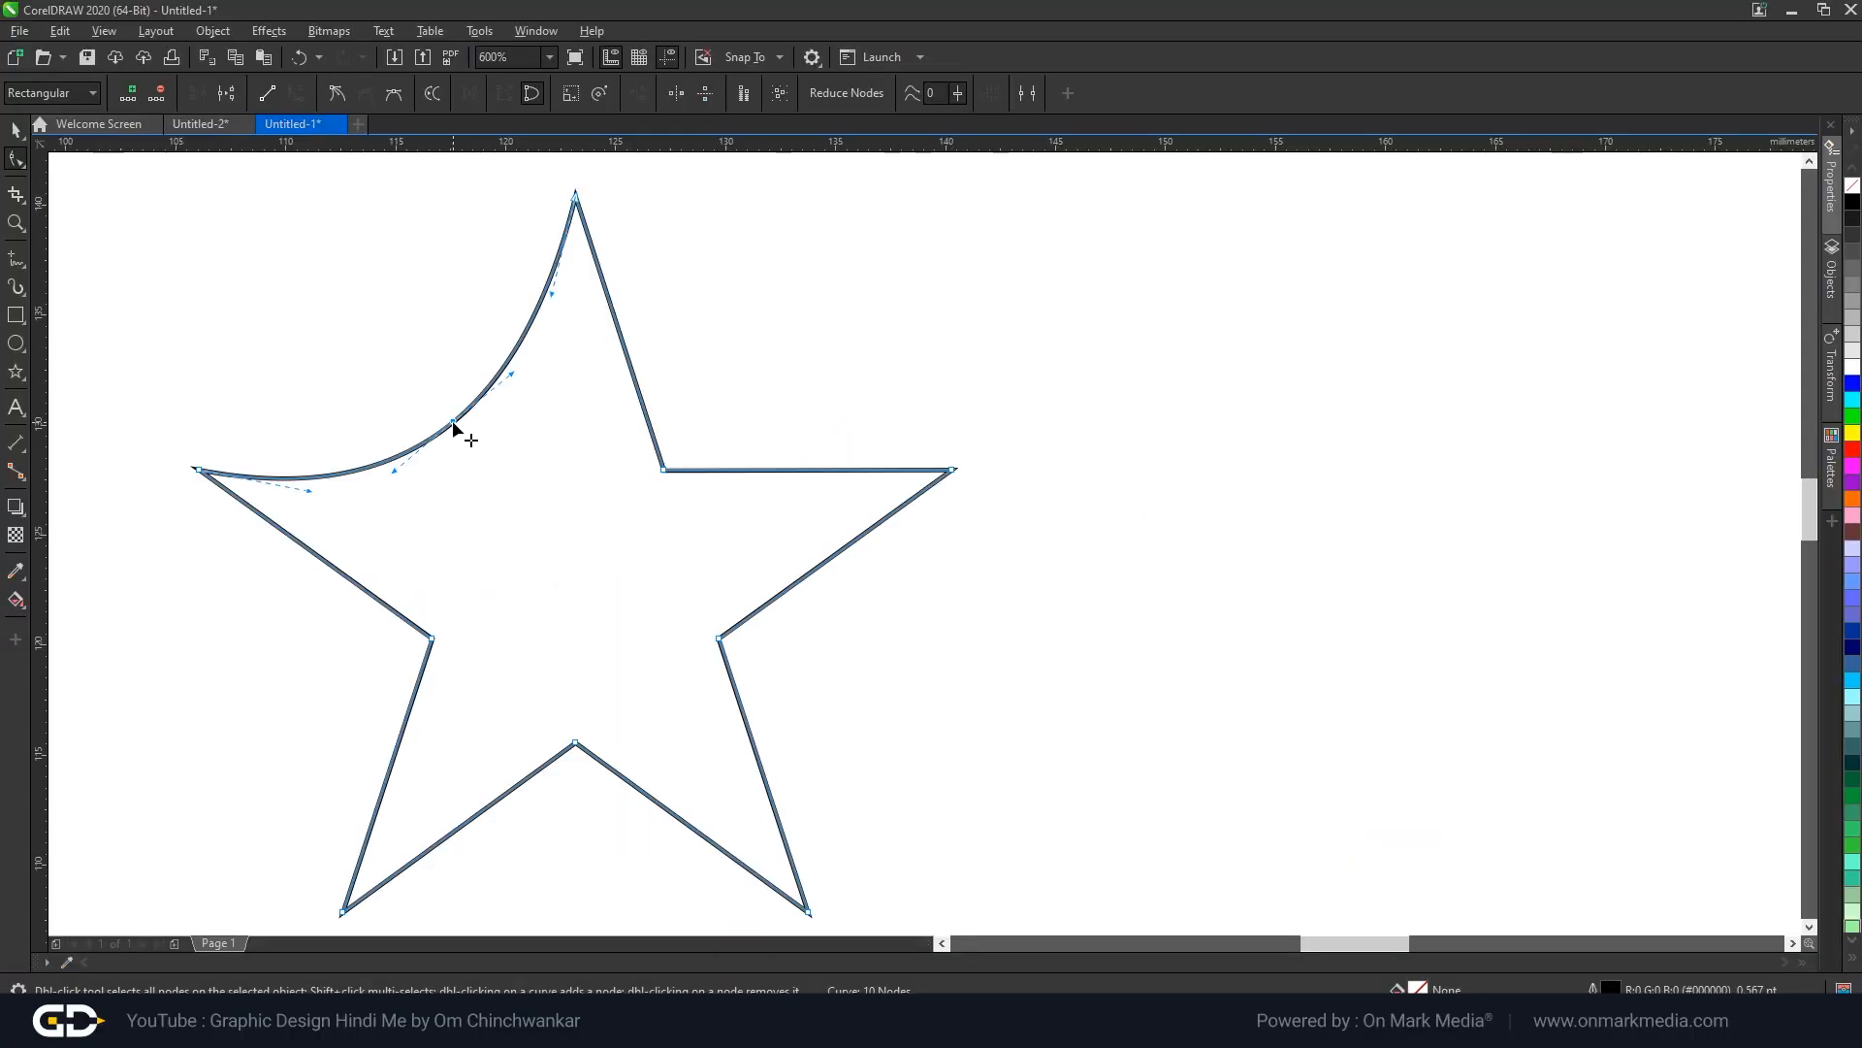
# Try swinging the added node's handles to distort the curve on both sides, and undo the changes.
pyautogui.click(453, 420)
pyautogui.moveTo(512, 375); pyautogui.dragTo(381, 254)
pyautogui.click(306, 297)
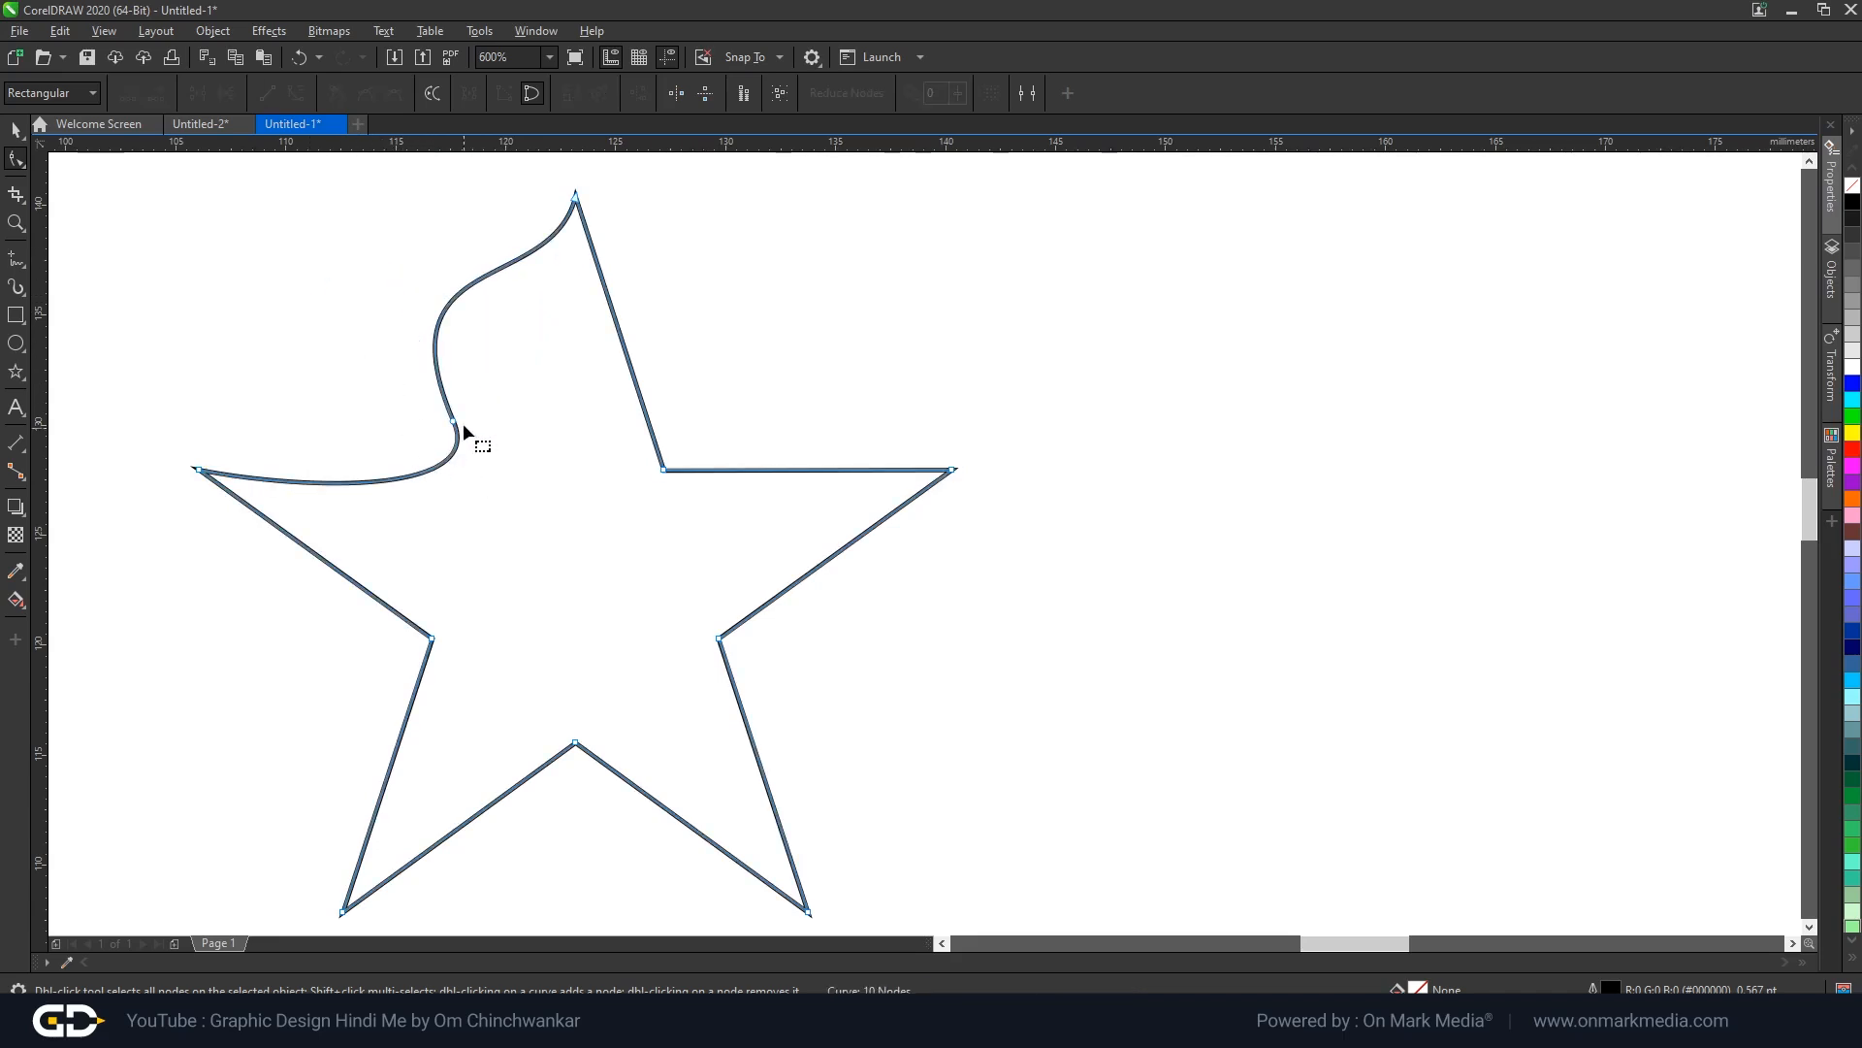
pyautogui.hotkey('ctrl', 'z')
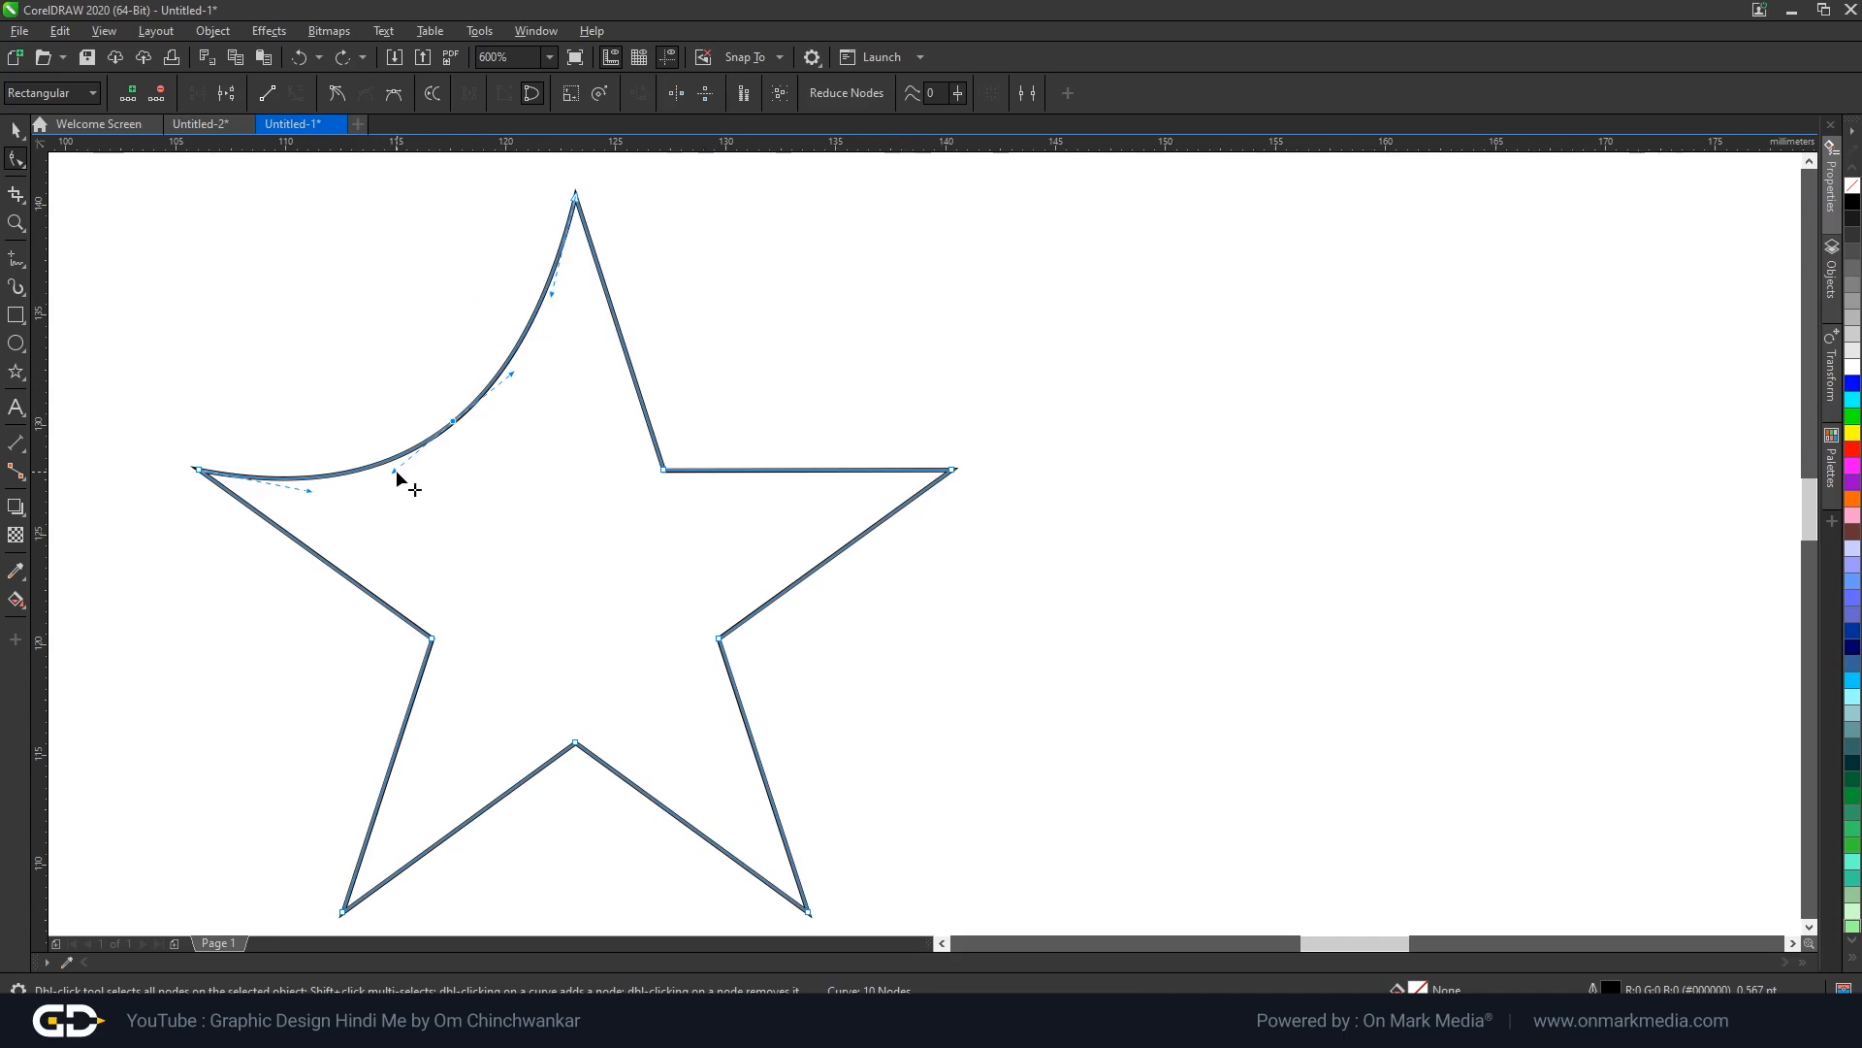
pyautogui.moveTo(394, 472); pyautogui.dragTo(405, 484)
pyautogui.hotkey('ctrl', 'z')
# Make the added node a cusp and collapse the handles toward the top tip to straighten that segment.
pyautogui.moveTo(427, 398); pyautogui.dragTo(494, 452)
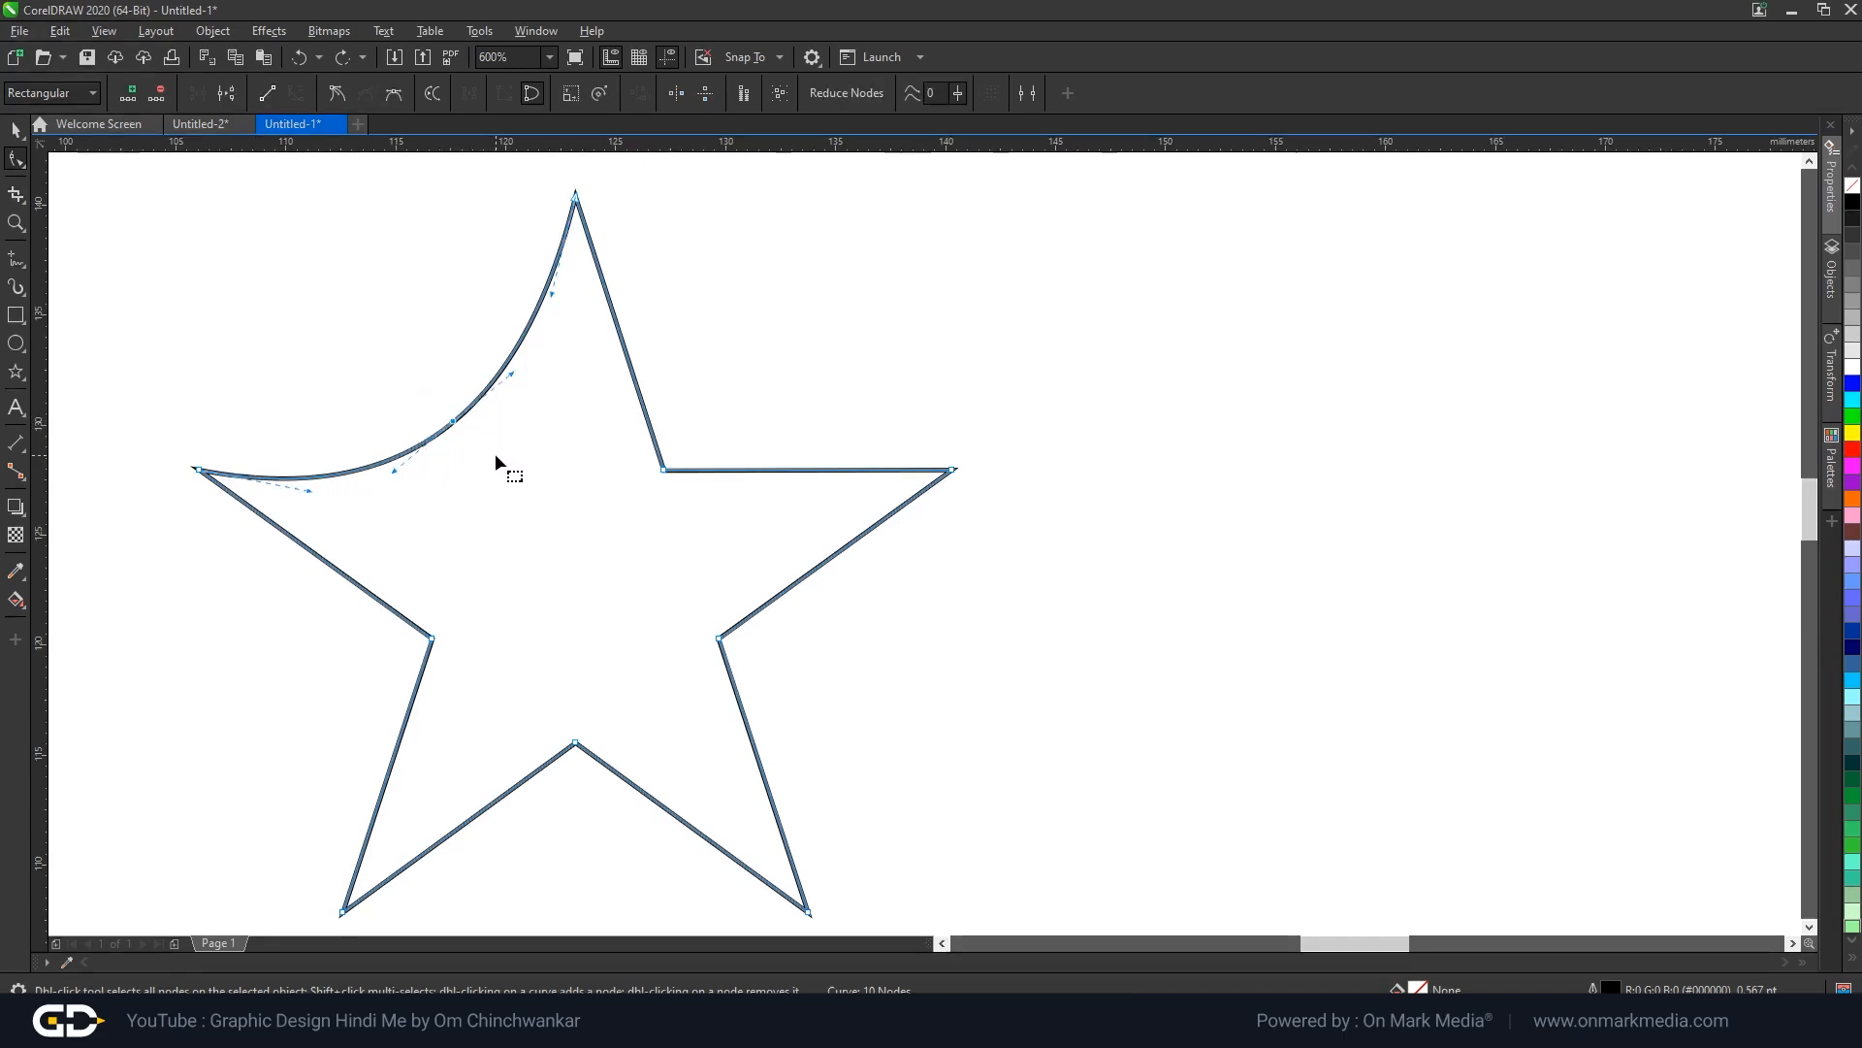
pyautogui.rightClick(452, 423)
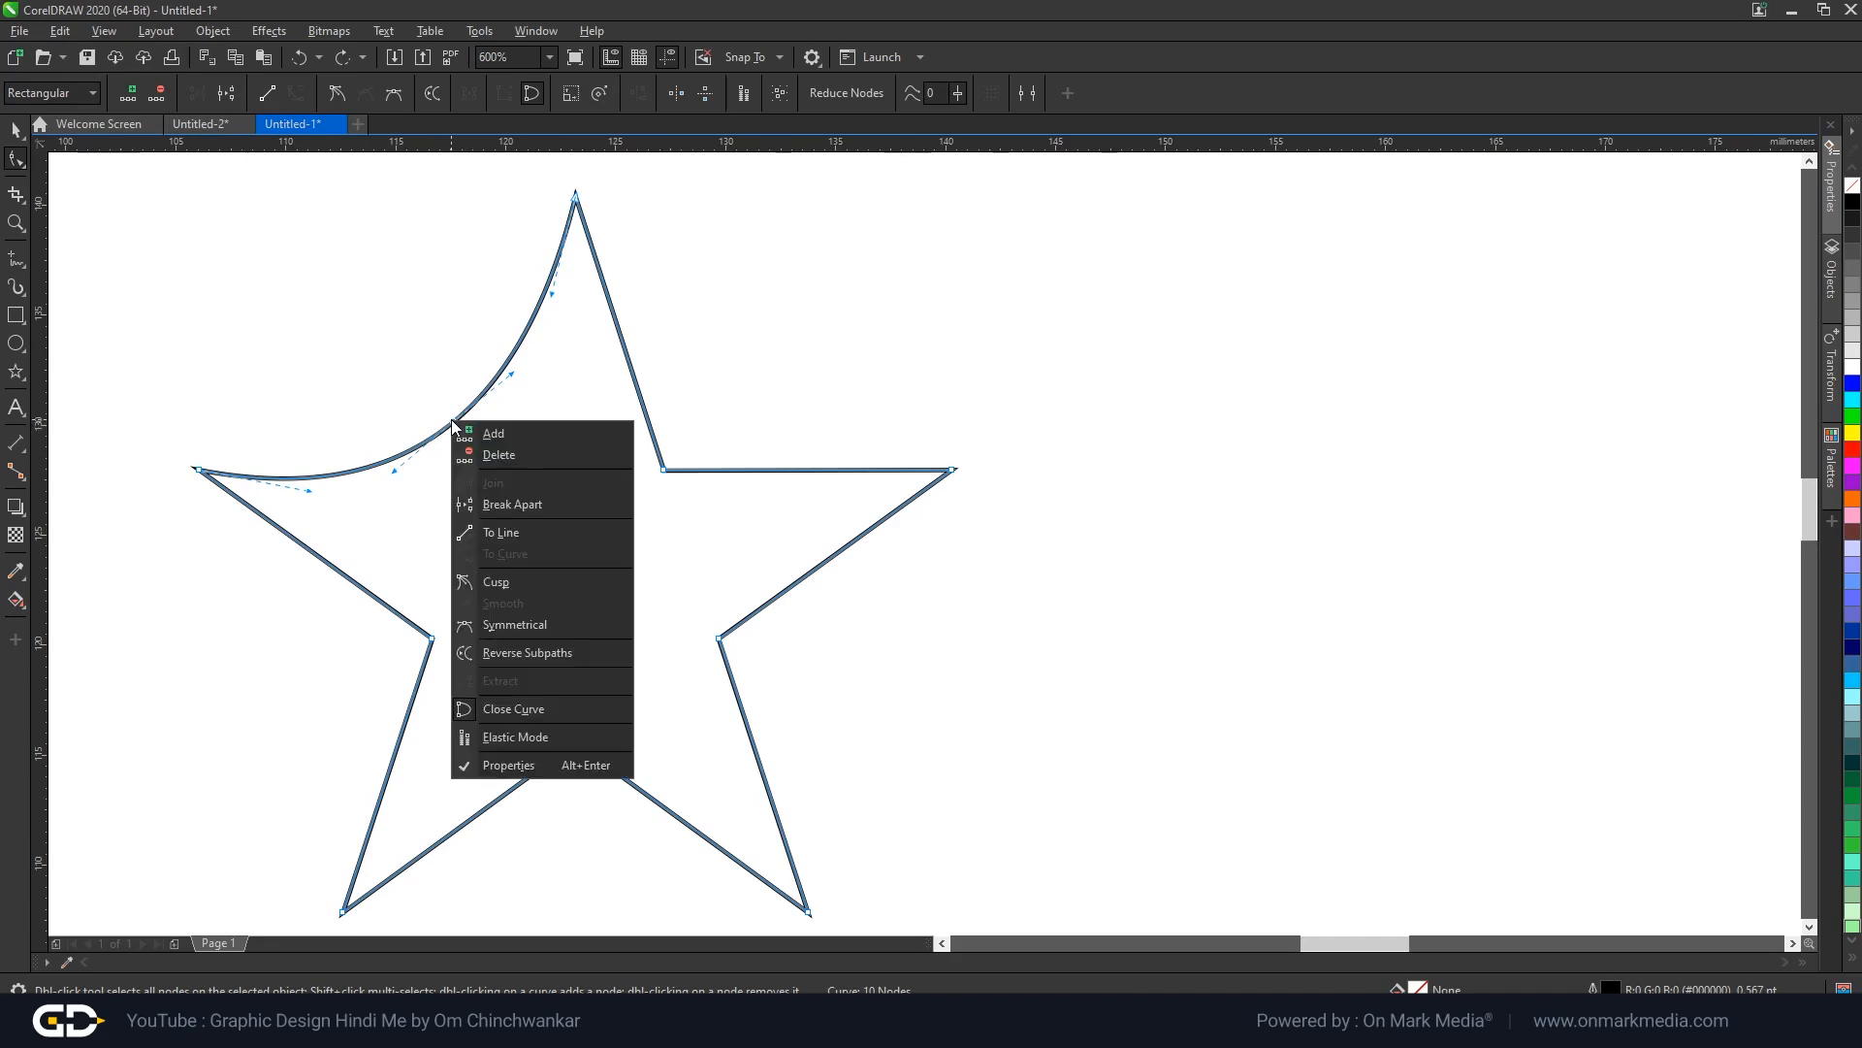
pyautogui.click(500, 586)
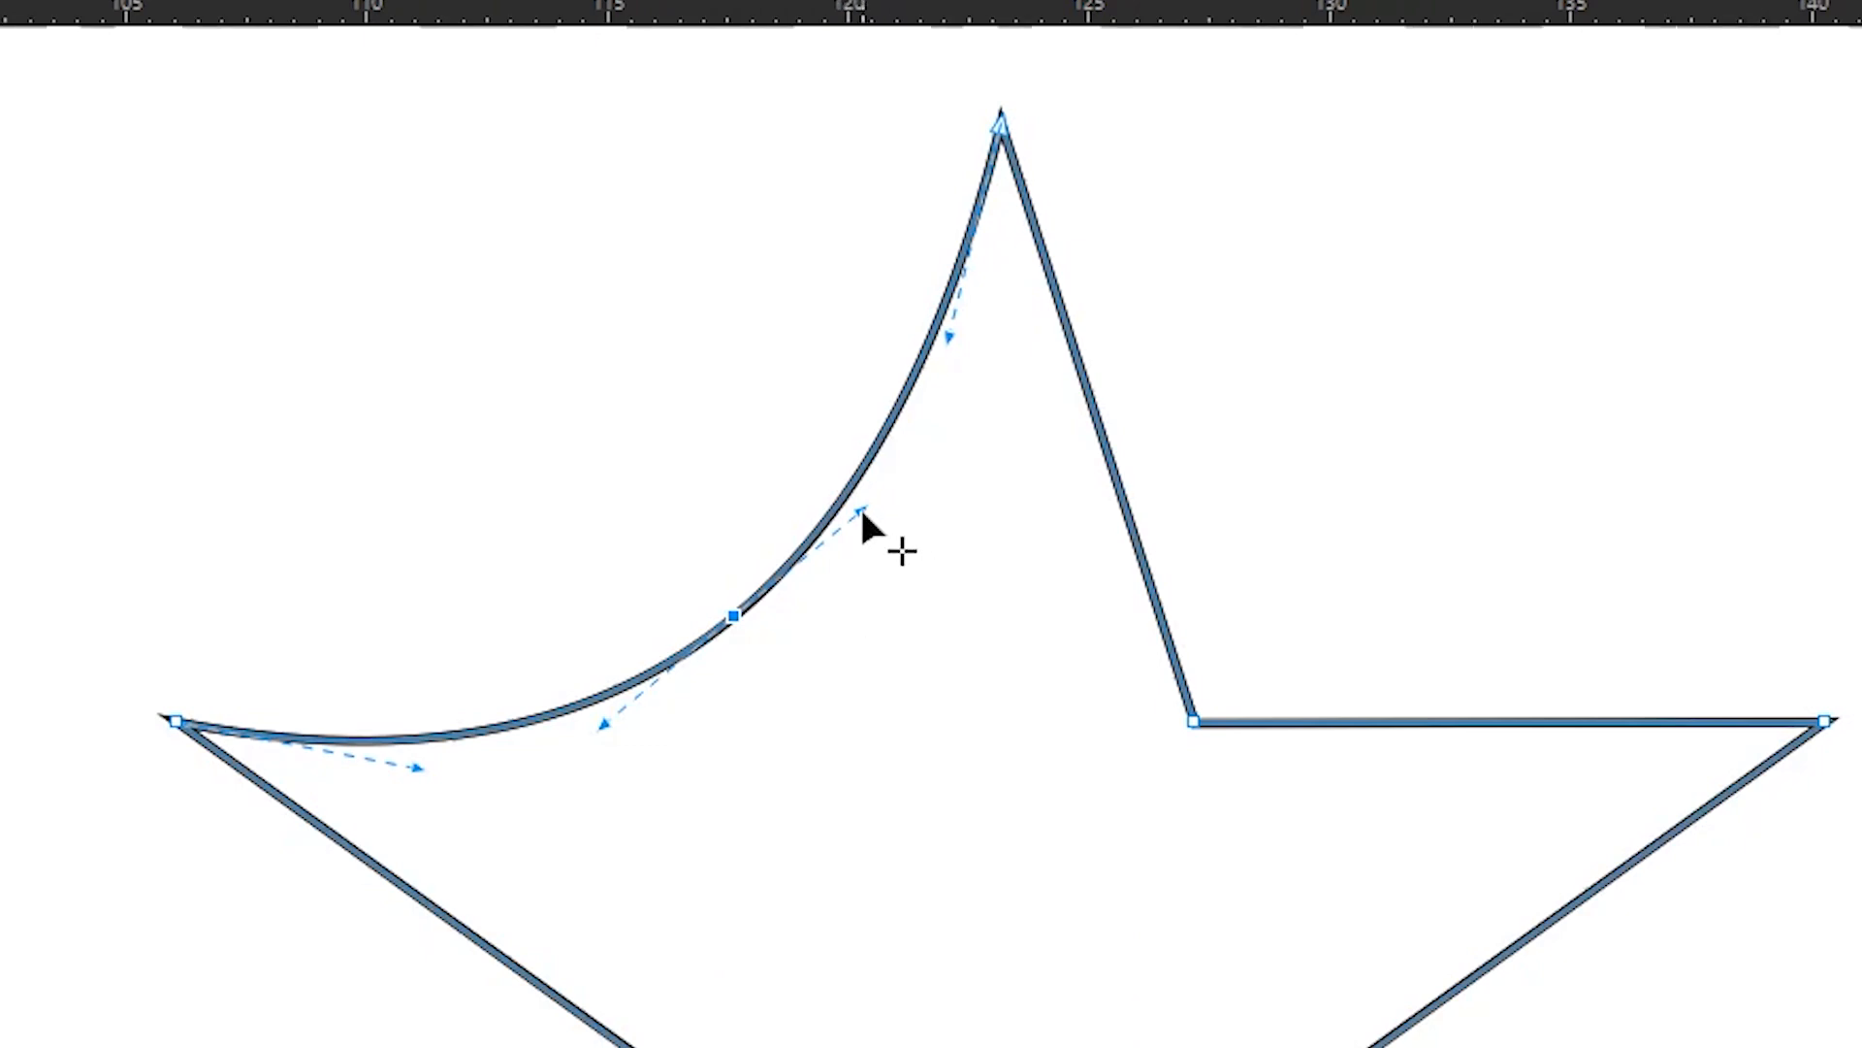
pyautogui.moveTo(846, 493); pyautogui.dragTo(999, 126)
pyautogui.moveTo(912, 233); pyautogui.dragTo(736, 620)
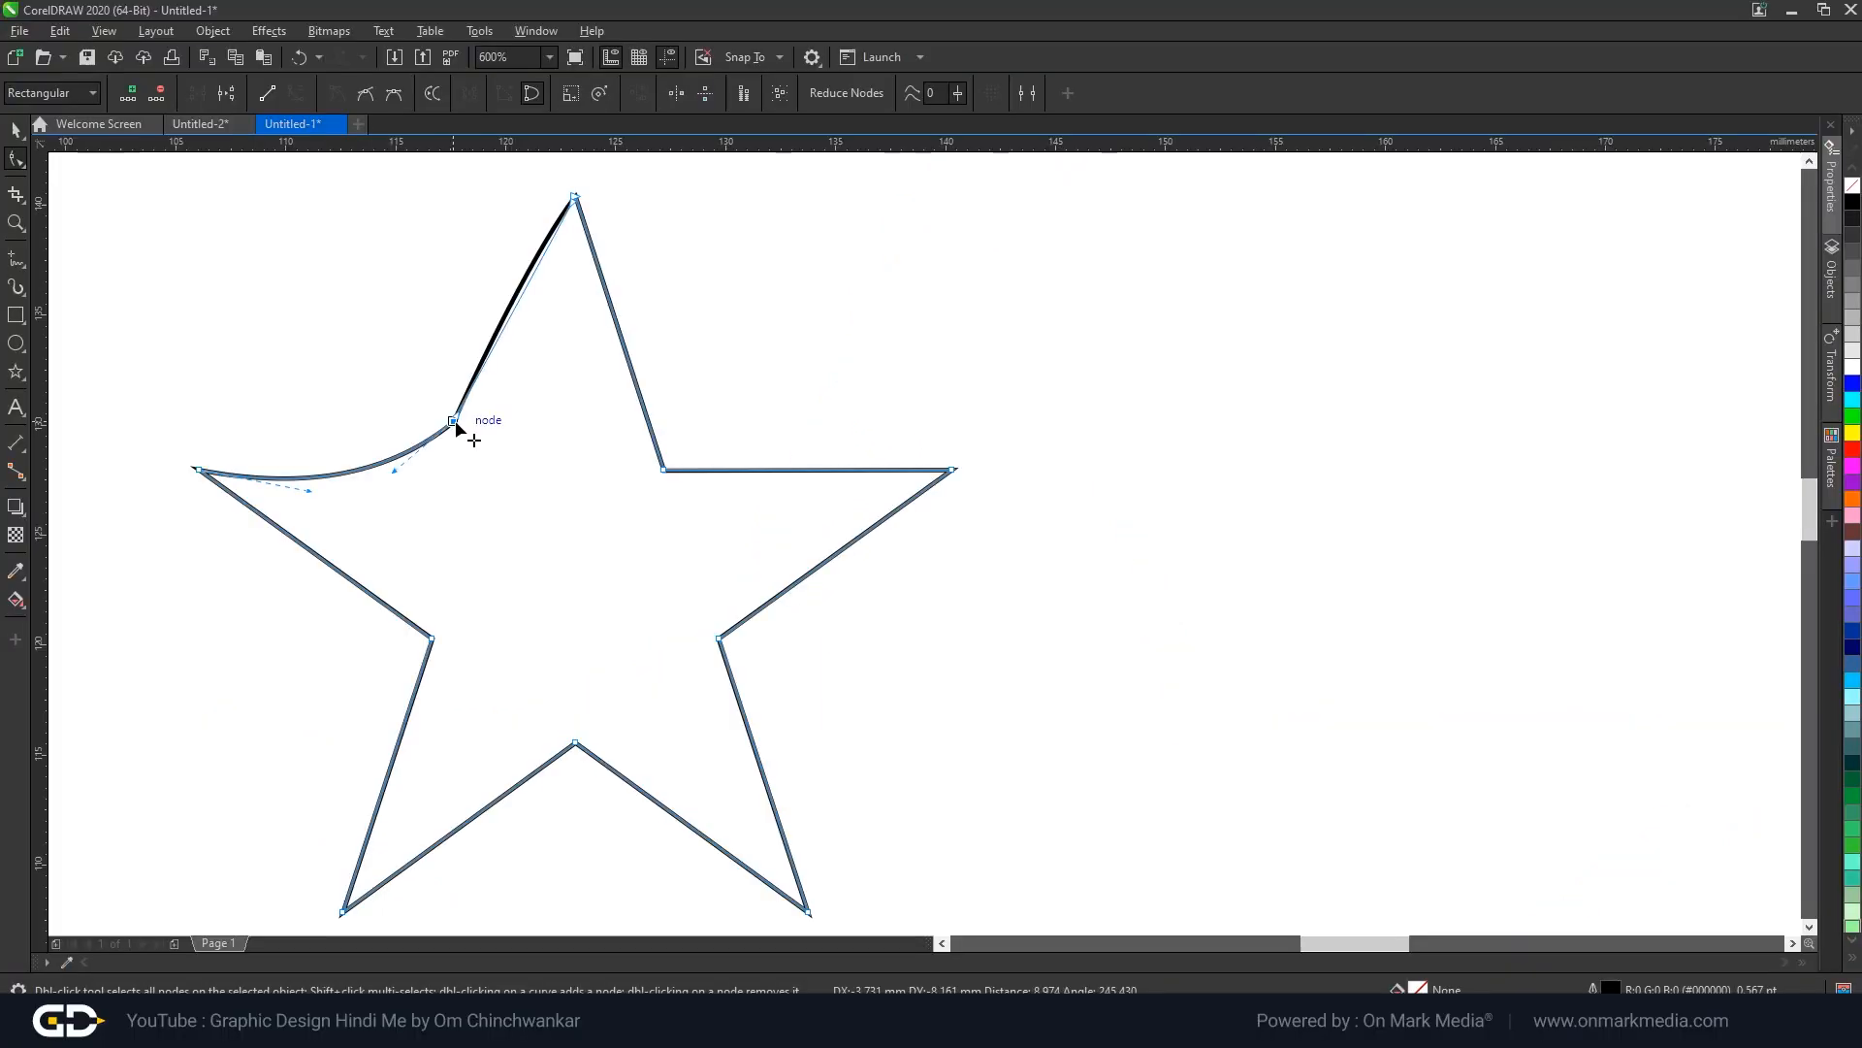
pyautogui.moveTo(457, 427); pyautogui.dragTo(456, 425)
pyautogui.click(459, 435)
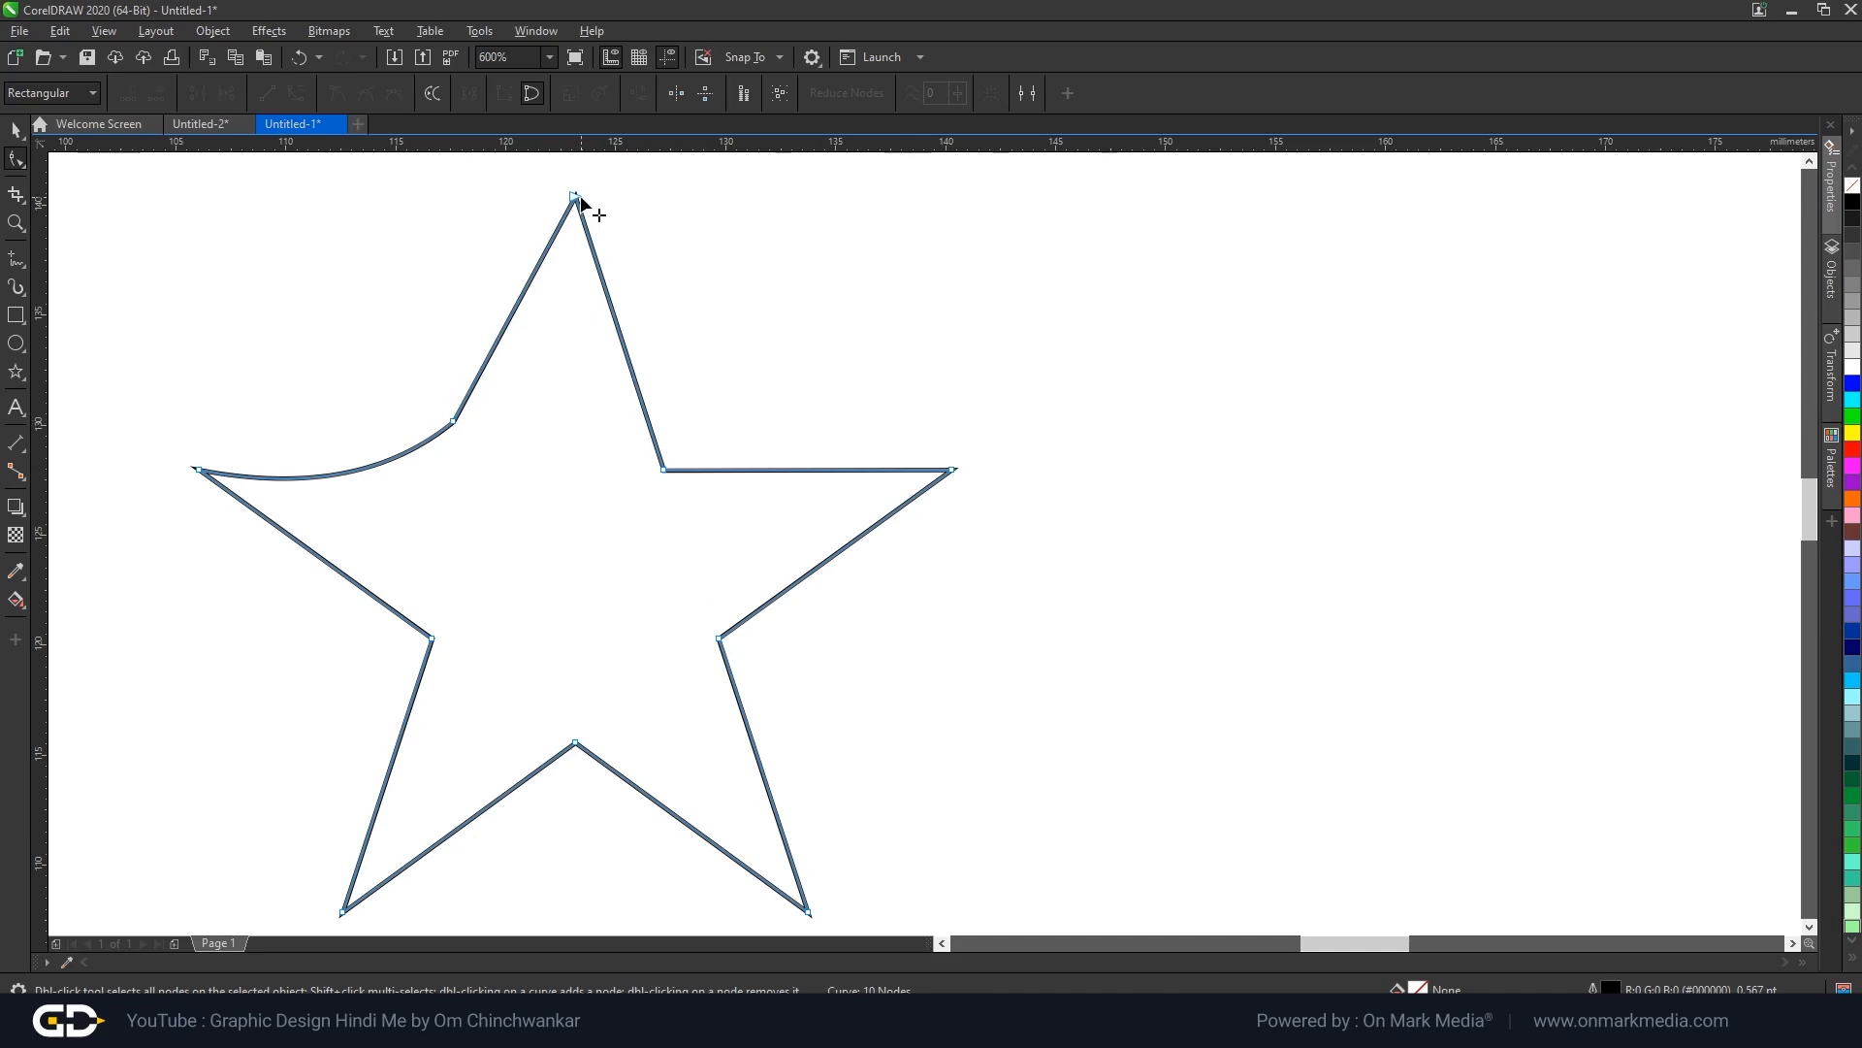
# Bend the segment between the cusp node and the top tip into a curve and check the node's available types.
pyautogui.moveTo(462, 418); pyautogui.dragTo(437, 312)
pyautogui.scroll(2, 486, 456)
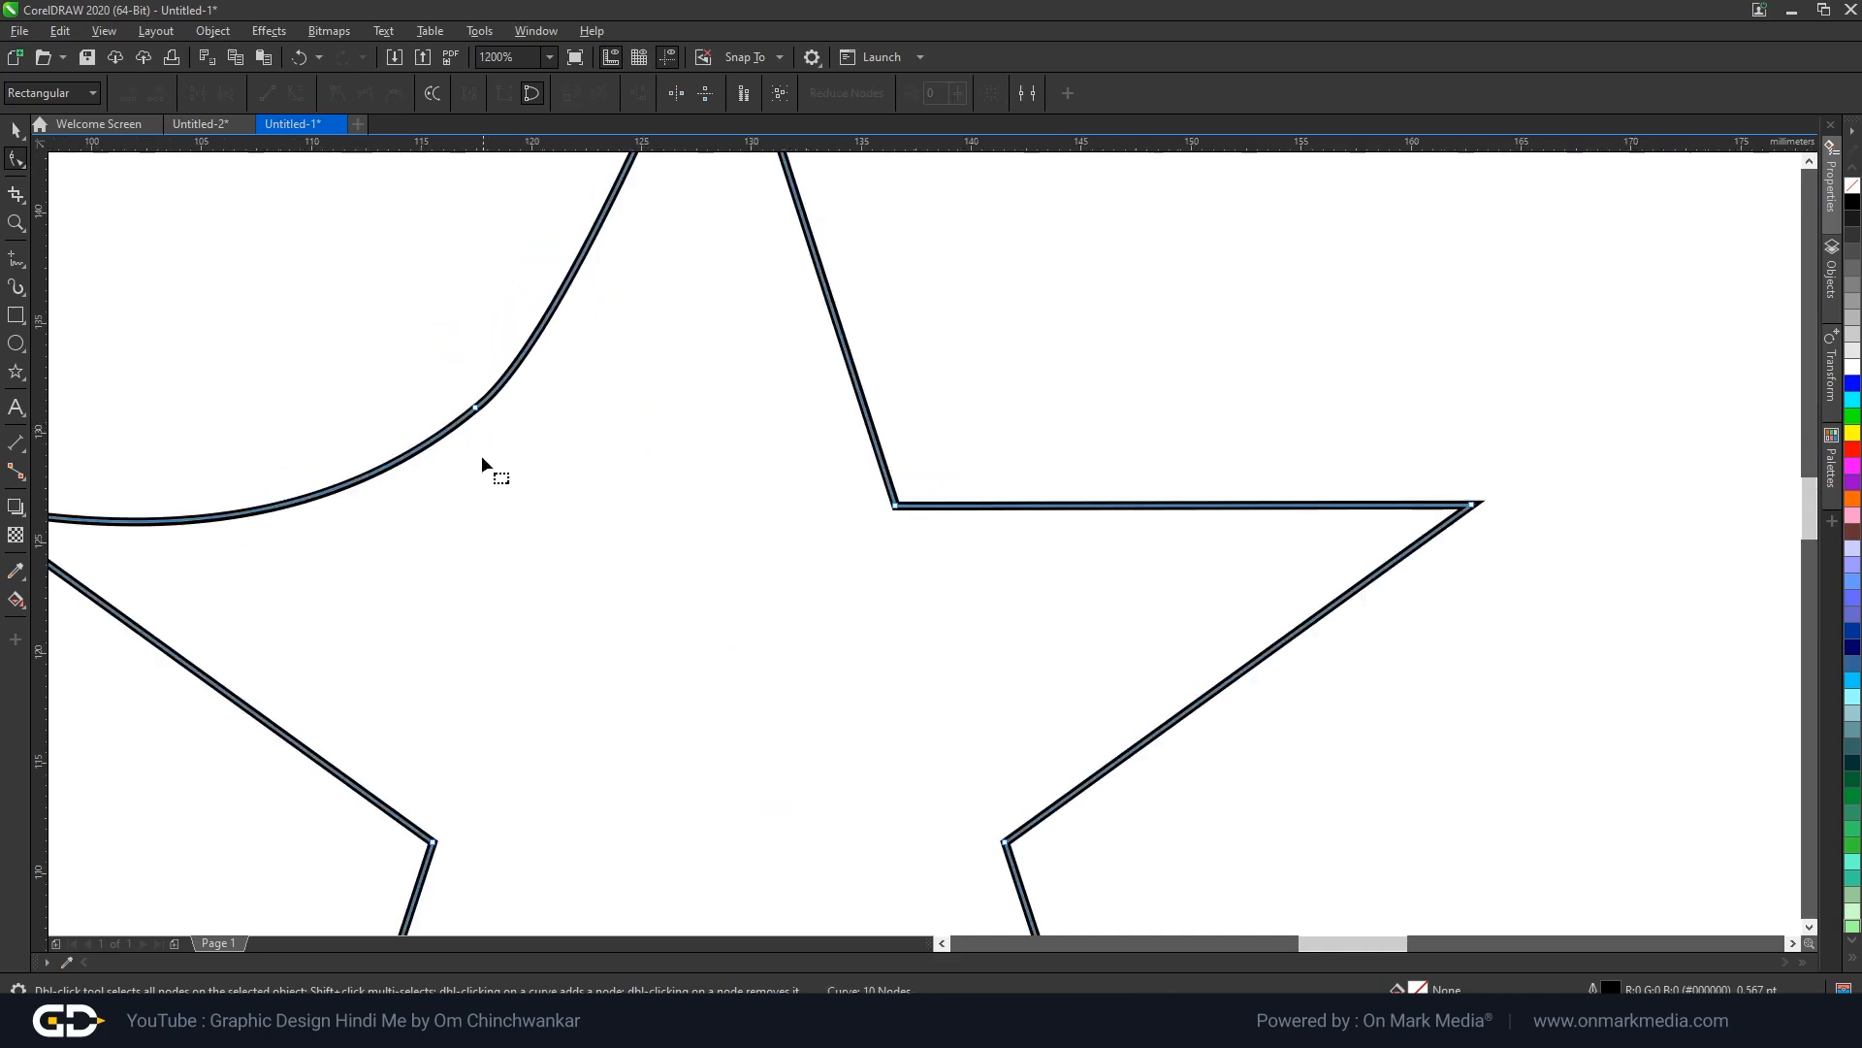
pyautogui.scroll(-2, 526, 488)
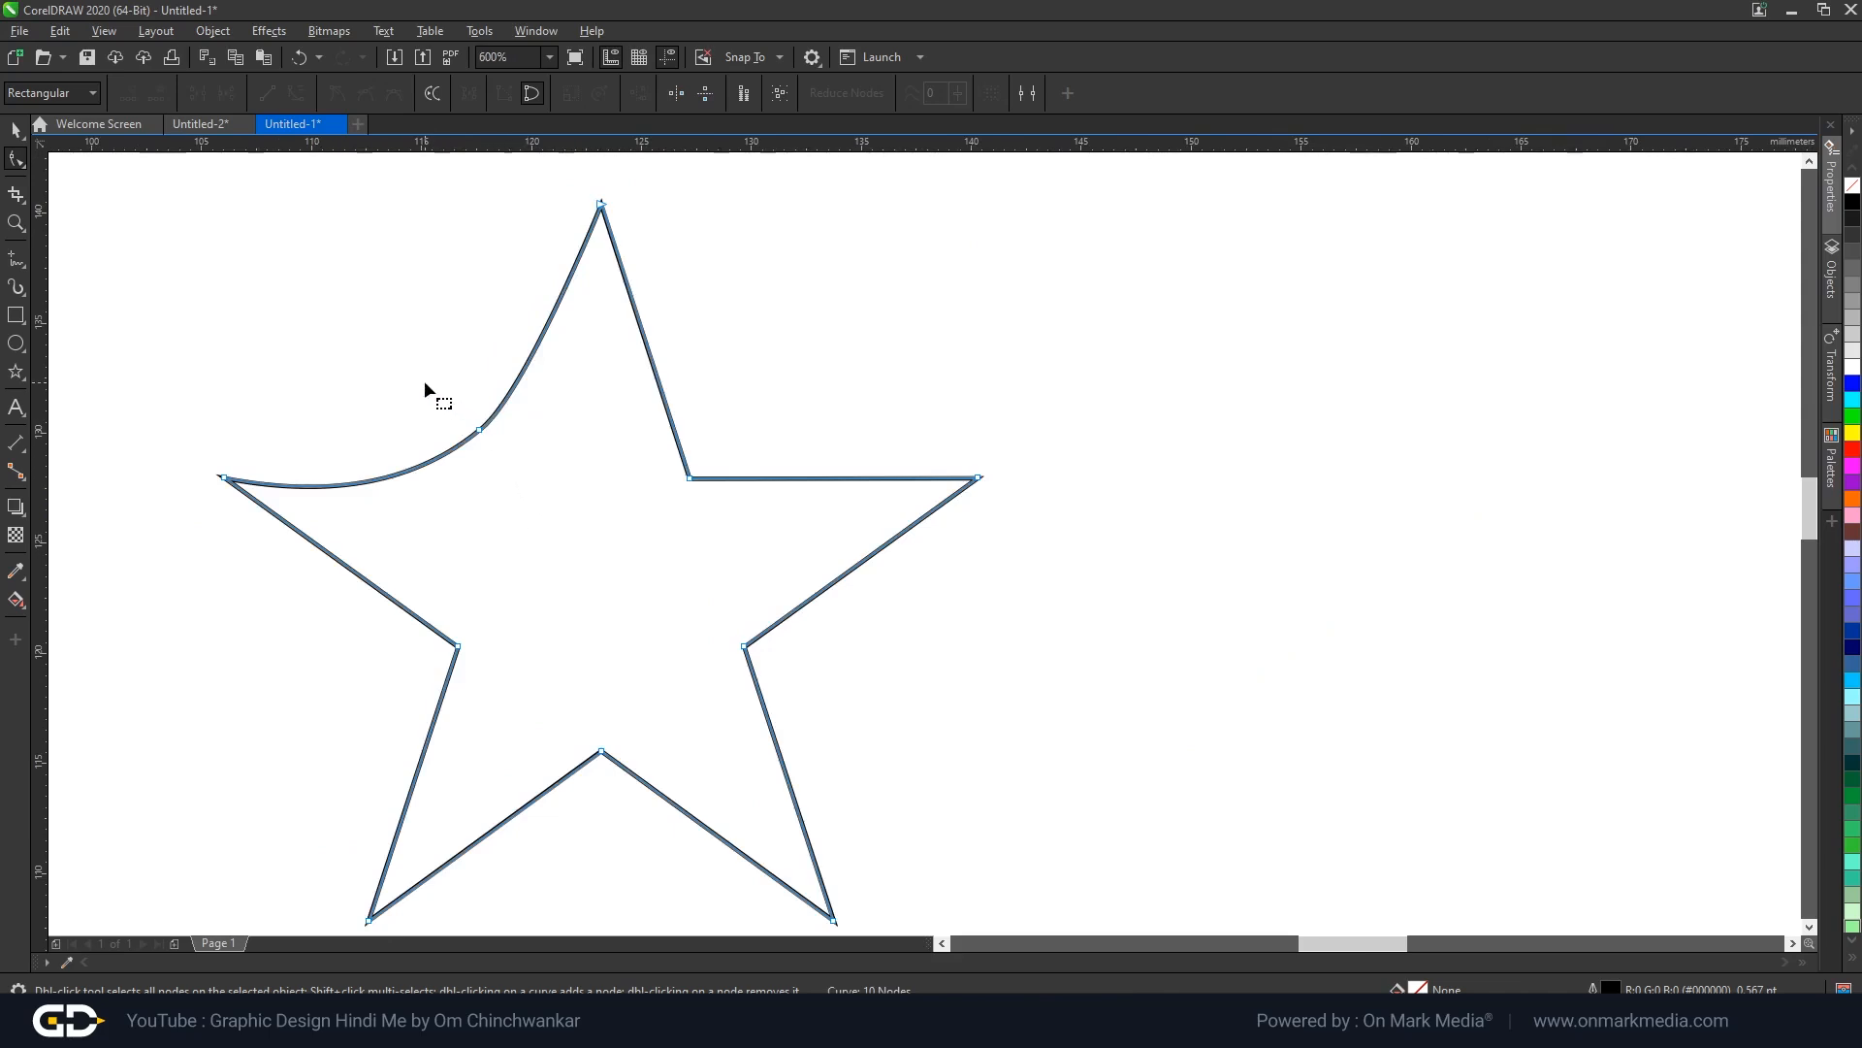
pyautogui.moveTo(439, 390); pyautogui.dragTo(526, 481)
pyautogui.rightClick(479, 428)
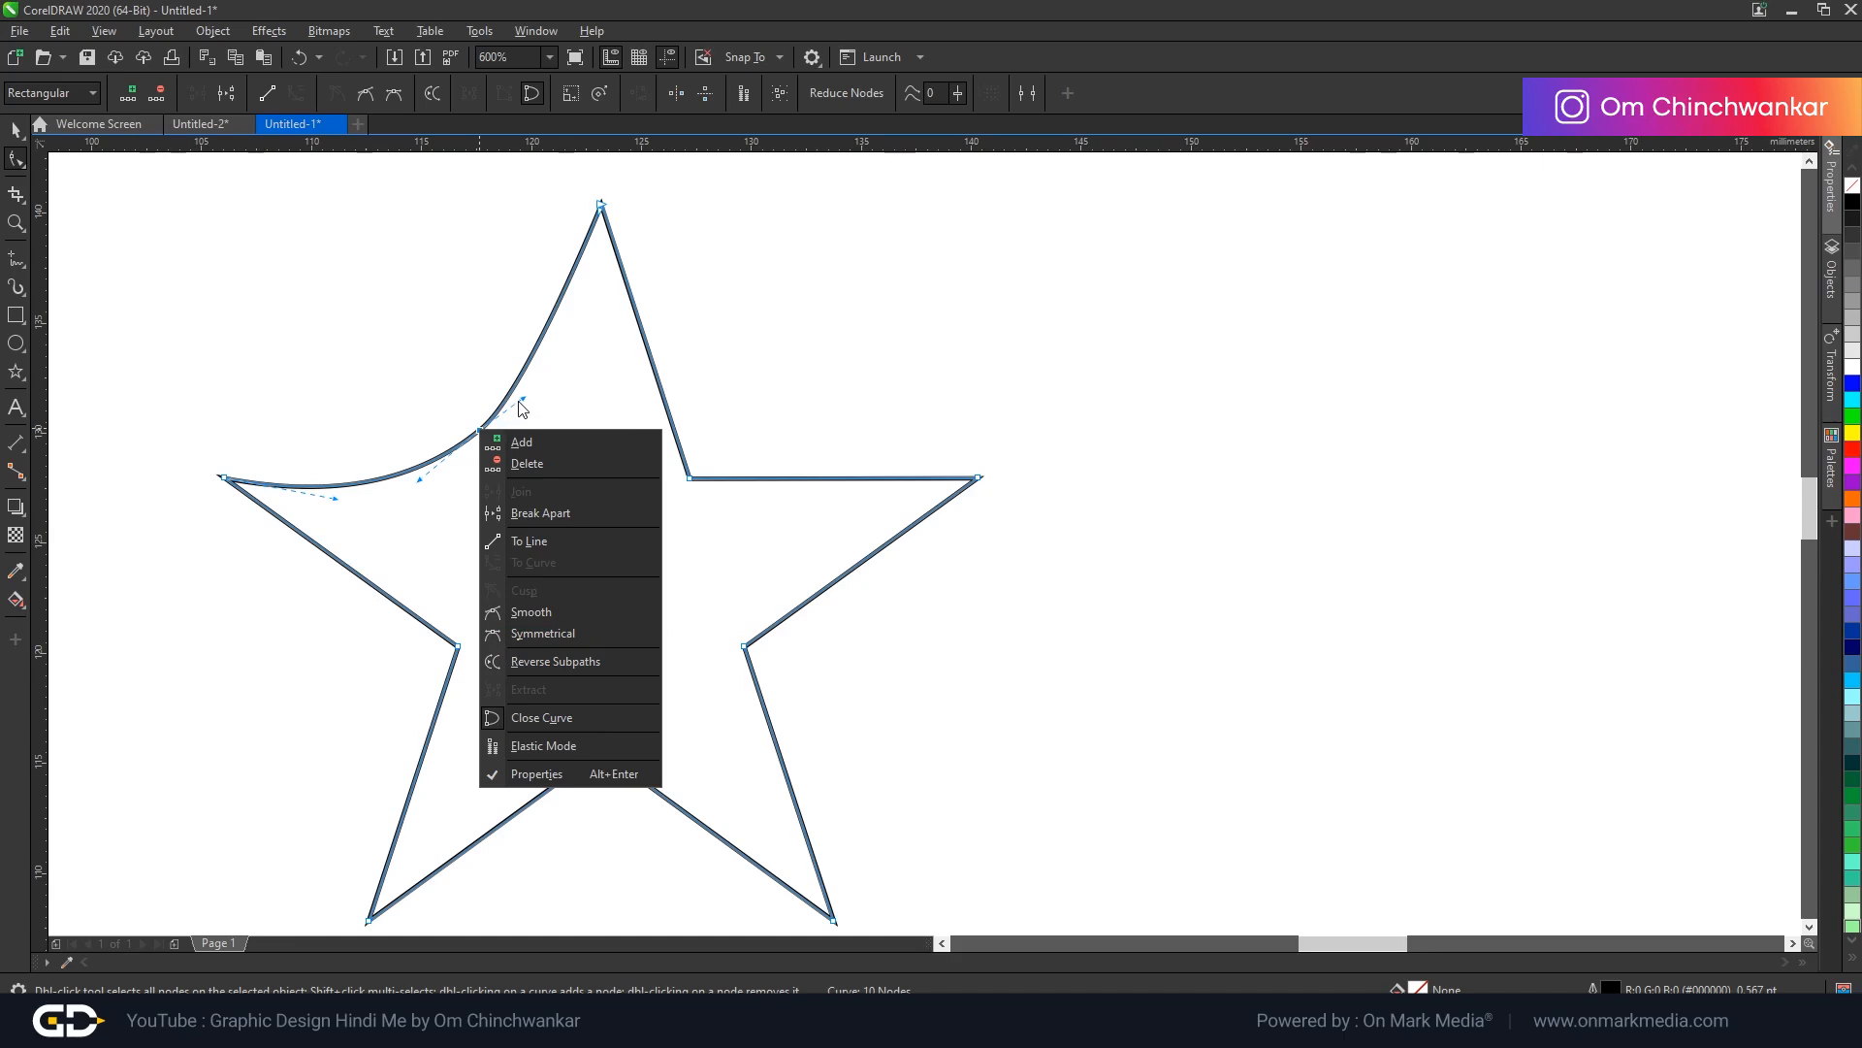
# Convert the segment at the star's upper-right inner node to a curve and make that node smooth.
pyautogui.scroll(2, 717, 435)
pyautogui.moveTo(717, 433); pyautogui.dragTo(656, 507)
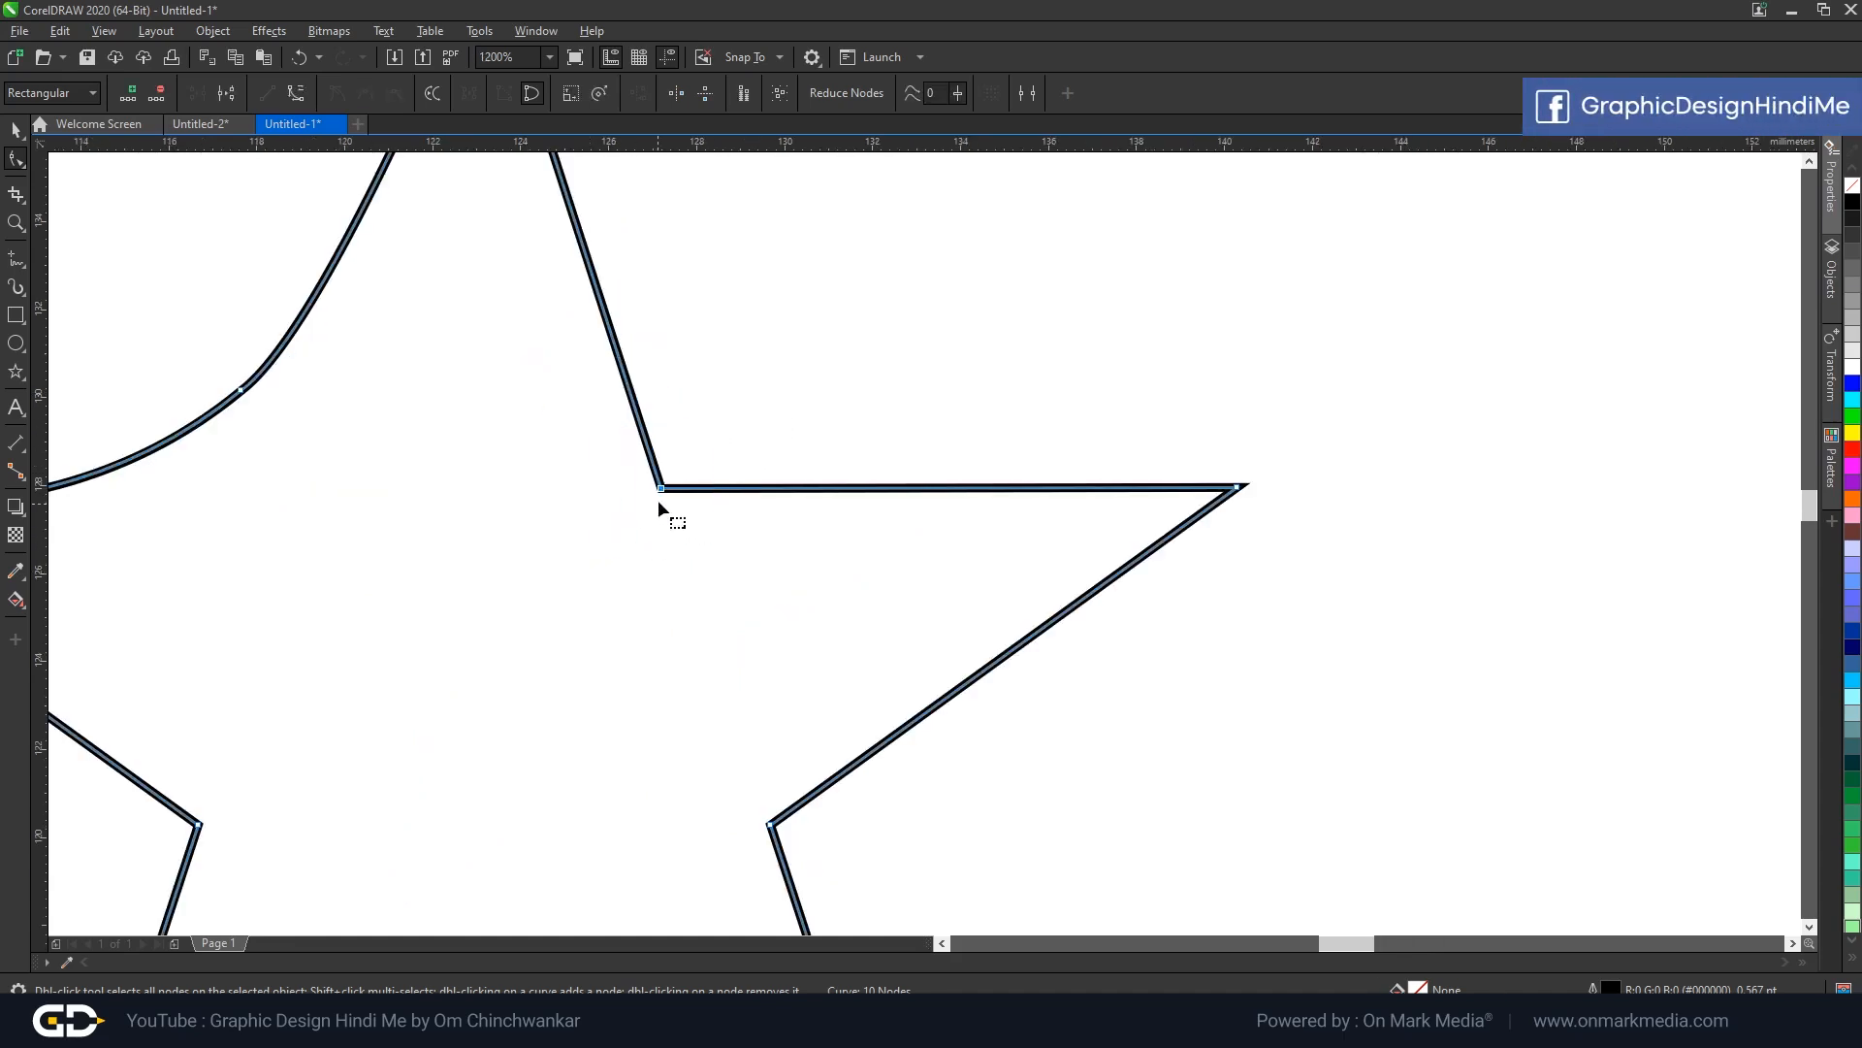
pyautogui.rightClick(662, 492)
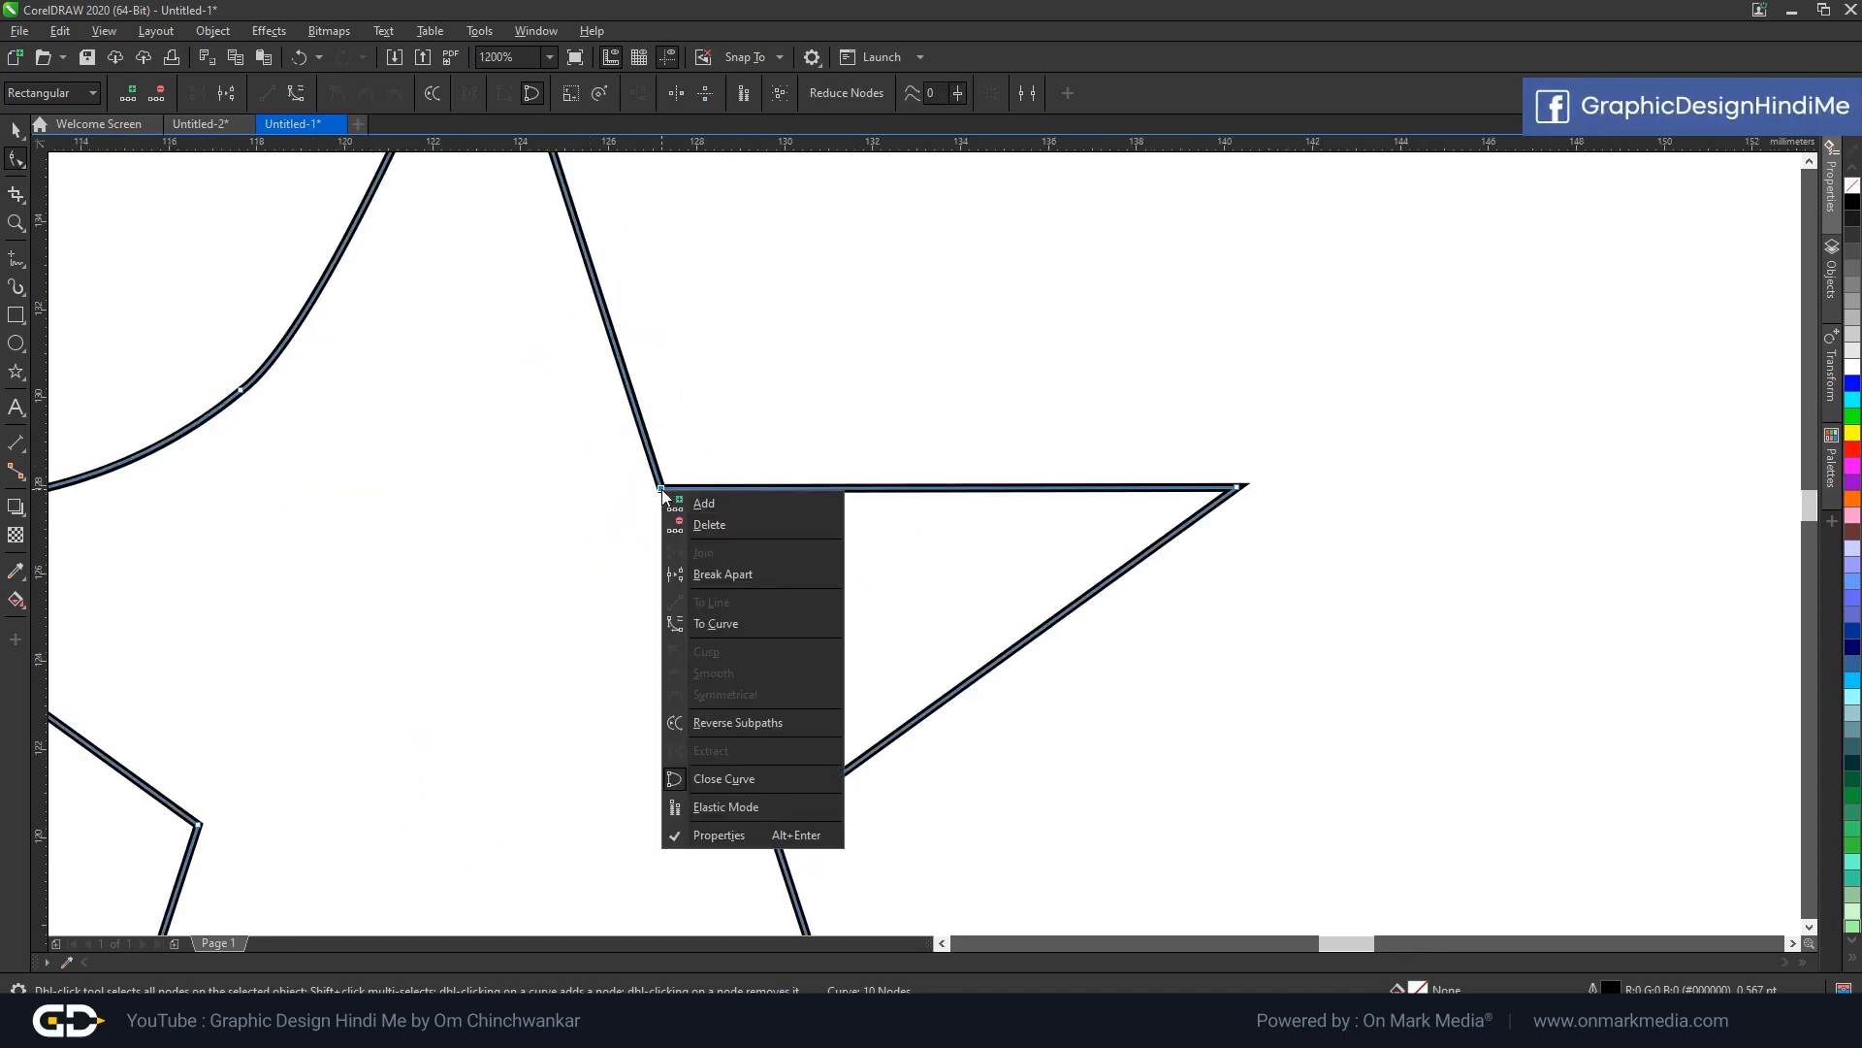
pyautogui.click(714, 631)
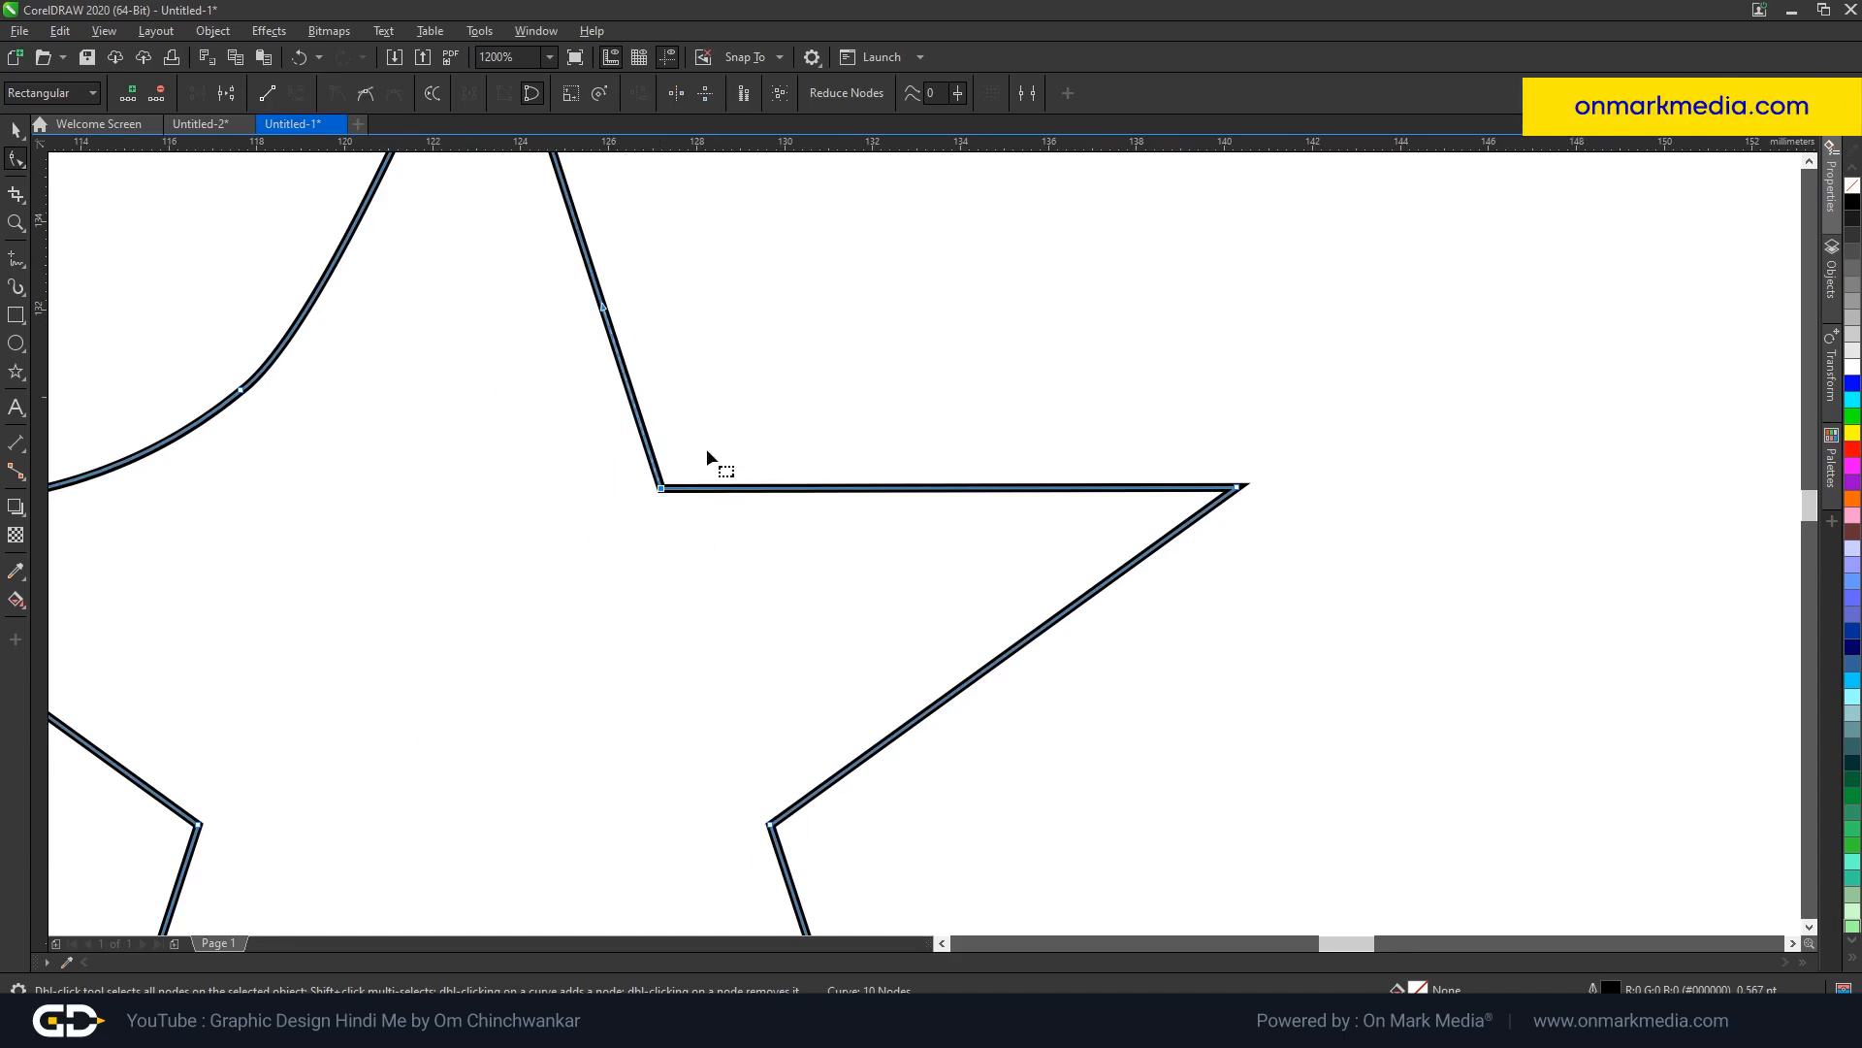
pyautogui.rightClick(659, 494)
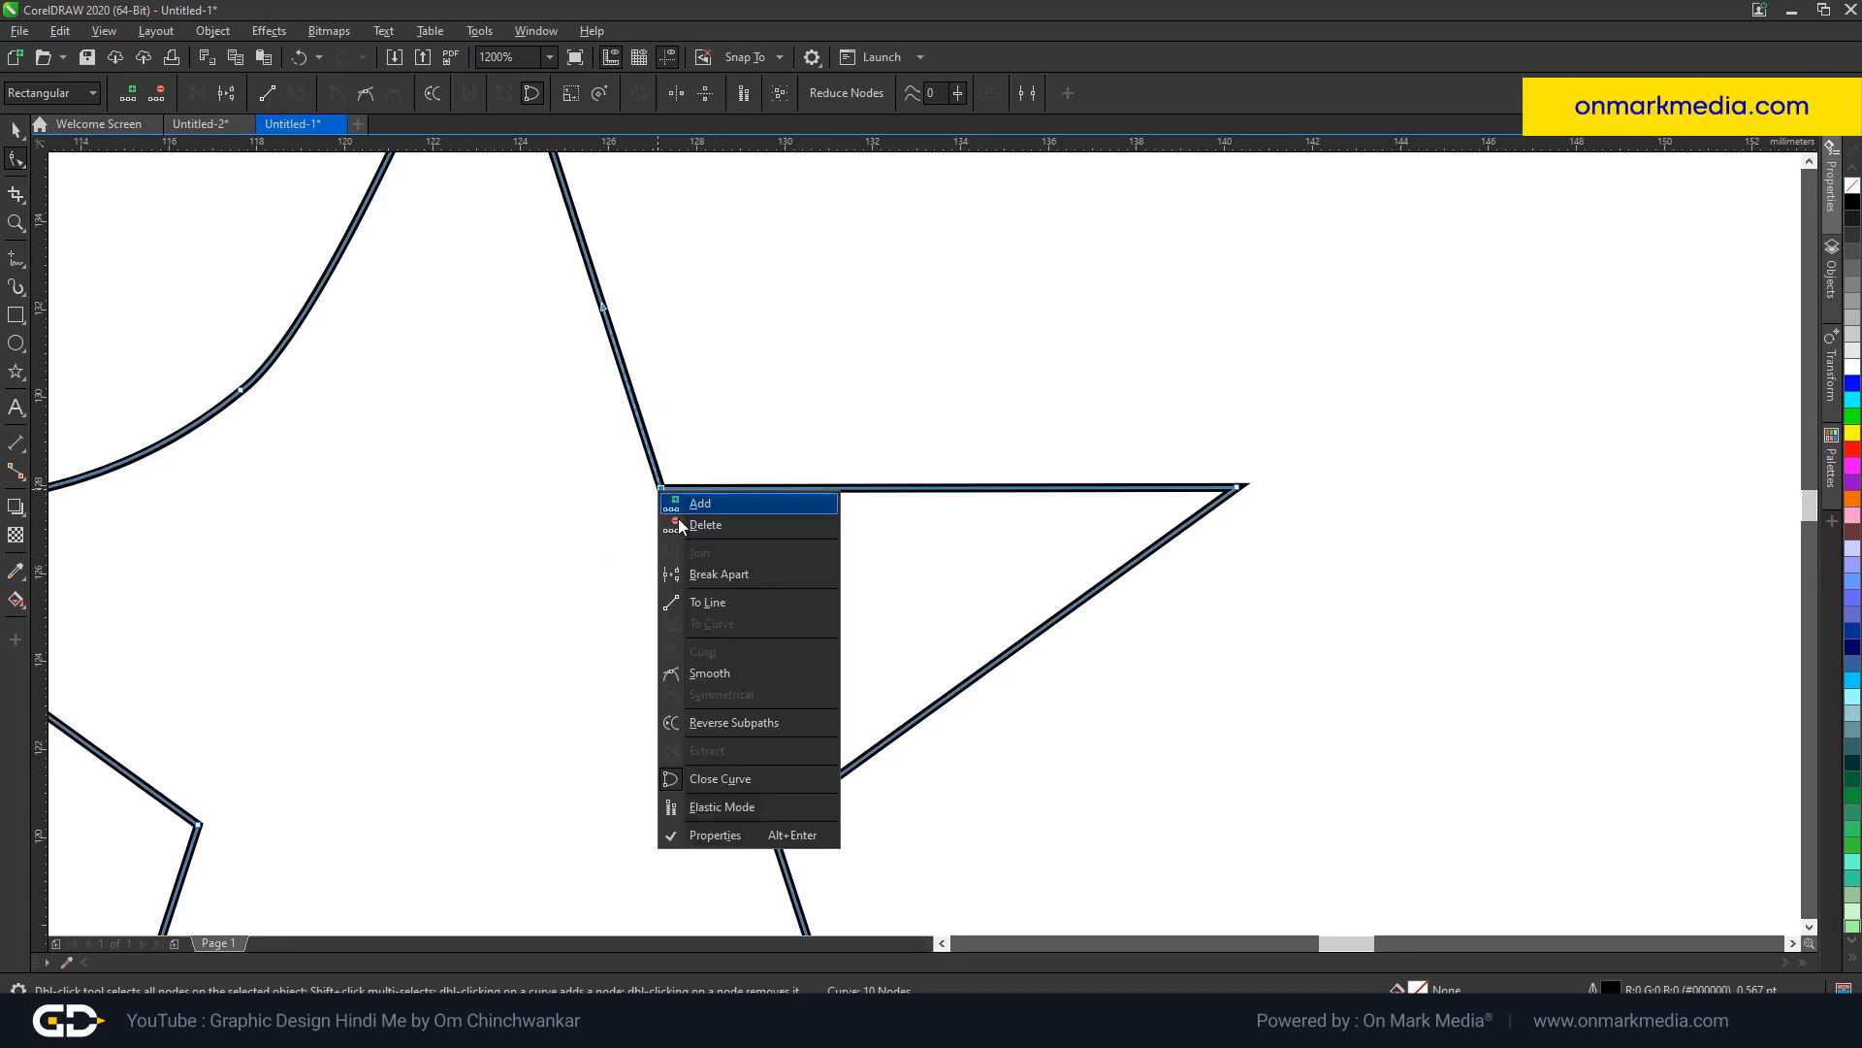
pyautogui.click(706, 671)
pyautogui.click(723, 326)
pyautogui.scroll(-3, 643, 557)
pyautogui.scroll(3, 671, 521)
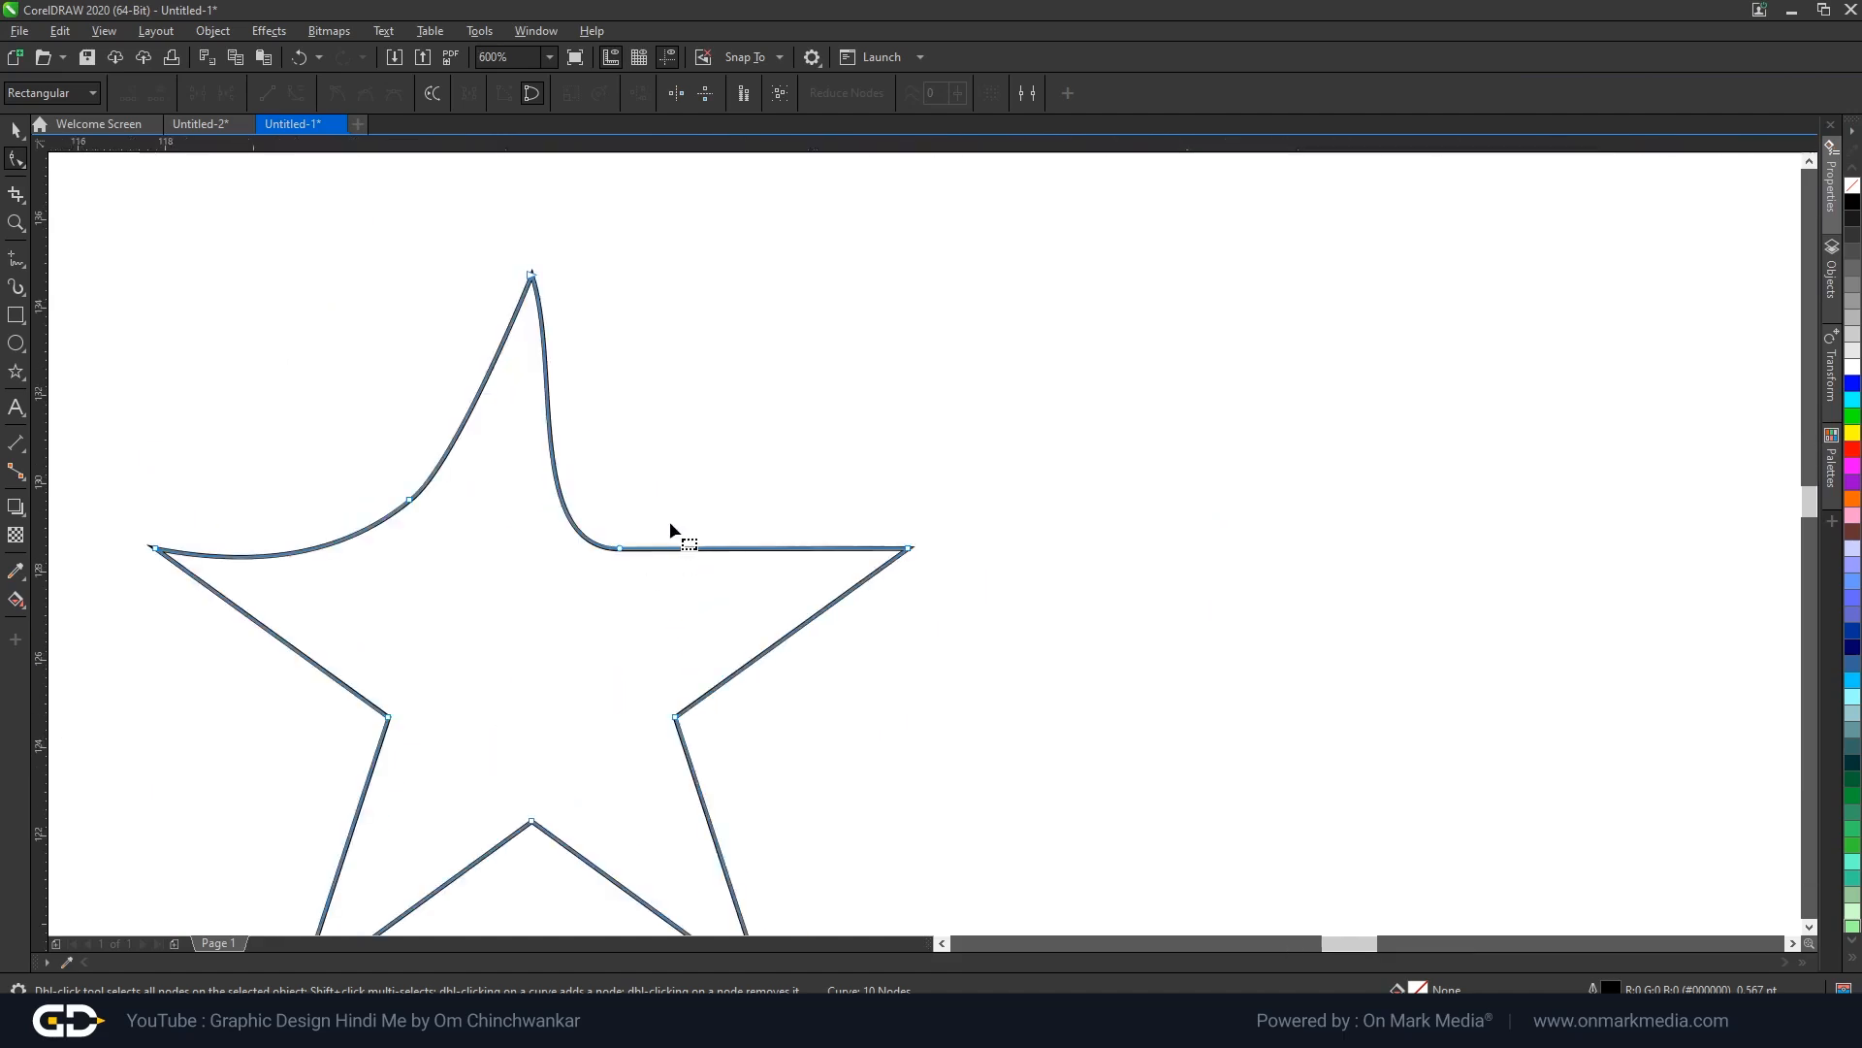
pyautogui.scroll(-3, 568, 422)
# Undo the upper-right inner node's curve and smoothing, plus the bend between the cusp node and the top tip.
pyautogui.hotkey('ctrl', 'z')
pyautogui.hotkey('ctrl', 'shift', 'z')
pyautogui.click(598, 608)
pyautogui.hotkey('ctrl', 'z')
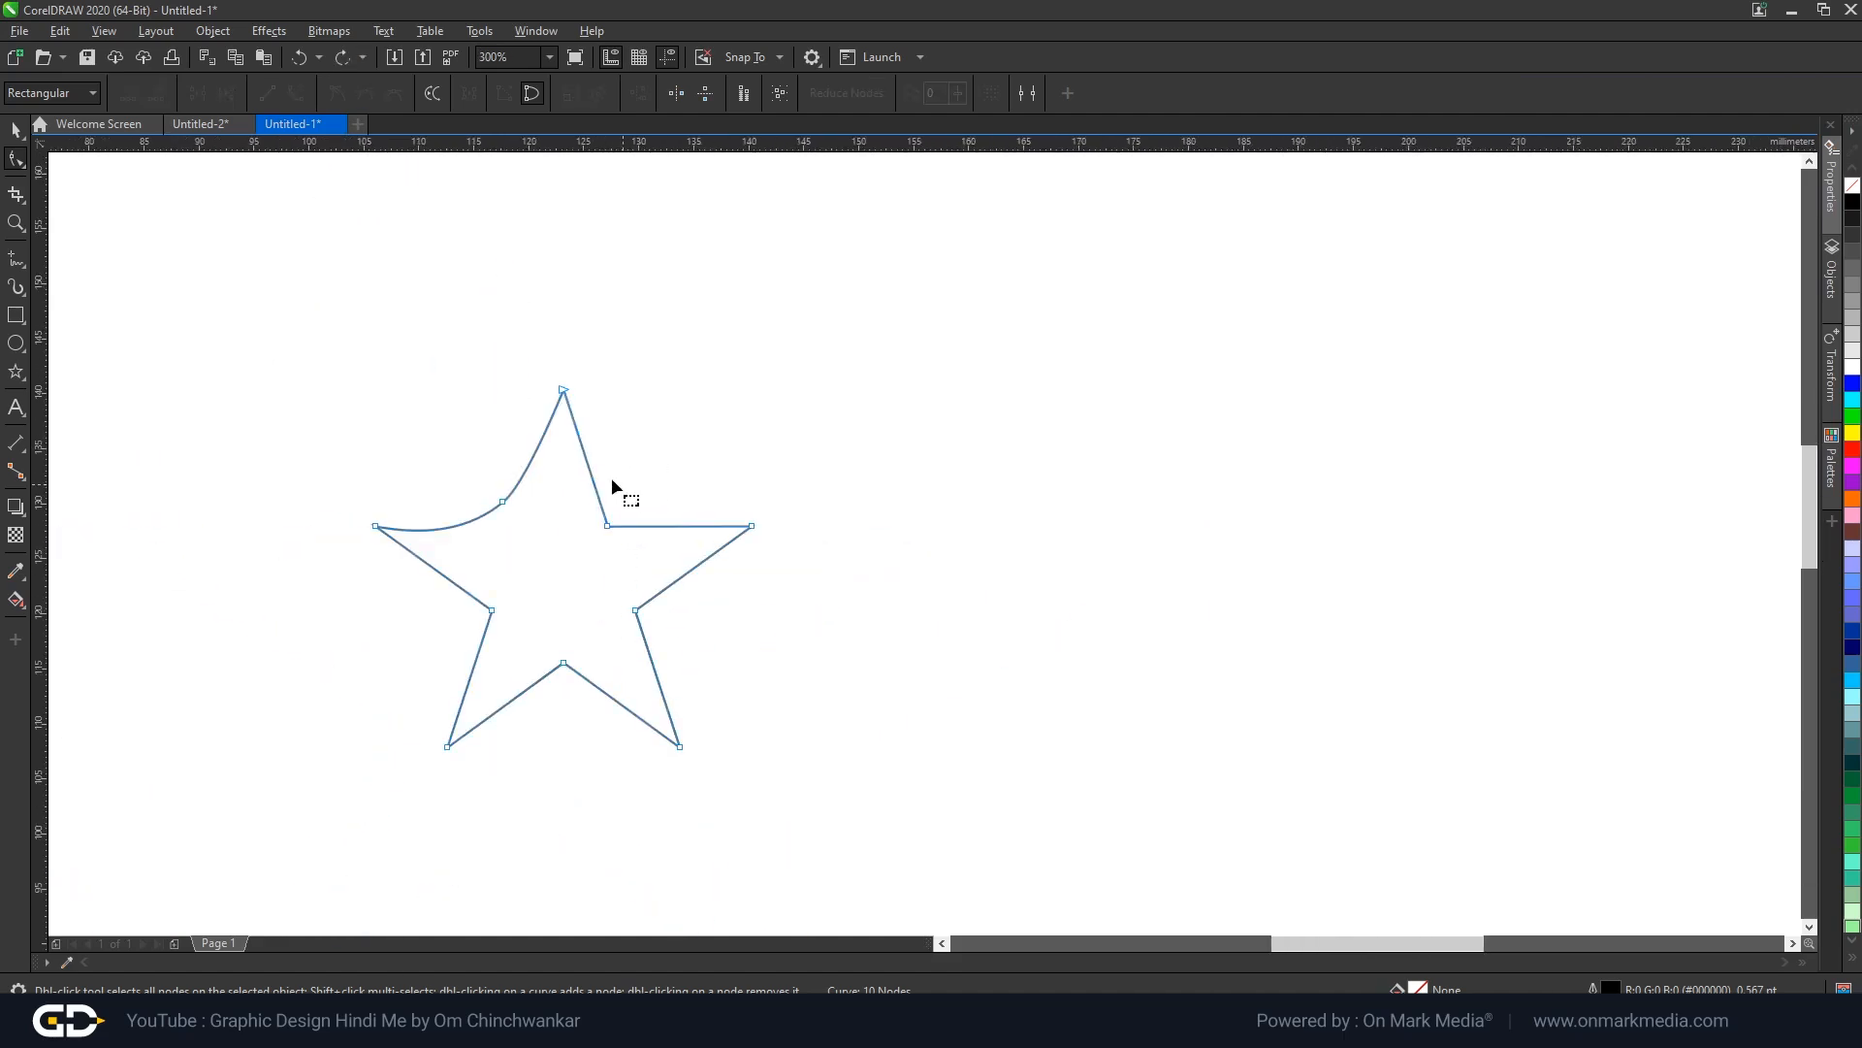
pyautogui.scroll(2, 621, 475)
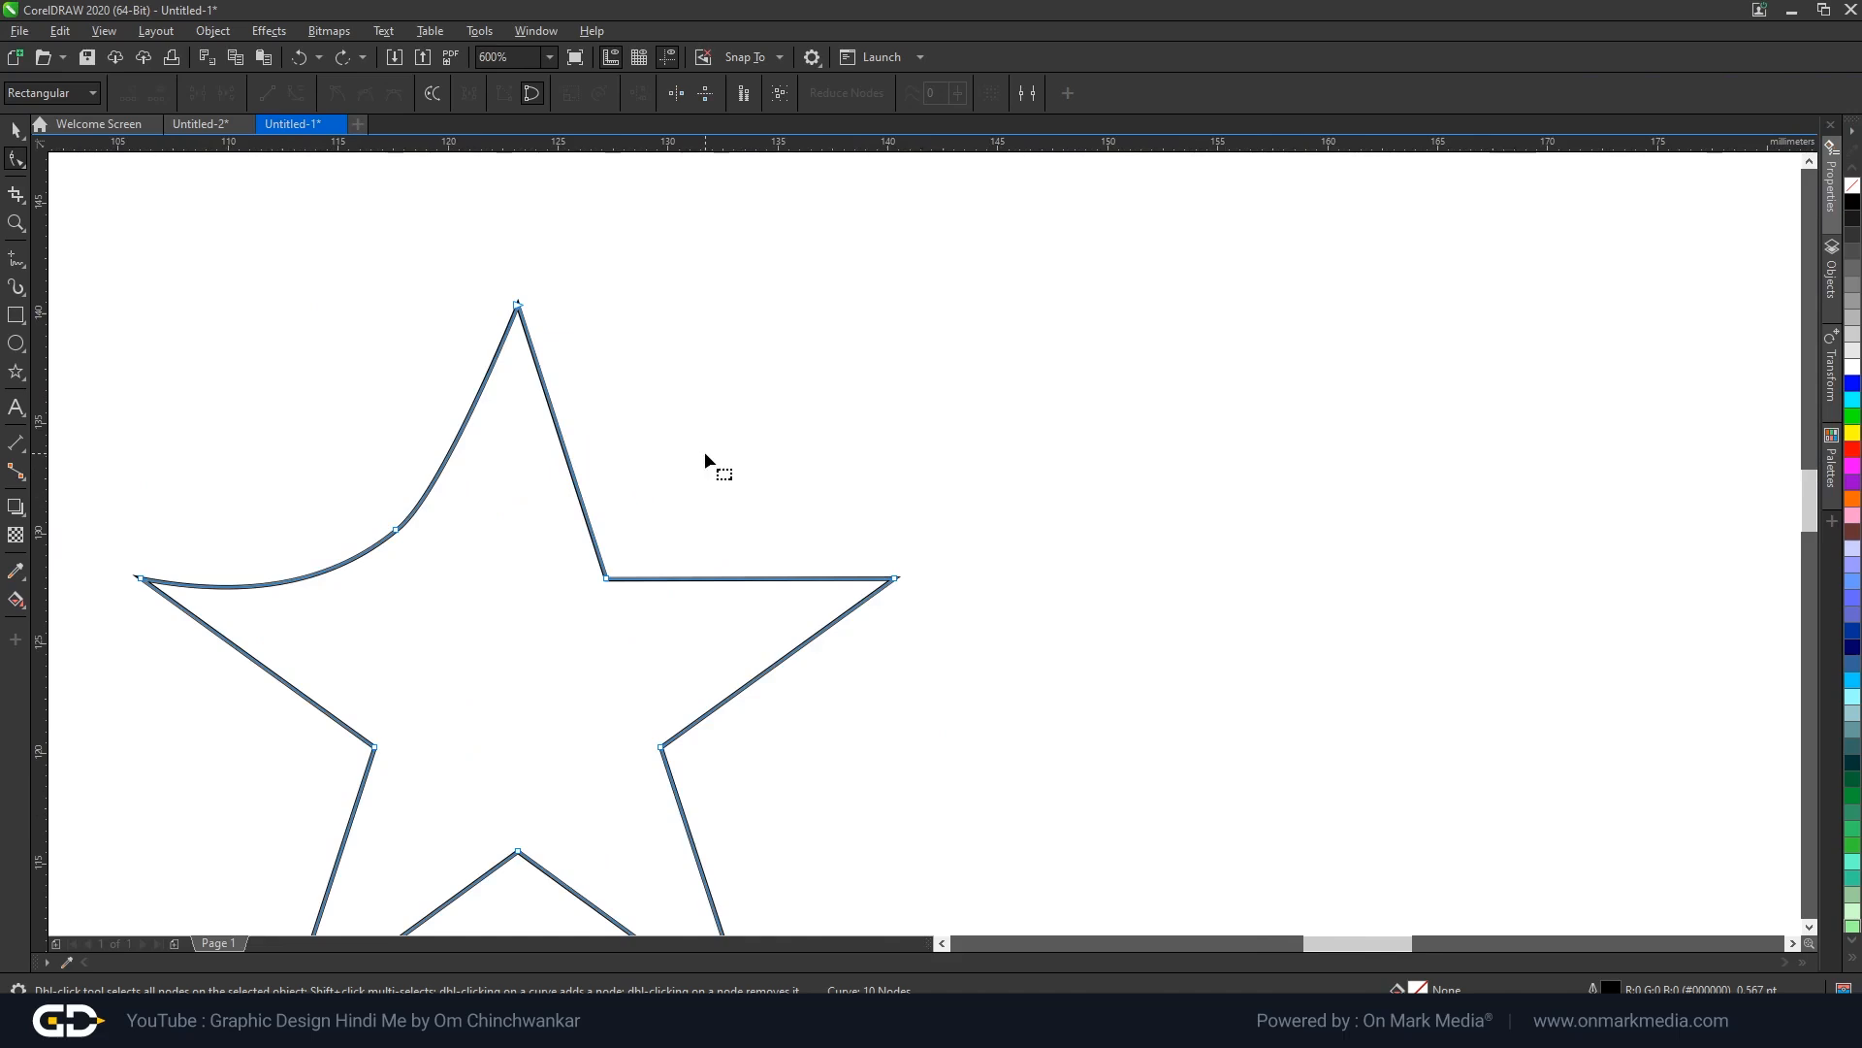
pyautogui.hotkey('ctrl', 'z')
pyautogui.scroll(-2, 705, 451)
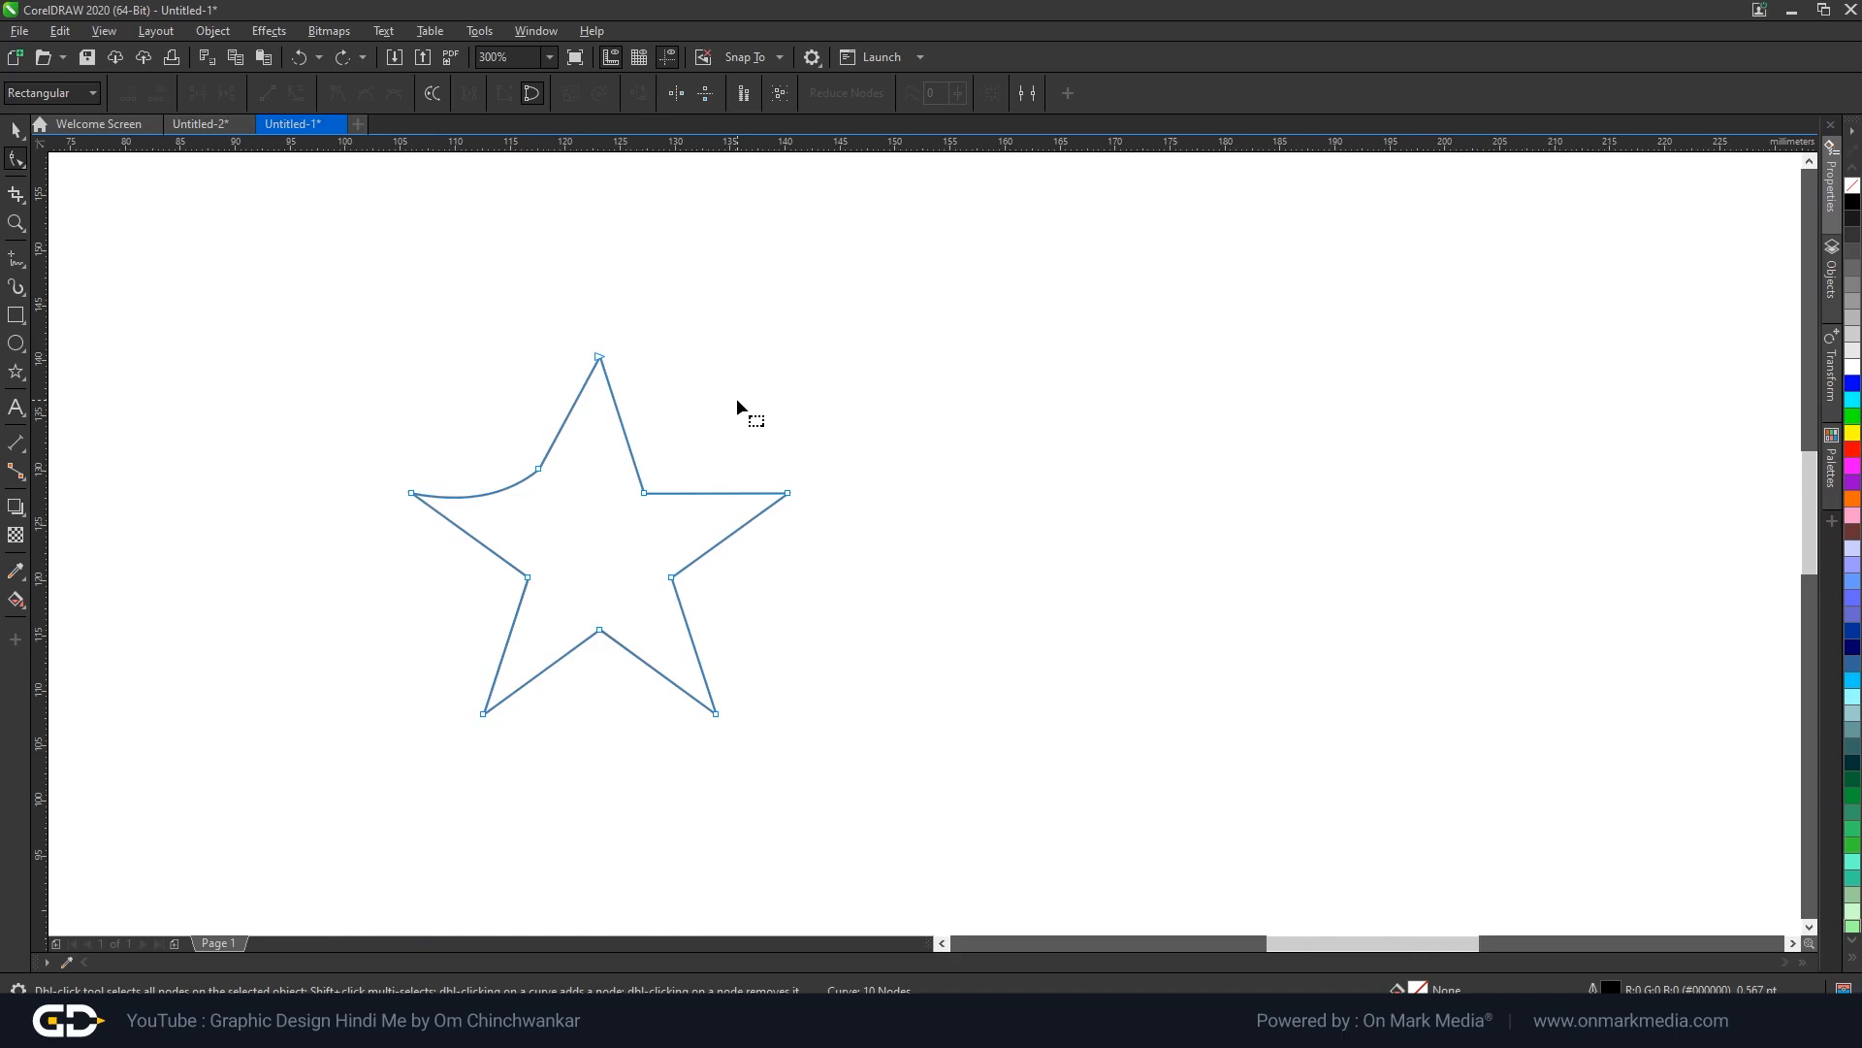
pyautogui.scroll(2, 595, 428)
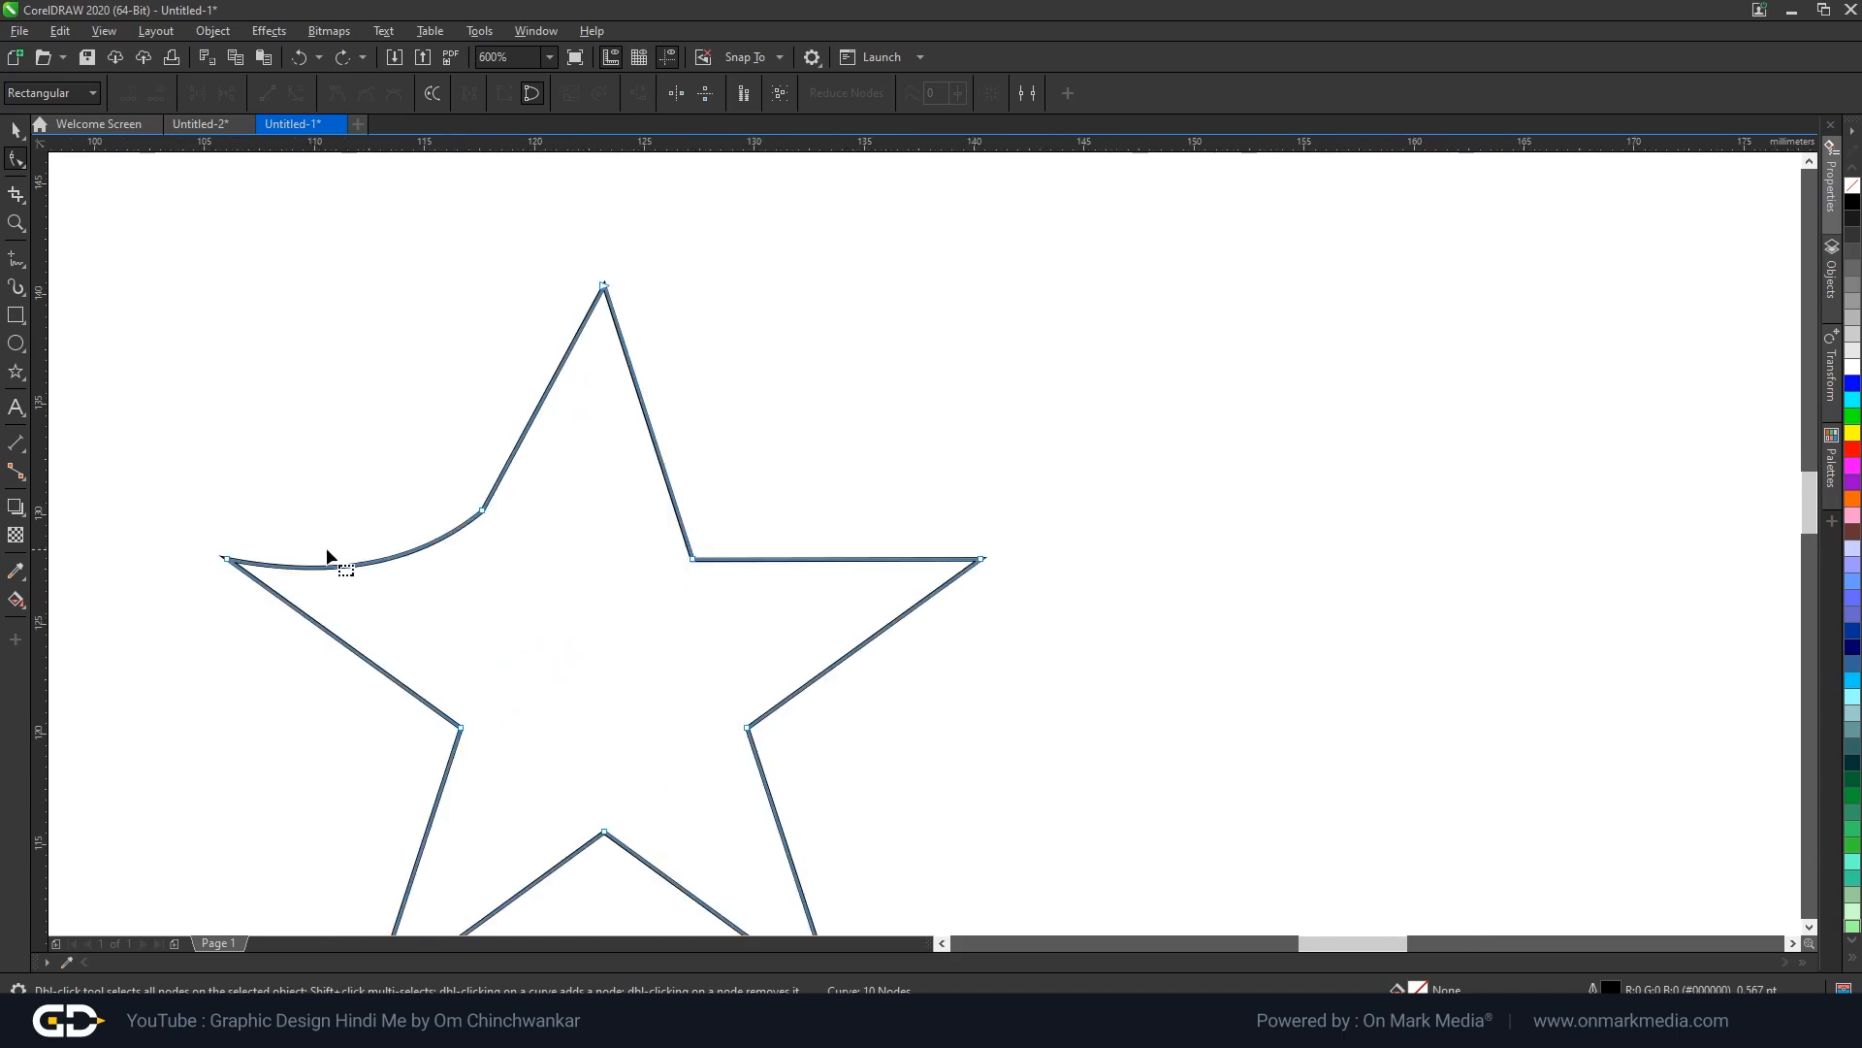
pyautogui.scroll(-2, 503, 473)
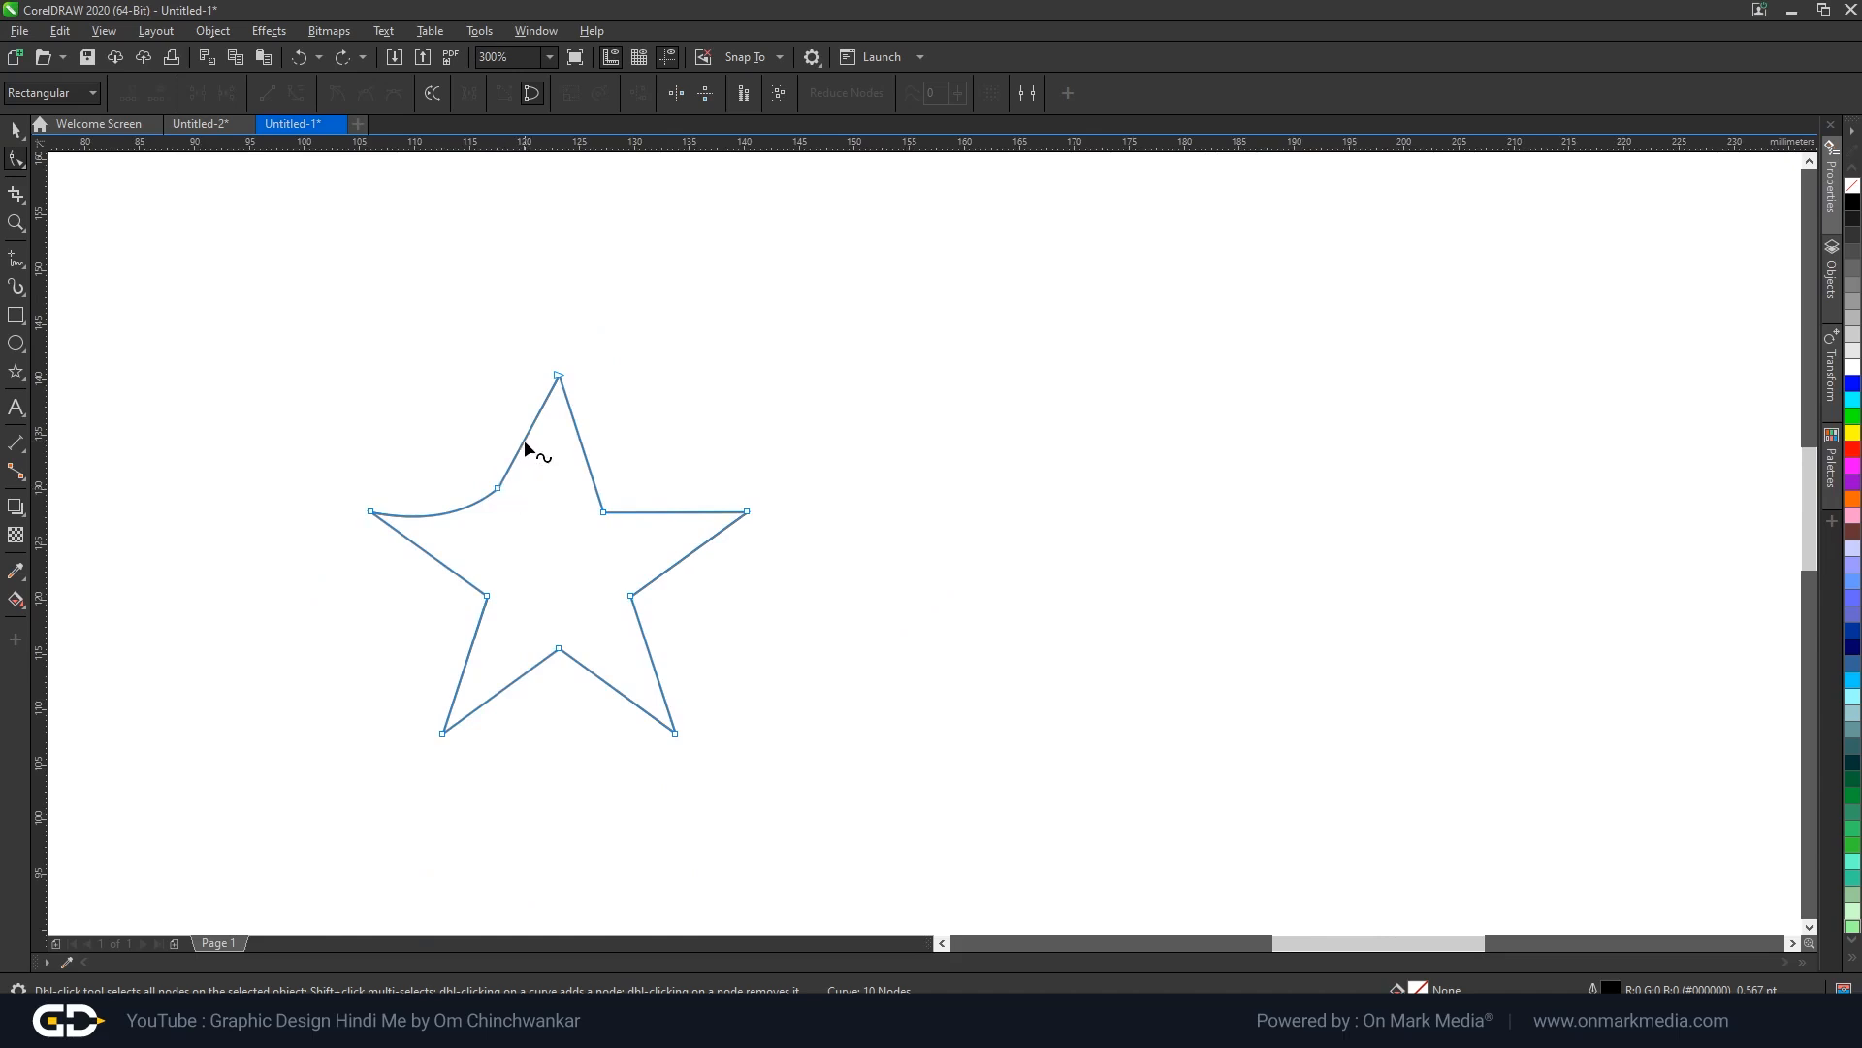
# Round off the tip of the star's right arm with the Smooth tool.
pyautogui.click(22, 165)
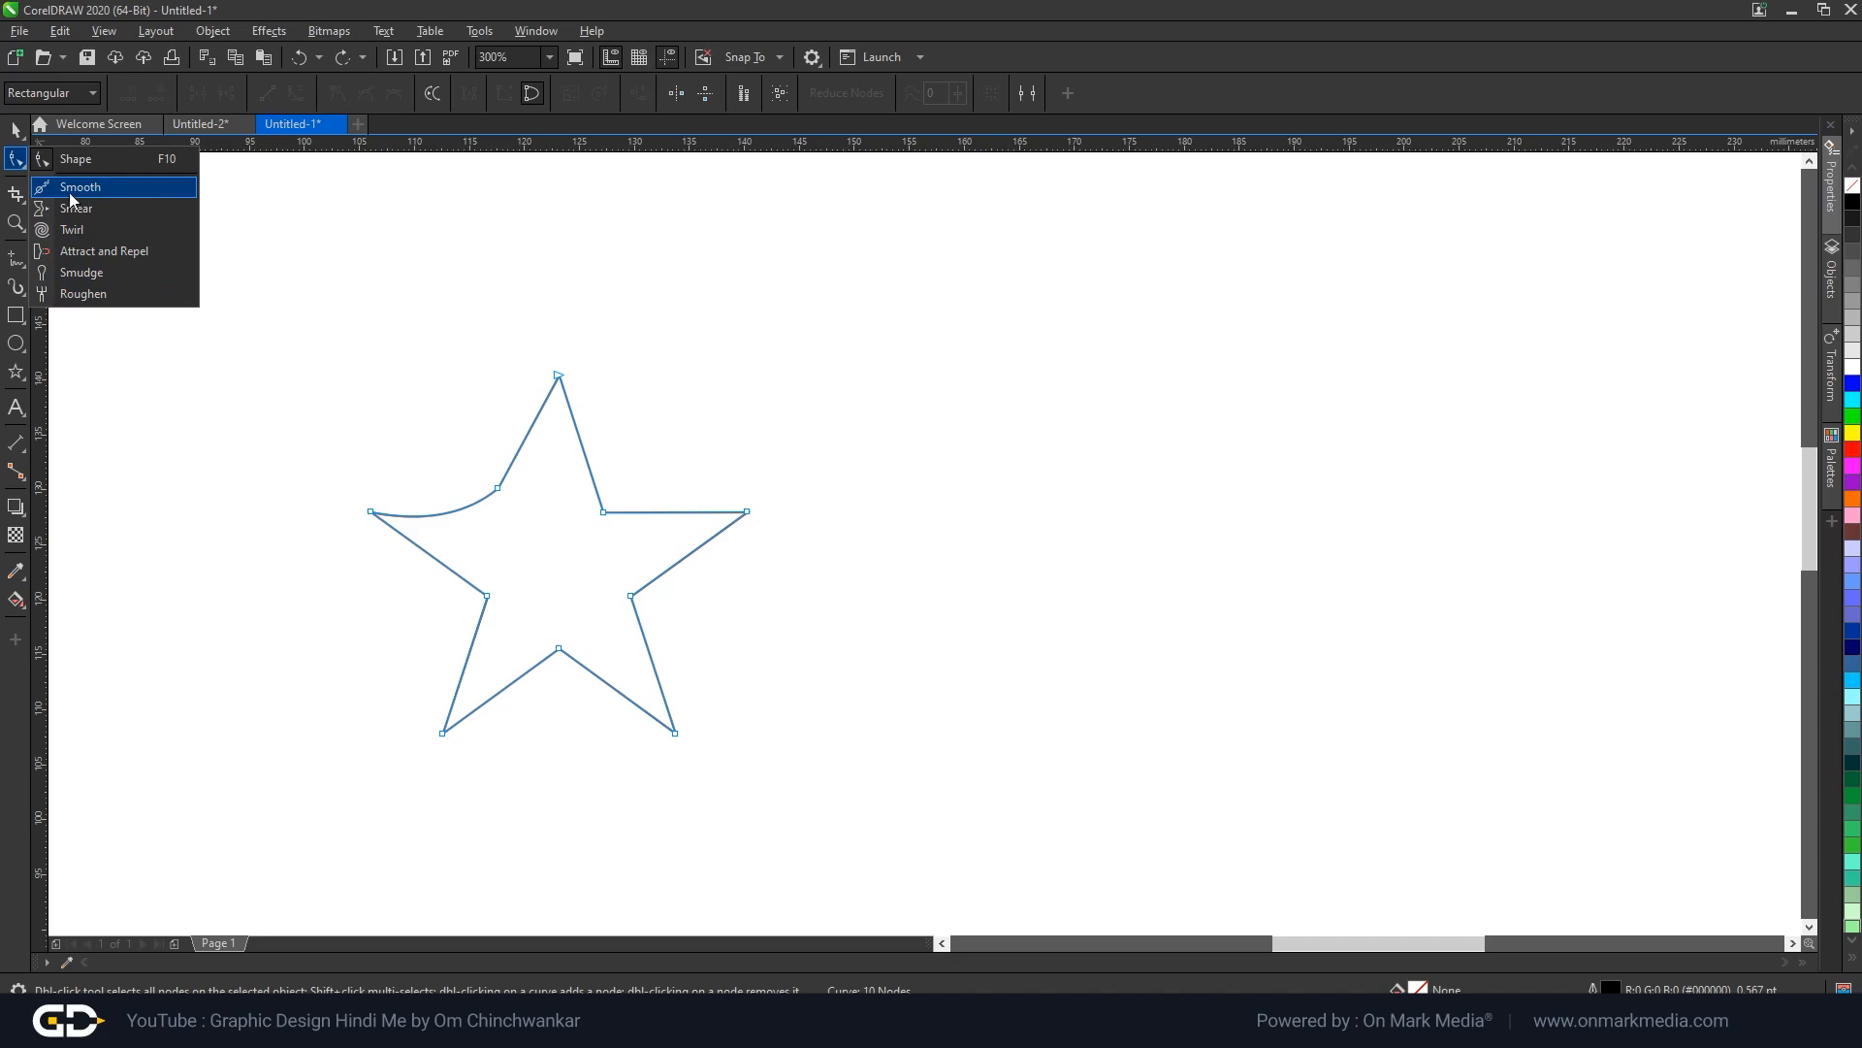
pyautogui.click(61, 192)
pyautogui.scroll(10, 617, 505)
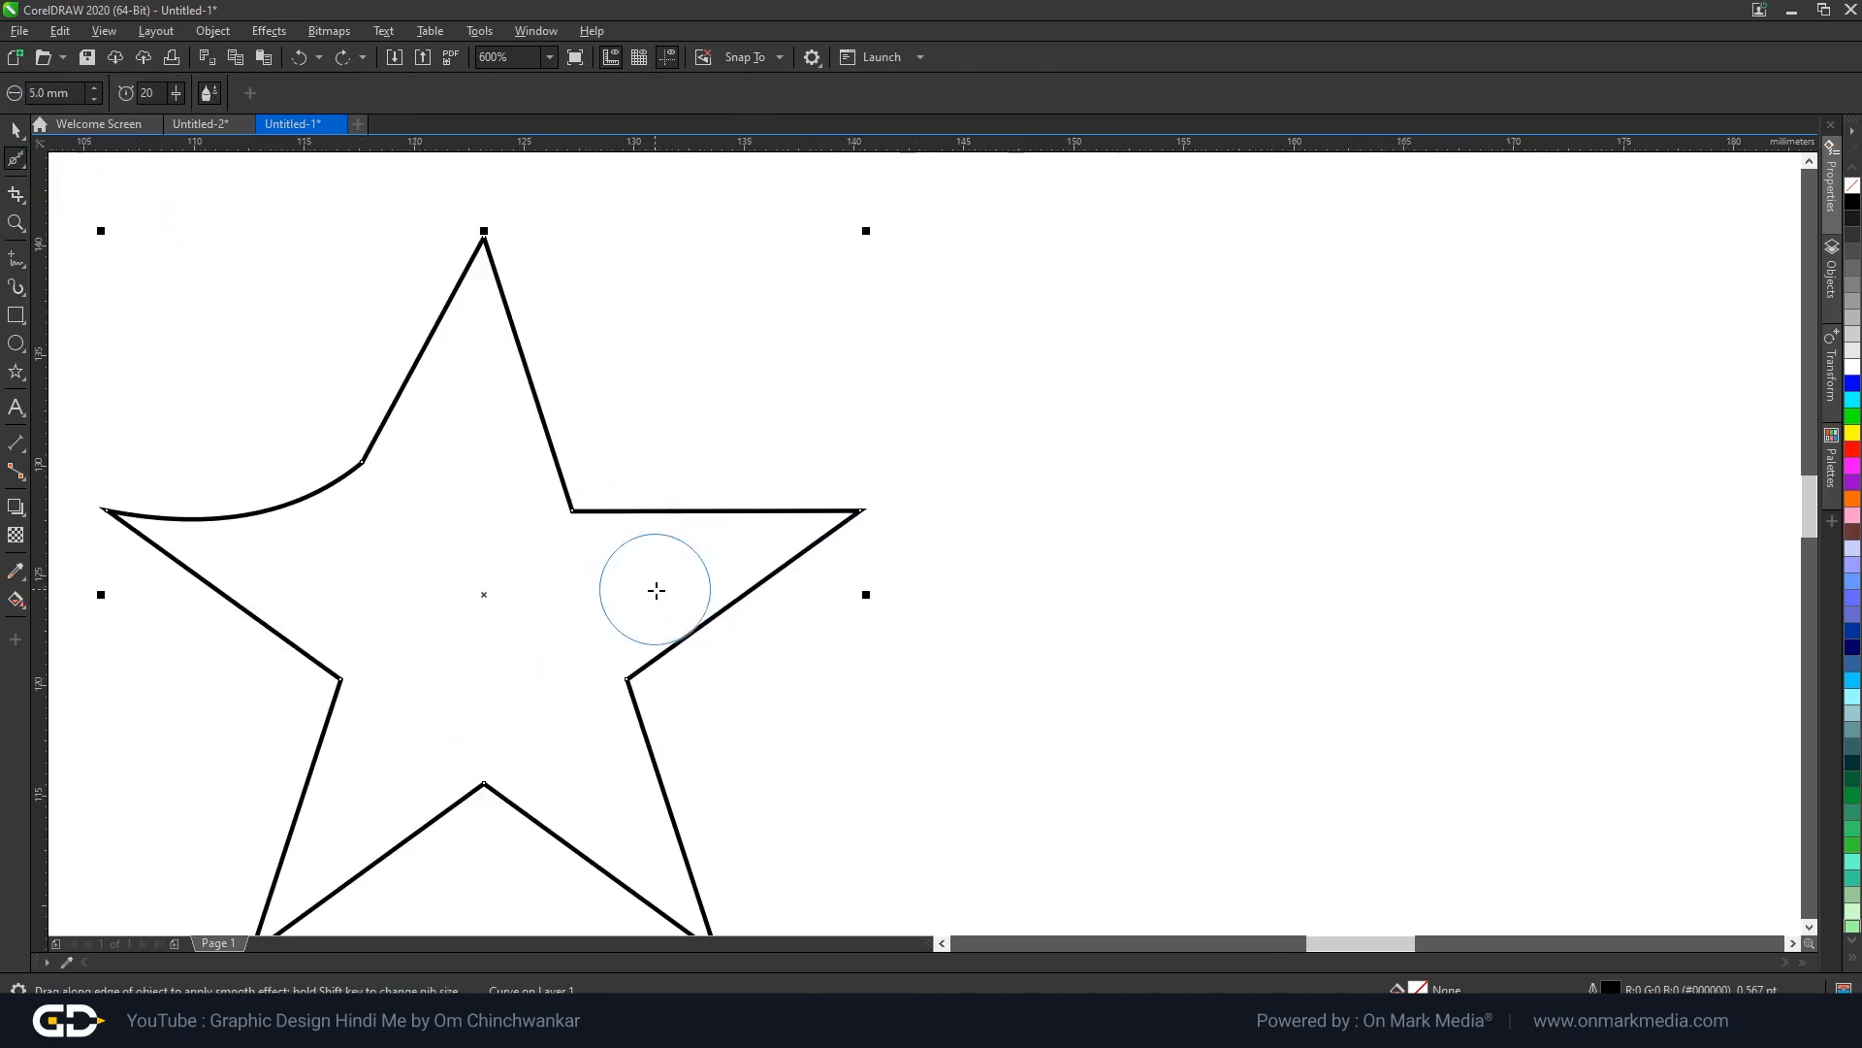
pyautogui.scroll(-6, 622, 461)
pyautogui.moveTo(632, 460)
pyautogui.mouseDown()
pyautogui.moveTo(569, 474)
pyautogui.moveTo(630, 470)
pyautogui.moveTo(587, 479)
pyautogui.moveTo(611, 477)
pyautogui.mouseUp()
pyautogui.scroll(6, 611, 477)
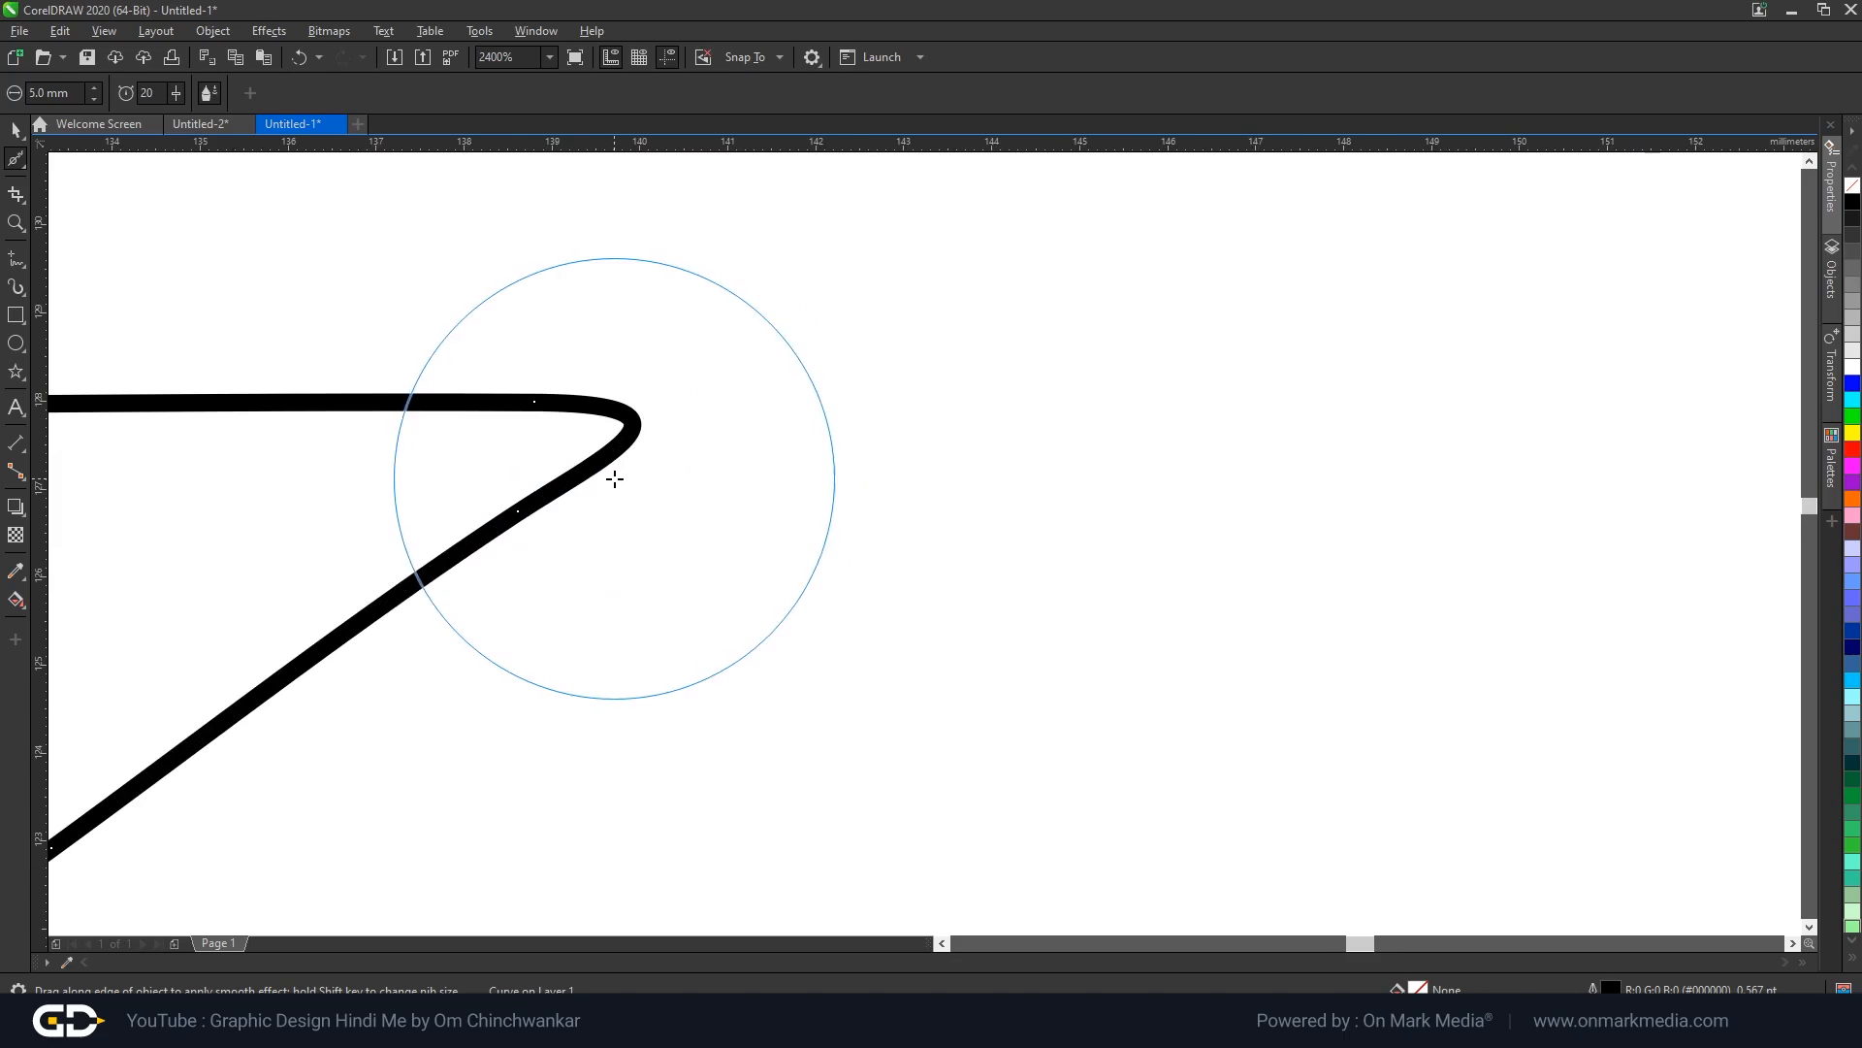
# Undo the rounding of the right tip and the last handle change on the segment below the top tip.
pyautogui.hotkey('ctrl', 'z')
pyautogui.hotkey('ctrl', 'z')
pyautogui.hotkey('ctrl', 'z')
pyautogui.scroll(-6, 599, 449)
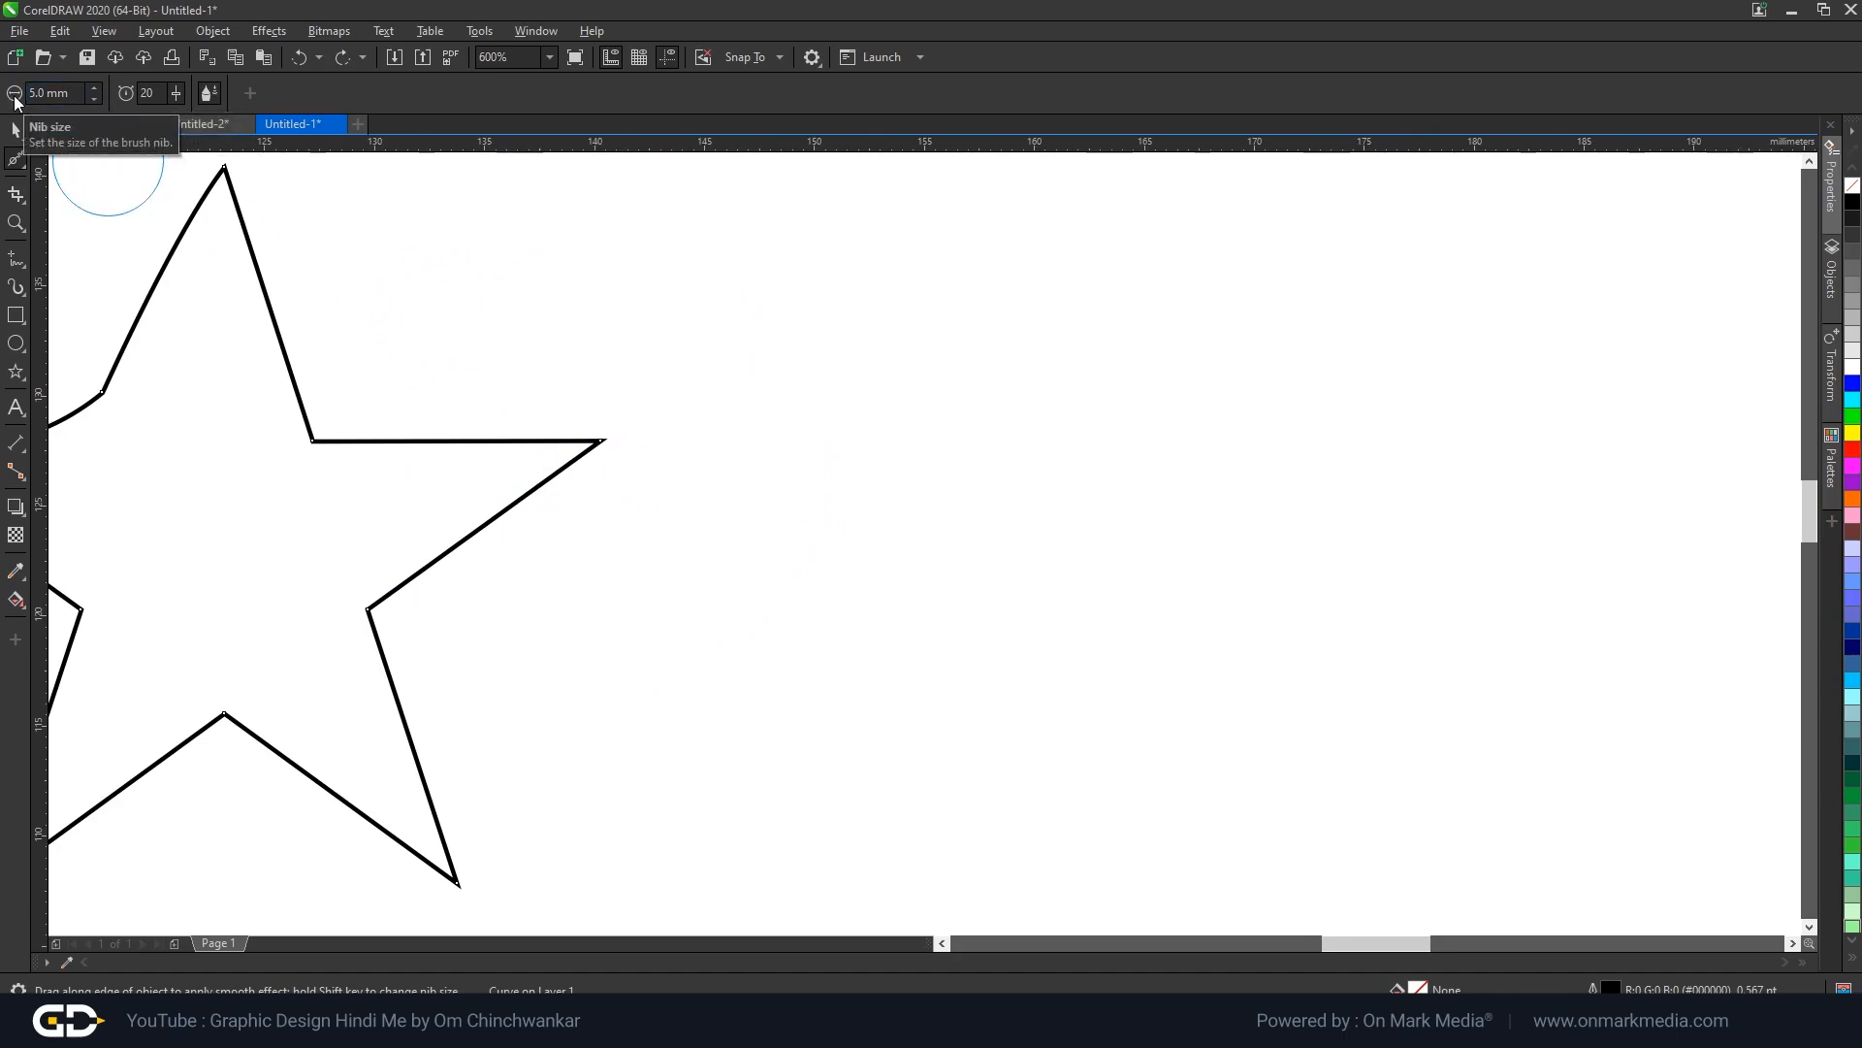
# Set the Smooth brush's nib size to 25 mm.
pyautogui.moveTo(39, 93); pyautogui.dragTo(4, 93)
pyautogui.write('25')
pyautogui.press('Return')
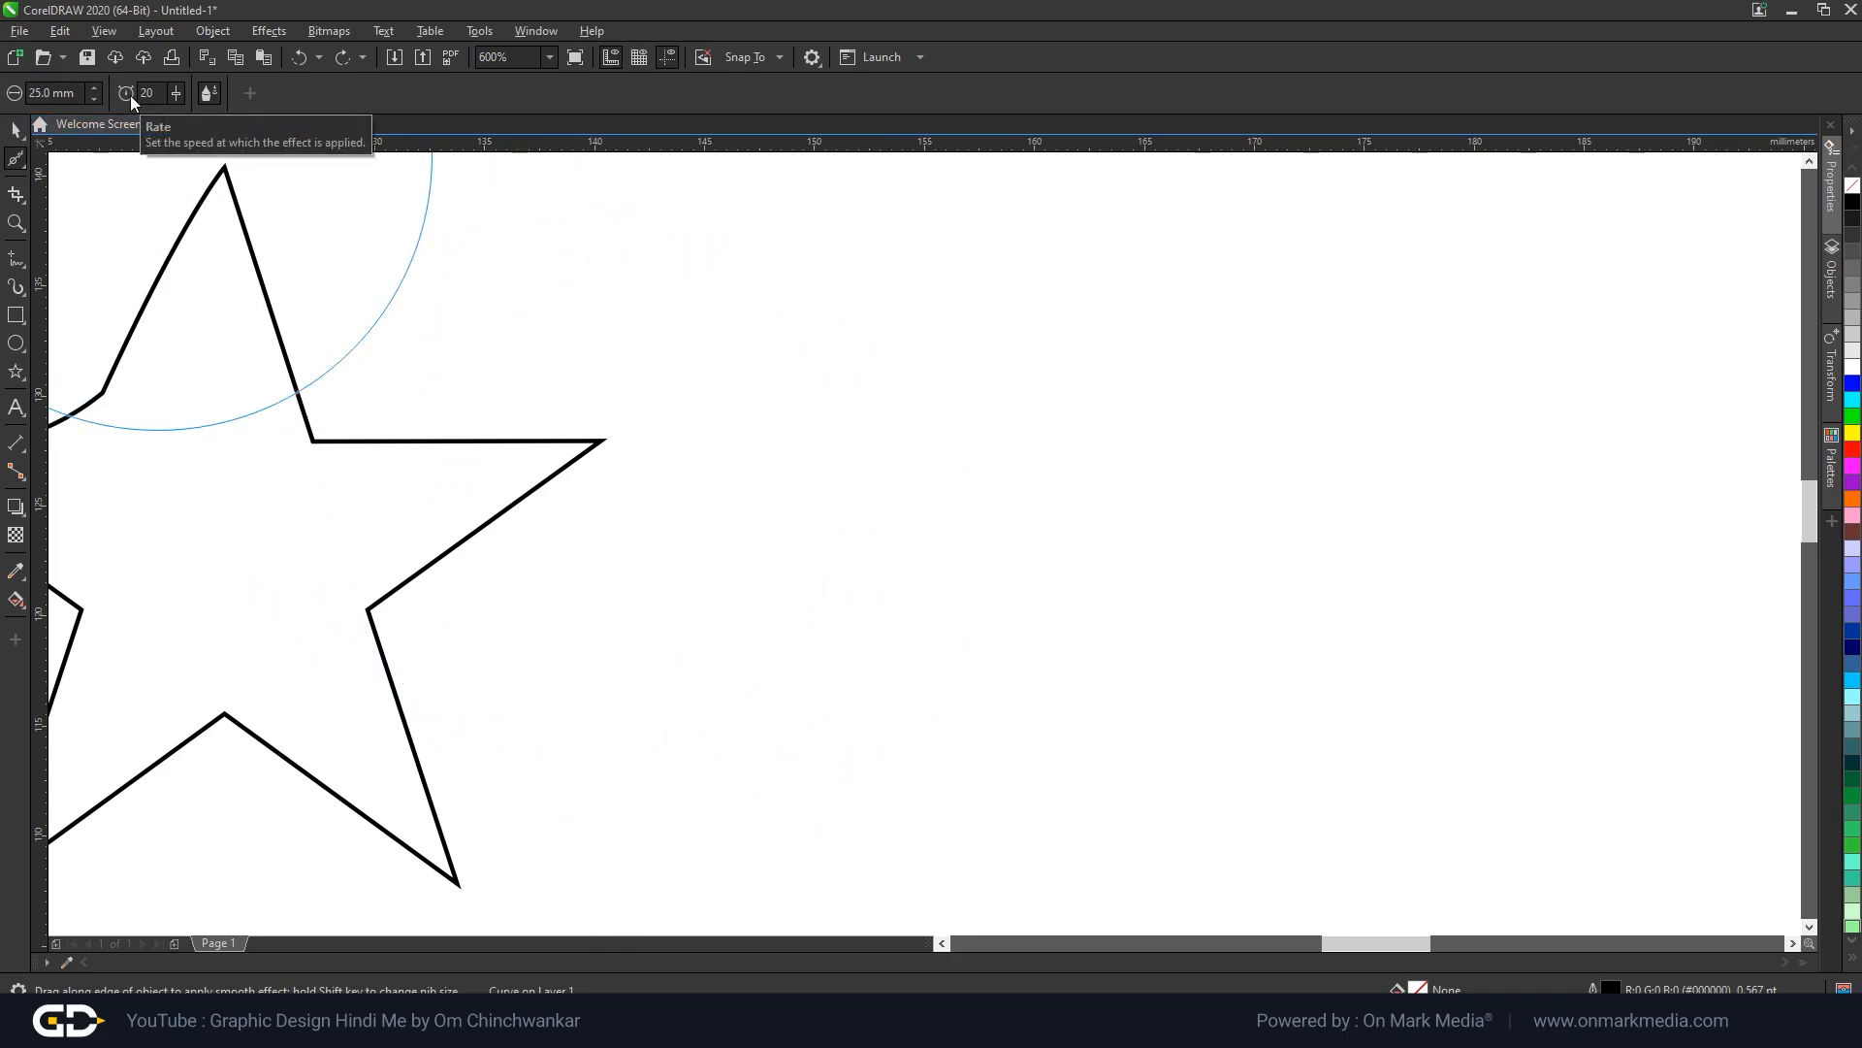
# Set the Smooth brush's rate to 66, try smoothing the star's right arm, and undo the stroke.
pyautogui.click(176, 93)
pyautogui.moveTo(181, 113); pyautogui.dragTo(221, 120)
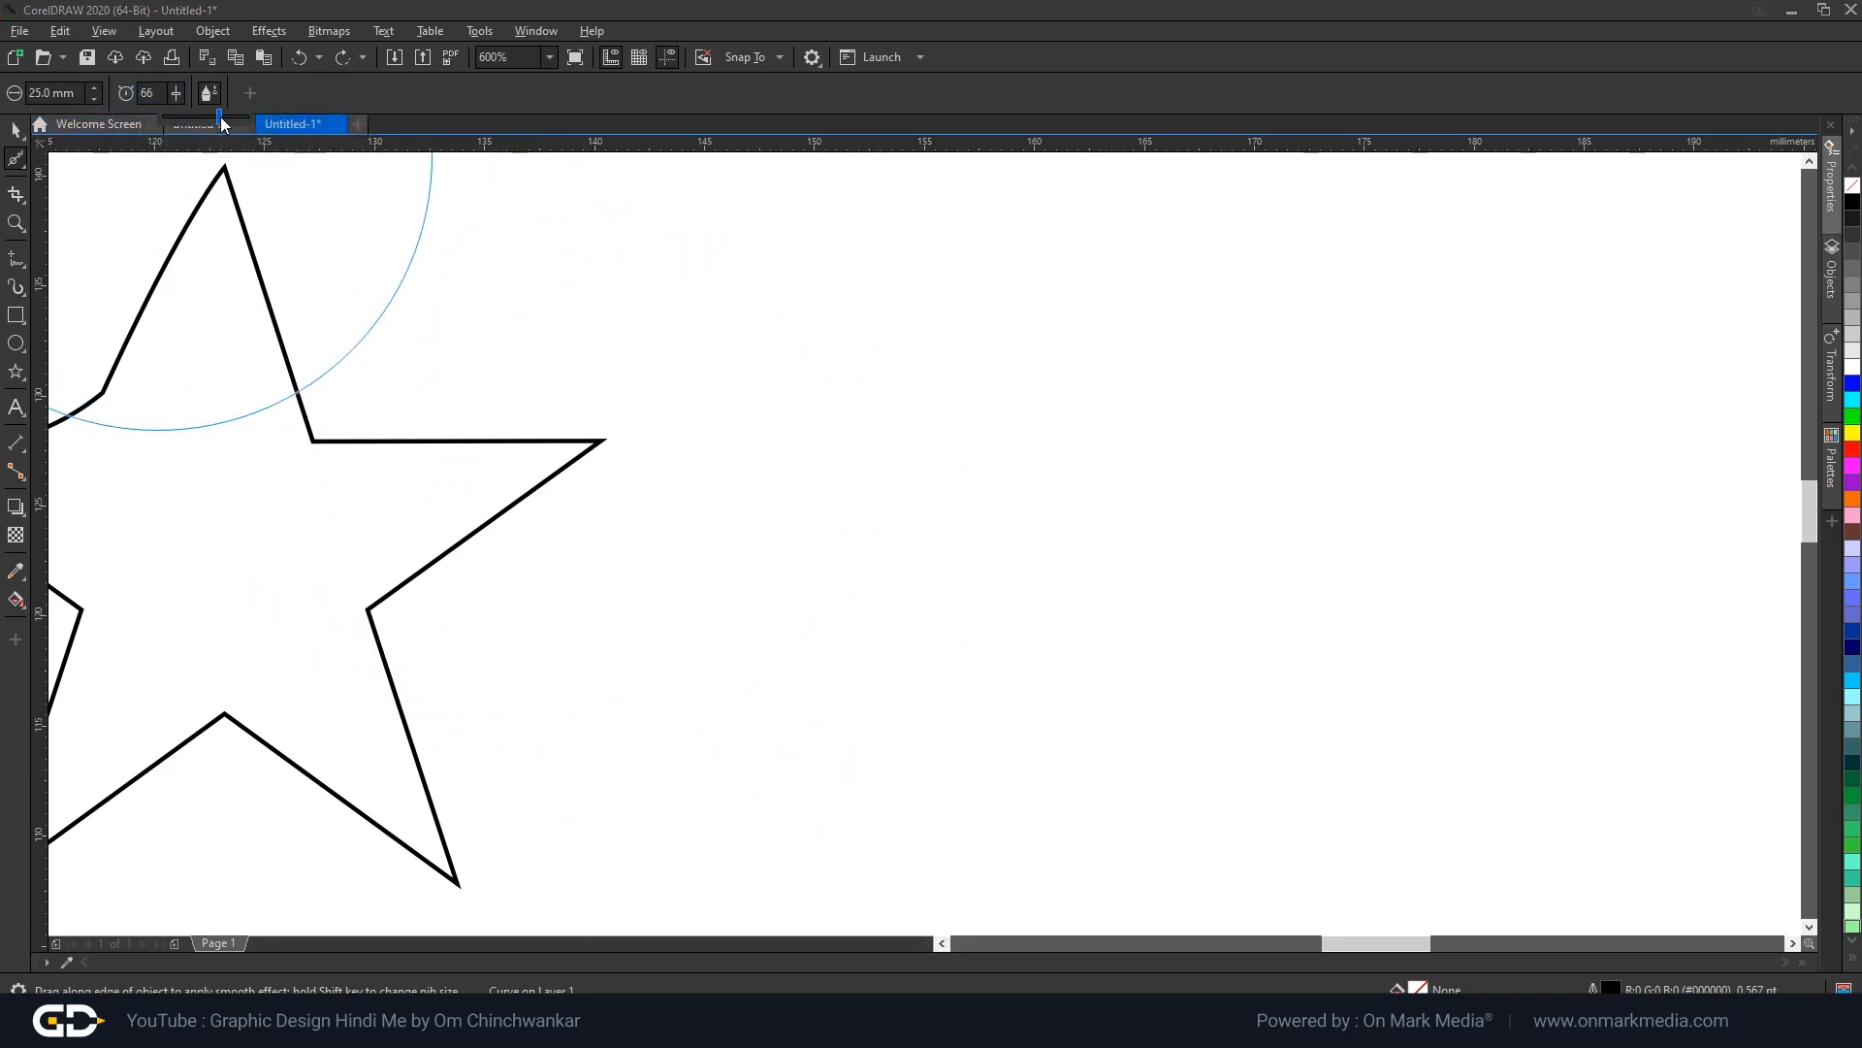
pyautogui.moveTo(582, 476)
pyautogui.mouseDown()
pyautogui.moveTo(520, 457)
pyautogui.moveTo(540, 466)
pyautogui.moveTo(420, 486)
pyautogui.moveTo(611, 491)
pyautogui.mouseUp()
pyautogui.scroll(-2, 611, 491)
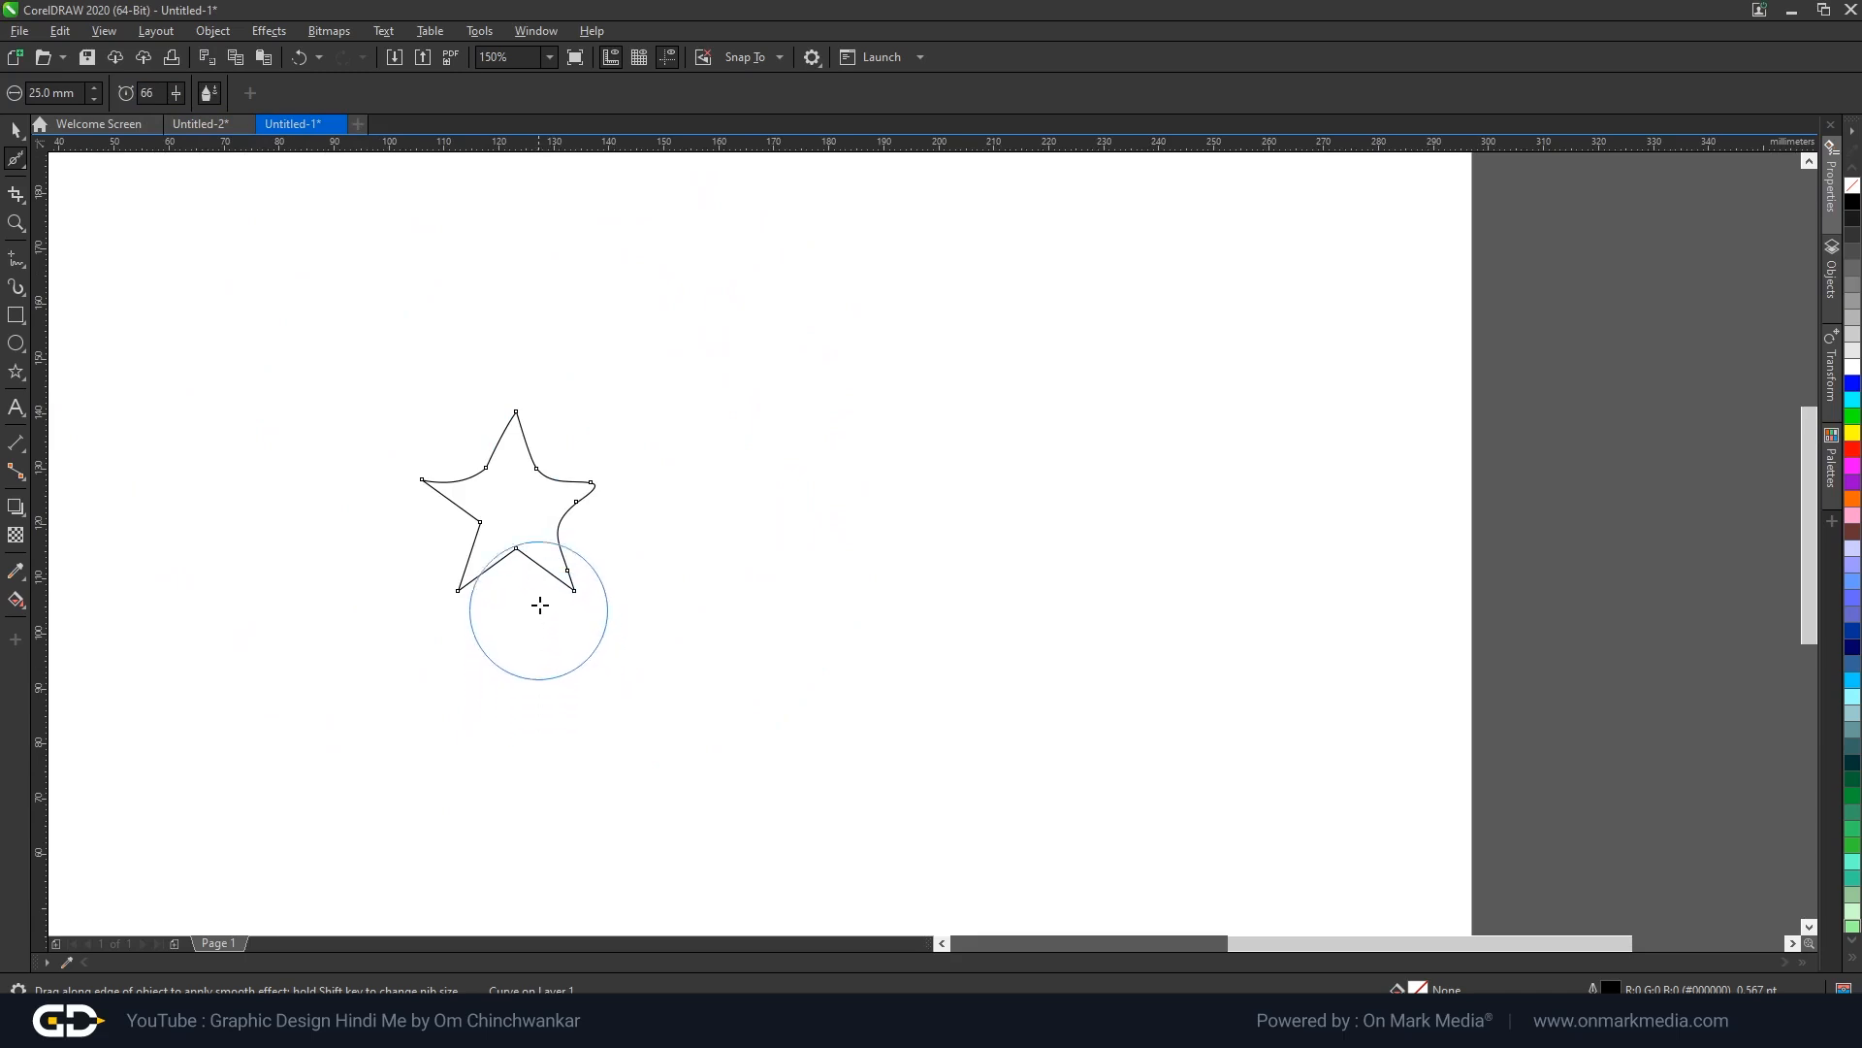
pyautogui.scroll(2, 536, 452)
pyautogui.hotkey('ctrl', 'z')
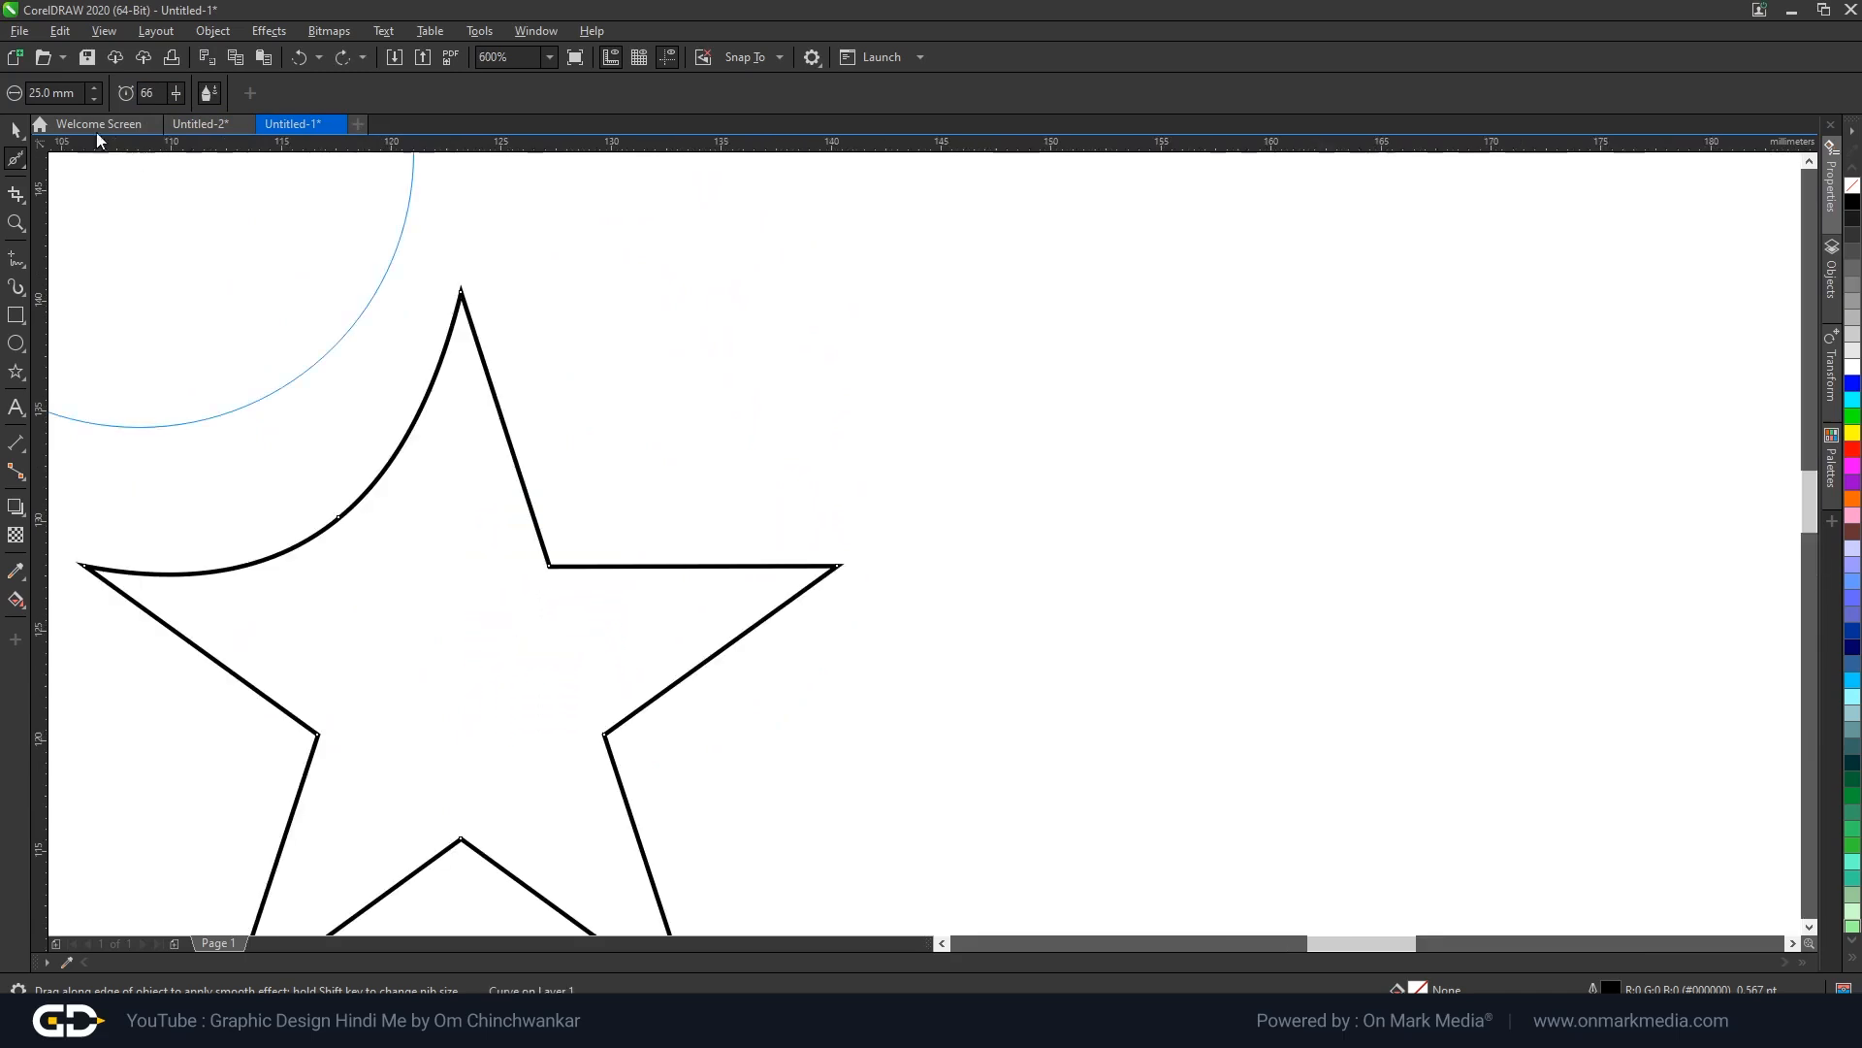
# Try the Smear tool on the star's right inner corner and centre, undoing the first stroke.
pyautogui.click(22, 160)
pyautogui.click(77, 213)
pyautogui.scroll(-1, 543, 580)
pyautogui.moveTo(544, 580)
pyautogui.mouseDown()
pyautogui.moveTo(445, 533)
pyautogui.moveTo(554, 606)
pyautogui.mouseUp()
pyautogui.hotkey('ctrl', 'z')
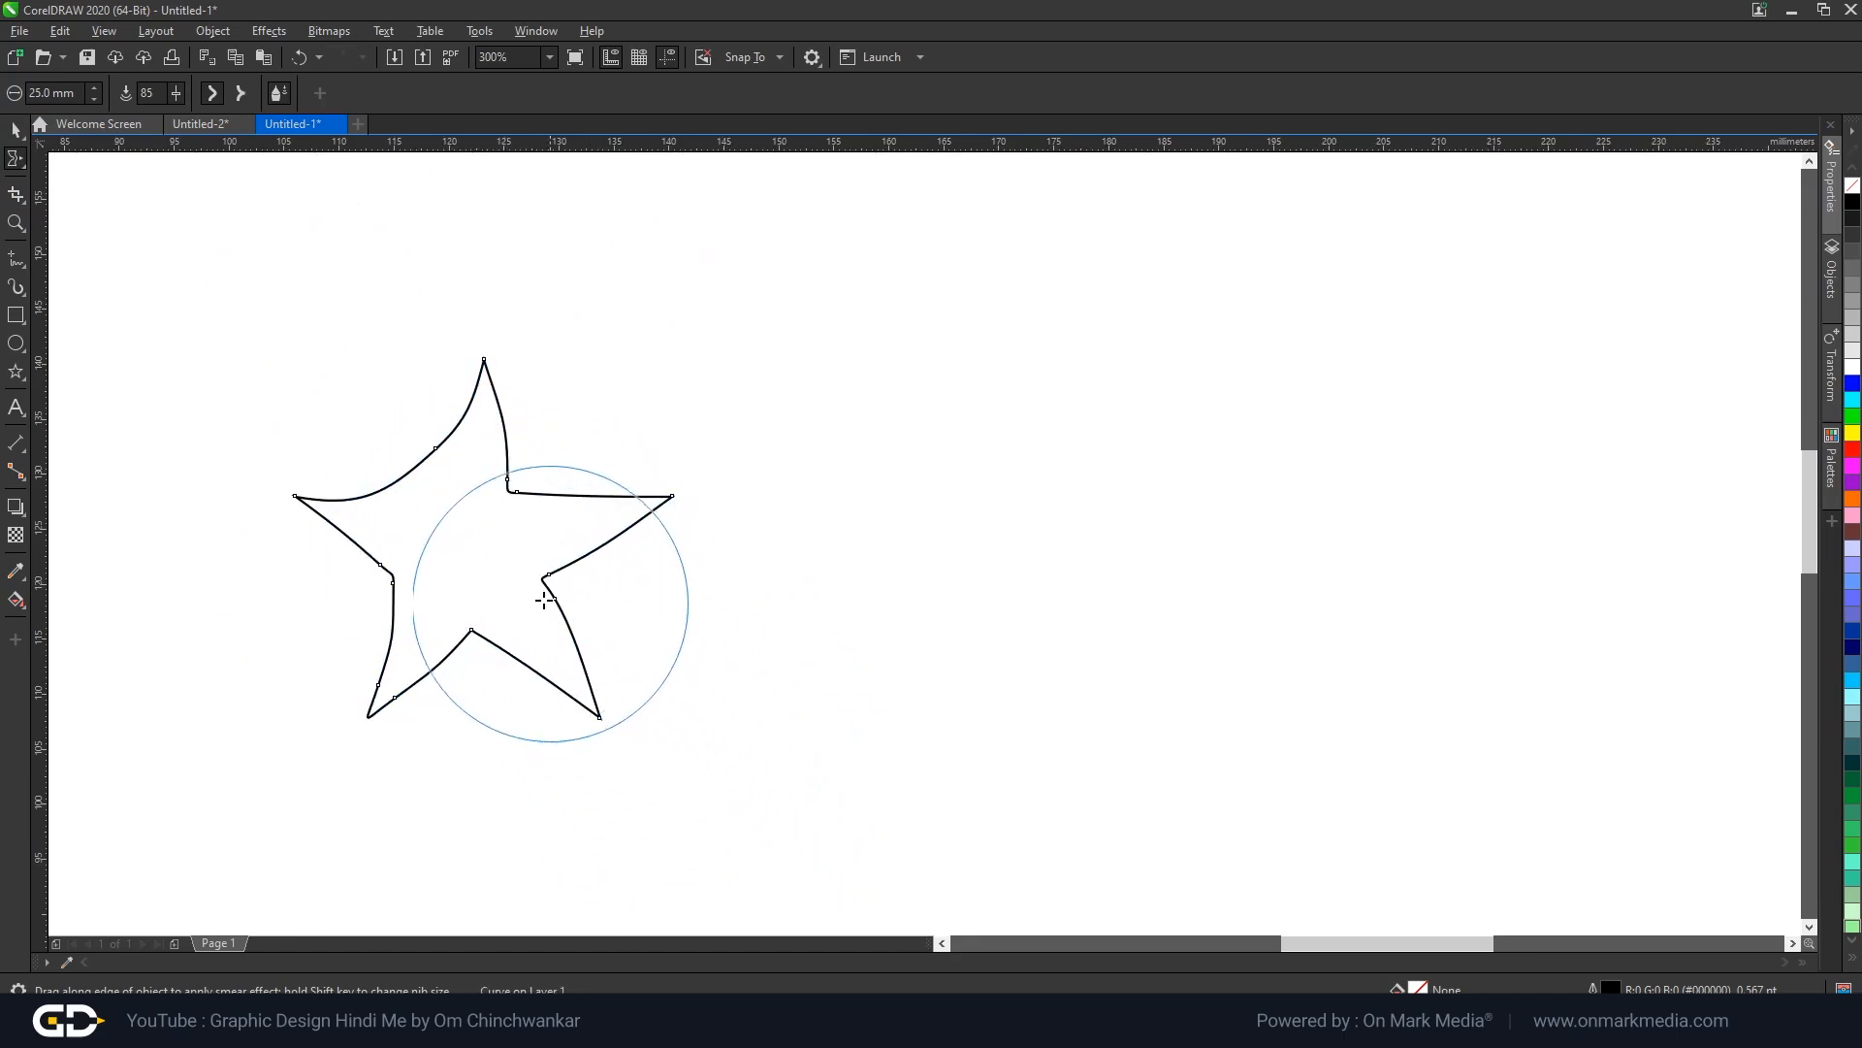
pyautogui.moveTo(478, 540); pyautogui.dragTo(465, 532)
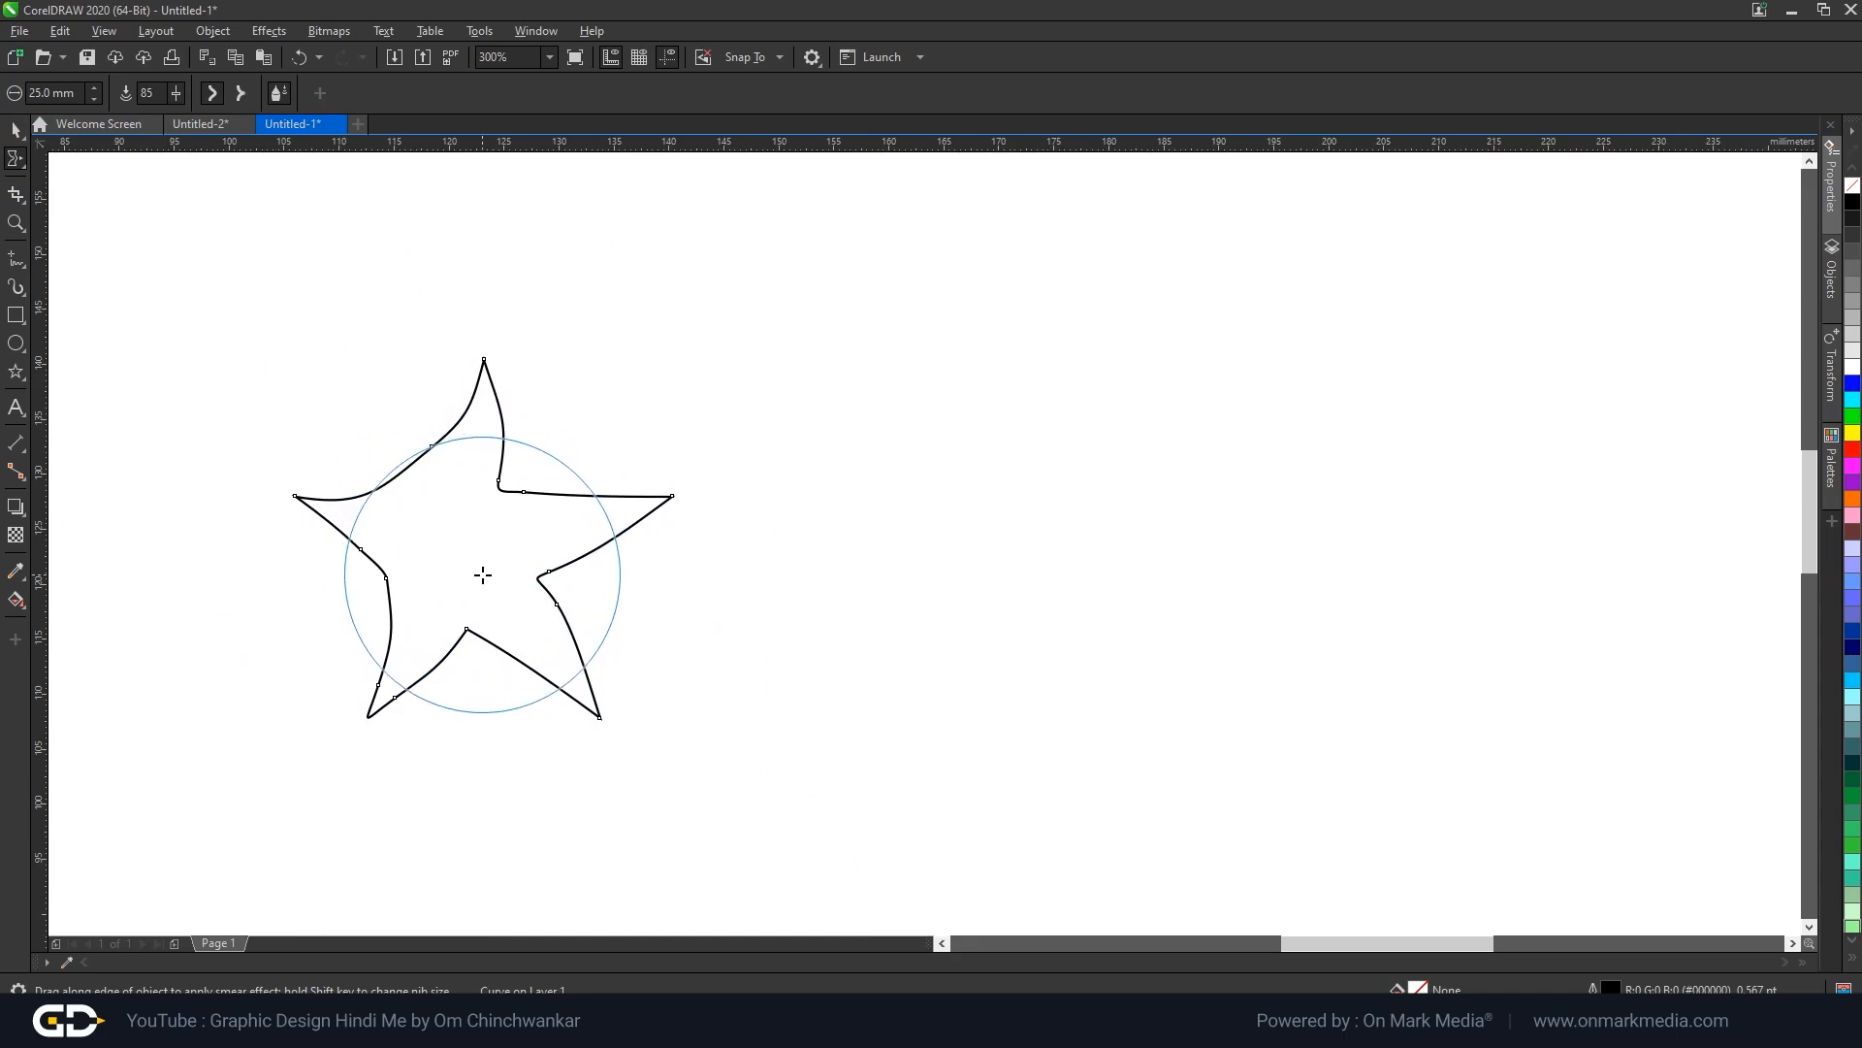
# Try the Twirl tool on the star's top arm and undo the twirl.
pyautogui.click(16, 158)
pyautogui.click(74, 231)
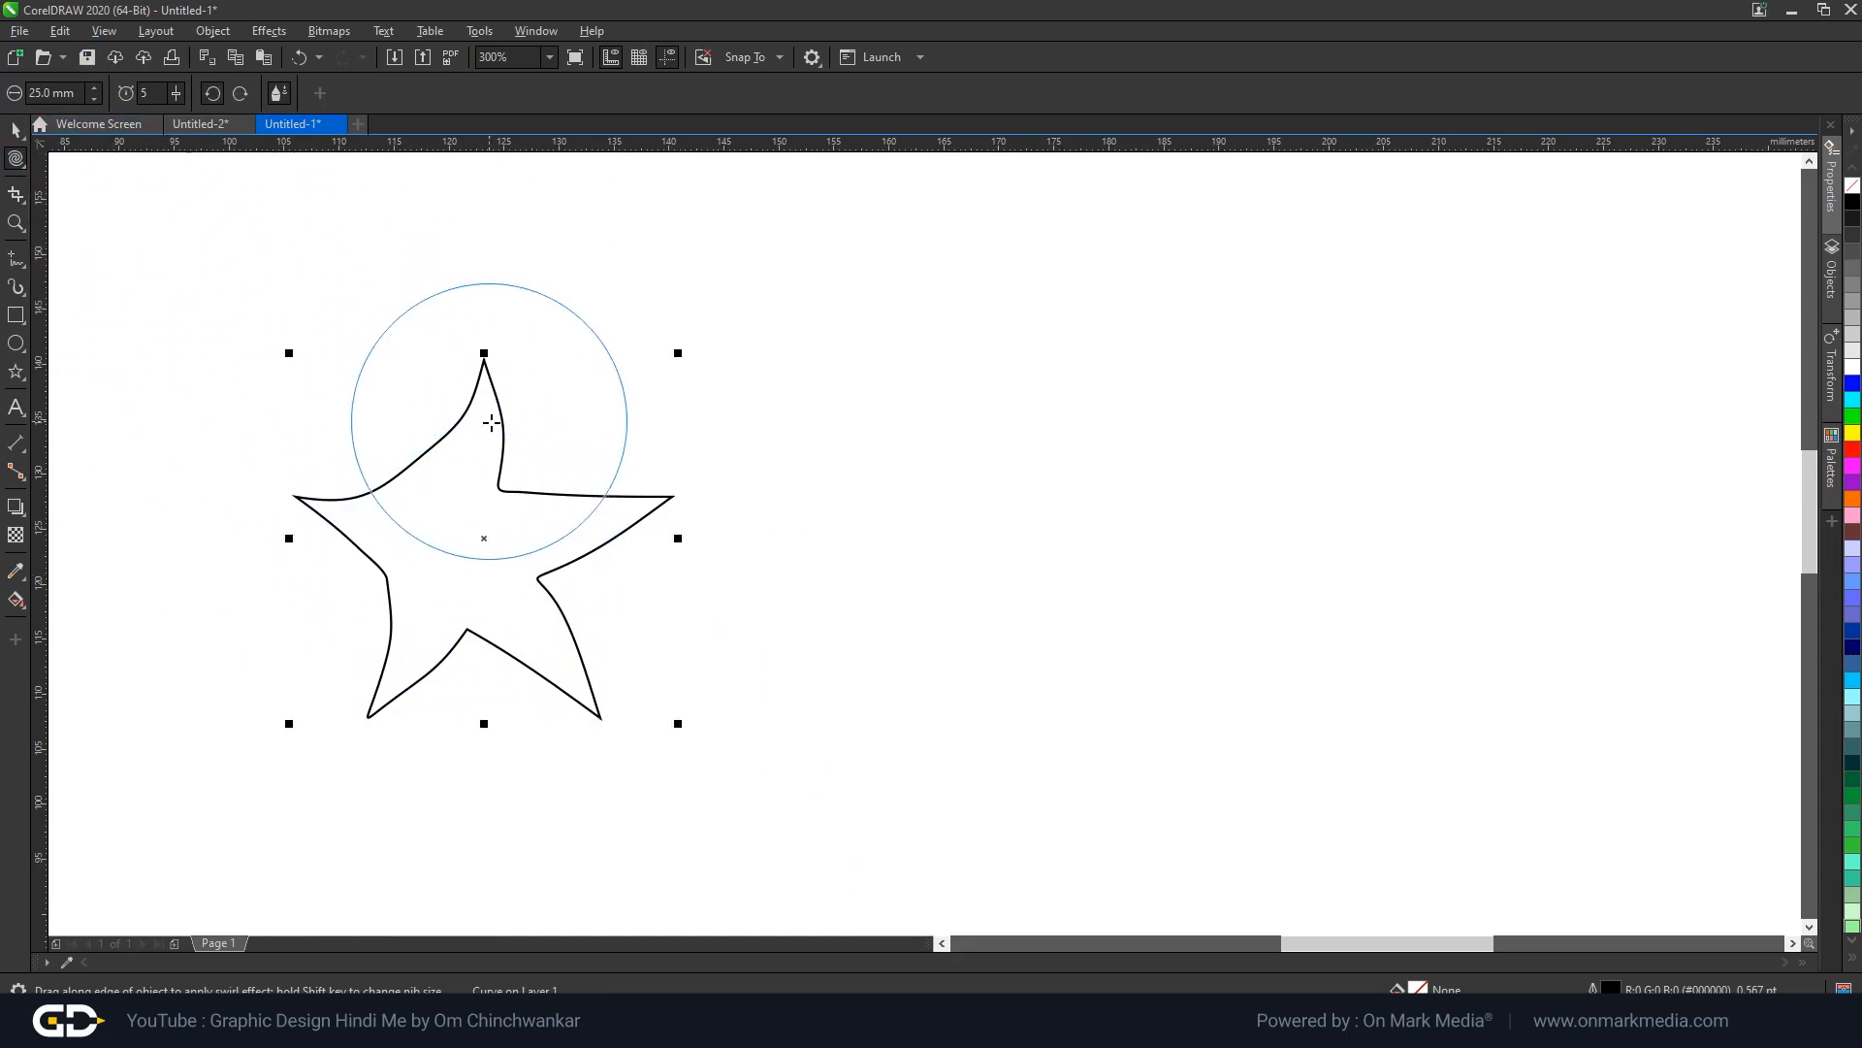
pyautogui.moveTo(483, 419)
pyautogui.mouseDown()
pyautogui.moveTo(488, 485)
pyautogui.moveTo(436, 442)
pyautogui.moveTo(508, 407)
pyautogui.mouseUp()
pyautogui.hotkey('ctrl', 'z')
# Try the Attract and Repel tool on the star's top arm and undo the distortion.
pyautogui.click(15, 158)
pyautogui.click(136, 256)
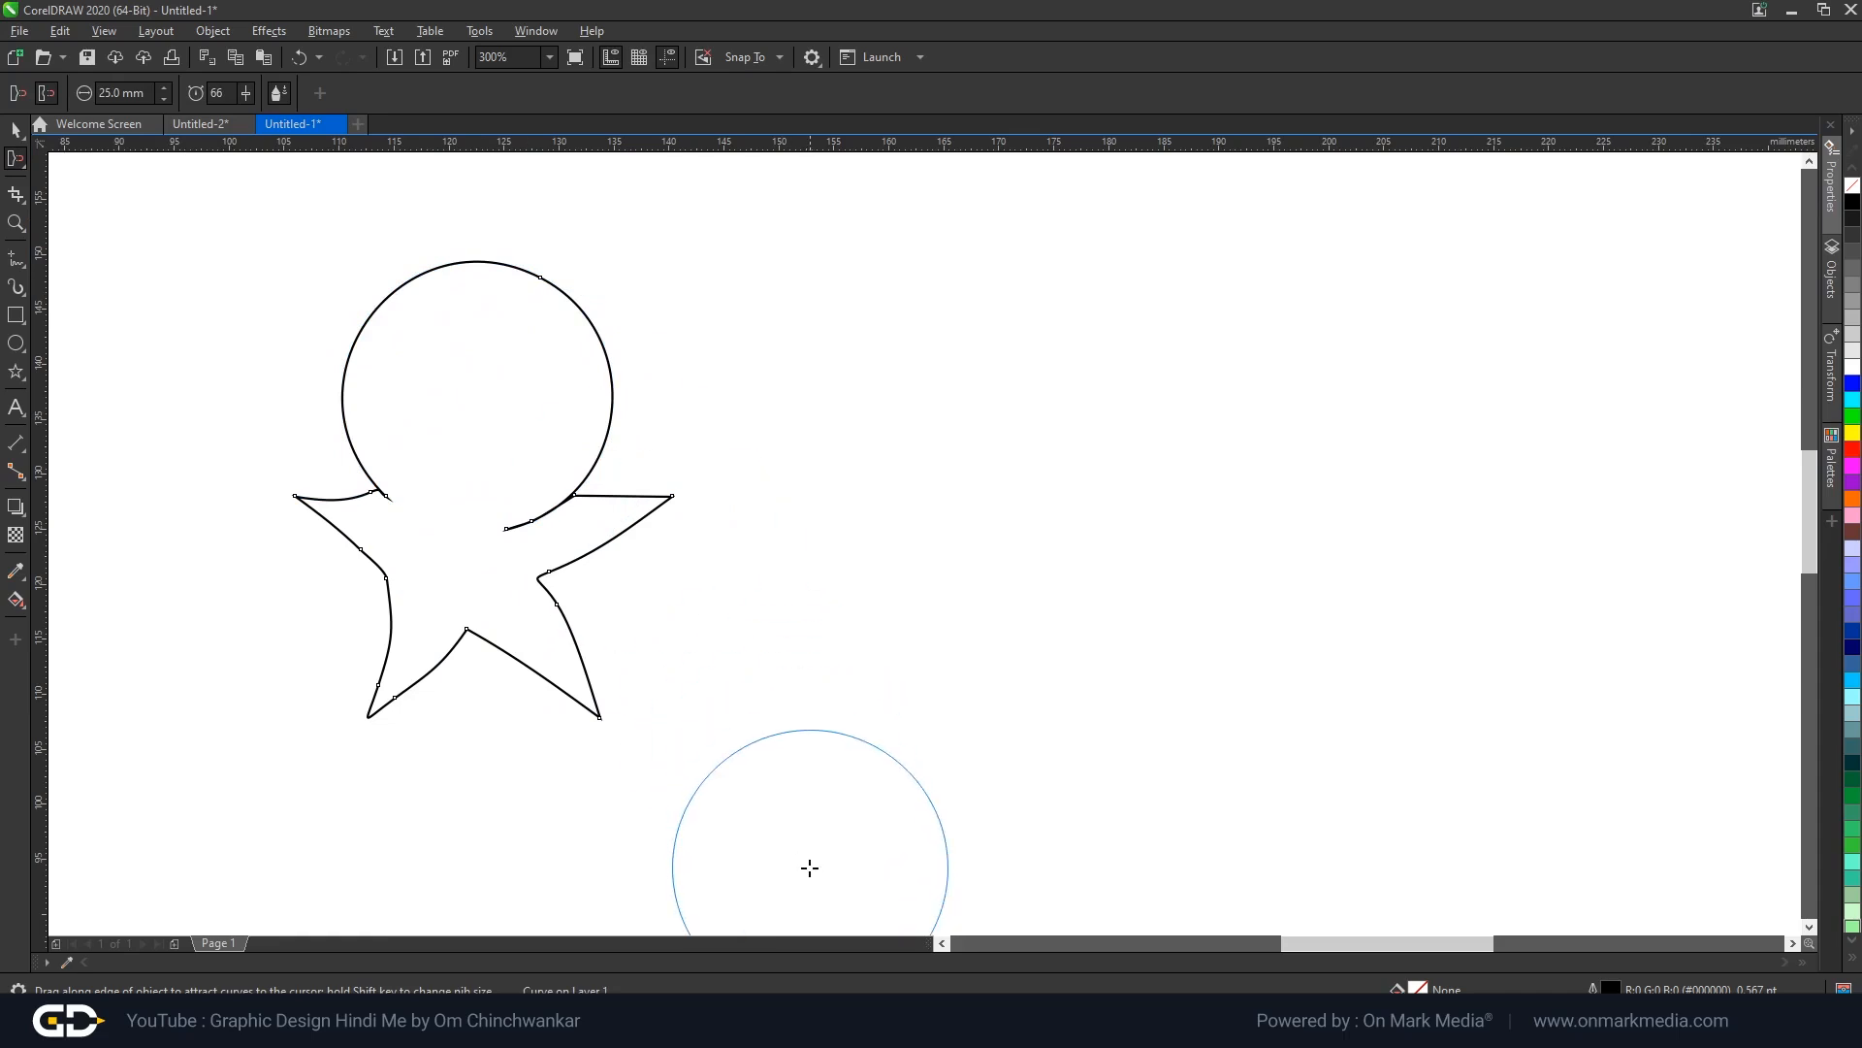
pyautogui.scroll(-4, 790, 624)
pyautogui.scroll(2, 624, 486)
pyautogui.hotkey('ctrl', 'z')
# Try the Smudge tool by pulling long thin spikes out of the star, undoing each one.
pyautogui.click(15, 159)
pyautogui.click(81, 273)
pyautogui.moveTo(514, 376); pyautogui.dragTo(1097, 731)
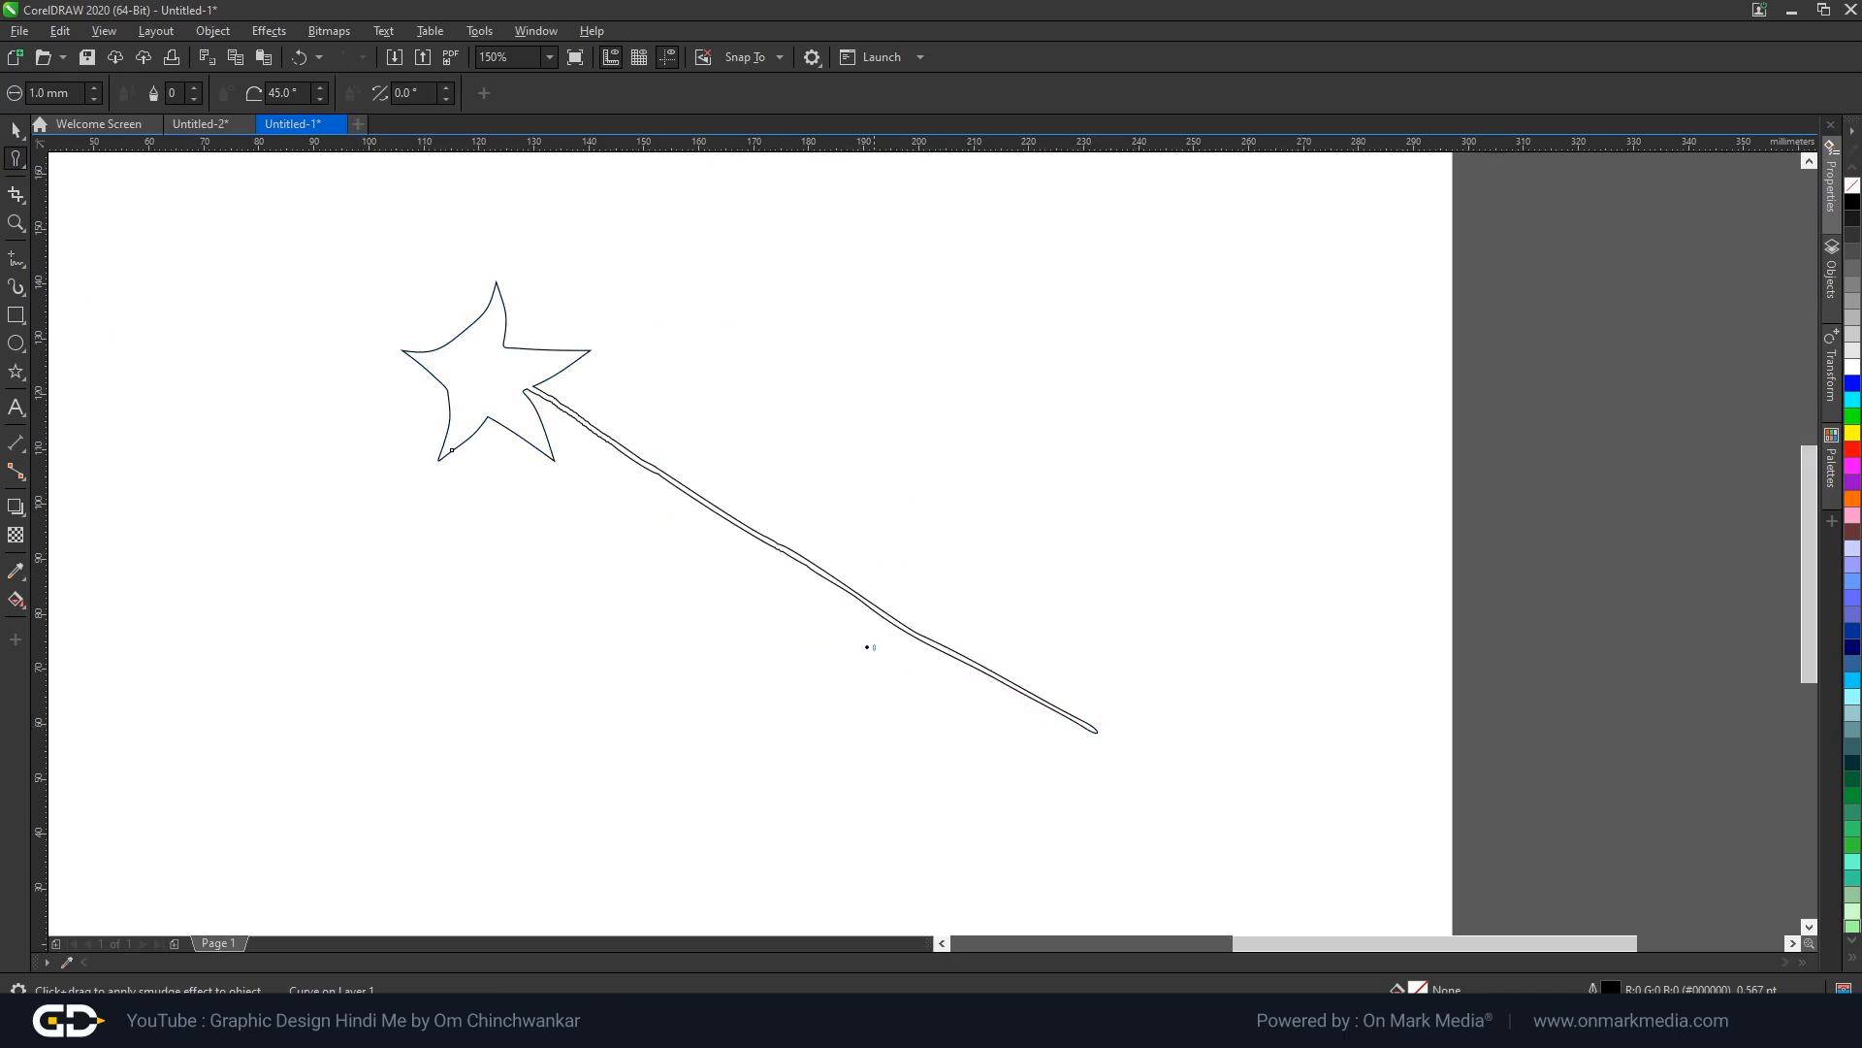
pyautogui.moveTo(483, 437); pyautogui.dragTo(508, 617)
pyautogui.hotkey('ctrl', 'z')
pyautogui.hotkey('ctrl', 'z')
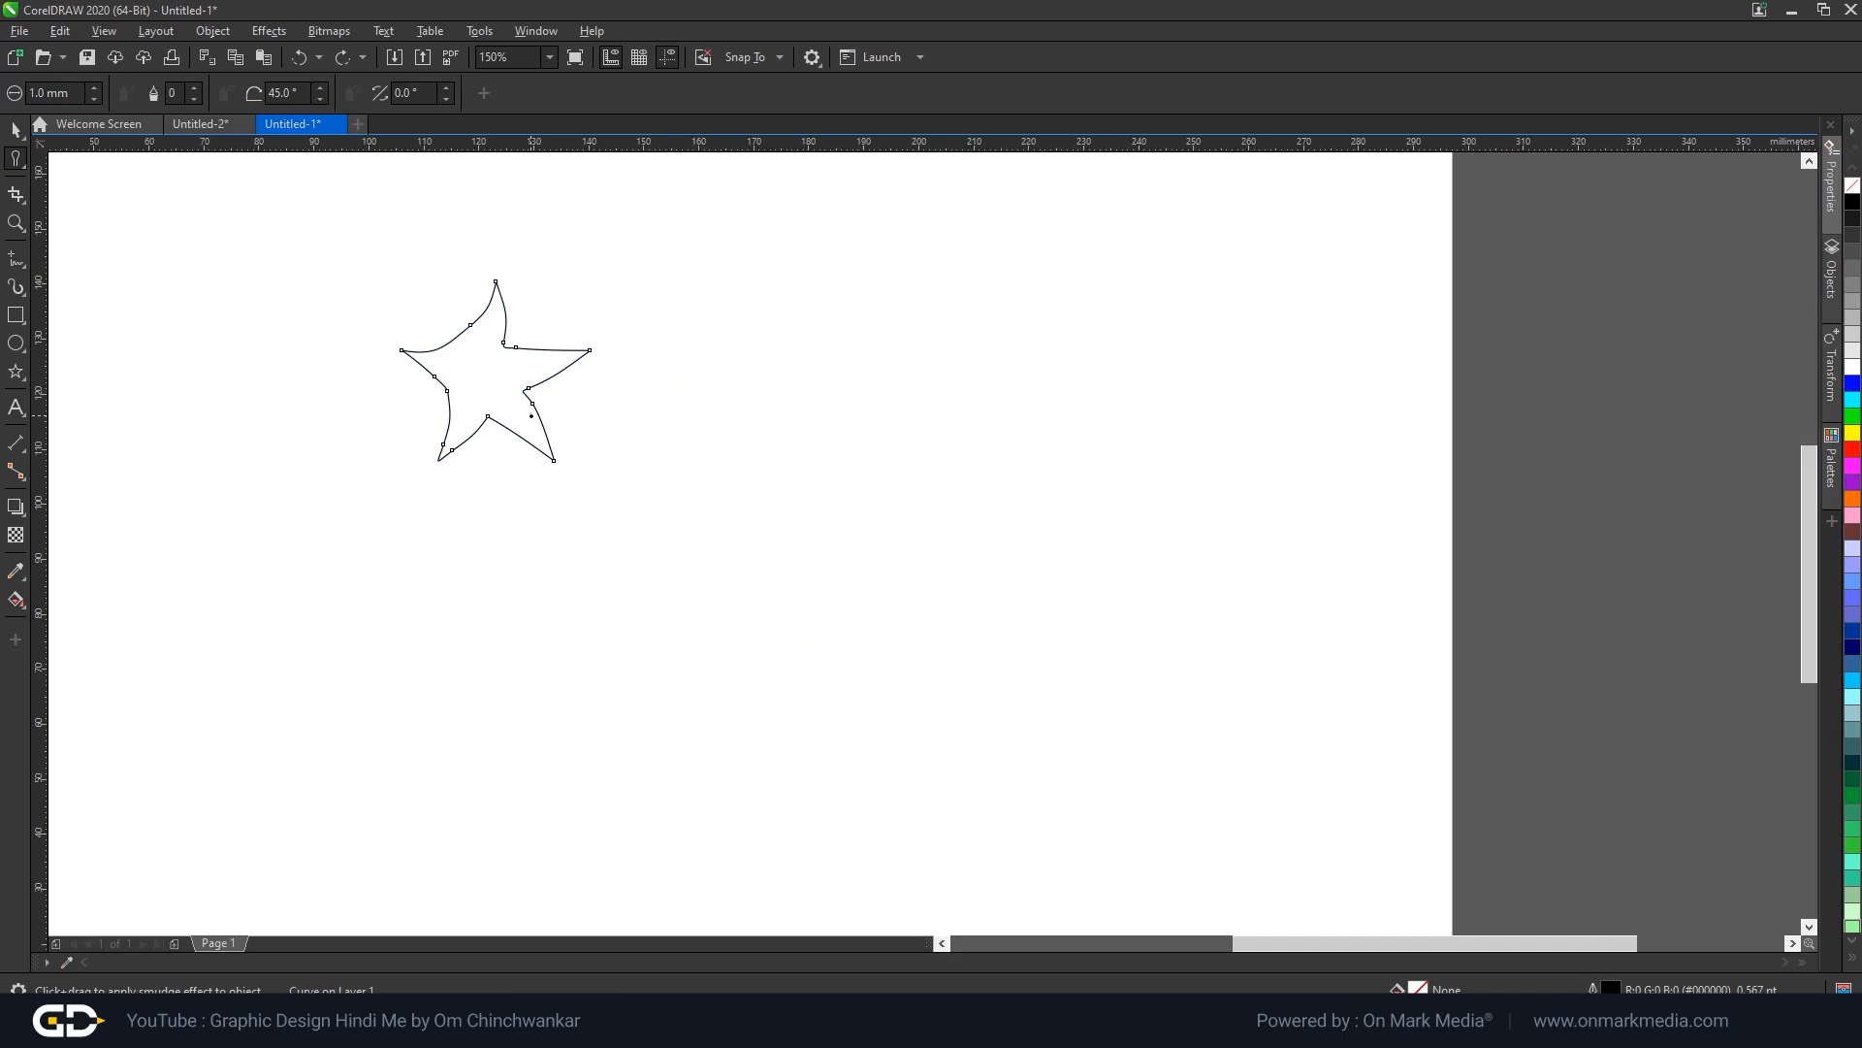
pyautogui.scroll(3, 531, 414)
pyautogui.moveTo(519, 357)
pyautogui.mouseDown()
pyautogui.moveTo(785, 459)
pyautogui.moveTo(1232, 734)
pyautogui.mouseUp()
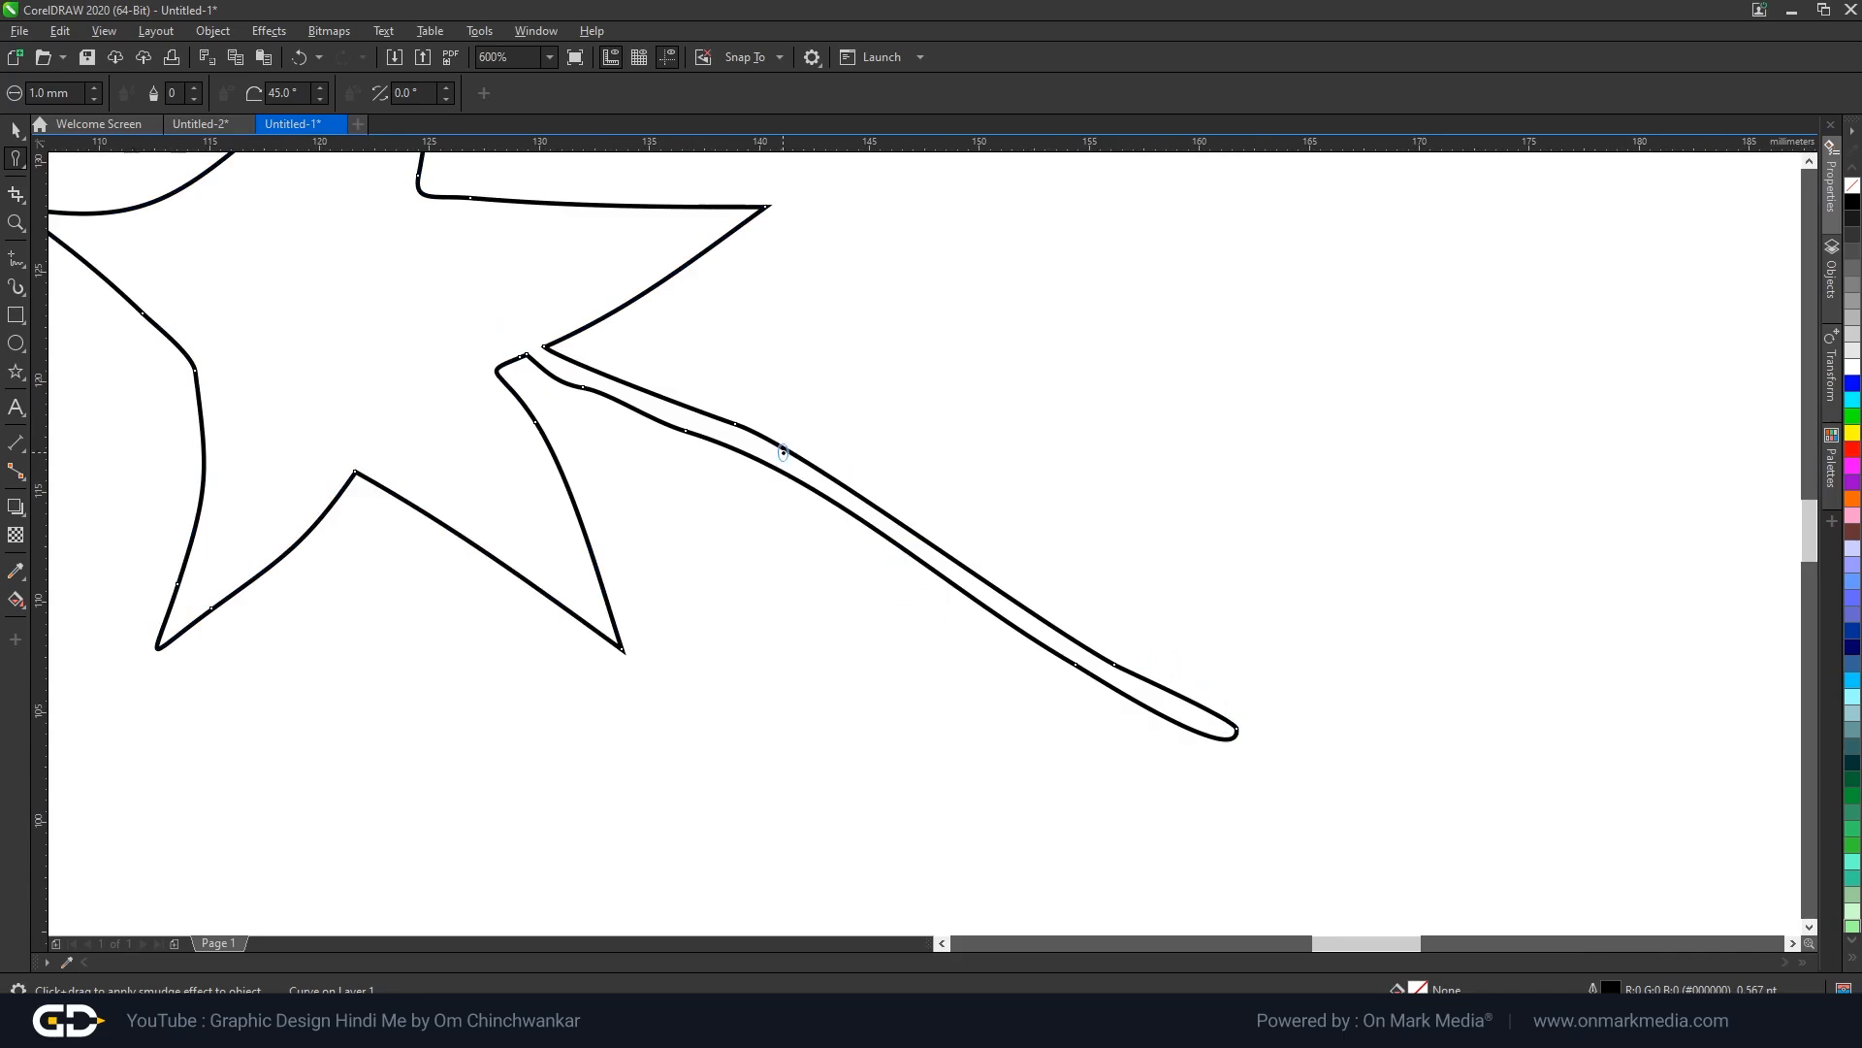
pyautogui.hotkey('ctrl', 'z')
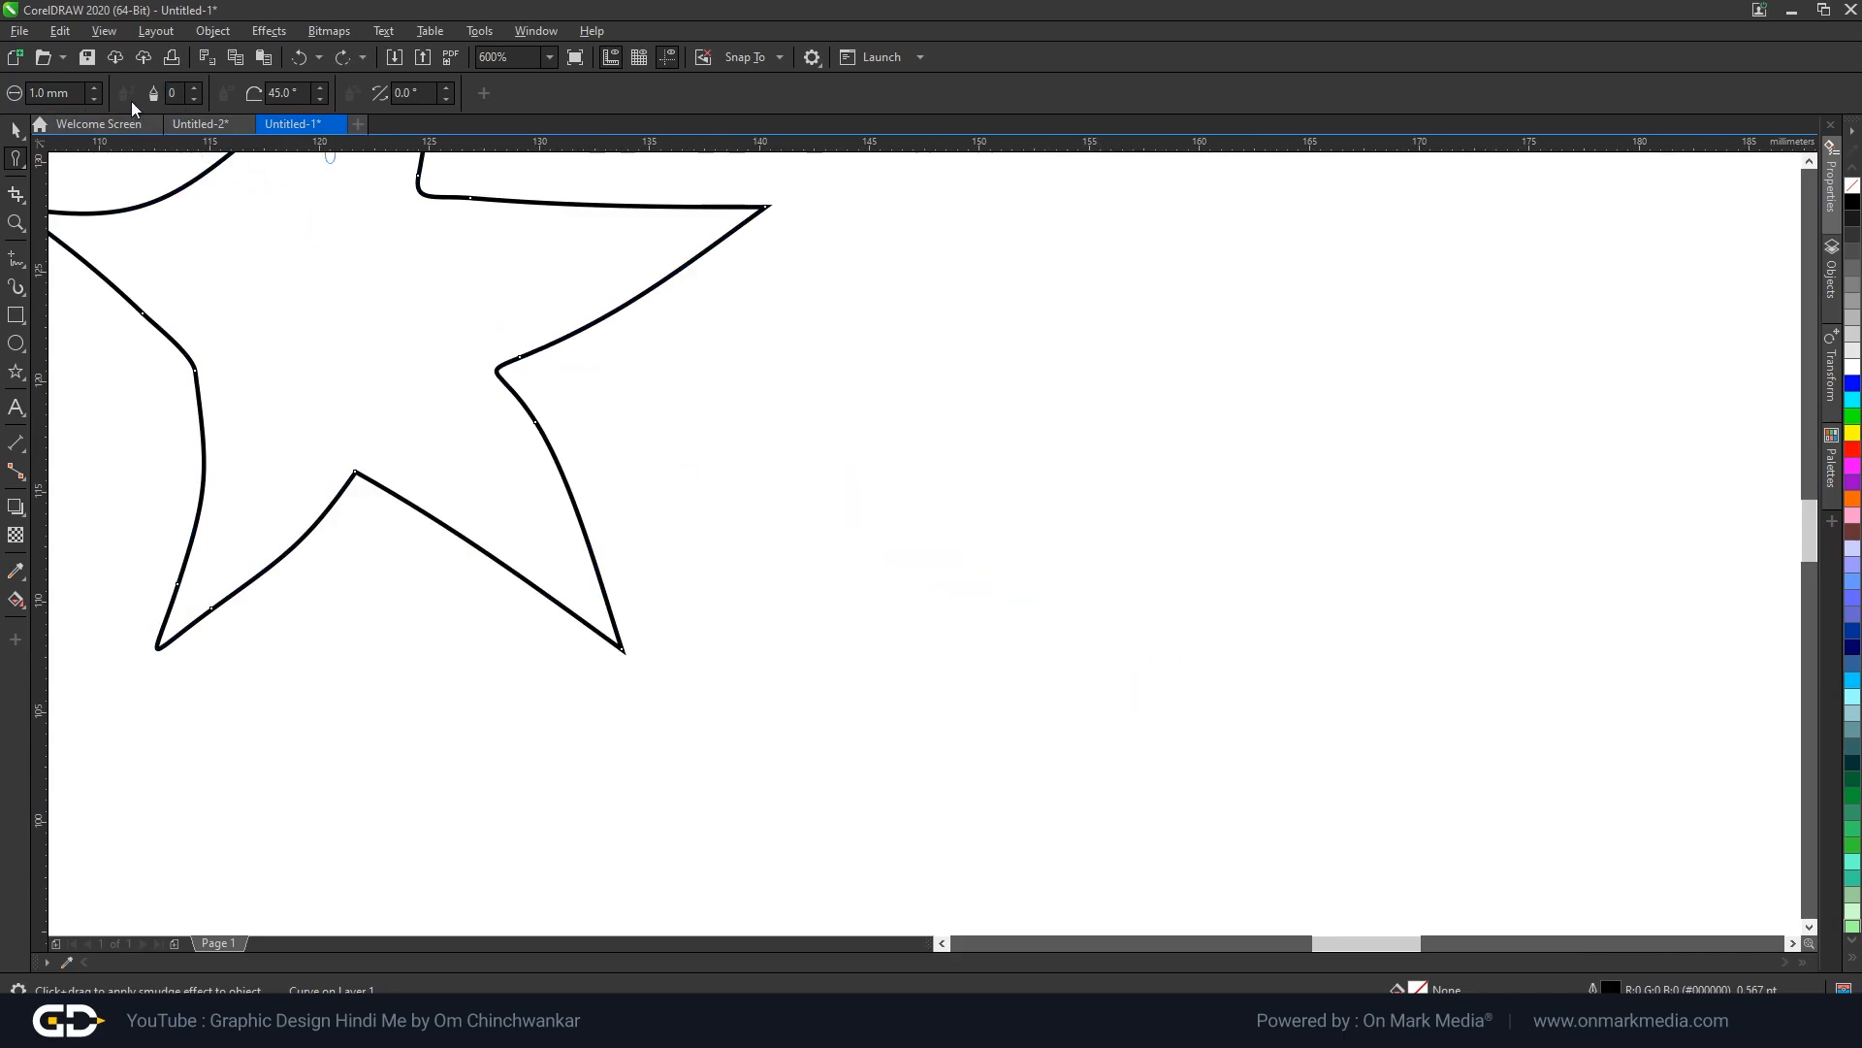
# Try the Roughen tool along the edge from the star's right inner corner toward its right tip.
pyautogui.click(21, 167)
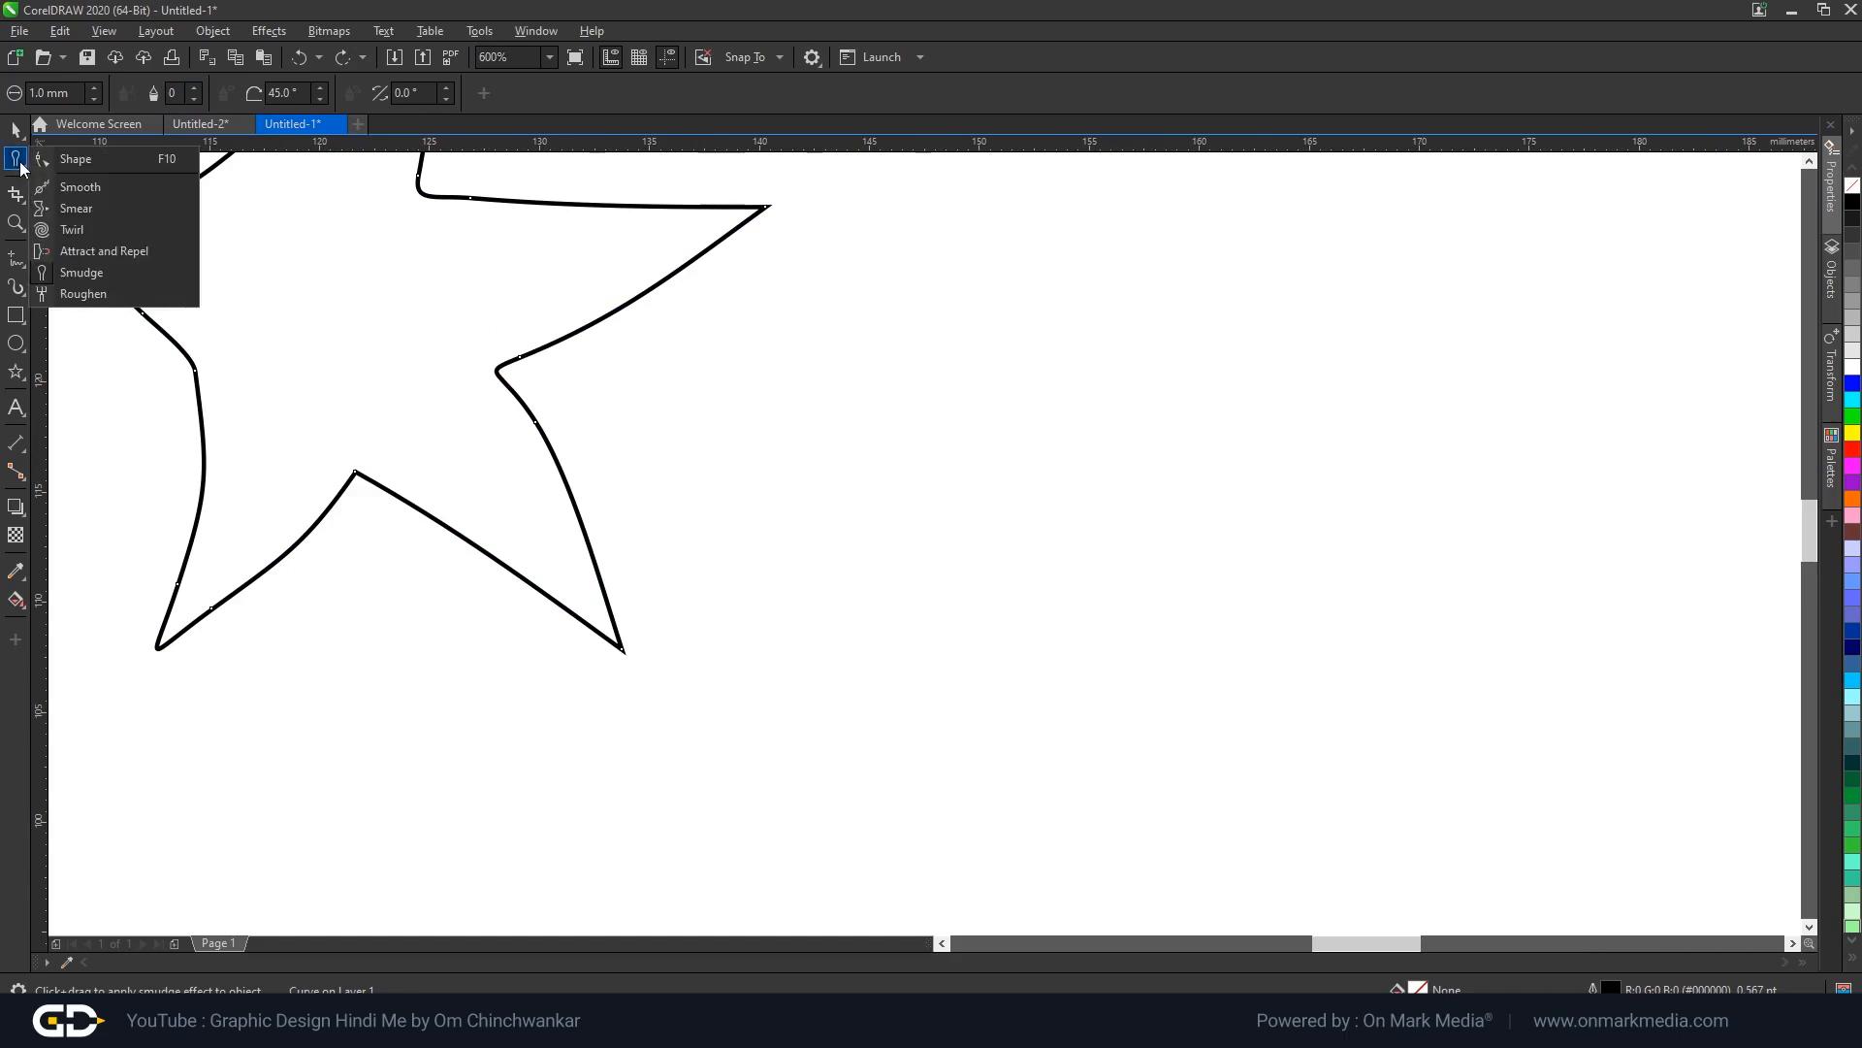
pyautogui.click(97, 297)
pyautogui.moveTo(500, 370)
pyautogui.mouseDown()
pyautogui.moveTo(528, 422)
pyautogui.moveTo(499, 369)
pyautogui.moveTo(581, 517)
pyautogui.moveTo(500, 361)
pyautogui.moveTo(575, 520)
pyautogui.moveTo(503, 367)
pyautogui.moveTo(659, 296)
pyautogui.mouseUp()
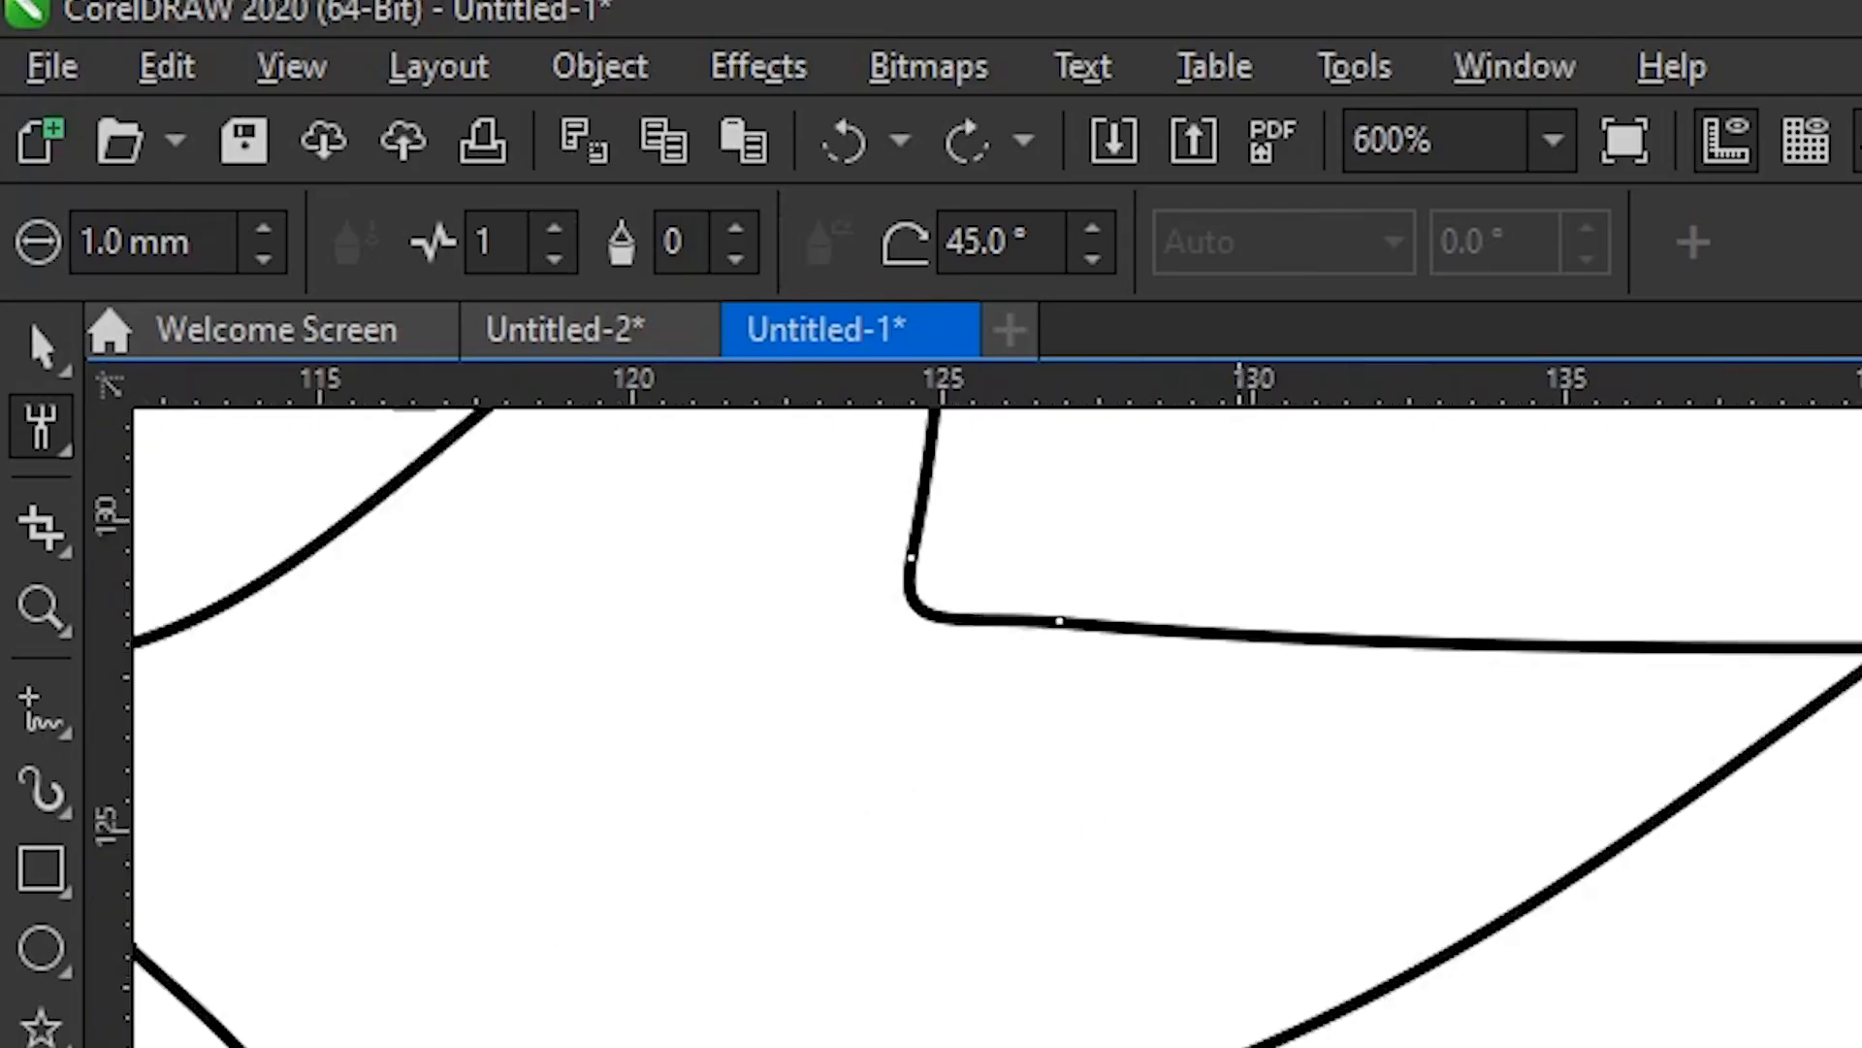
pyautogui.scroll(1, 1225, 1033)
pyautogui.moveTo(1054, 979)
pyautogui.mouseDown()
pyautogui.moveTo(1026, 944)
pyautogui.moveTo(1720, 660)
pyautogui.mouseUp()
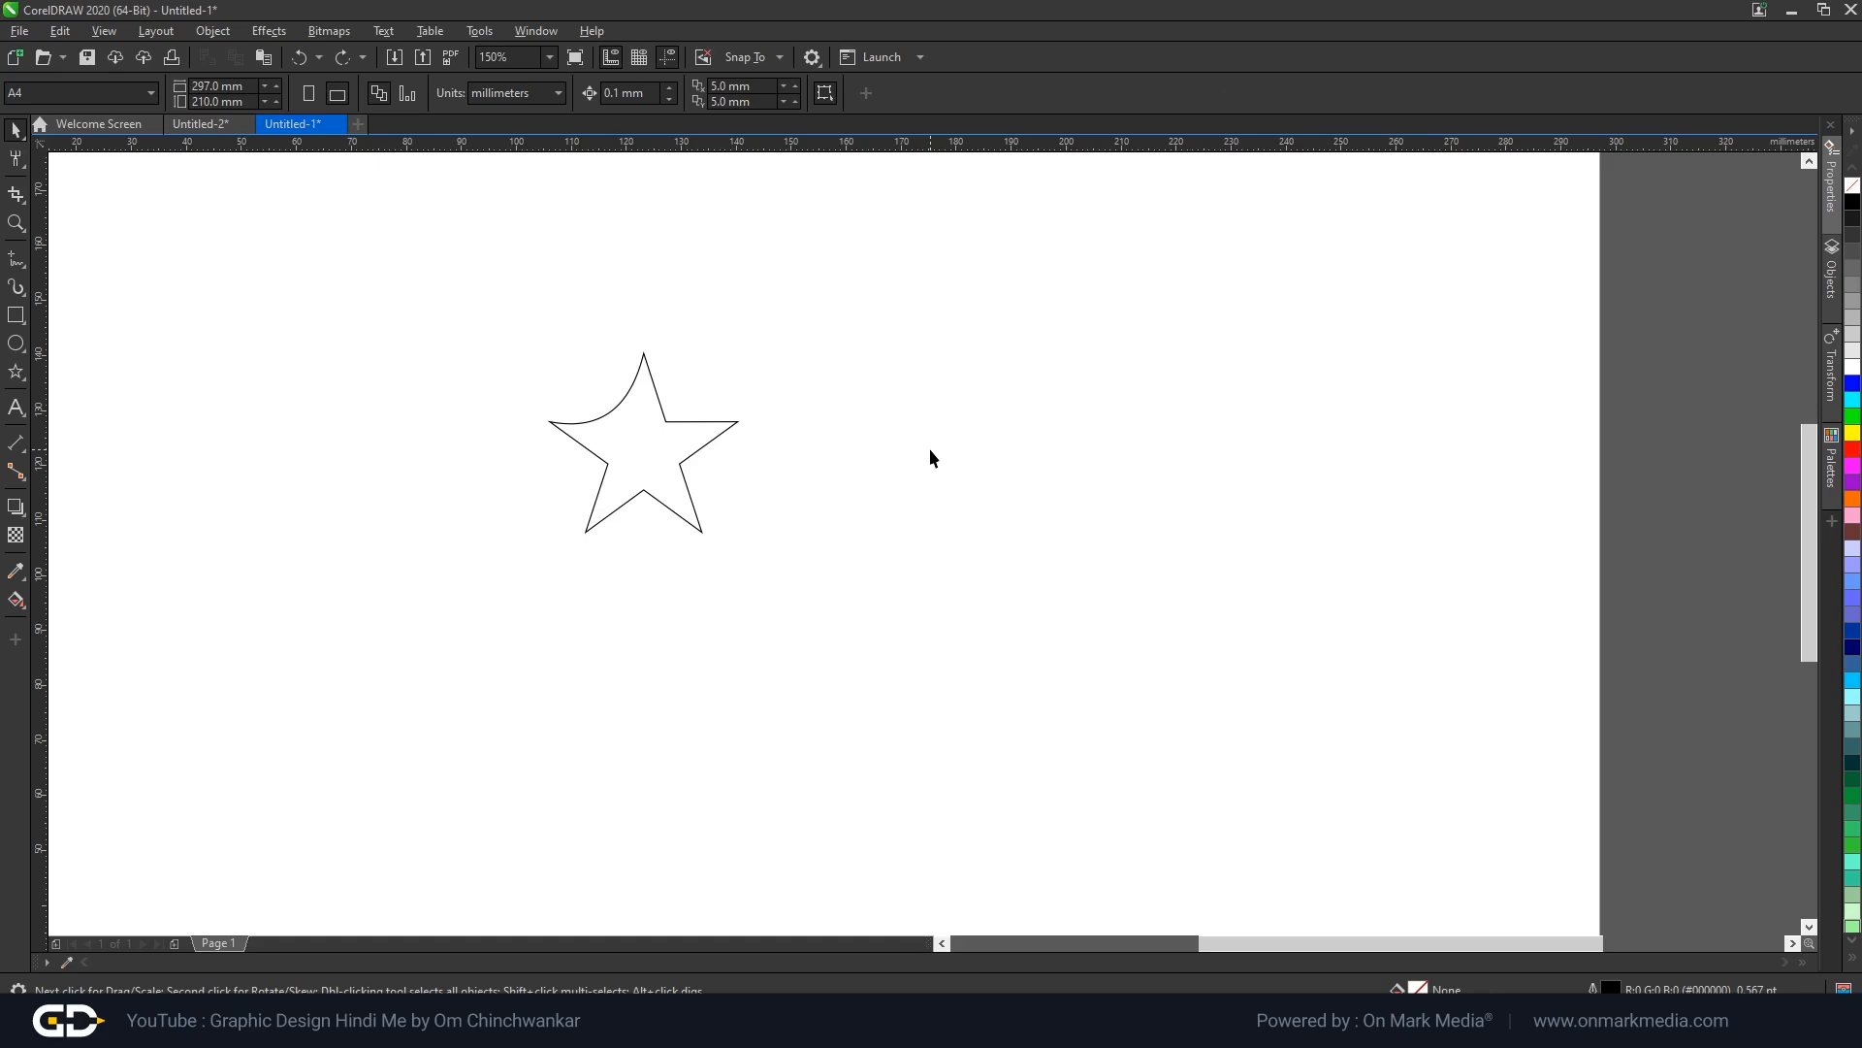
# Select the star for node editing with the Shape tool, adding and removing a node on the straight edge below its top tip.
pyautogui.scroll(2, 686, 417)
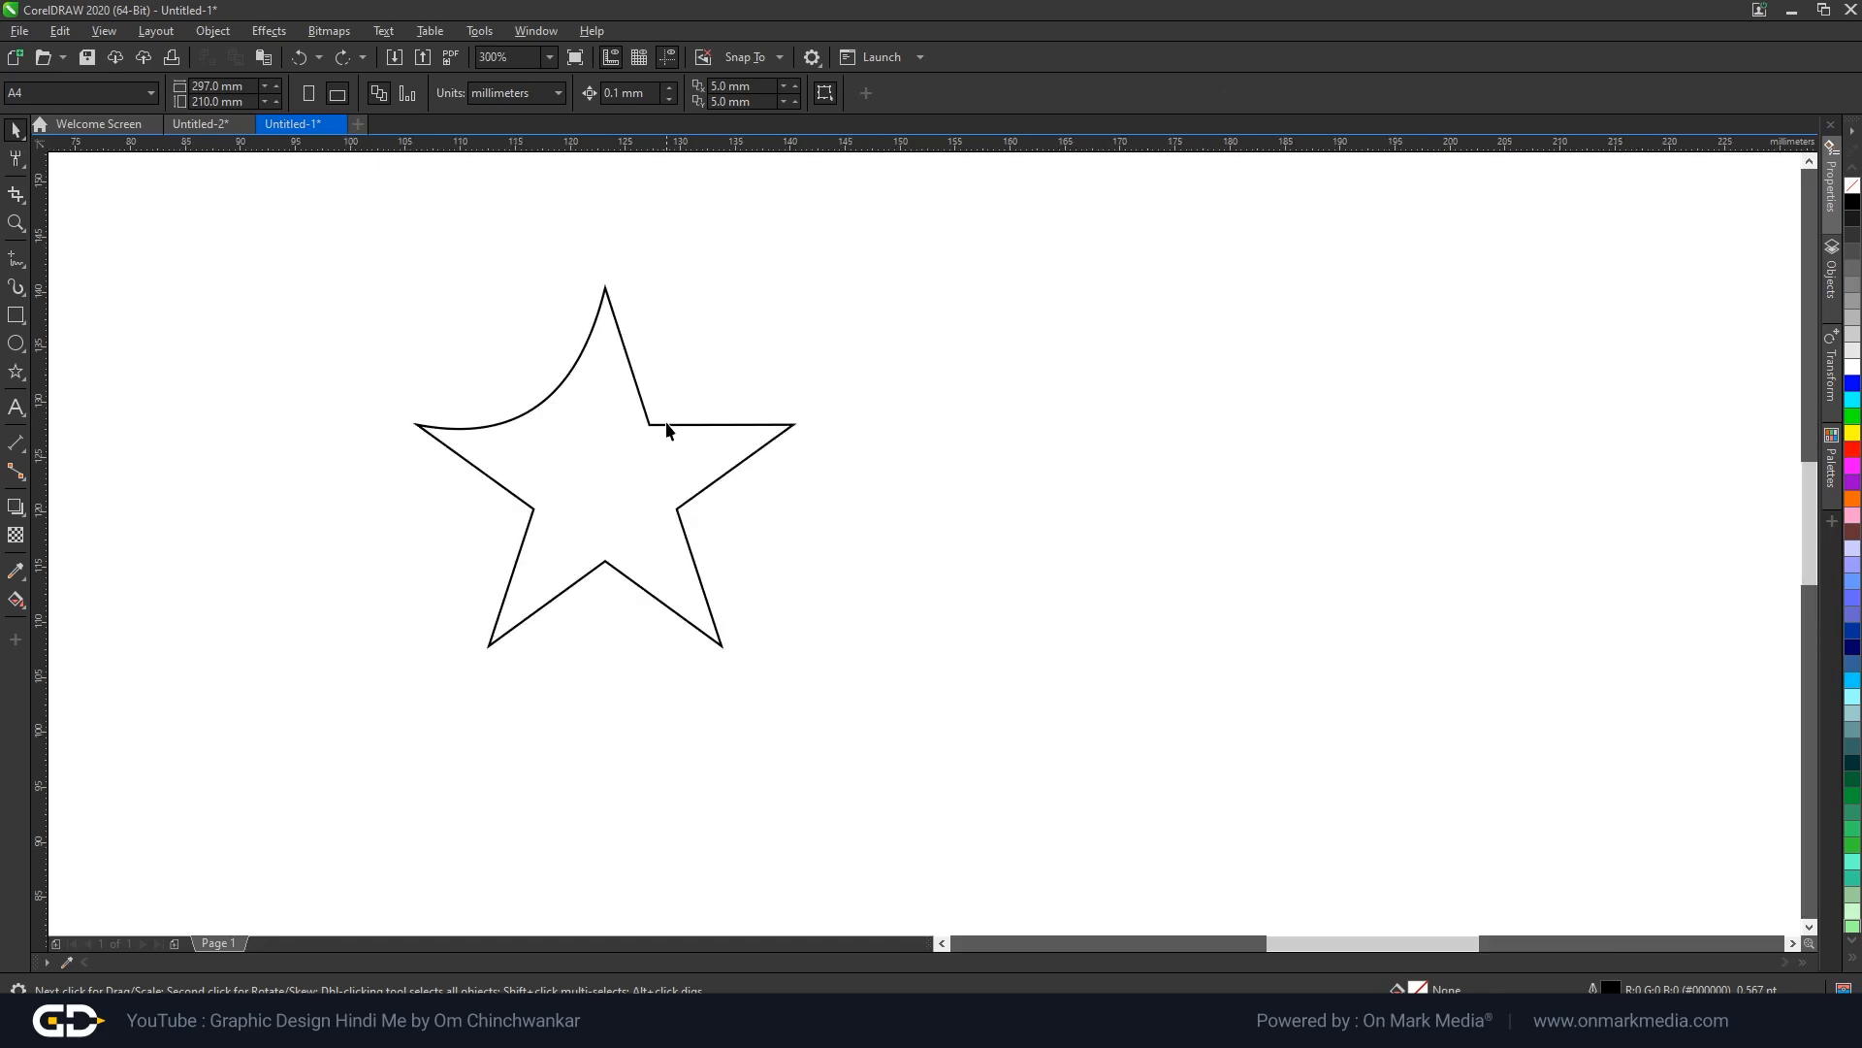
pyautogui.press('F10')
pyautogui.click(669, 424)
pyautogui.scroll(2, 669, 428)
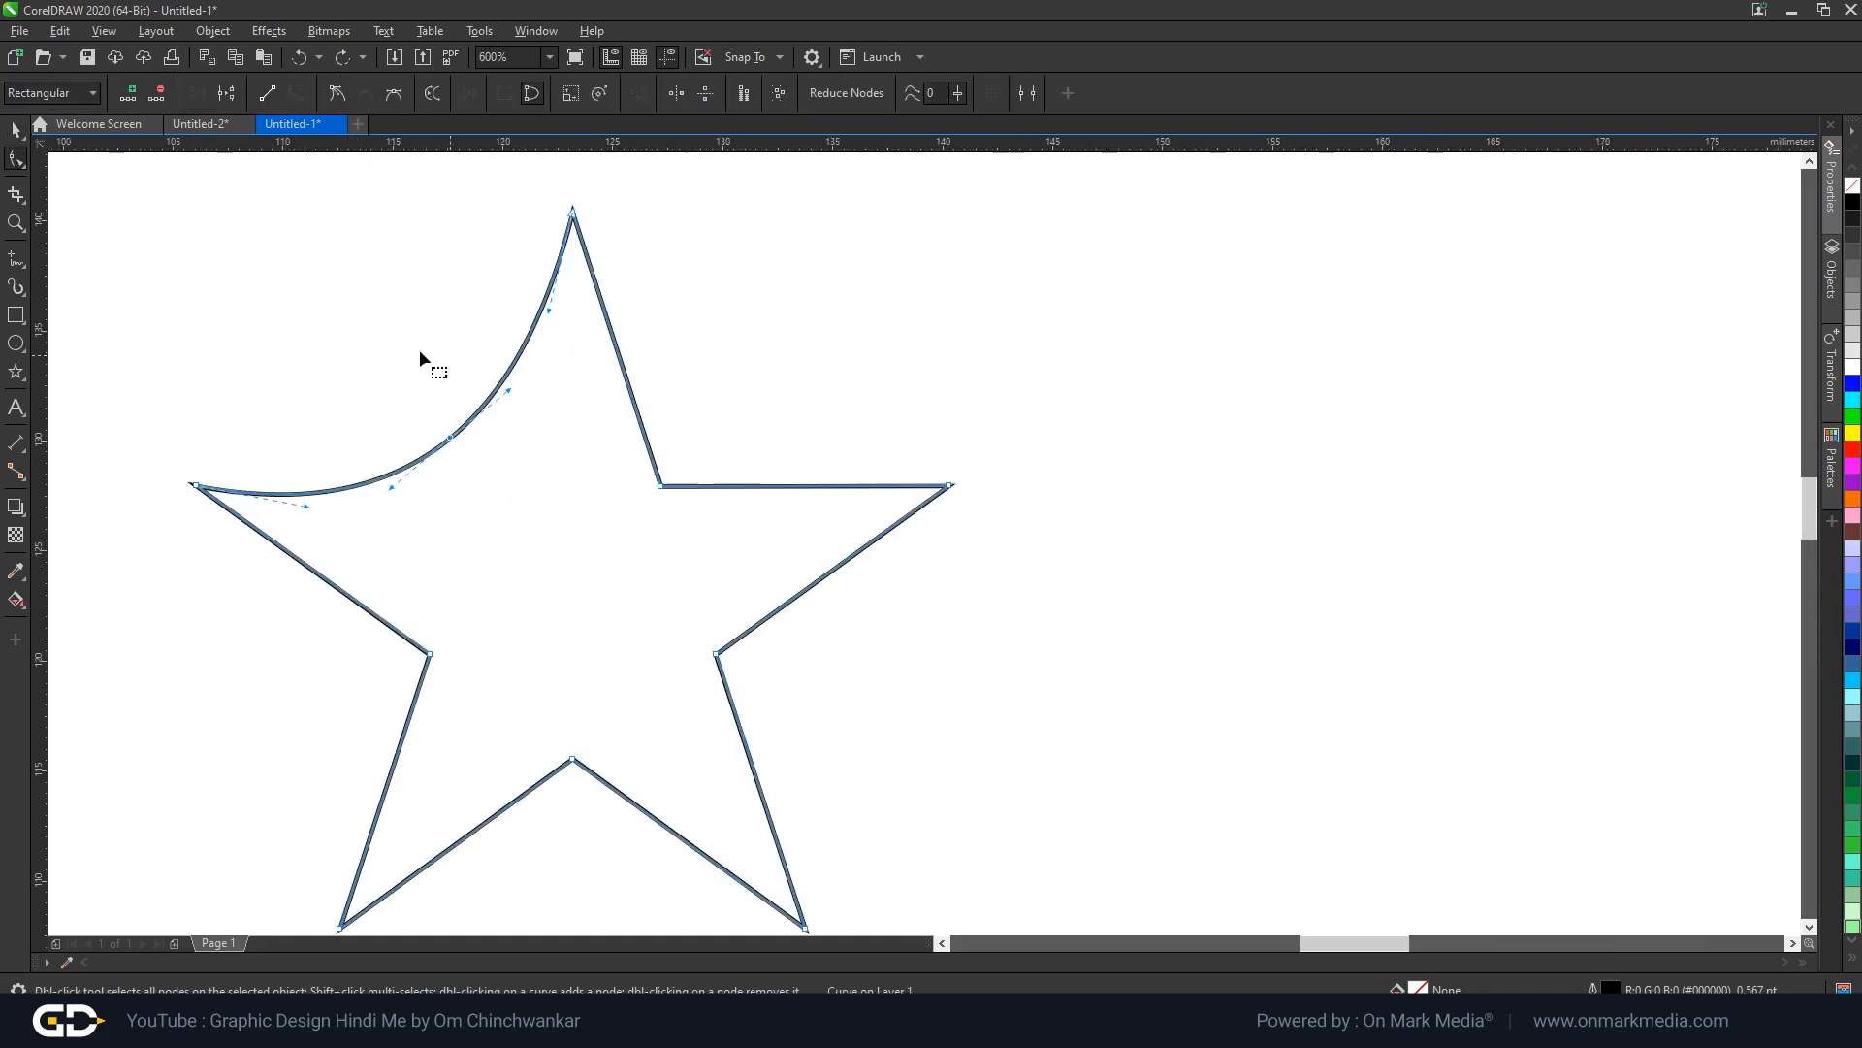
pyautogui.click(9, 163)
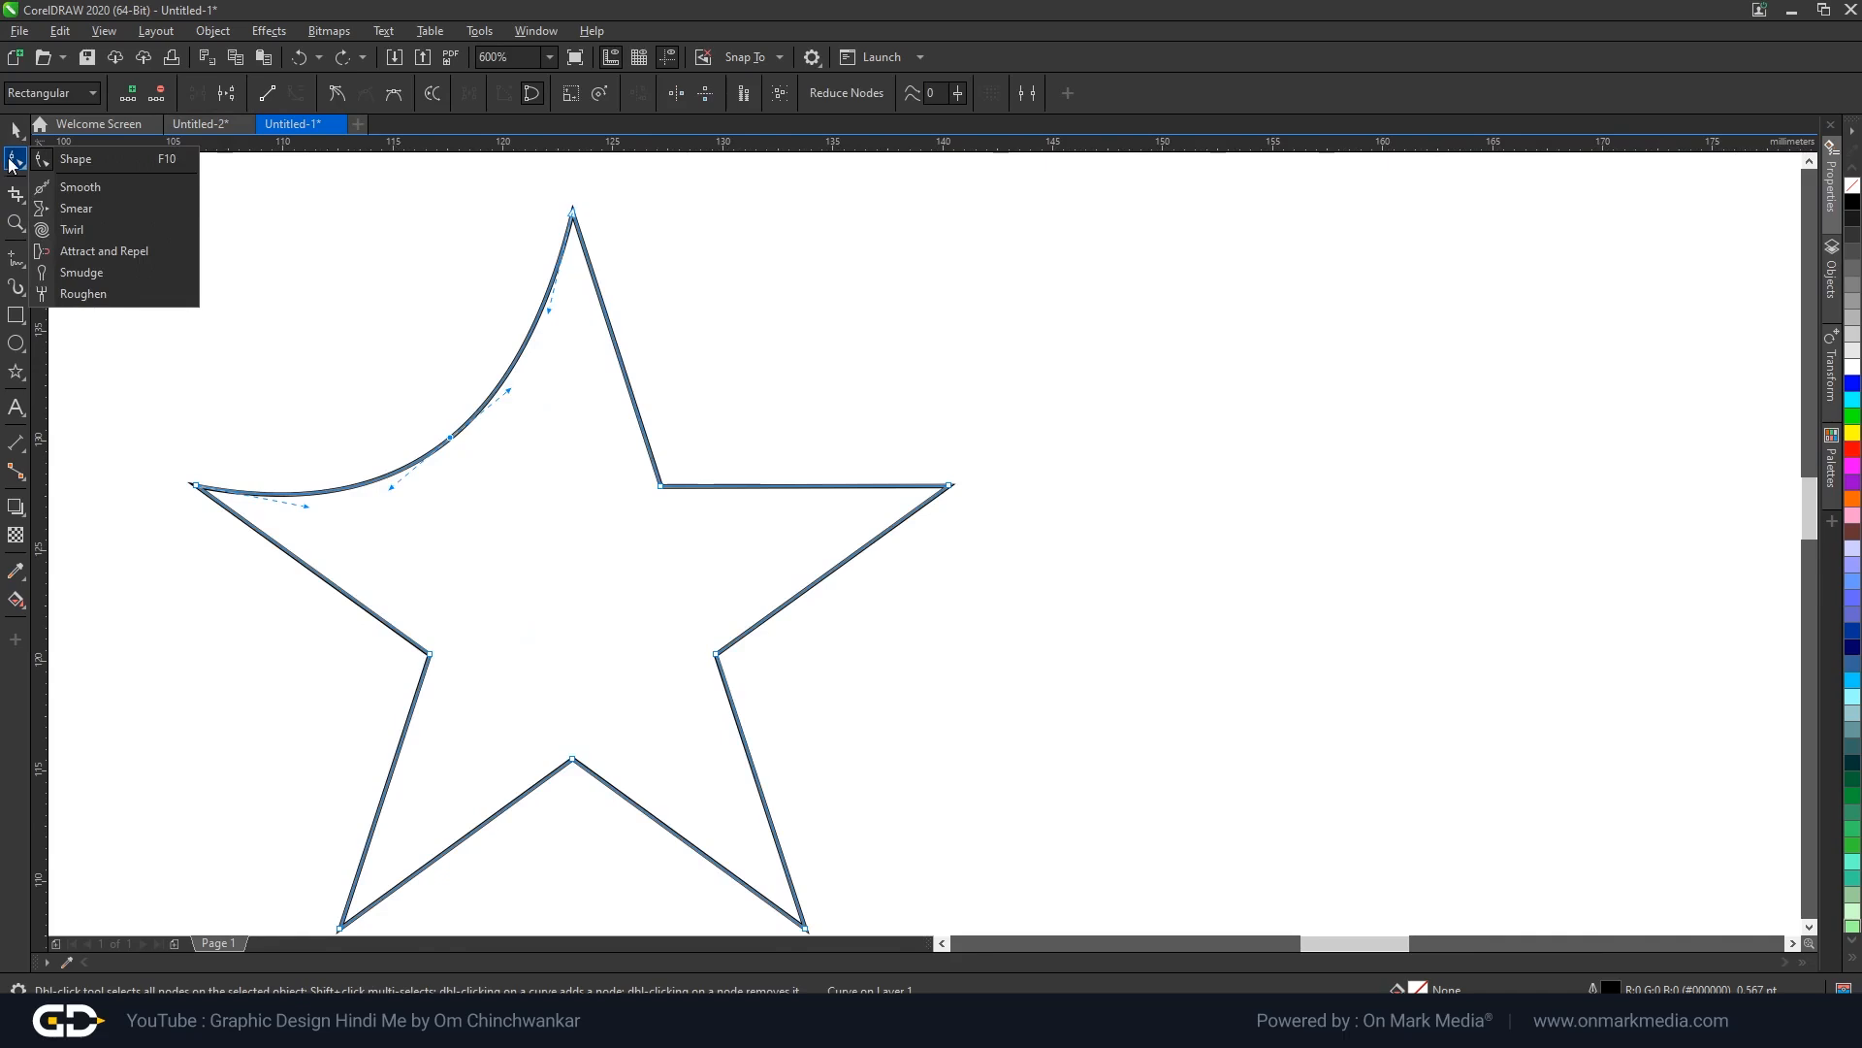
pyautogui.click(16, 165)
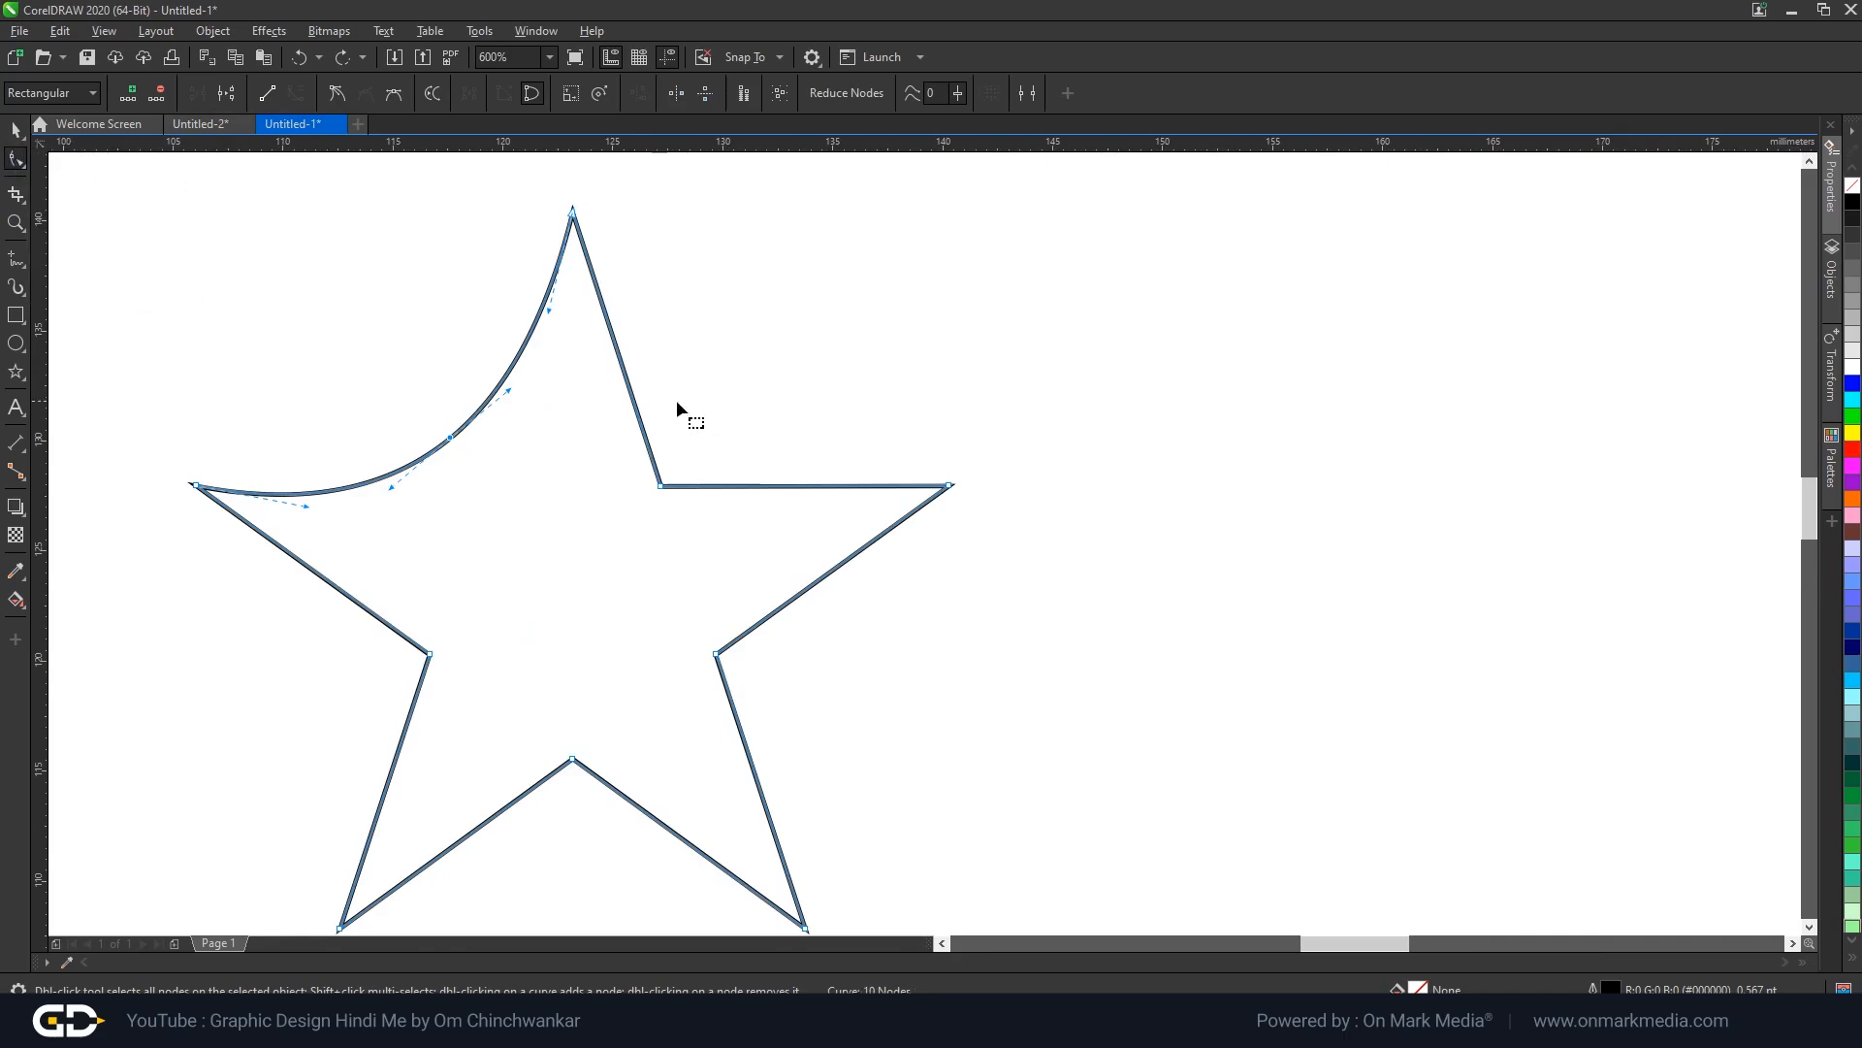
pyautogui.doubleClick(630, 394)
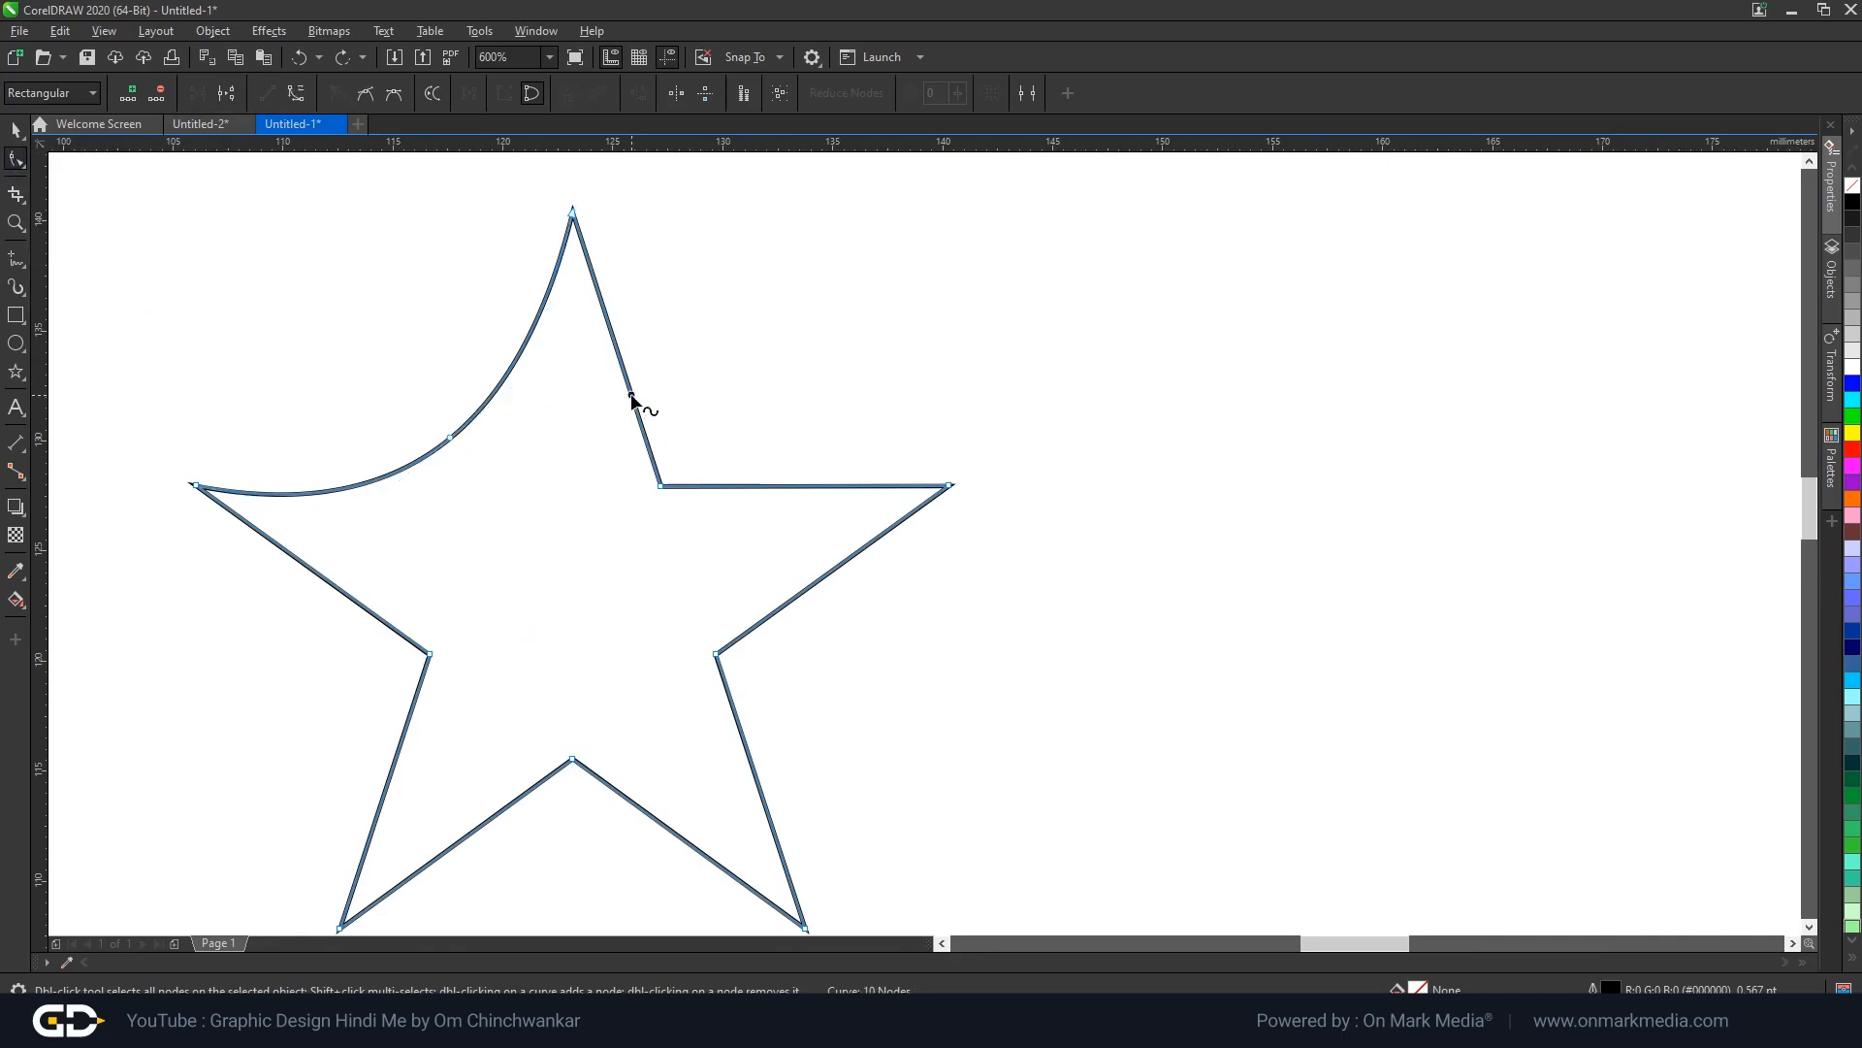
pyautogui.doubleClick(630, 394)
# Convert the straight edge between the star's top tip and upper-right inner corner to a curve and bend it outward.
pyautogui.doubleClick(619, 359)
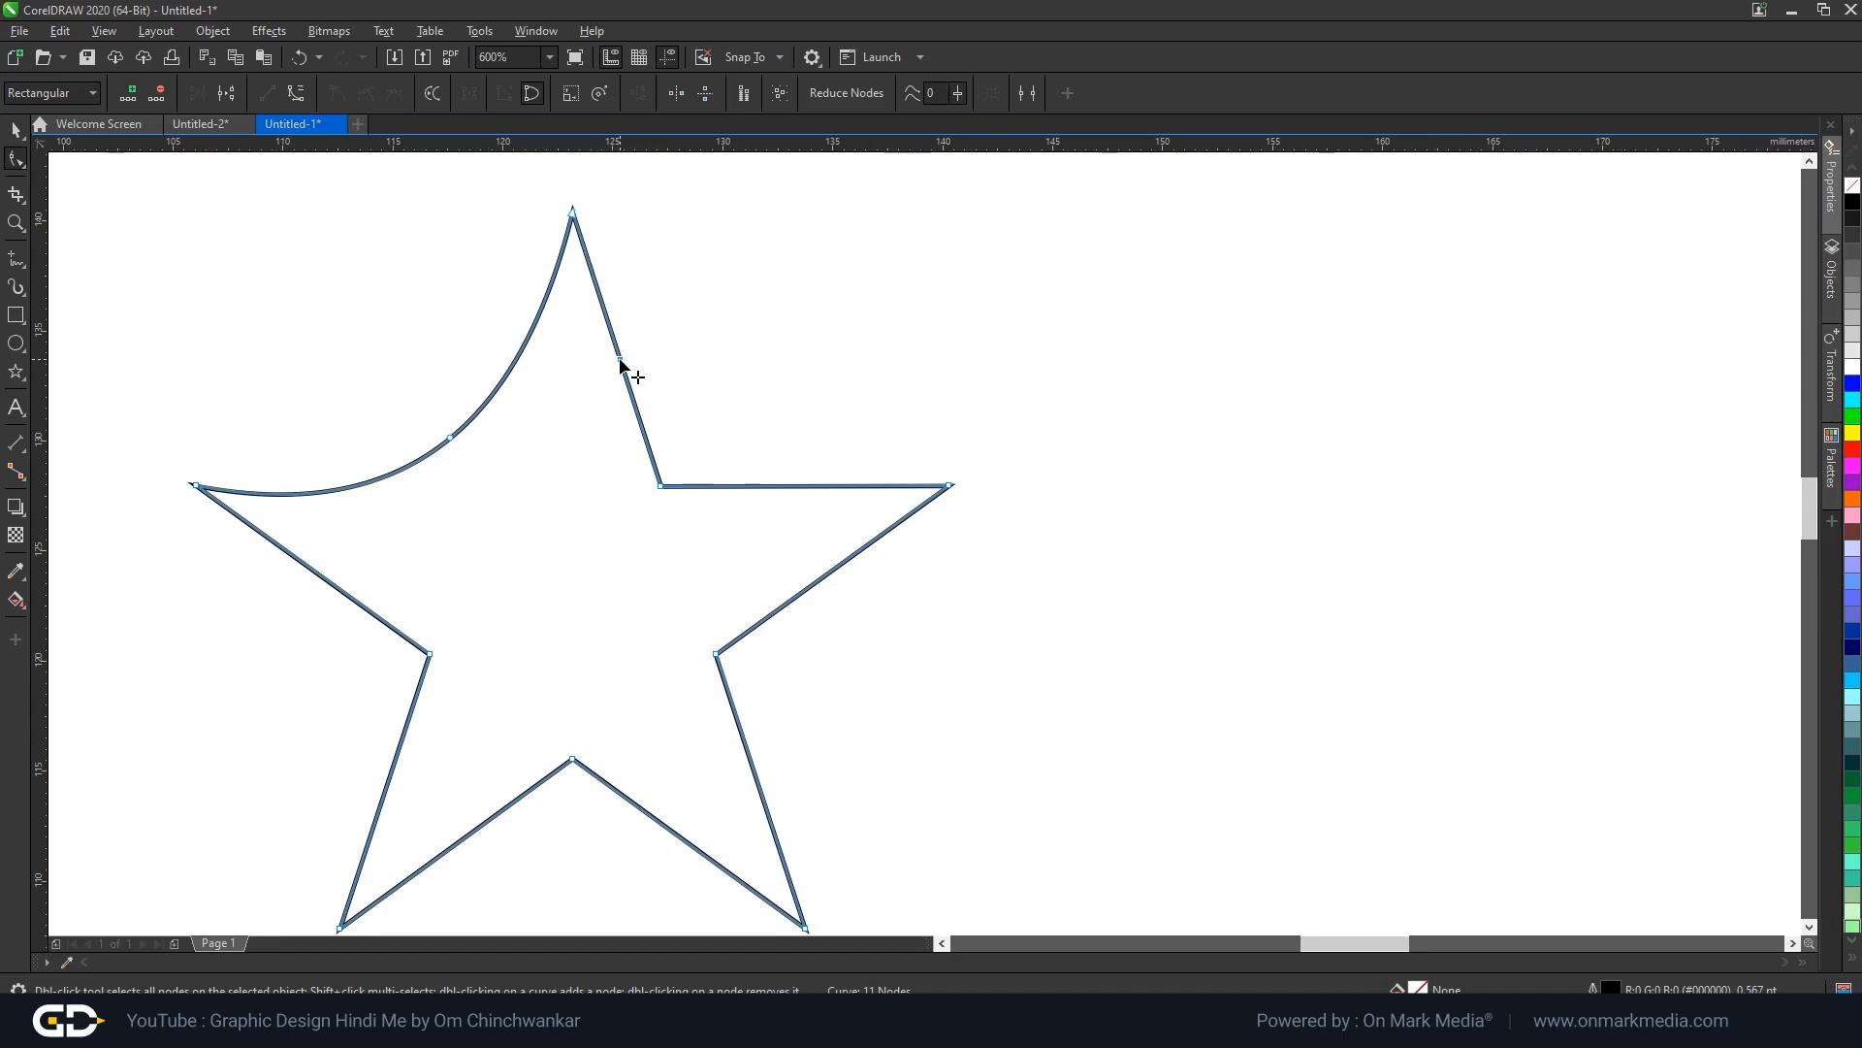
pyautogui.rightClick(619, 357)
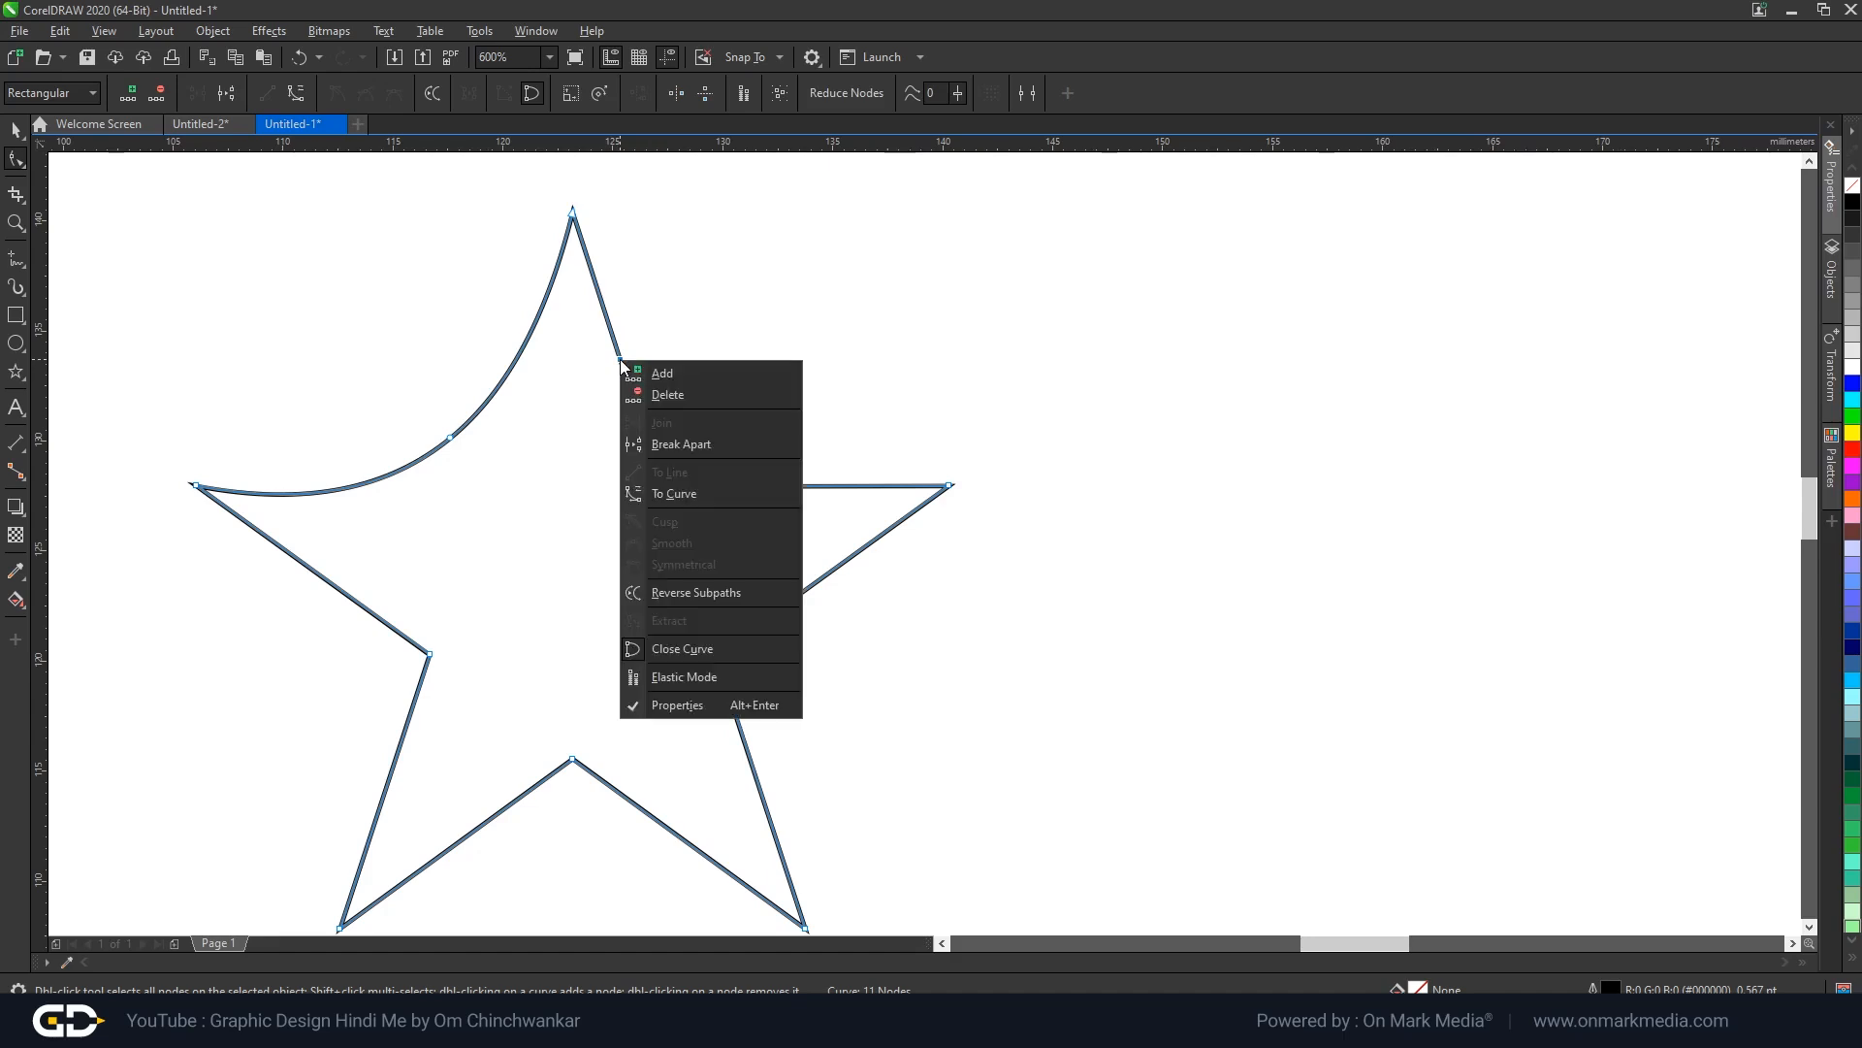
pyautogui.click(669, 493)
pyautogui.moveTo(627, 372)
pyautogui.mouseDown()
pyautogui.moveTo(647, 360)
pyautogui.moveTo(632, 365)
pyautogui.mouseUp()
pyautogui.press('F3')
pyautogui.press('space')
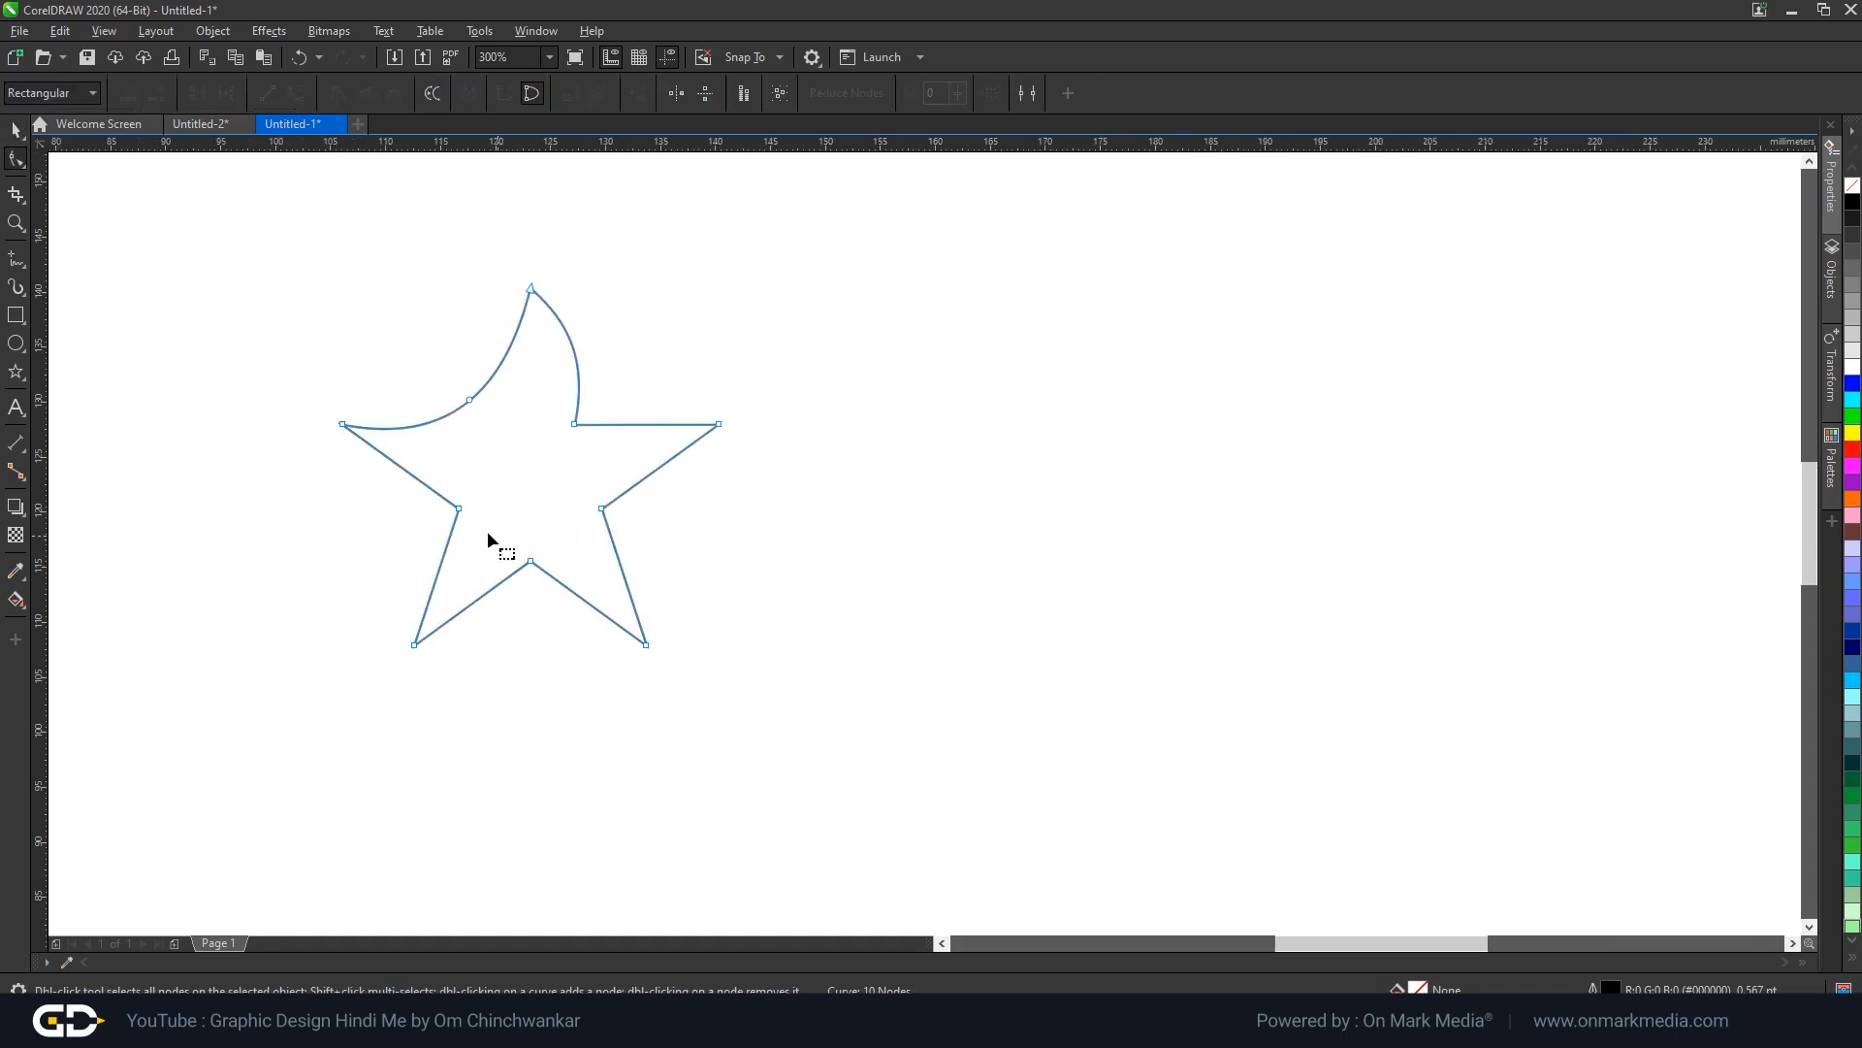
pyautogui.click(15, 131)
pyautogui.click(242, 310)
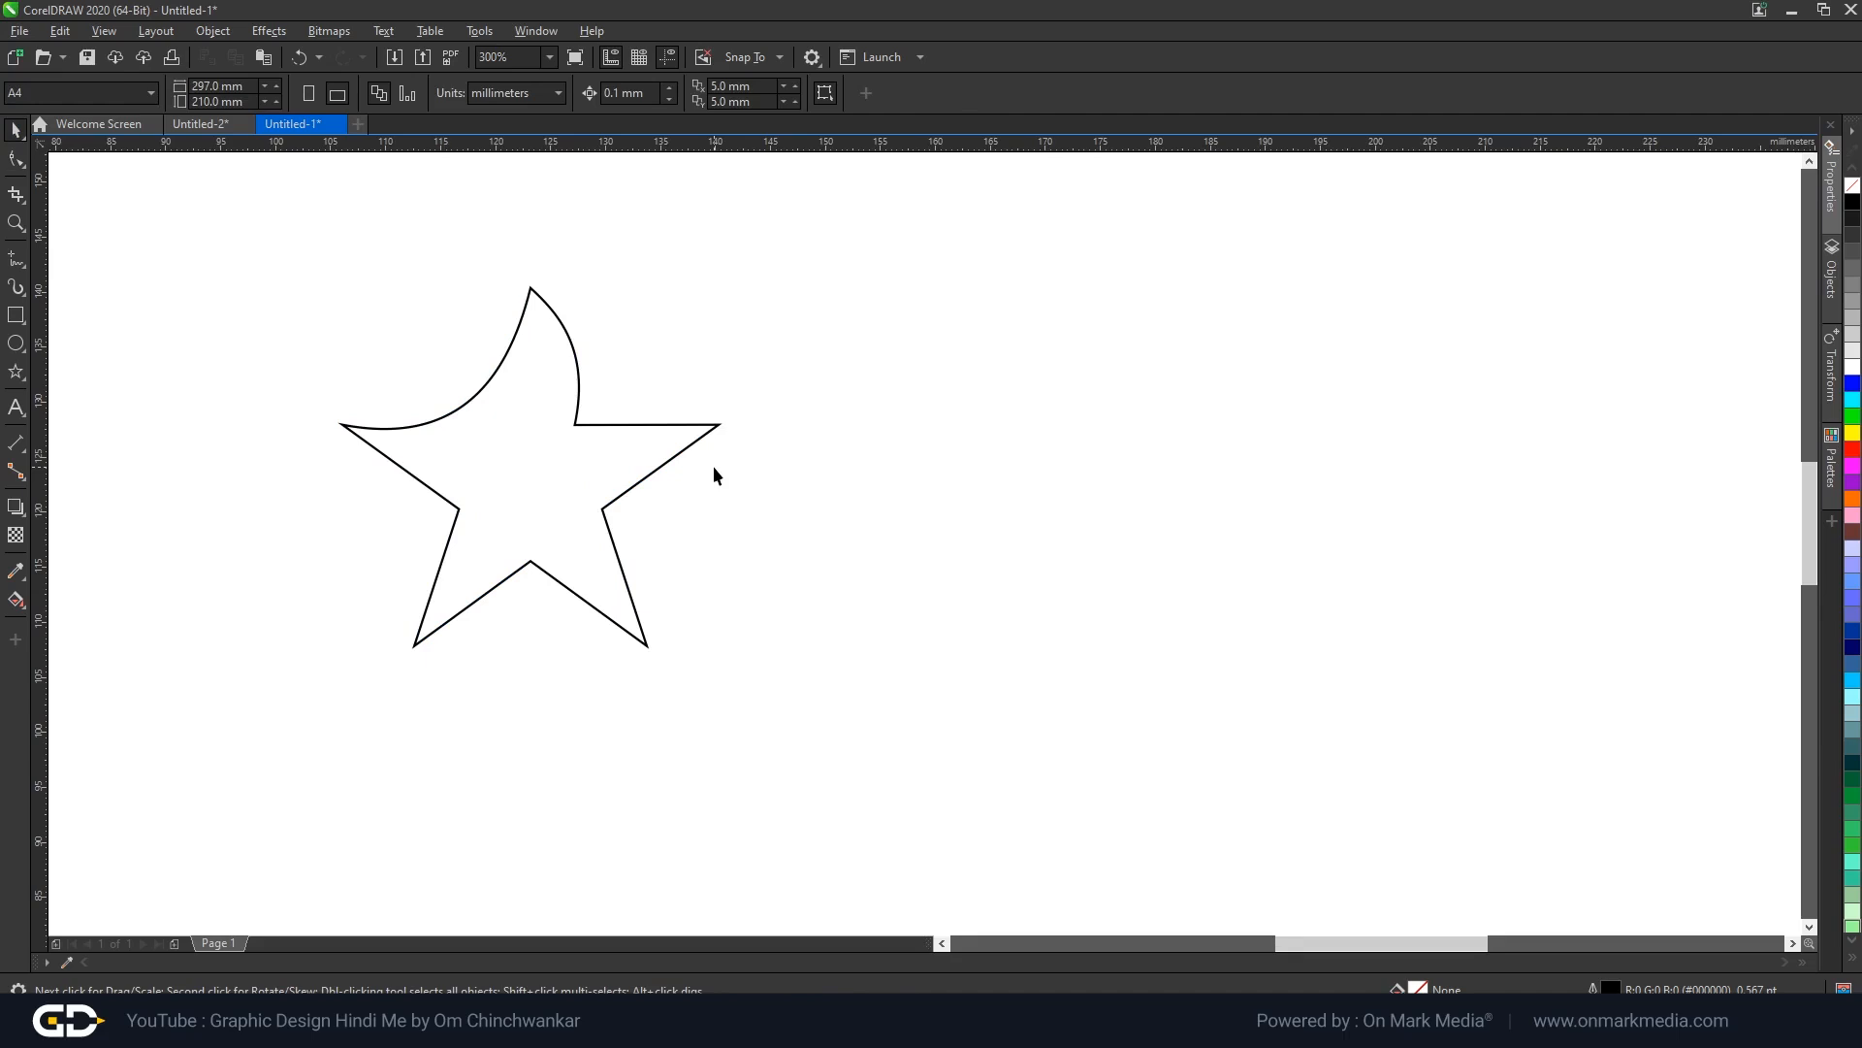
# Draw two upright ellipses as eyes inside the star, the right one smaller at about 2.7 by 4.5 mm.
pyautogui.scroll(2, 527, 445)
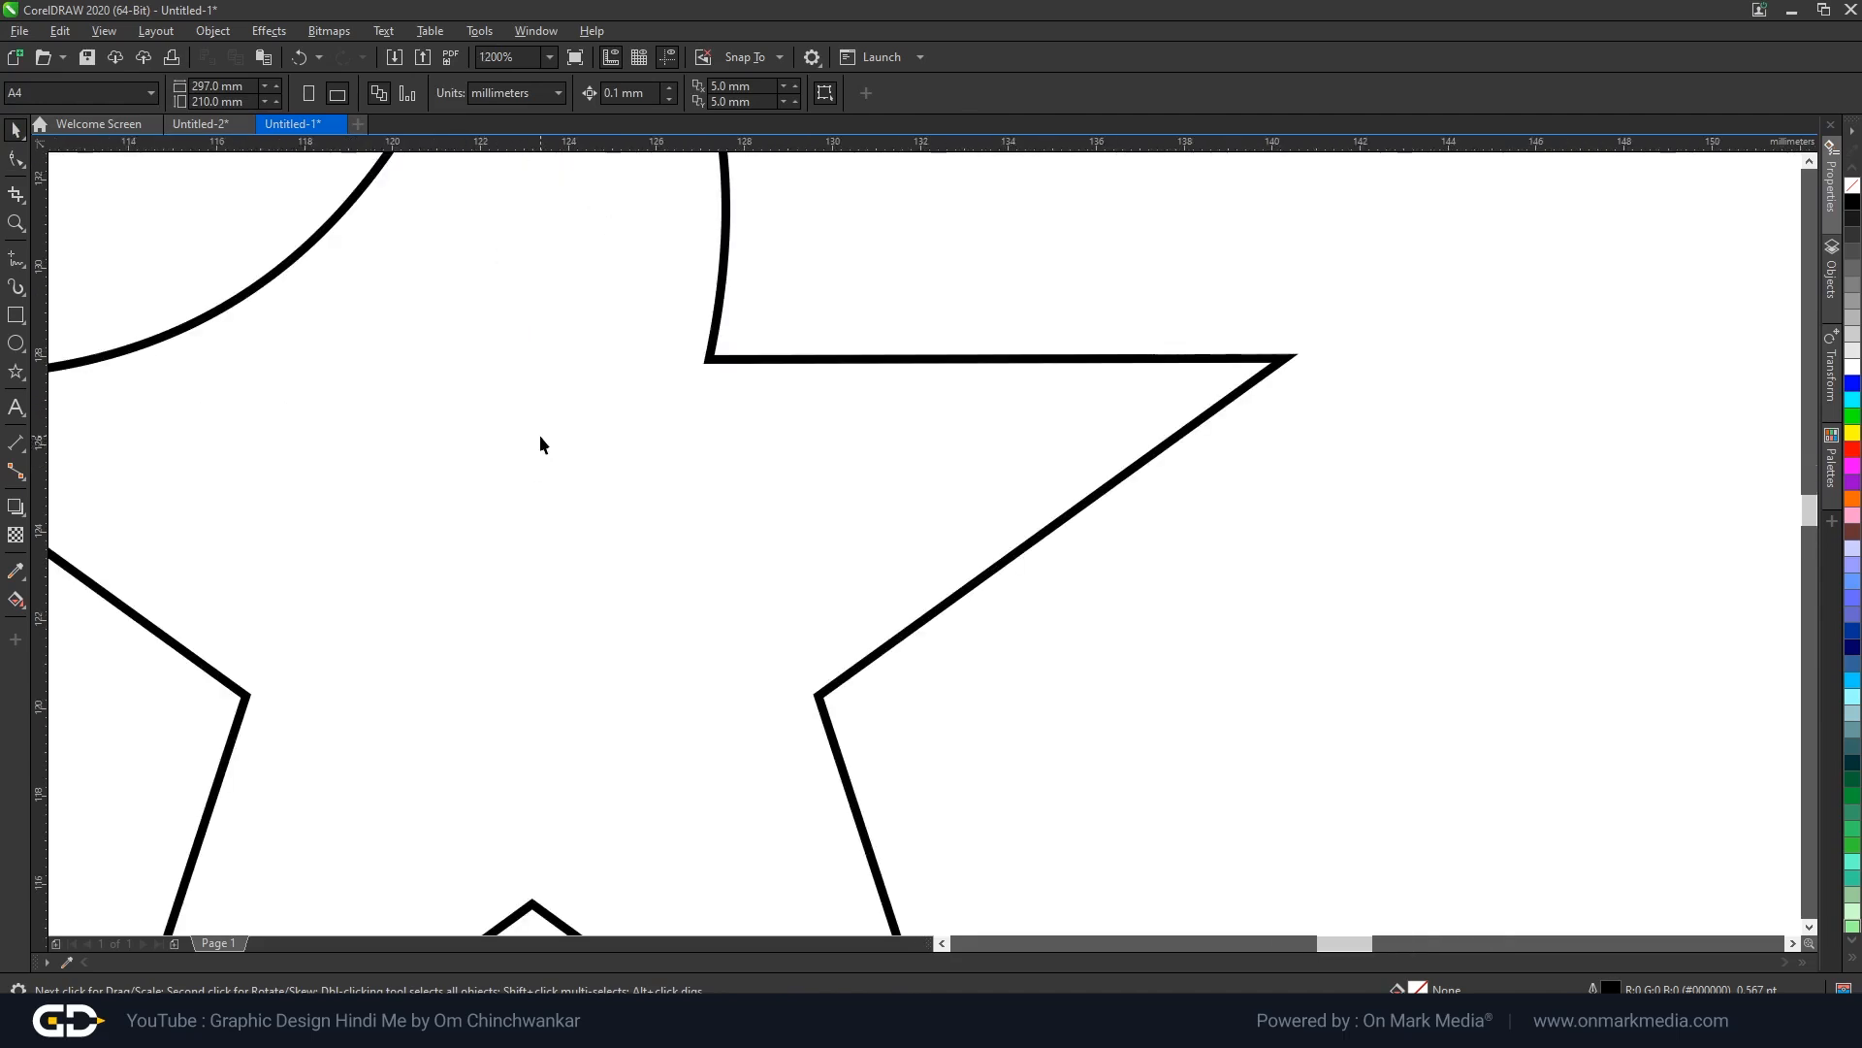
pyautogui.scroll(-2, 539, 434)
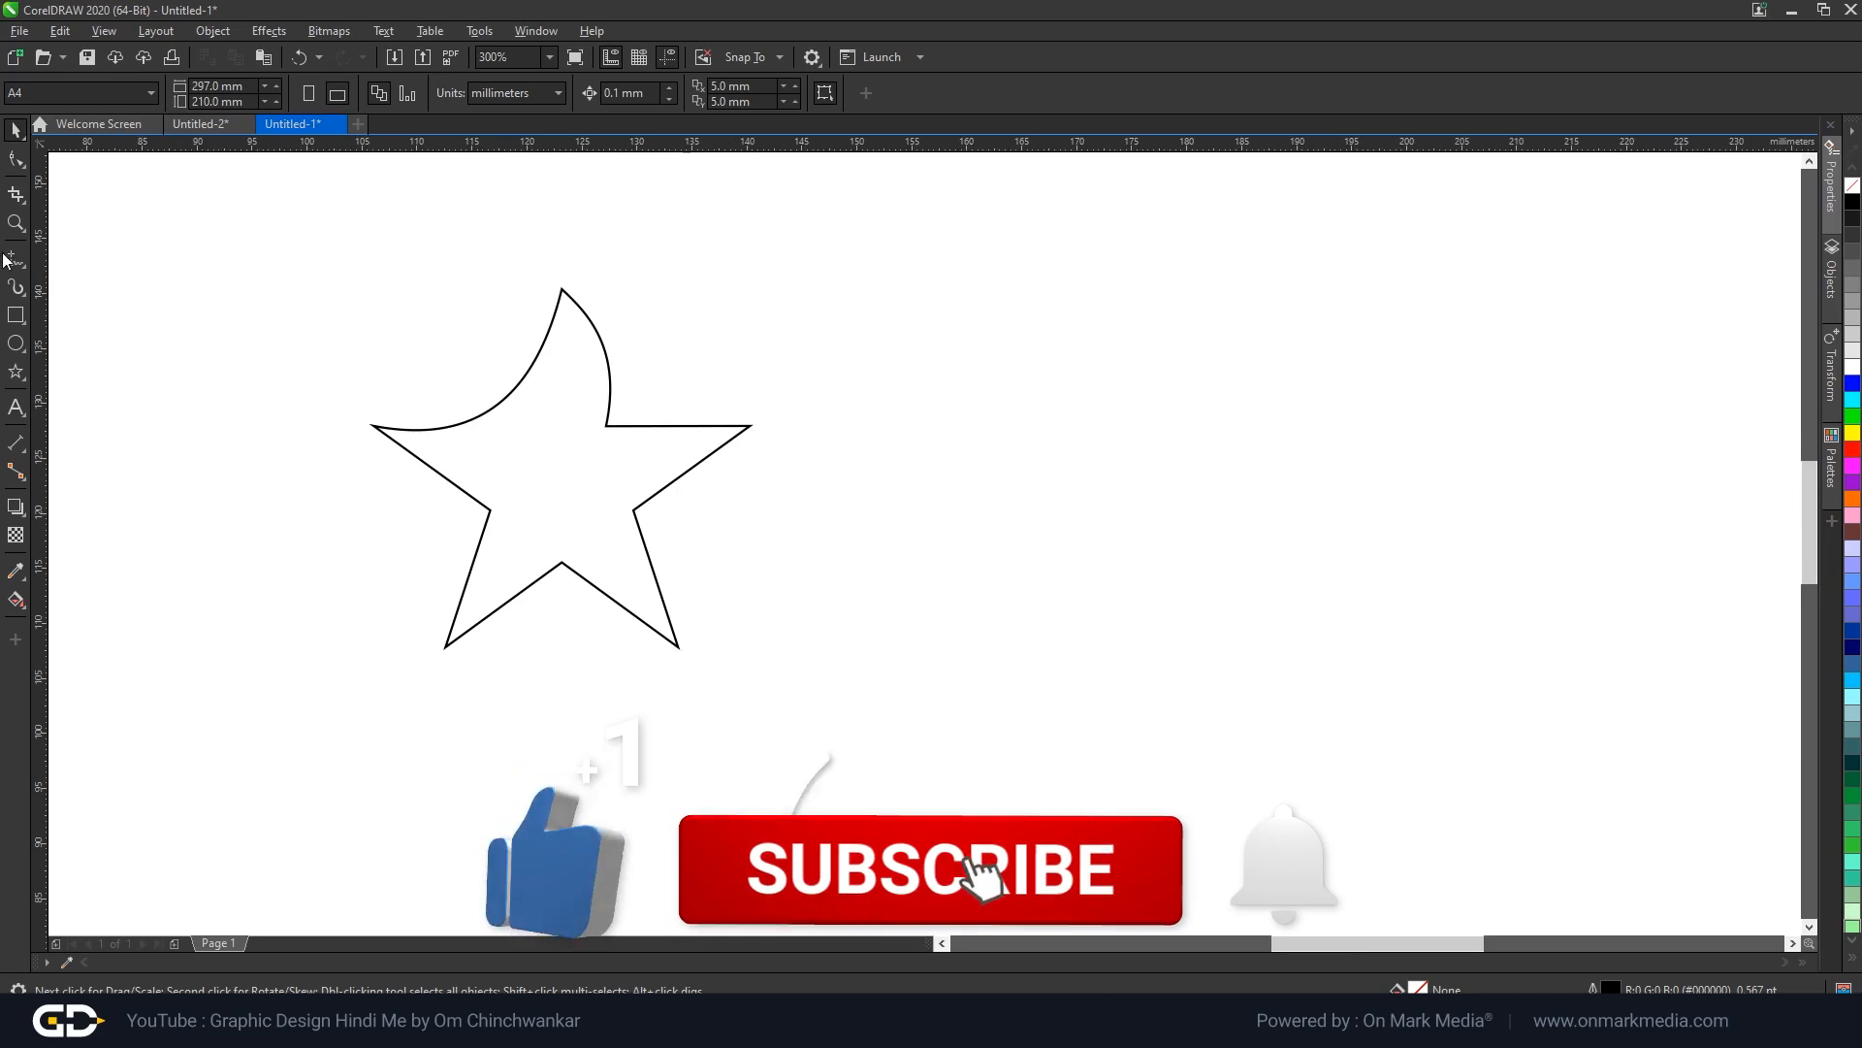
pyautogui.click(25, 349)
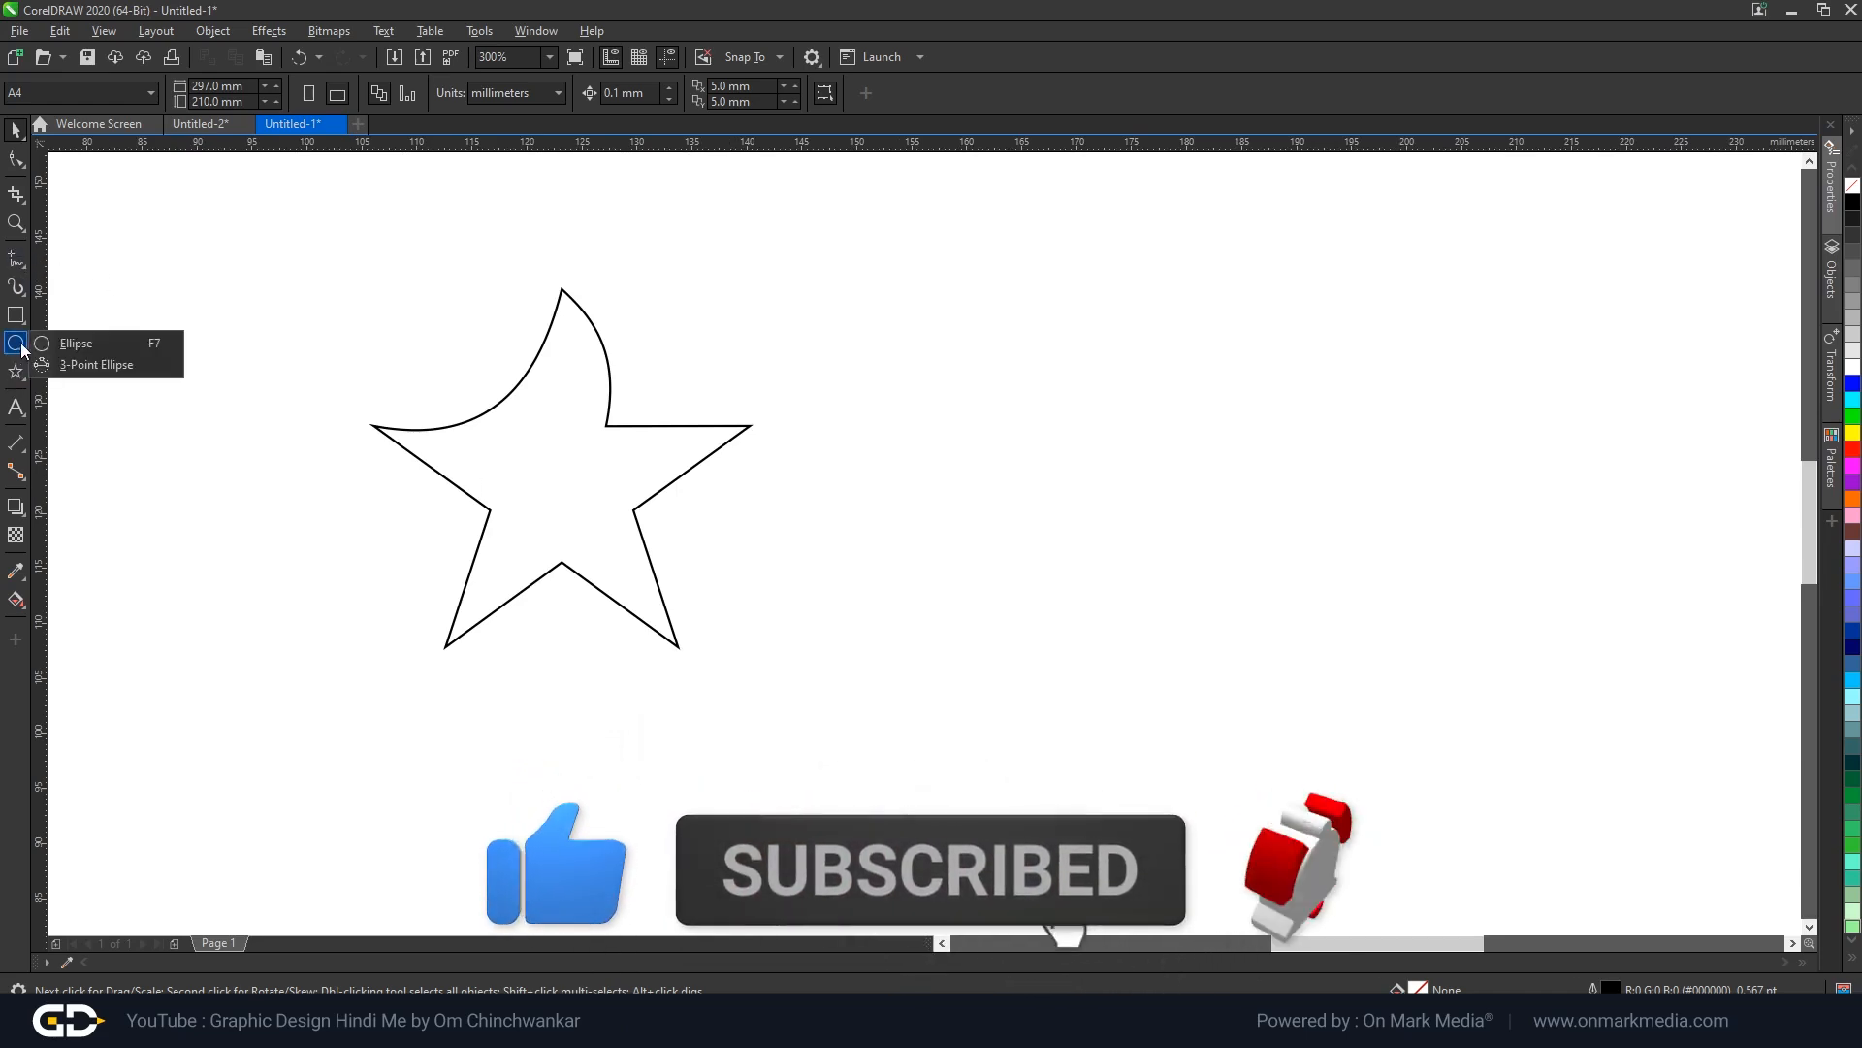
pyautogui.click(84, 345)
pyautogui.scroll(2, 650, 425)
pyautogui.moveTo(351, 408); pyautogui.dragTo(457, 570)
pyautogui.moveTo(483, 417); pyautogui.dragTo(543, 523)
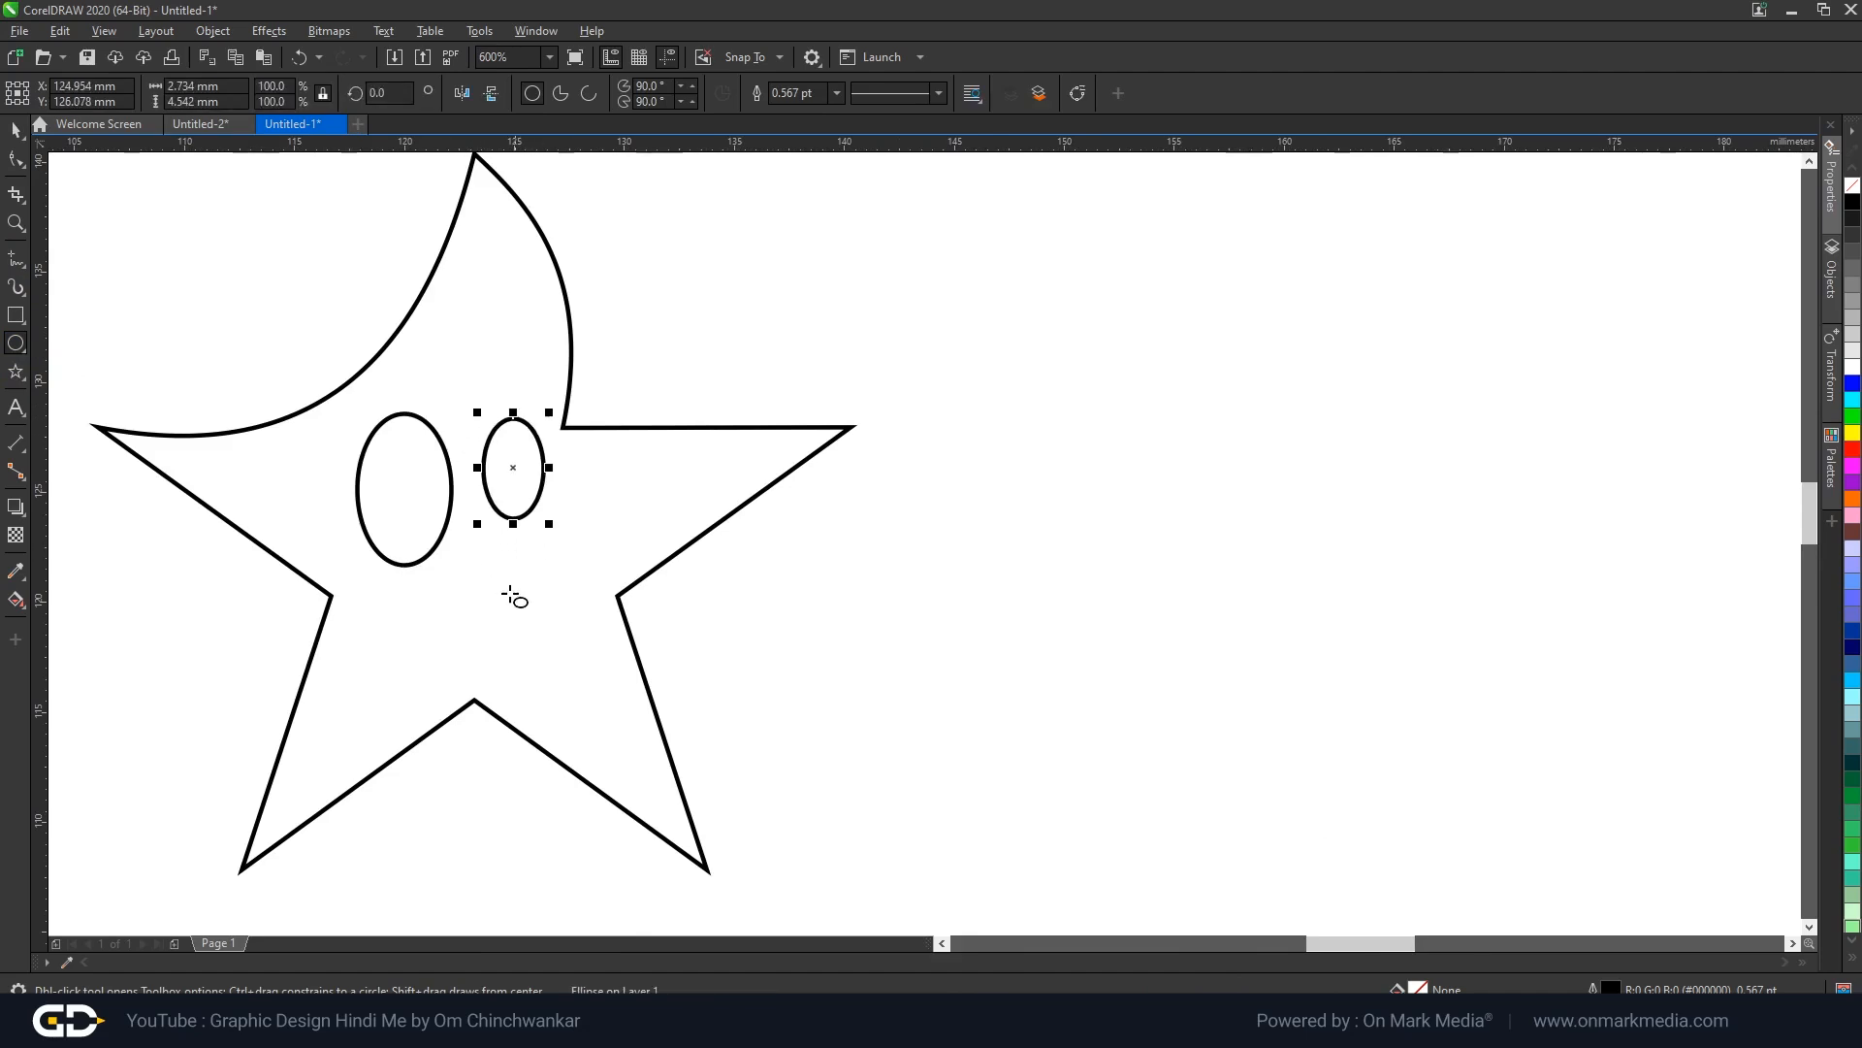
pyautogui.click(16, 131)
pyautogui.click(217, 206)
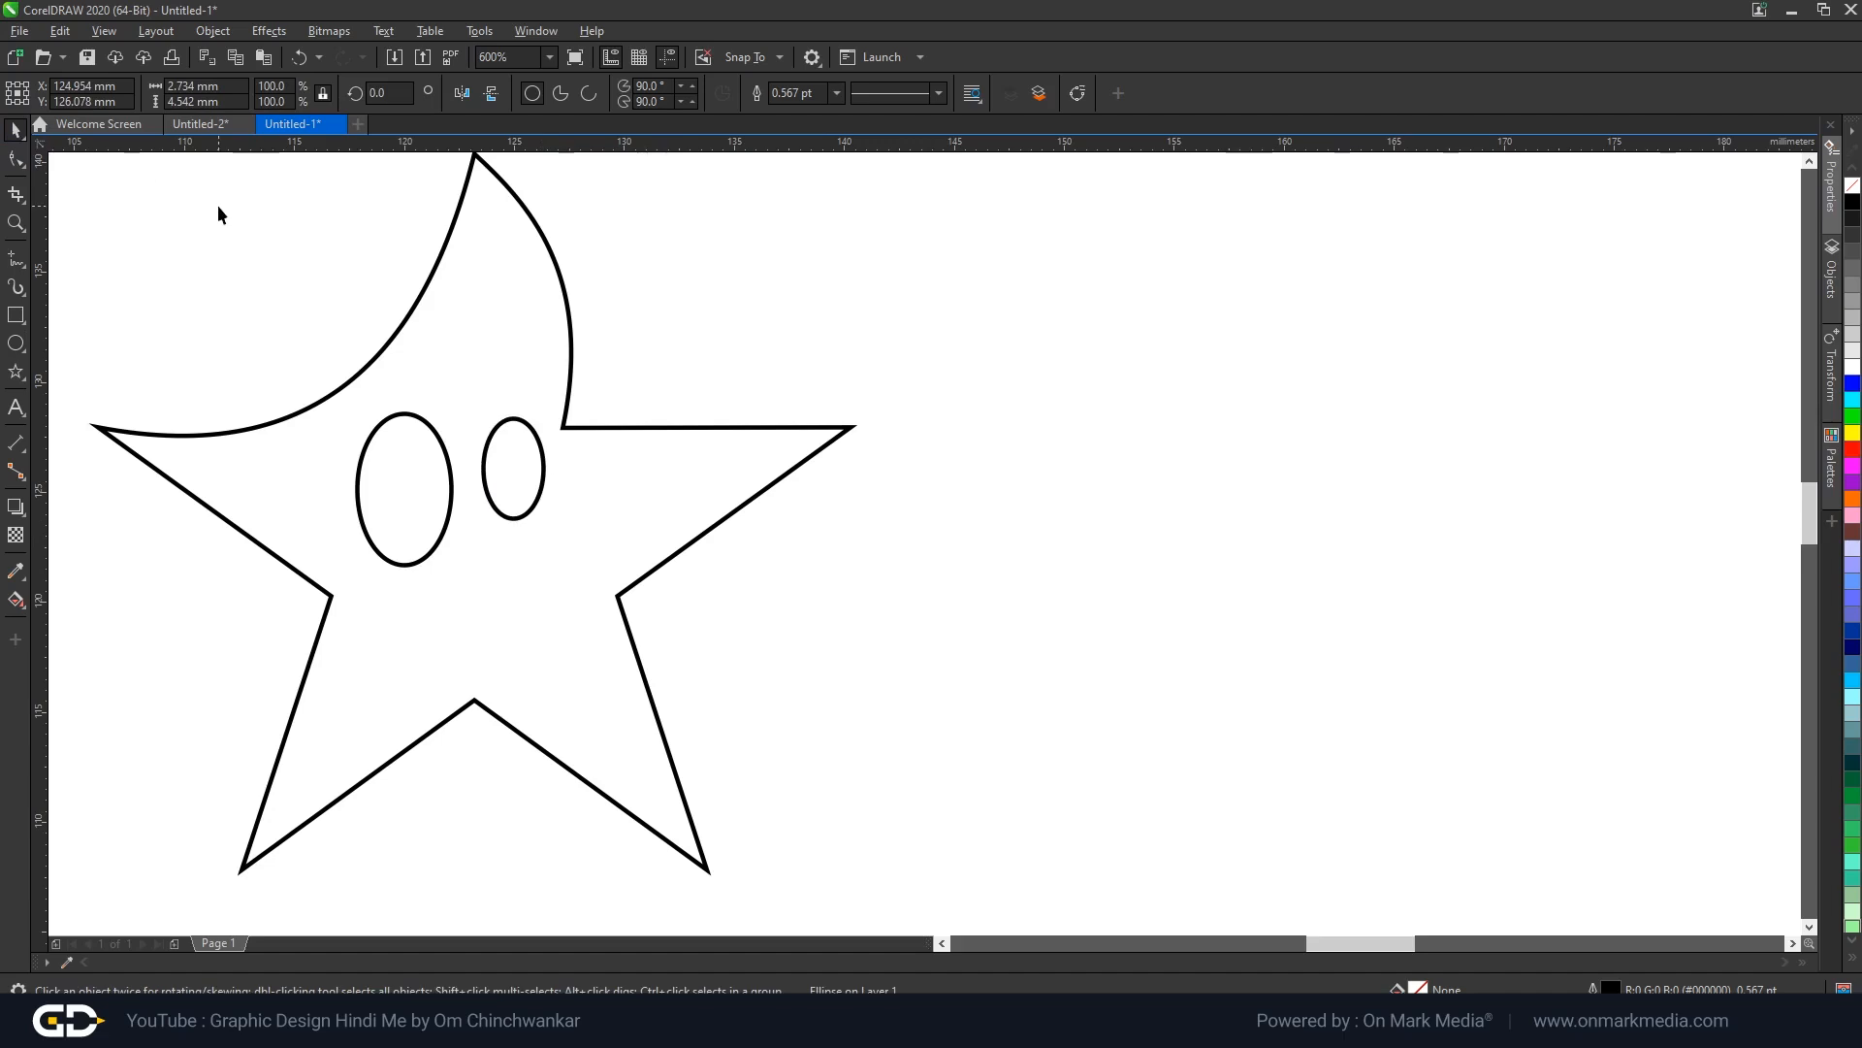
pyautogui.scroll(-1, 990, 545)
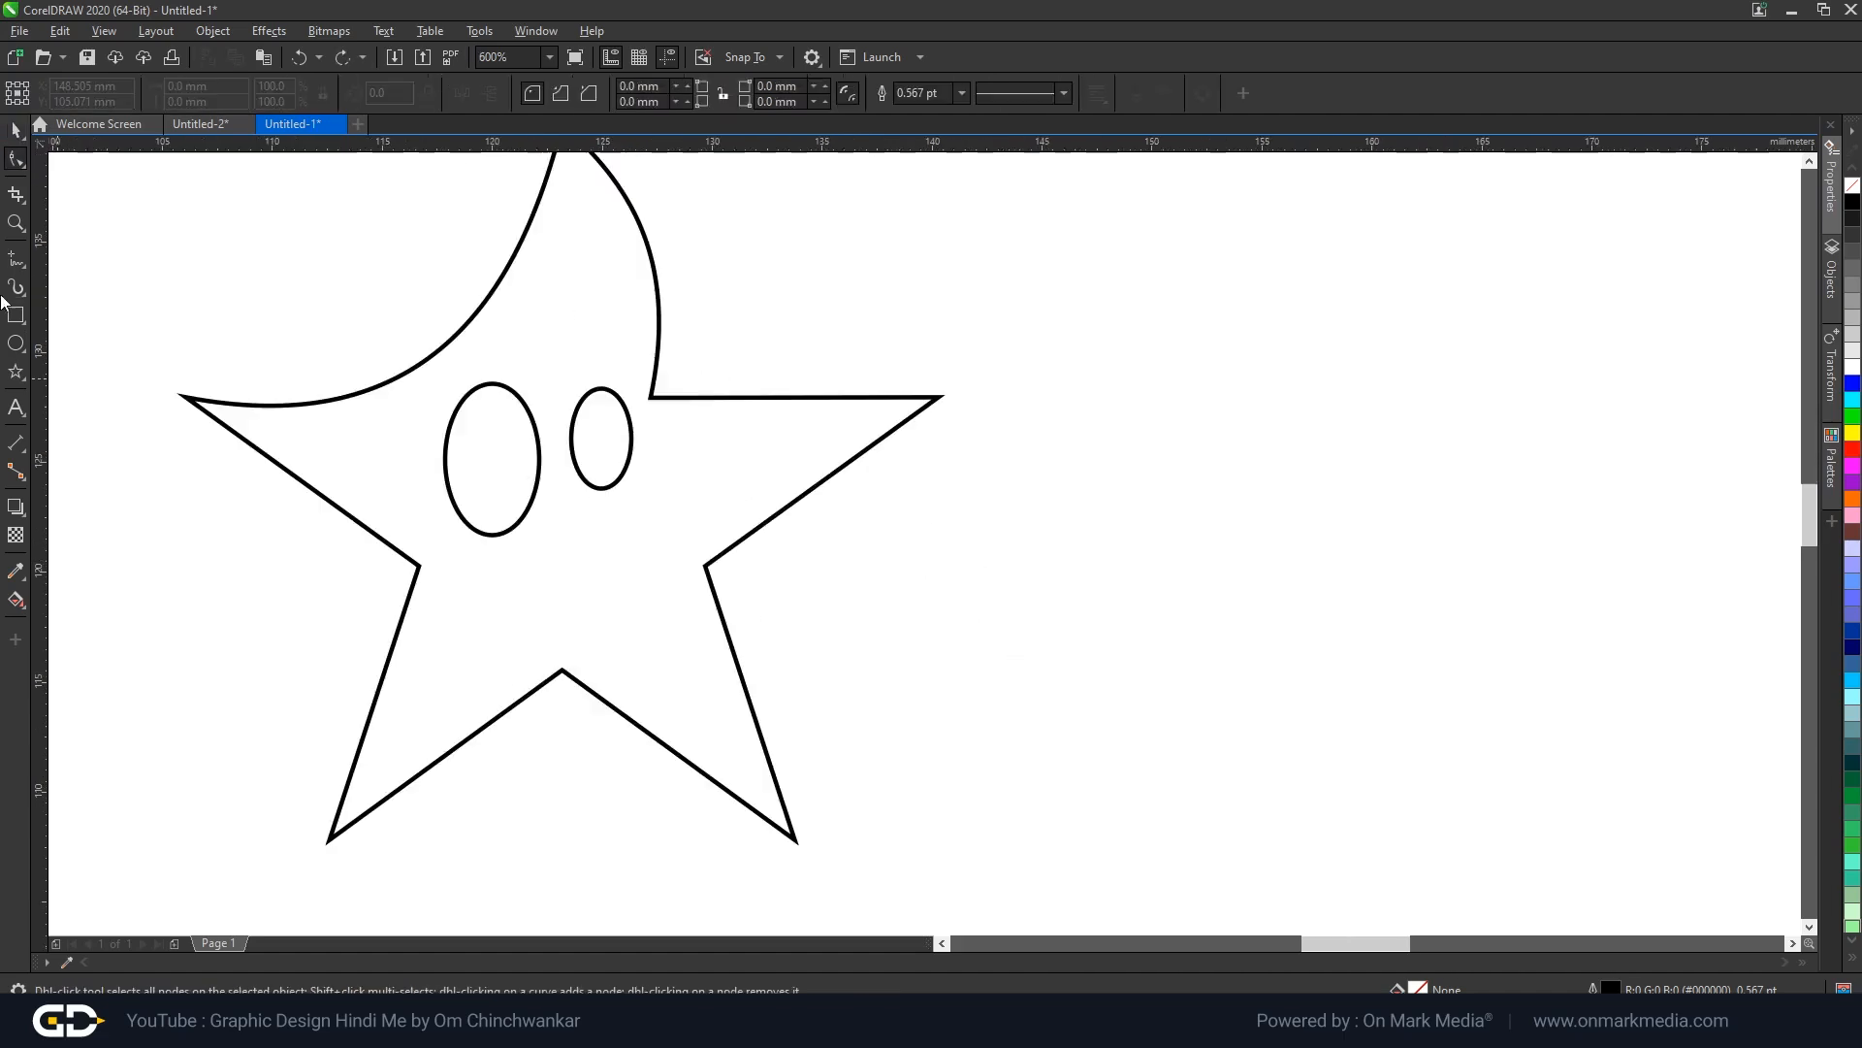
# Draw a rectangle about 8.6 by 2.8 mm below the eyes and round its corners to about 0.9 mm.
pyautogui.click(16, 314)
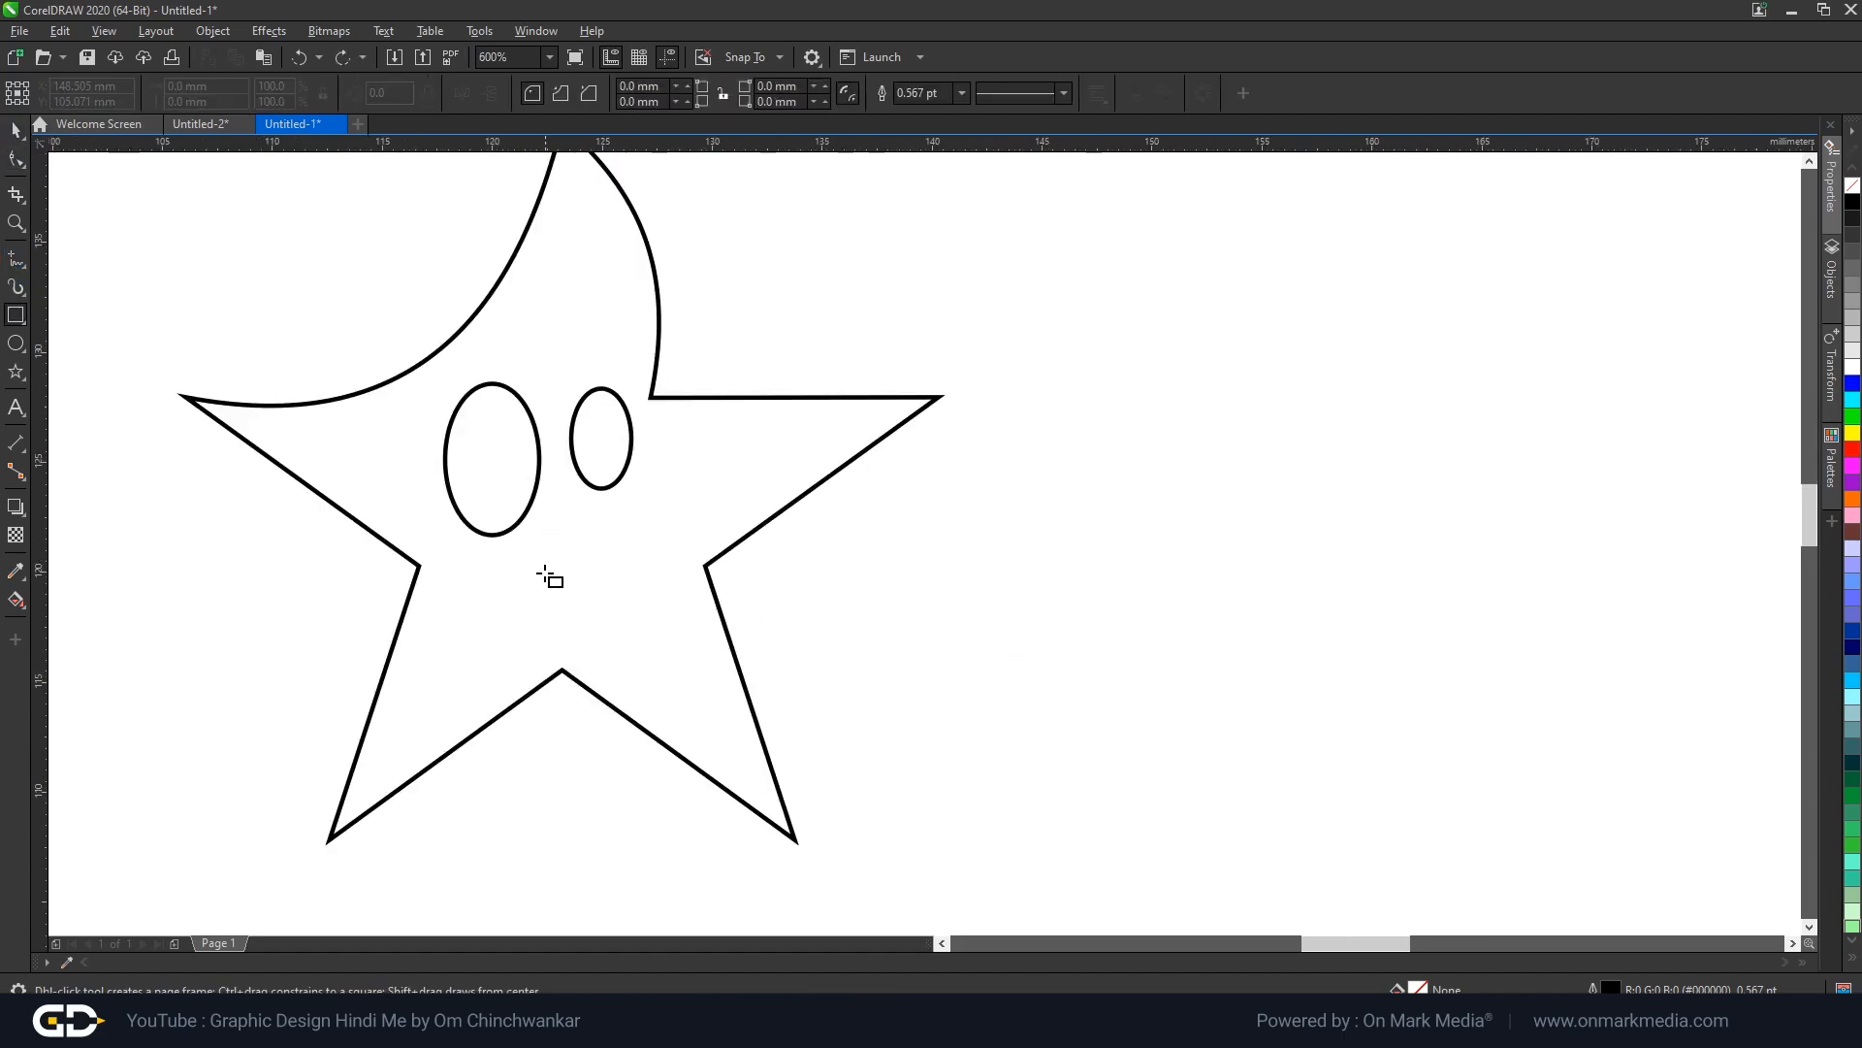
pyautogui.moveTo(478, 560); pyautogui.dragTo(670, 621)
pyautogui.click(15, 158)
pyautogui.moveTo(475, 559); pyautogui.dragTo(496, 562)
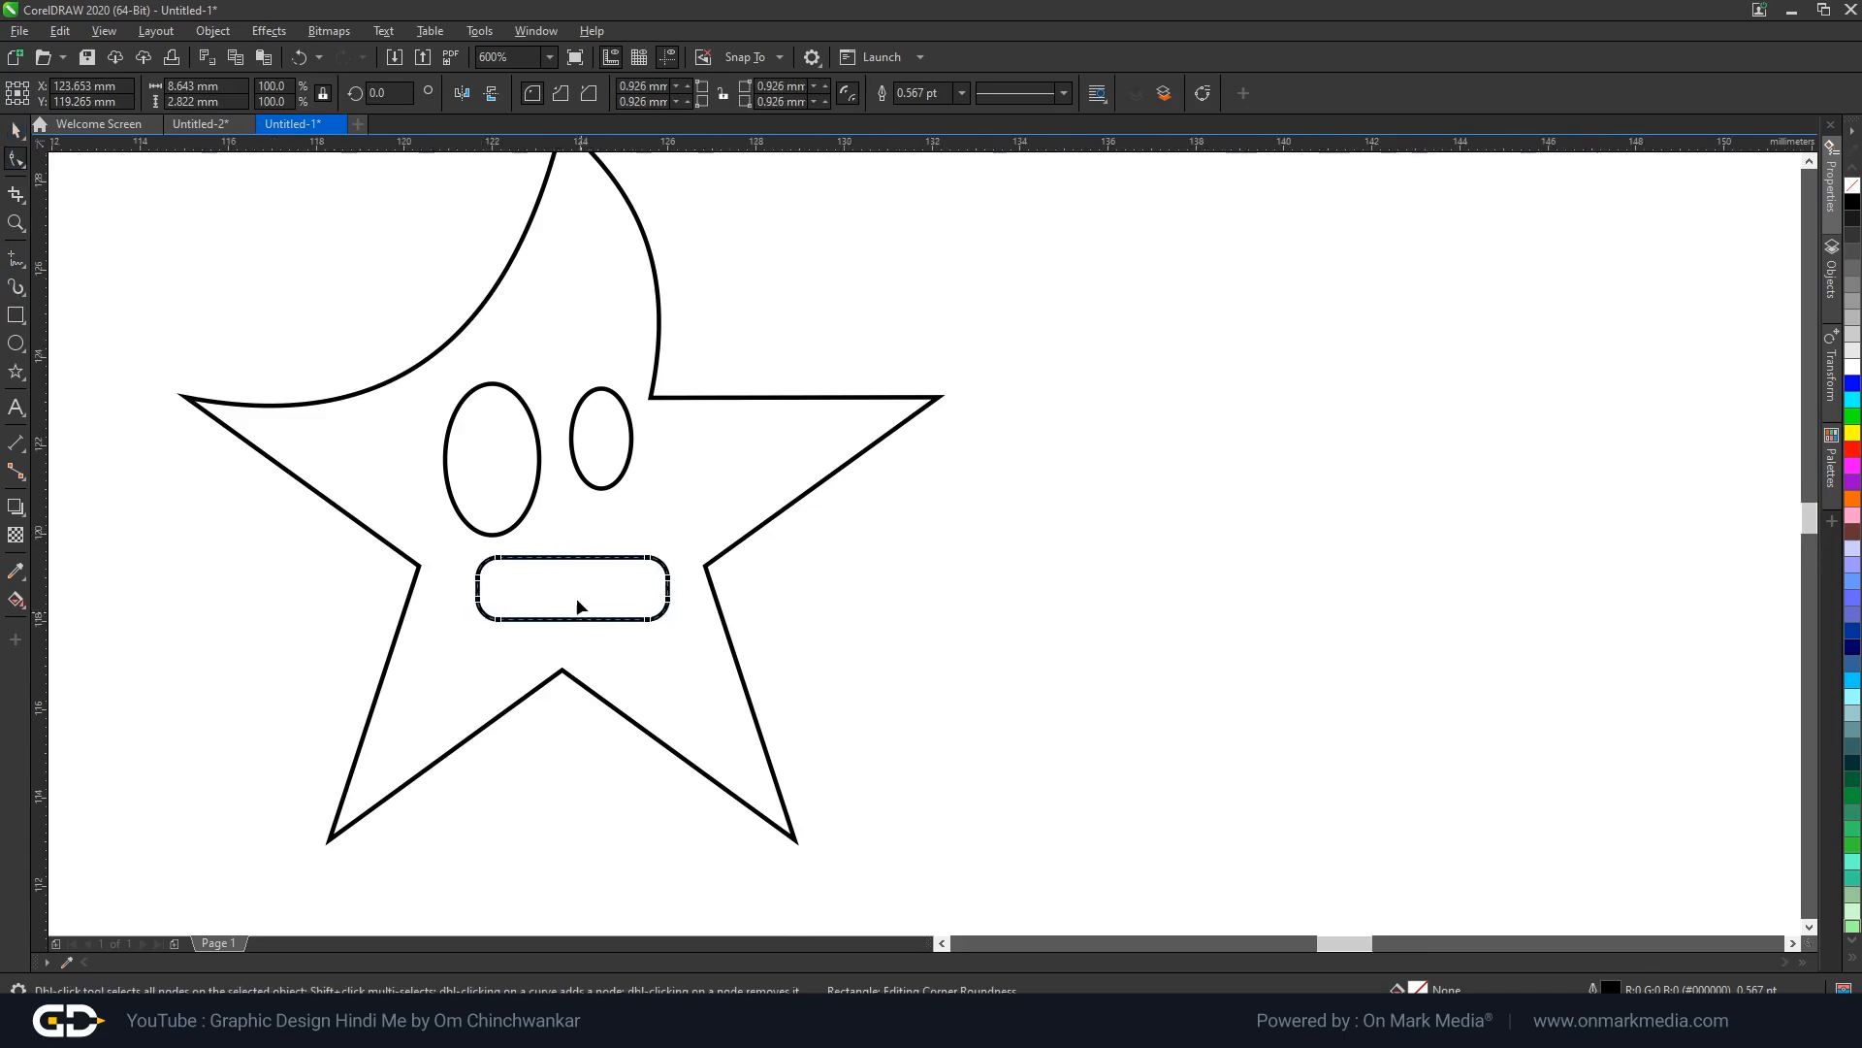
# Convert the rounded rectangle to curves and rotate it slightly counterclockwise.
pyautogui.scroll(2, 580, 615)
pyautogui.press('space')
pyautogui.rightClick(636, 539)
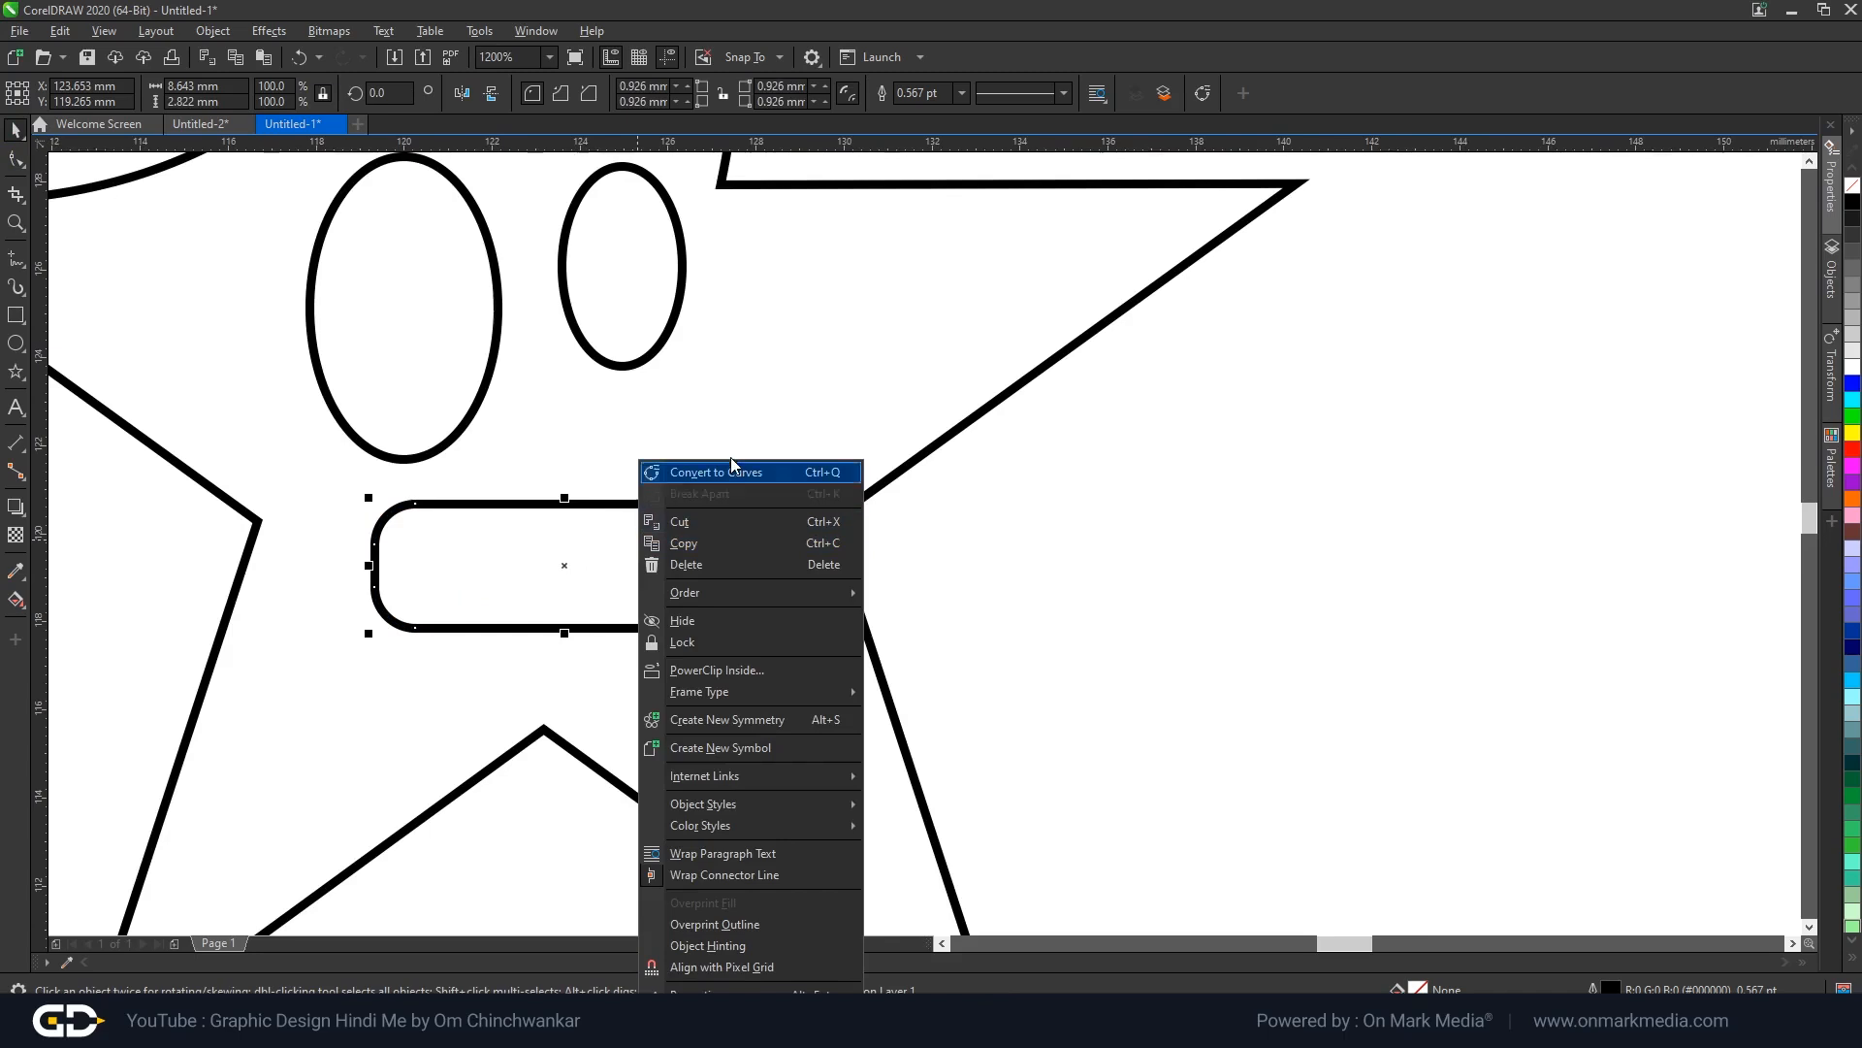
pyautogui.click(725, 474)
pyautogui.click(758, 521)
pyautogui.moveTo(762, 497); pyautogui.dragTo(755, 442)
# Widen the mouth shape's left end by moving its upper-left corner nodes up and its lower-left corner nodes down.
pyautogui.press('F10')
pyautogui.moveTo(446, 609); pyautogui.dragTo(360, 542)
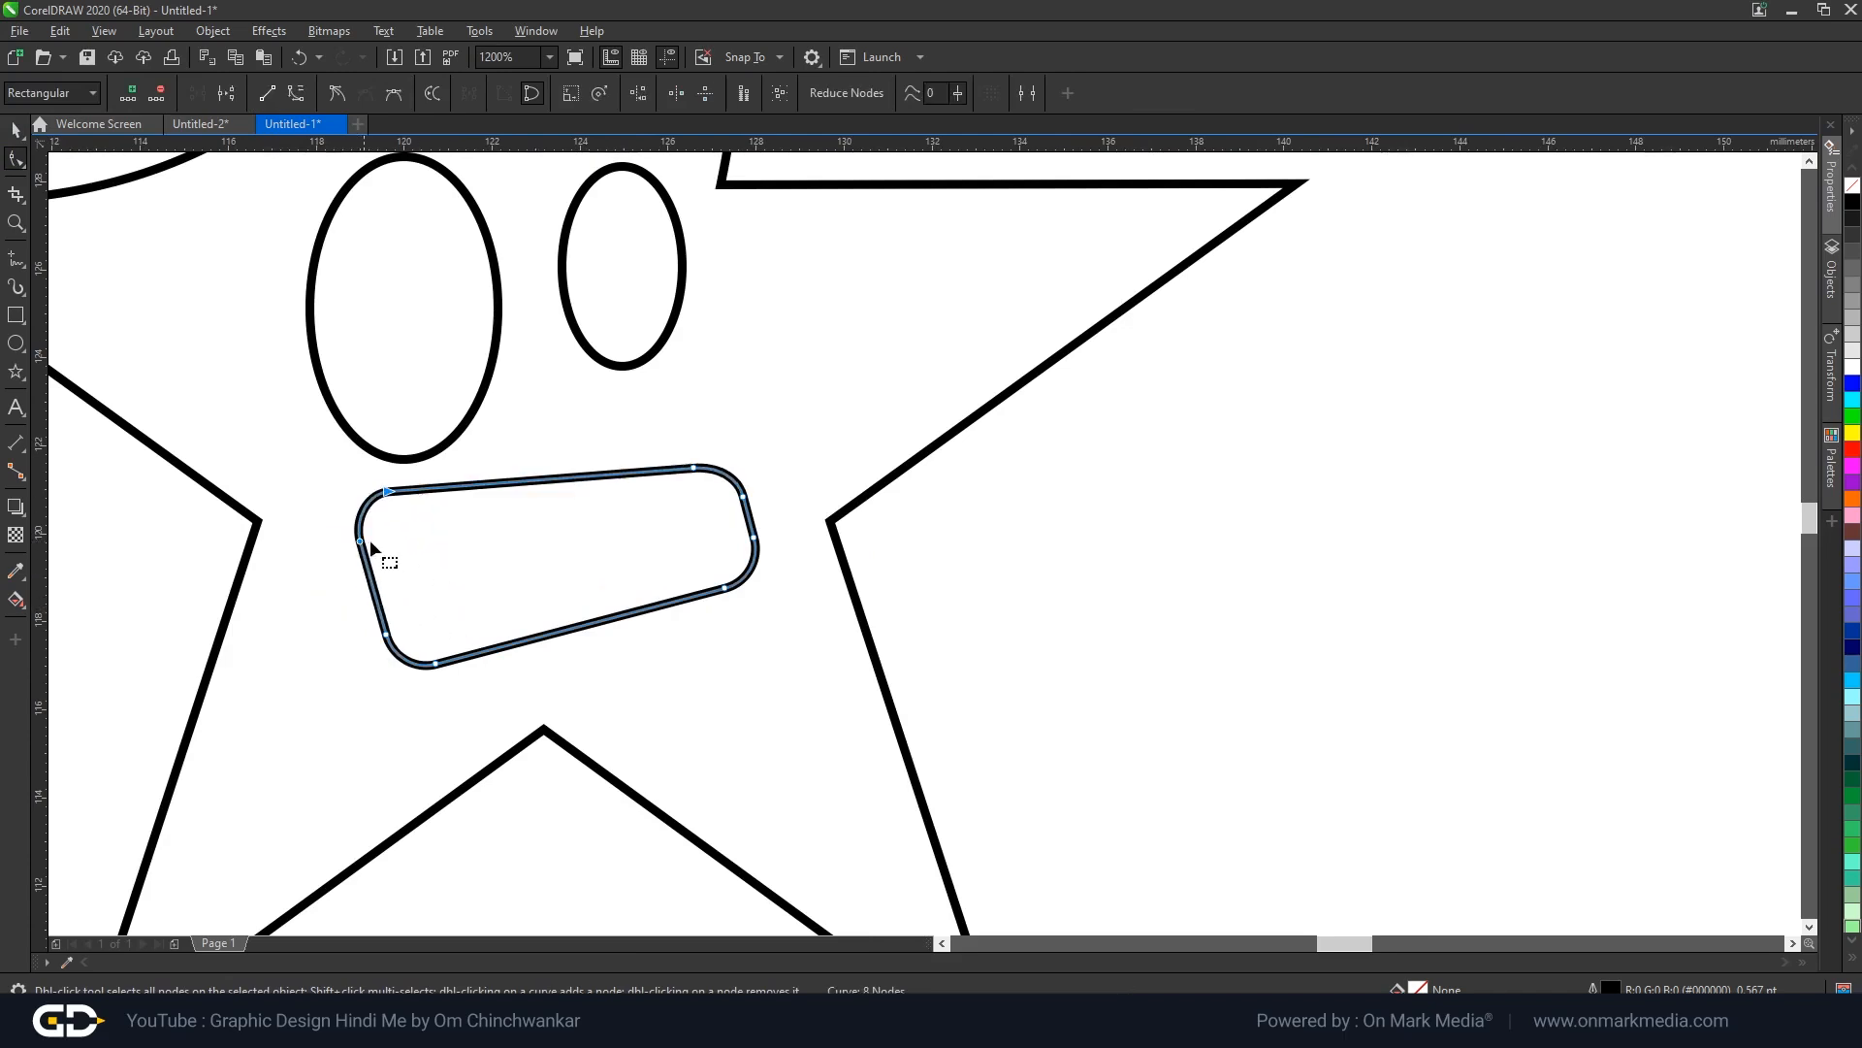
pyautogui.scroll(-1, 537, 623)
pyautogui.scroll(1, 570, 621)
pyautogui.moveTo(403, 669); pyautogui.dragTo(416, 713)
# Convert the mouth's top edge to a curve and bend its middle downward, removing a surplus node near the right end.
pyautogui.click(501, 500)
pyautogui.click(515, 484)
pyautogui.rightClick(513, 484)
pyautogui.click(578, 620)
pyautogui.moveTo(517, 490); pyautogui.dragTo(534, 551)
pyautogui.doubleClick(662, 472)
pyautogui.moveTo(615, 500); pyautogui.dragTo(626, 513)
# Delete the surplus nodes along the mouth's right, lower and left sides so the outline forms one smooth smile.
pyautogui.doubleClick(693, 592)
pyautogui.doubleClick(722, 543)
pyautogui.doubleClick(414, 708)
pyautogui.doubleClick(365, 680)
pyautogui.scroll(-1, 537, 619)
pyautogui.scroll(1, 548, 633)
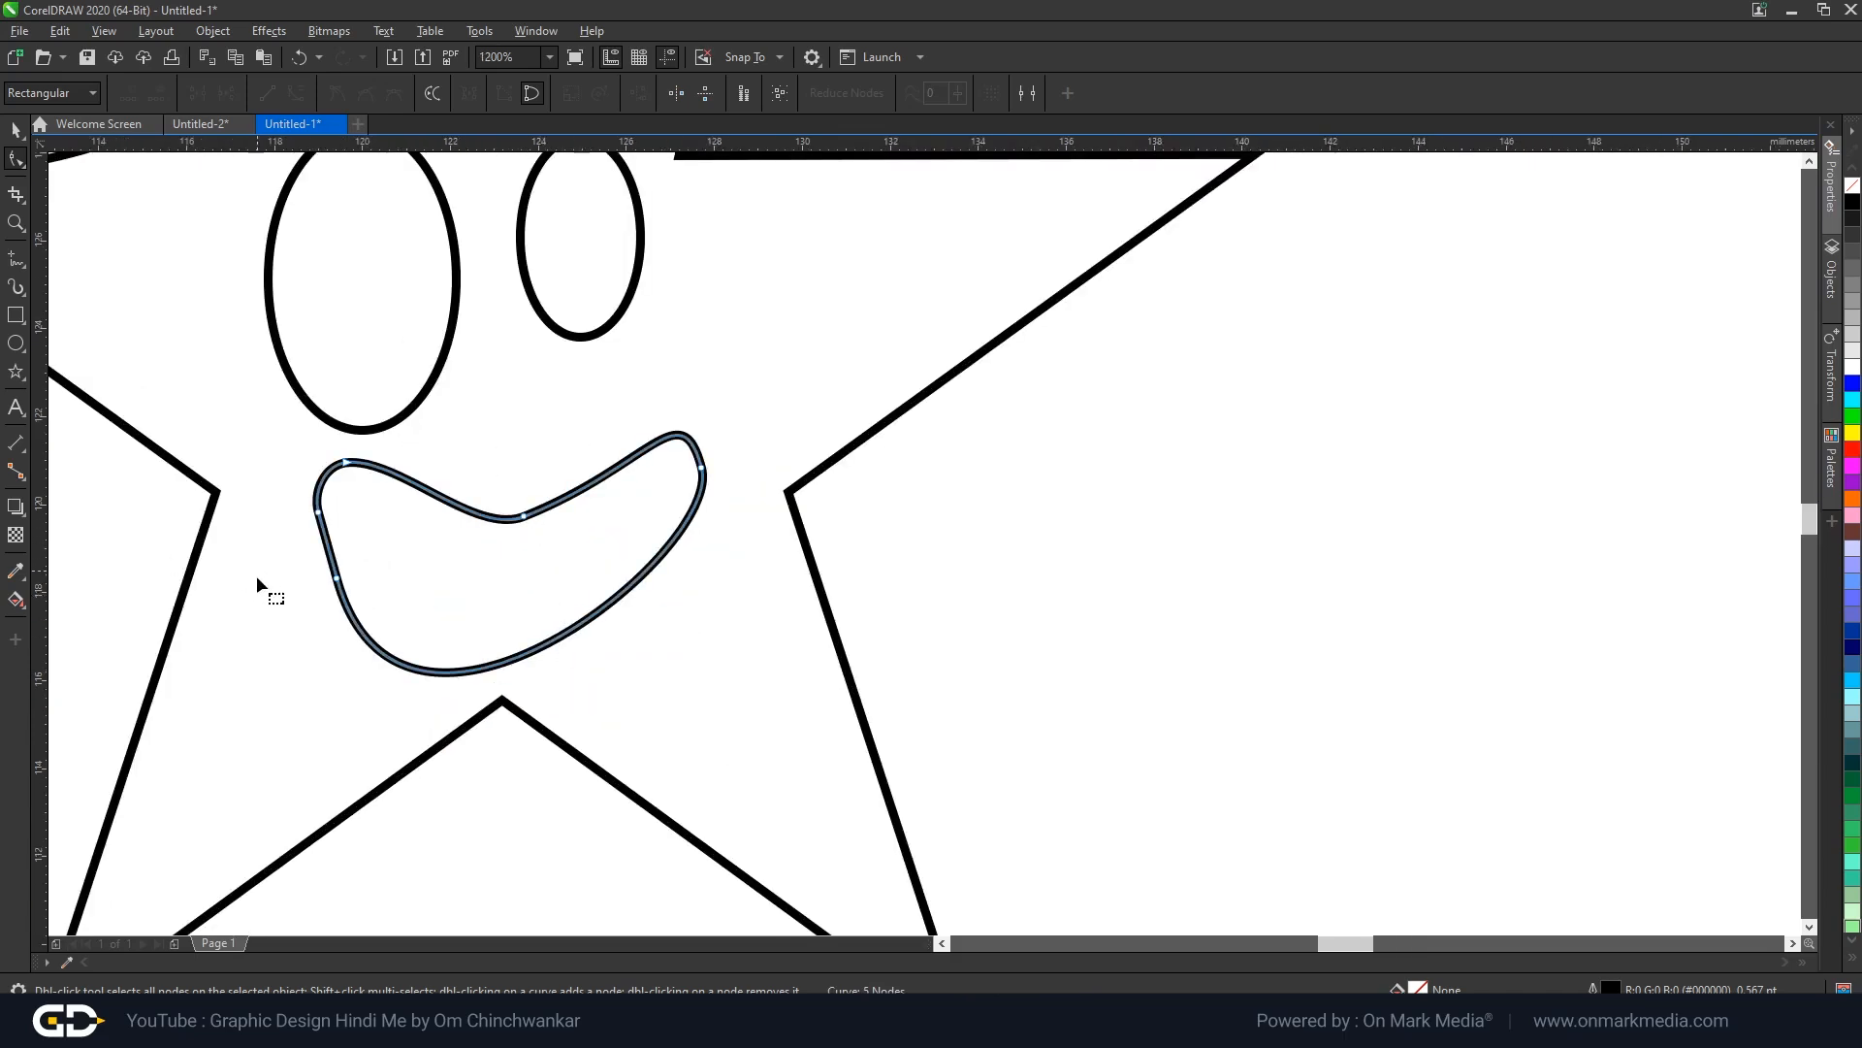
pyautogui.doubleClick(334, 580)
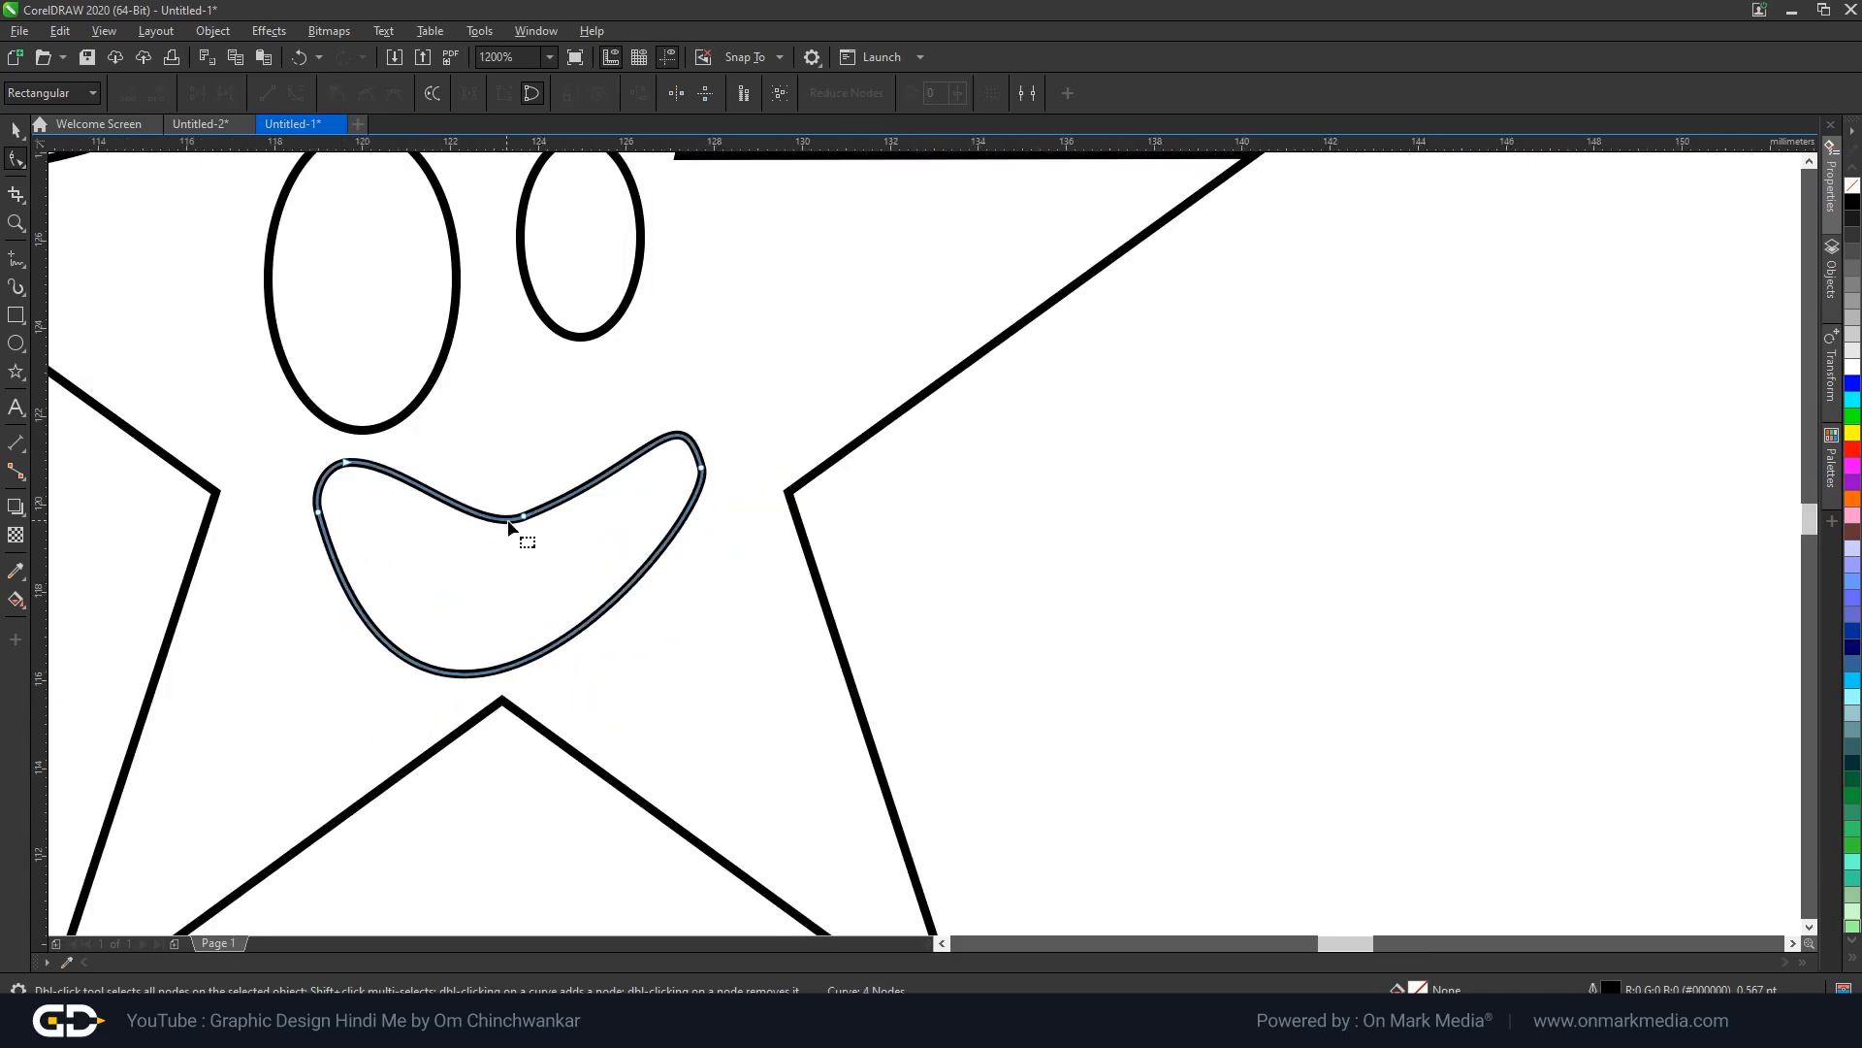
# Refine the smile's outline: remove its right-end node, shift the left node down and place a node on the lower-right edge.
pyautogui.moveTo(318, 512); pyautogui.dragTo(338, 468)
pyautogui.scroll(-4, 711, 558)
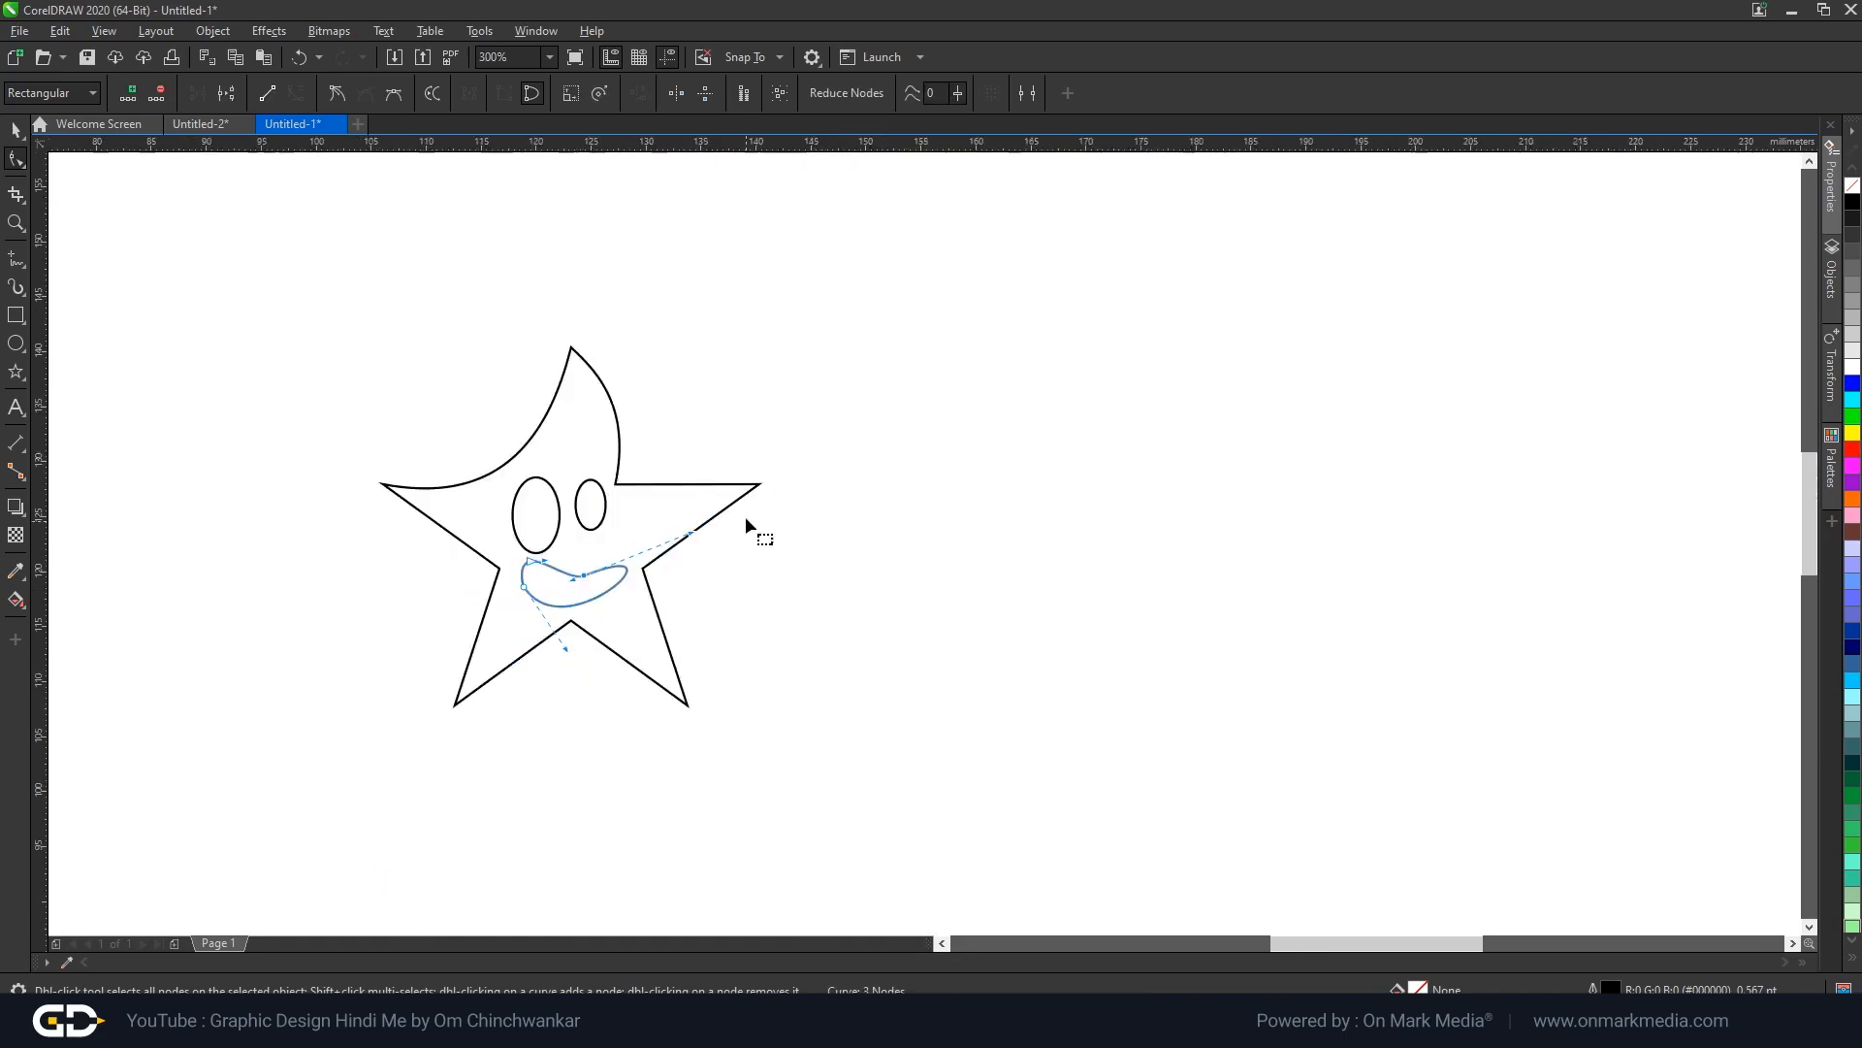
pyautogui.scroll(1, 713, 551)
pyautogui.moveTo(634, 548); pyautogui.dragTo(606, 524)
pyautogui.scroll(1, 439, 658)
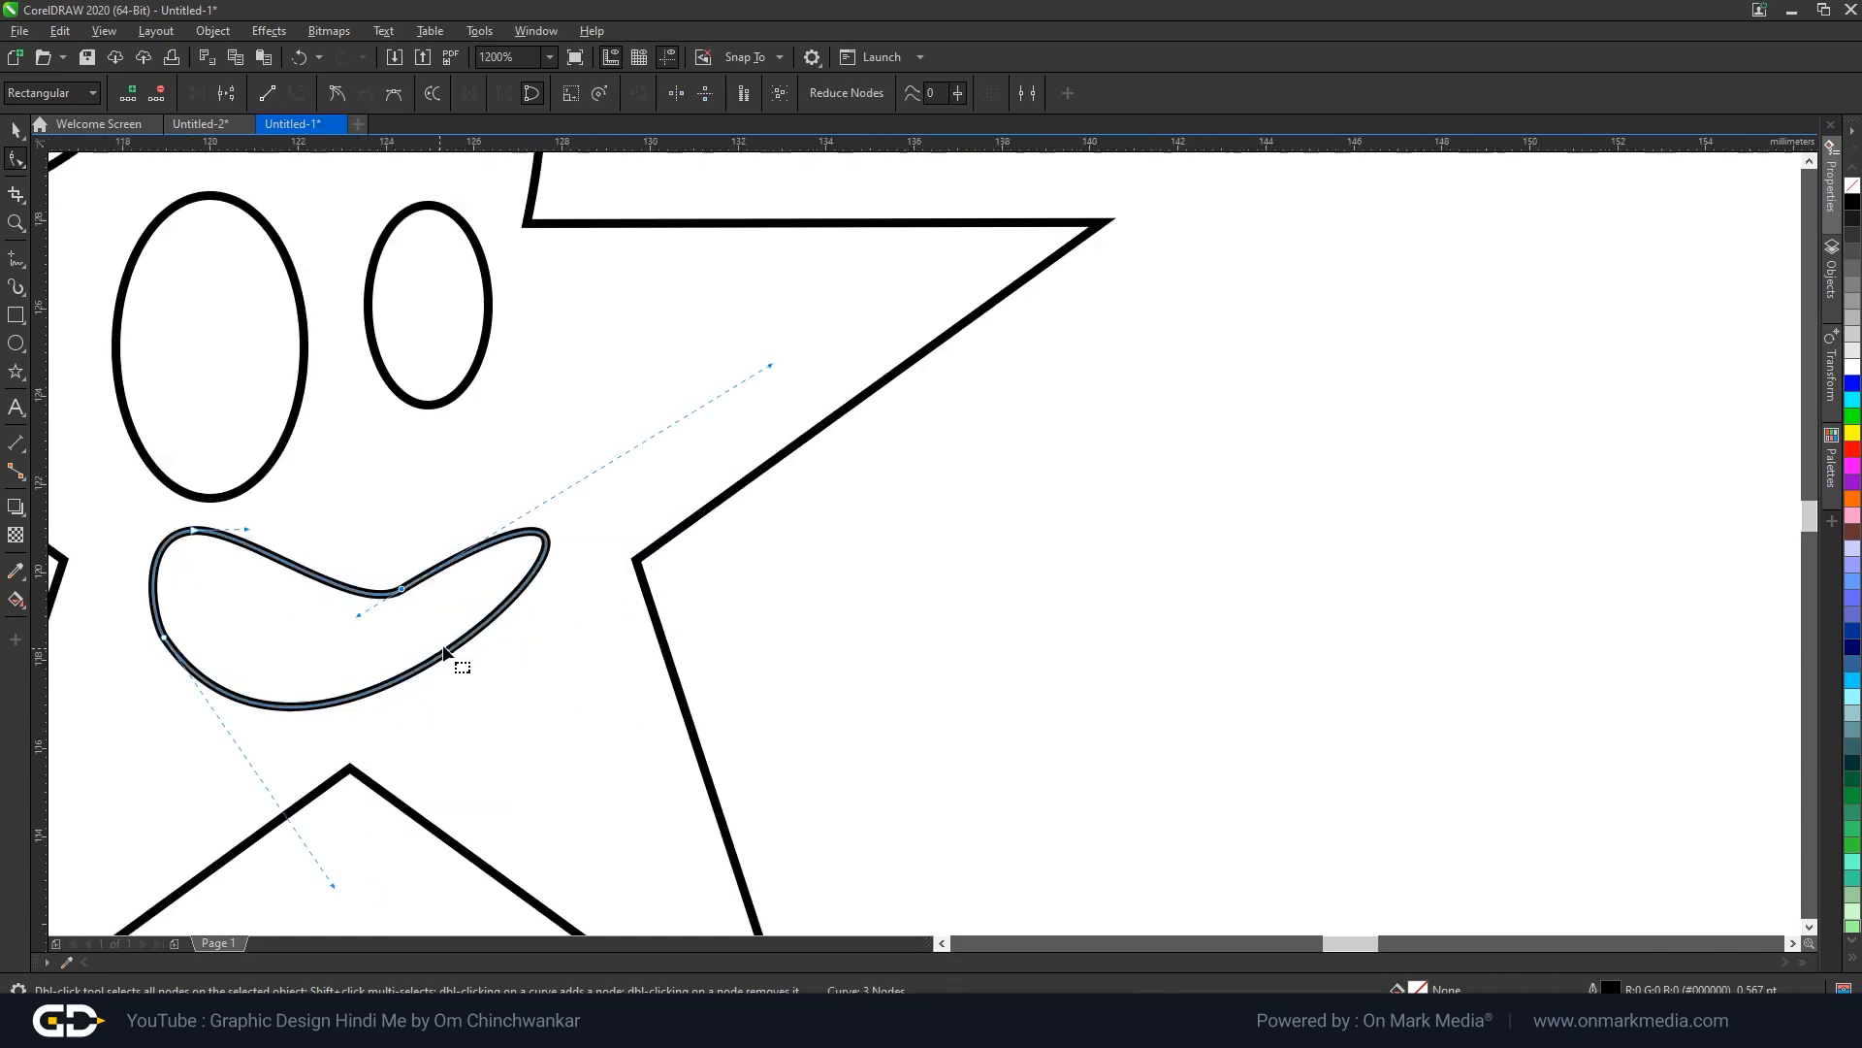
pyautogui.moveTo(486, 642); pyautogui.dragTo(548, 611)
pyautogui.scroll(-2, 548, 611)
pyautogui.scroll(2, 507, 607)
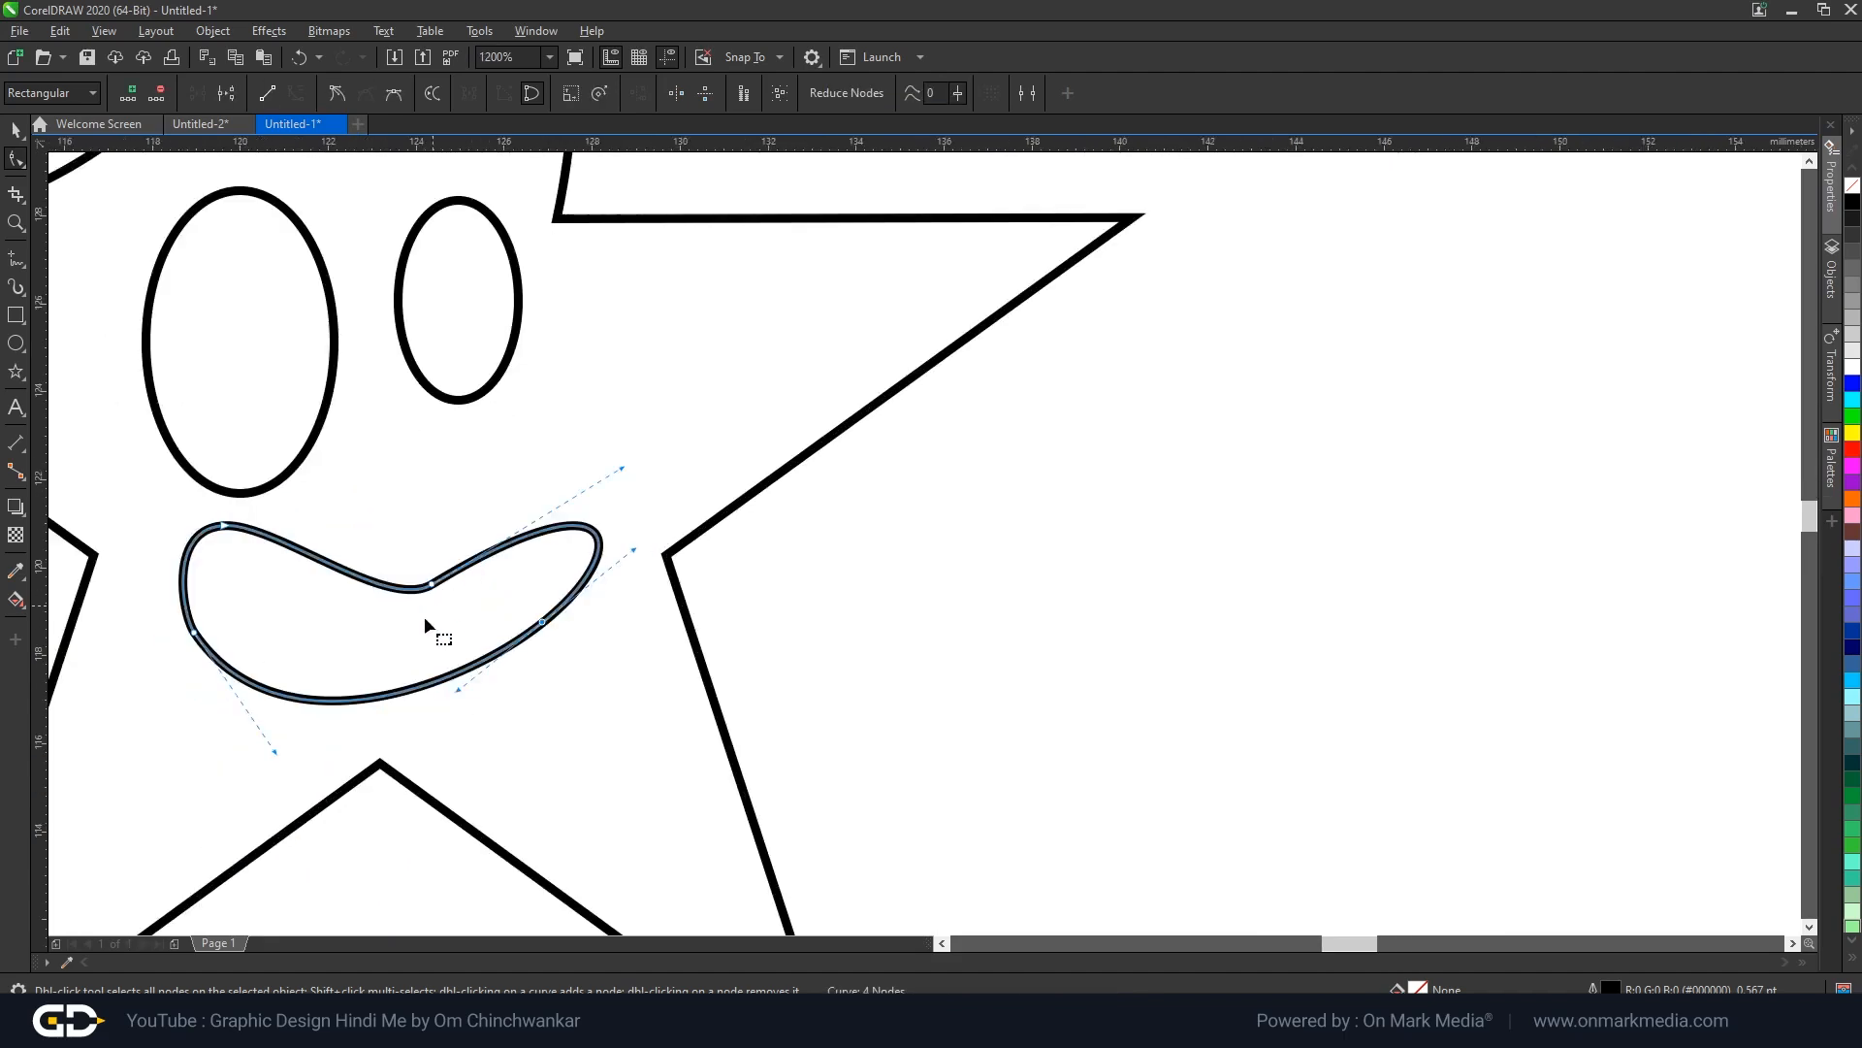
# Rotate the mouth counterclockwise so its right end rises, and reposition it slightly beneath the eyes.
pyautogui.click(16, 130)
pyautogui.click(985, 575)
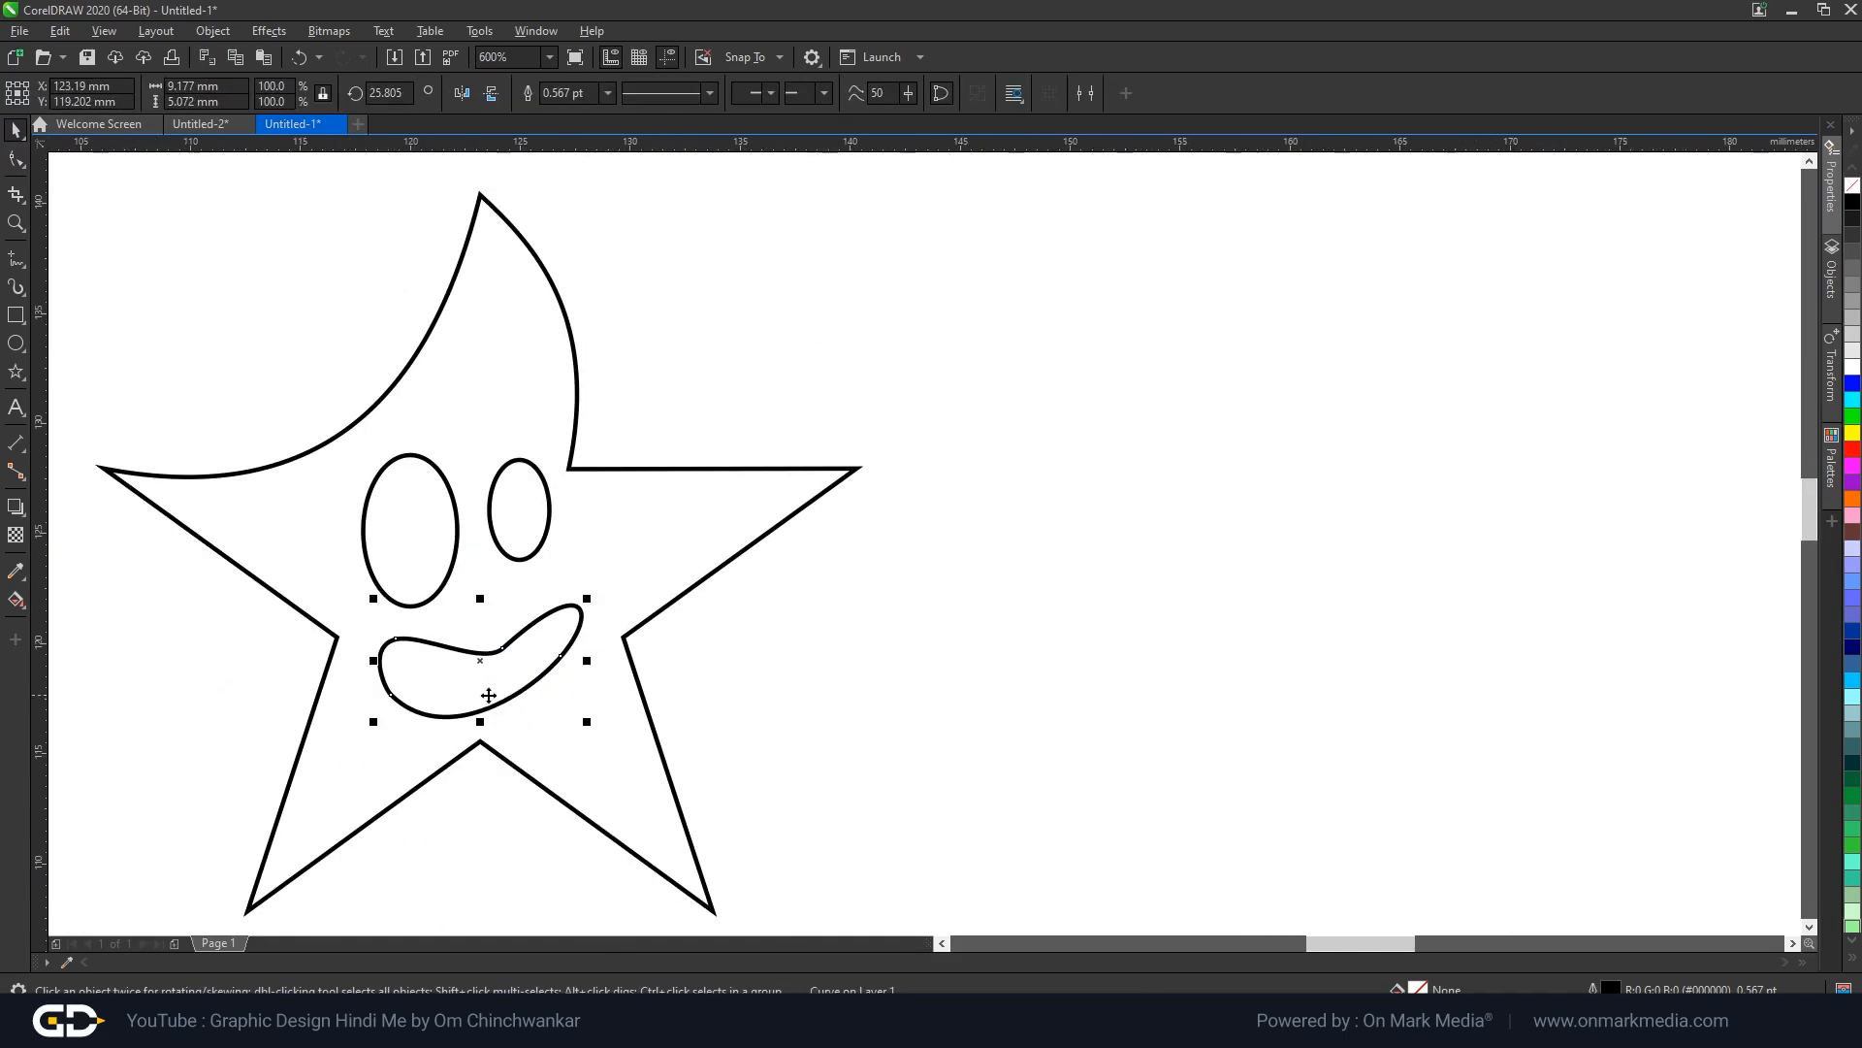
pyautogui.scroll(1, 420, 725)
pyautogui.moveTo(578, 581); pyautogui.dragTo(596, 572)
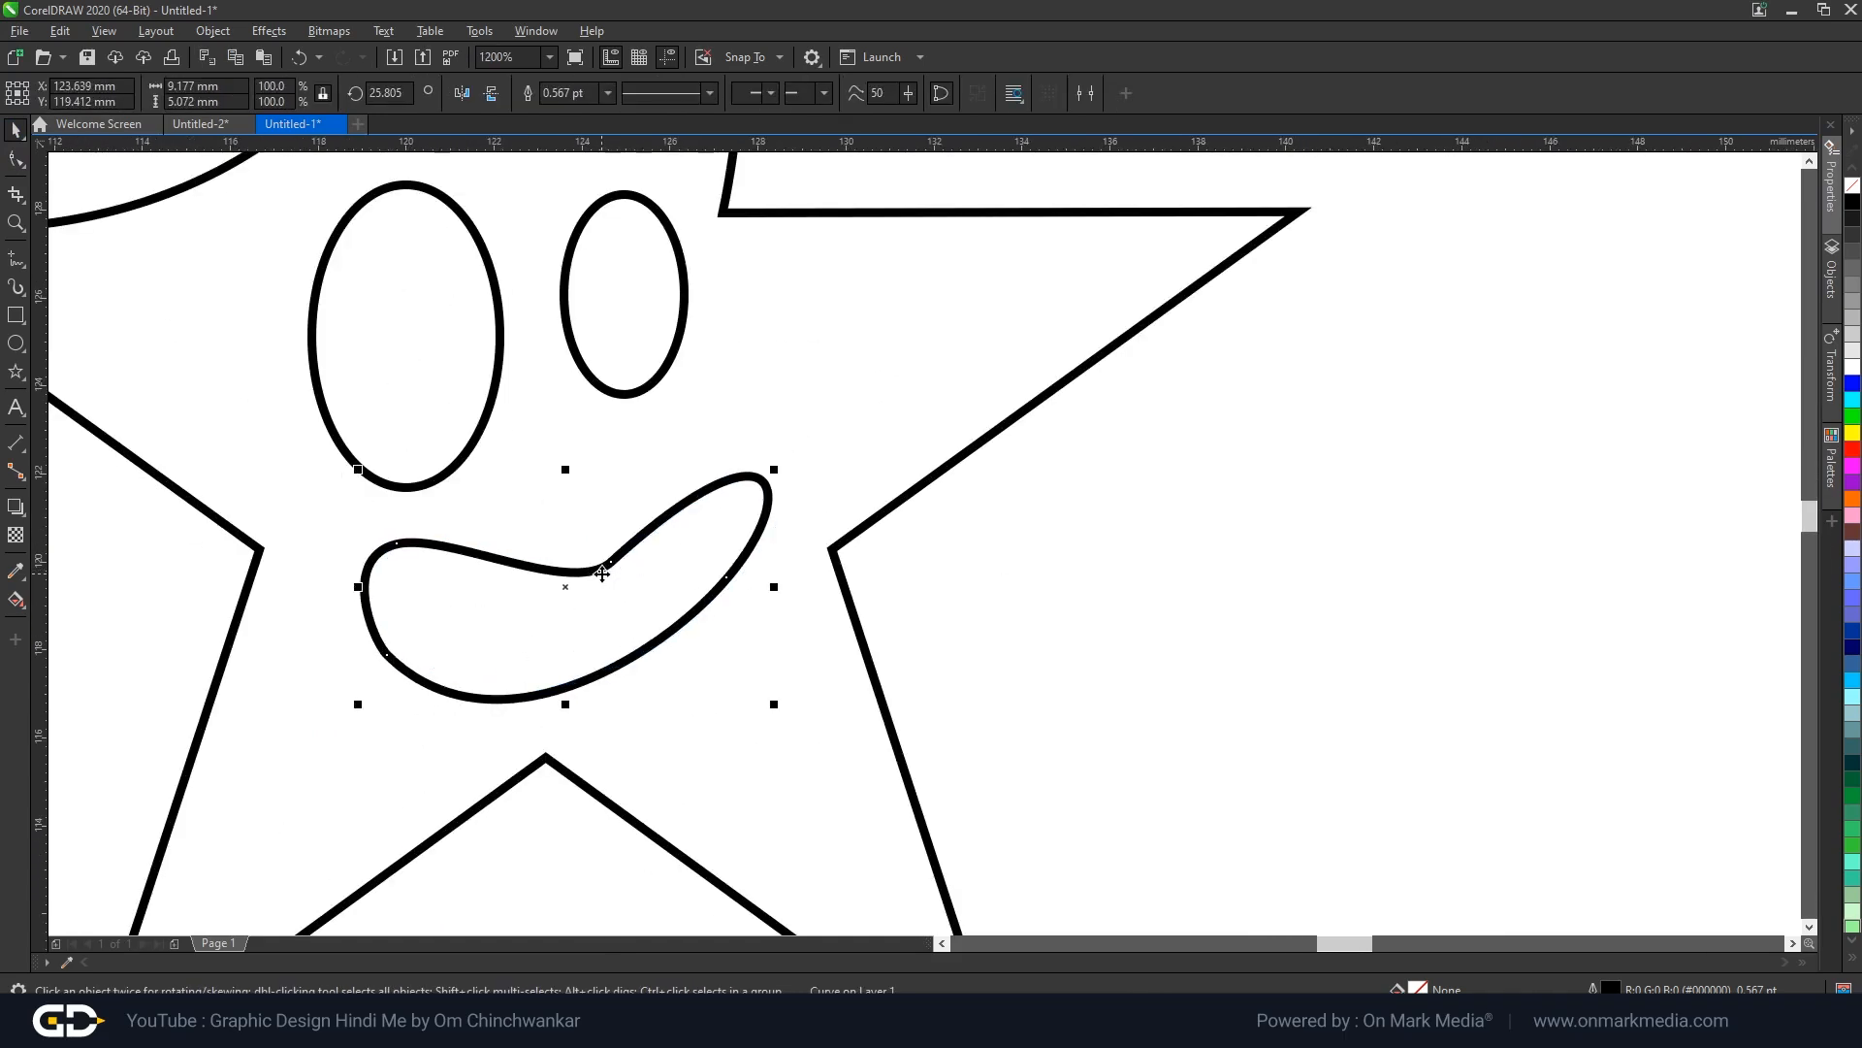
pyautogui.moveTo(603, 574); pyautogui.dragTo(590, 550)
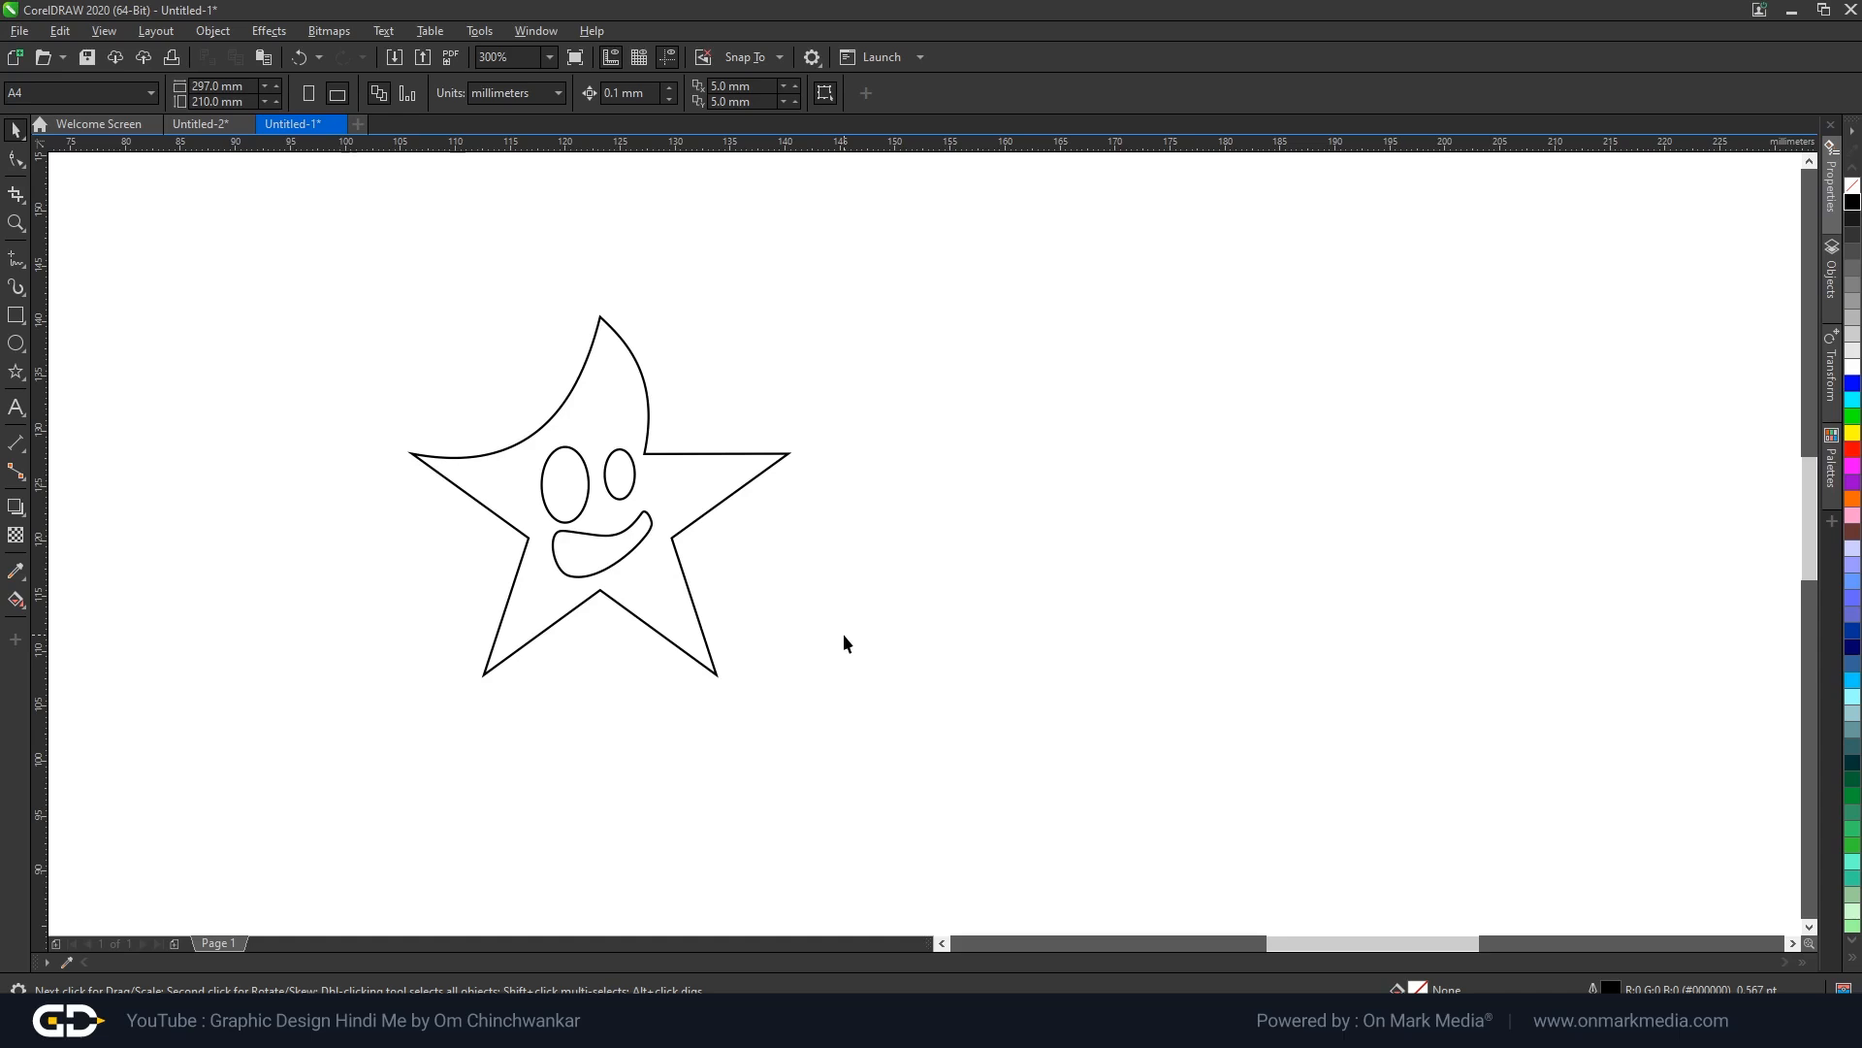
# Select both eyes and the mouth together and move them slightly up inside the star.
pyautogui.scroll(2, 613, 659)
pyautogui.scroll(-2, 596, 570)
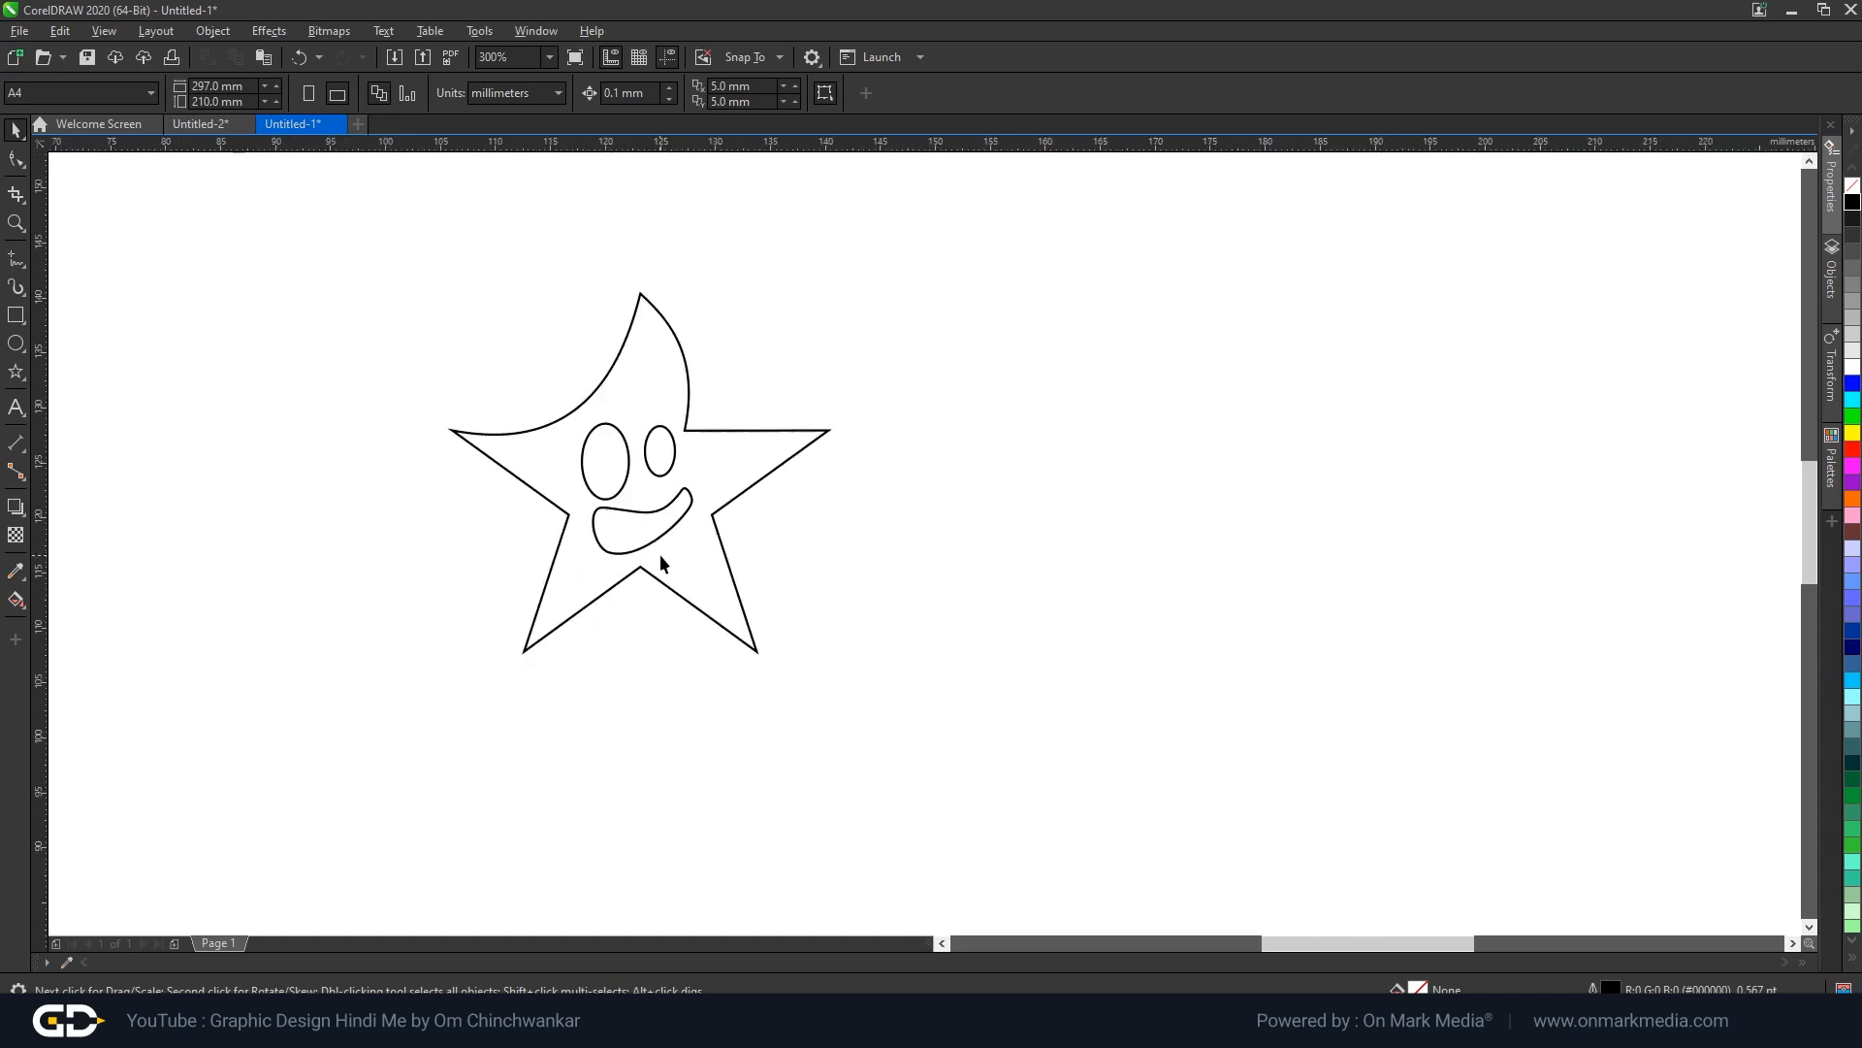
pyautogui.moveTo(541, 388); pyautogui.dragTo(712, 560)
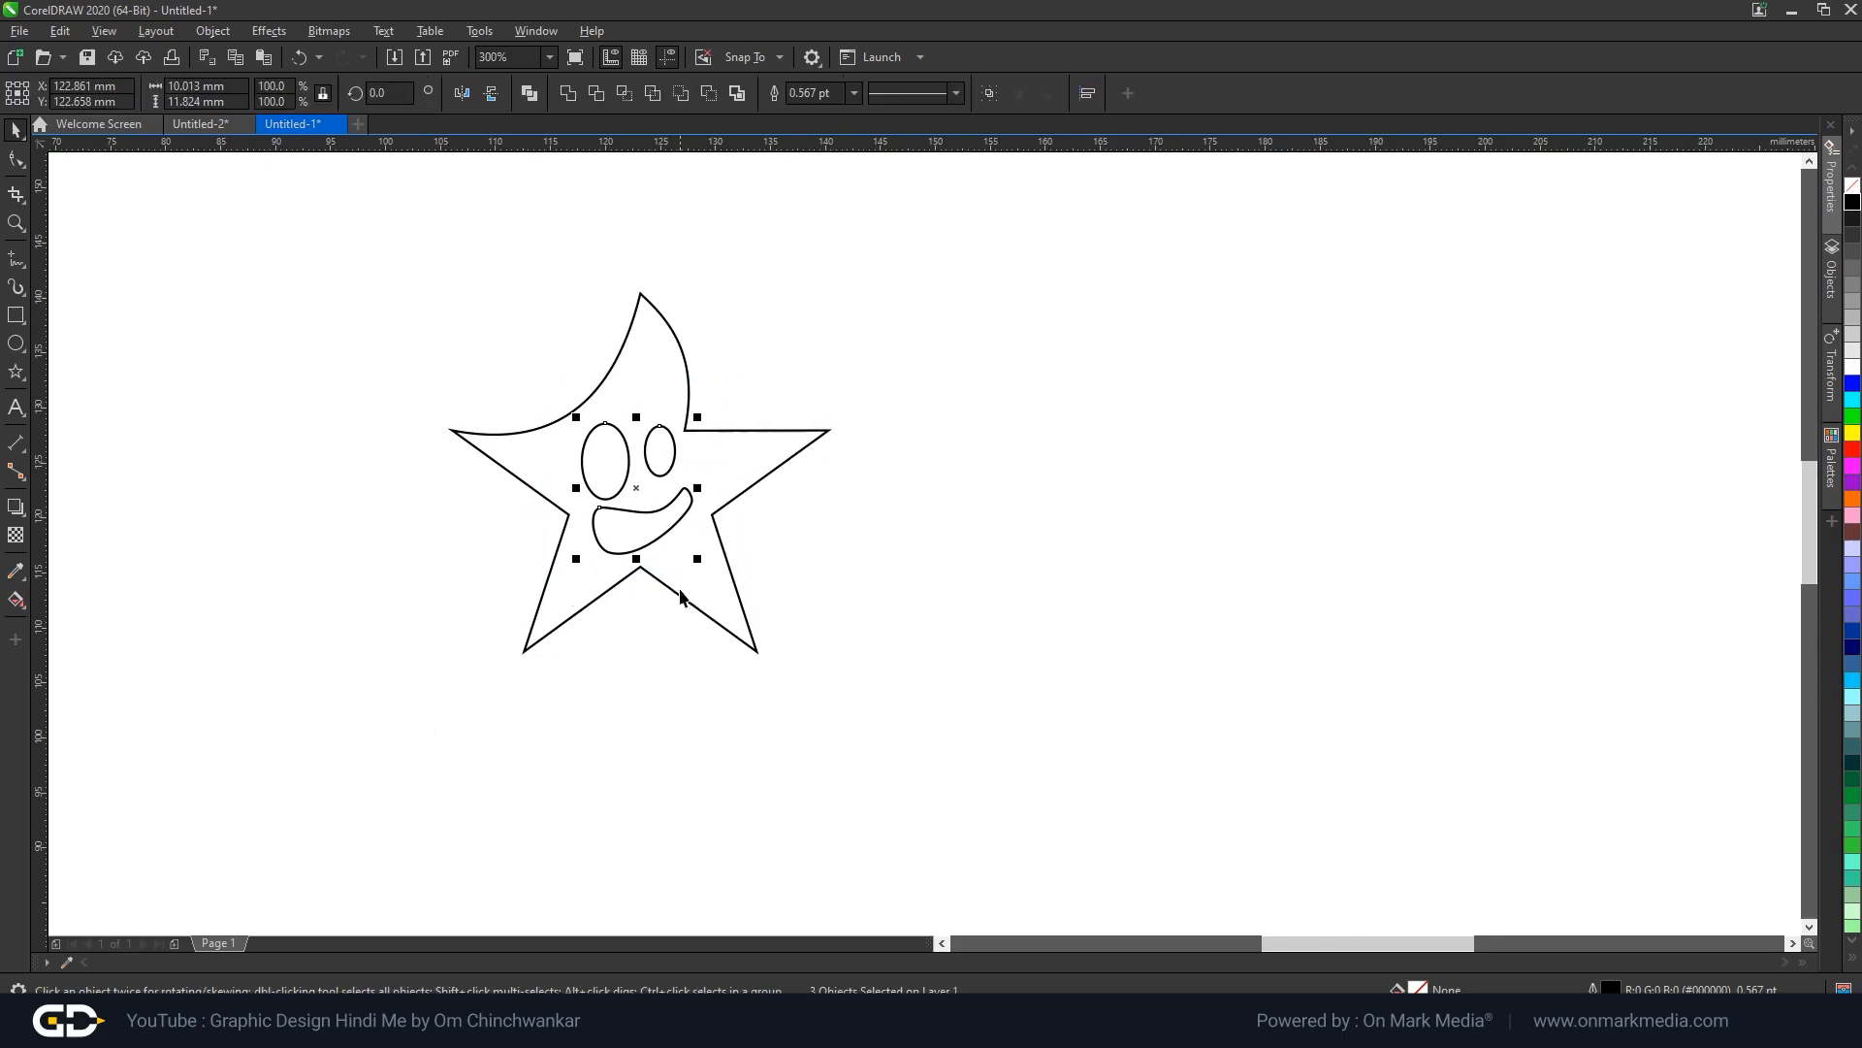
pyautogui.scroll(2, 633, 471)
pyautogui.click(660, 571)
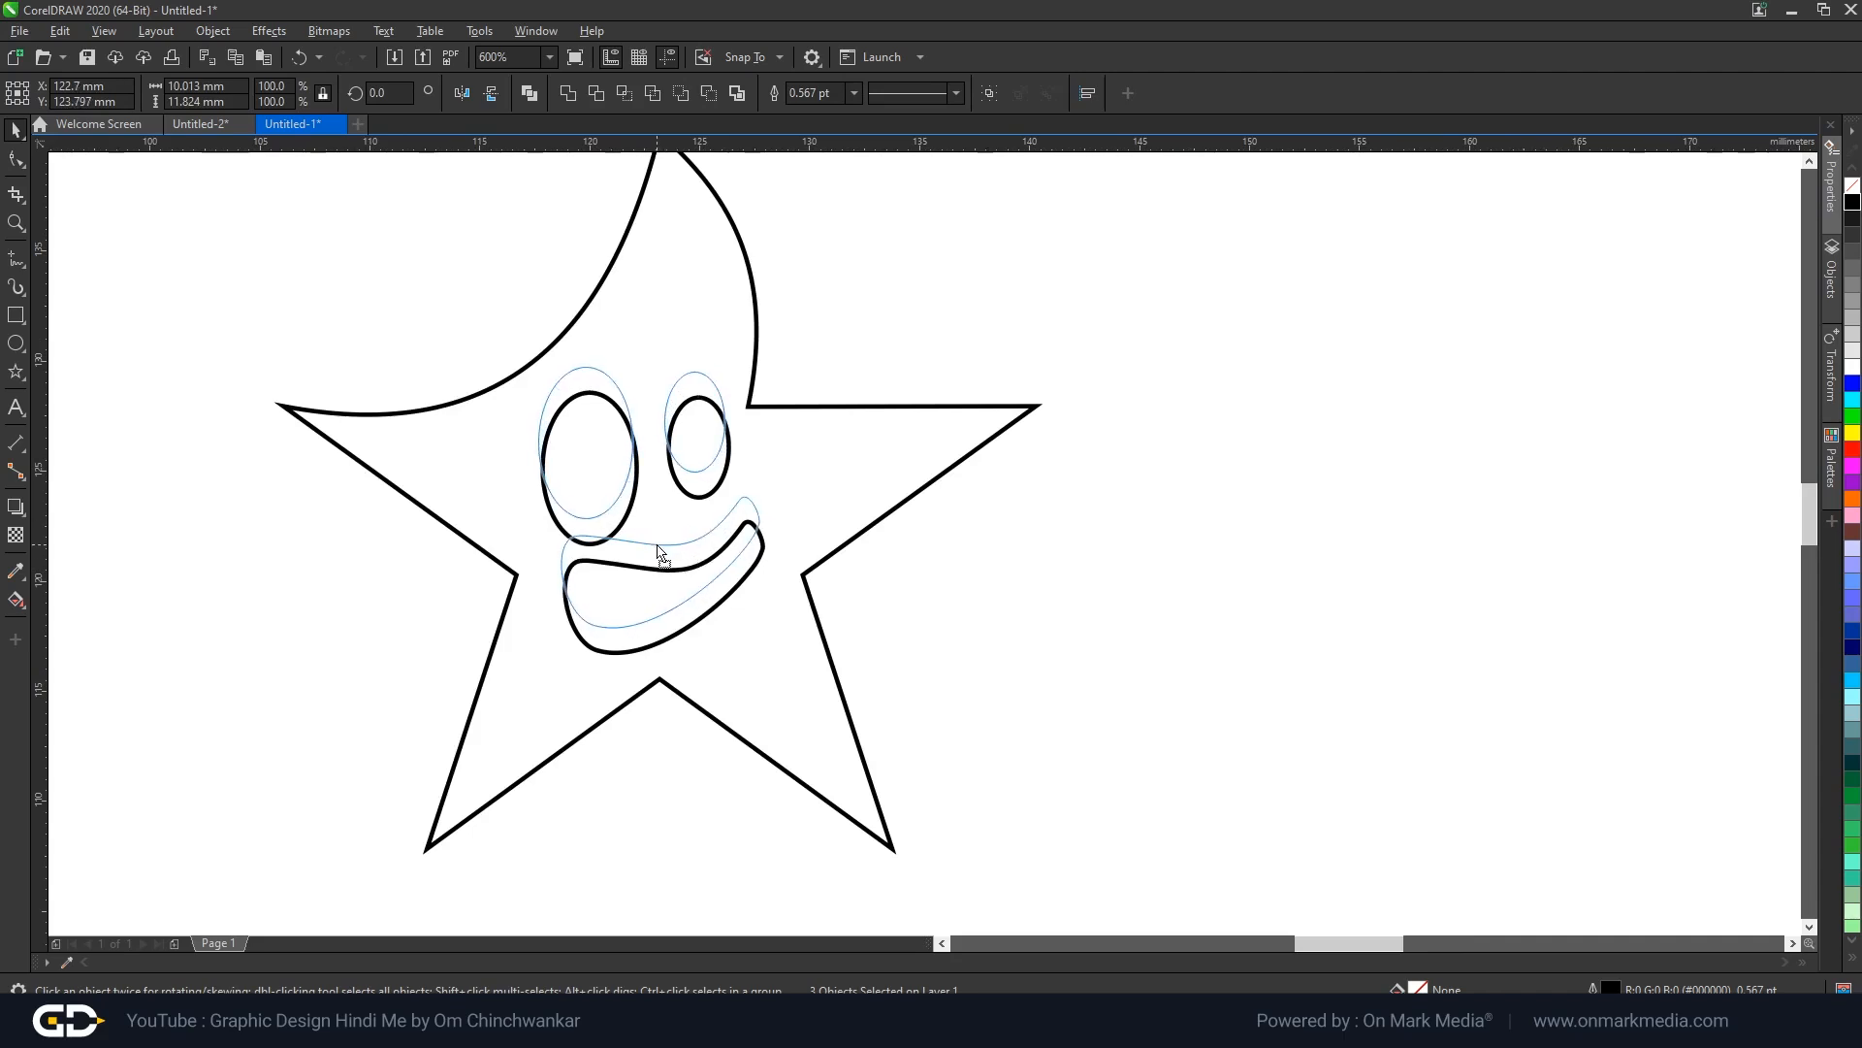
pyautogui.click(915, 532)
pyautogui.scroll(-2, 531, 487)
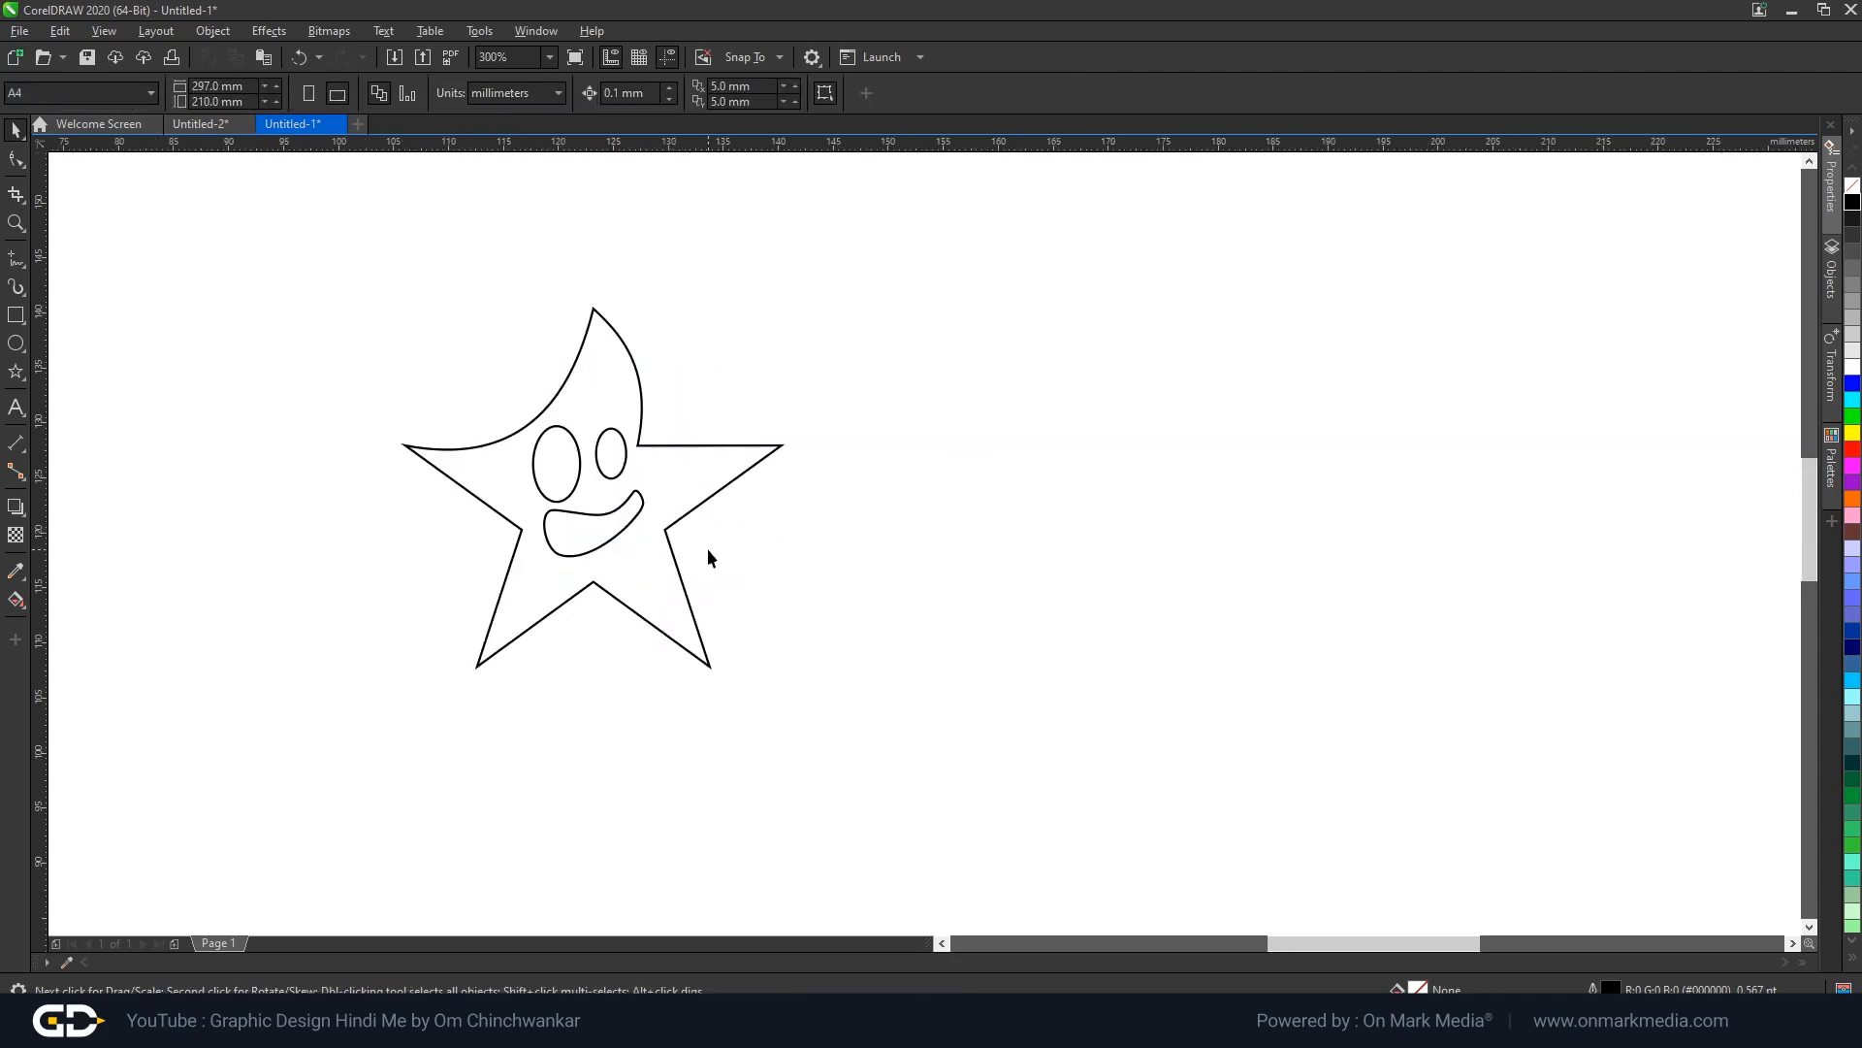
# Raise the tip node of the star's right arm with the Shape tool.
pyautogui.press('F10')
pyautogui.moveTo(782, 445); pyautogui.dragTo(779, 400)
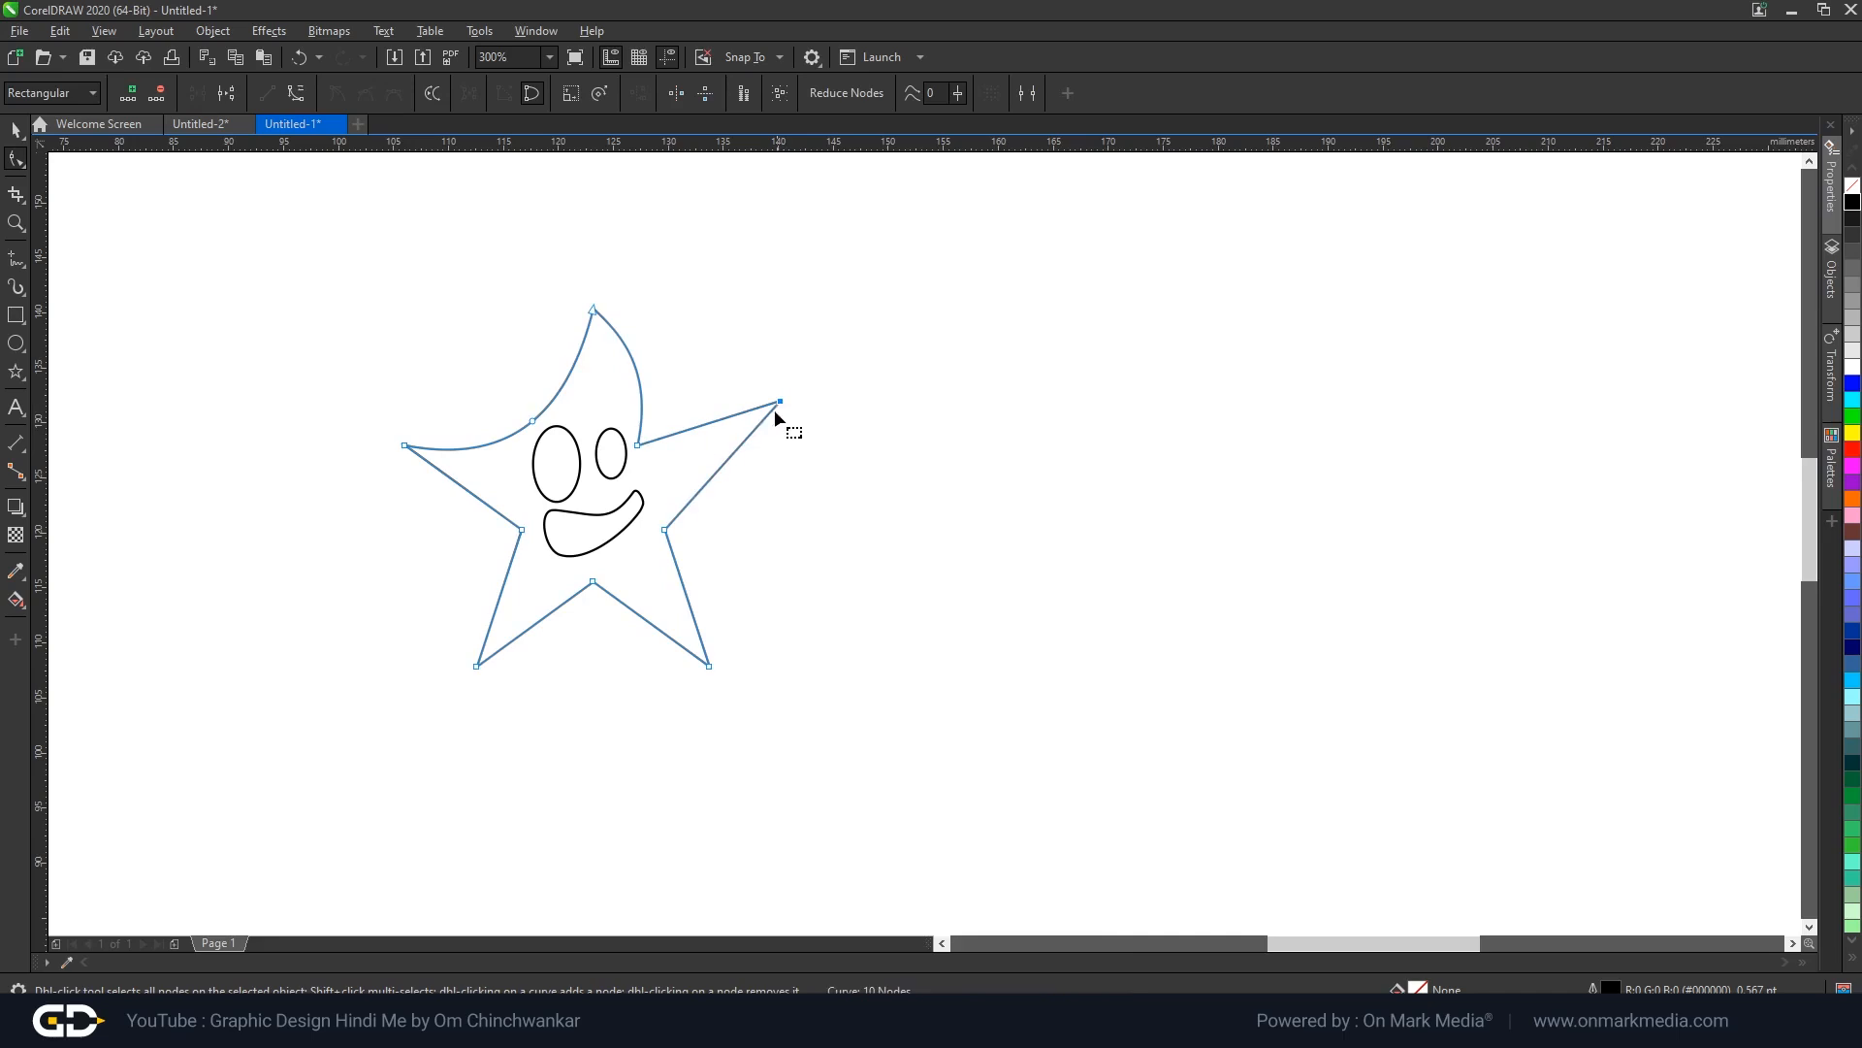
# Try to lower the left arm's tip, remove the node on its upper curve and bend its lower edge.
pyautogui.moveTo(405, 445)
pyautogui.mouseDown()
pyautogui.moveTo(404, 495)
pyautogui.moveTo(396, 478)
pyautogui.mouseUp()
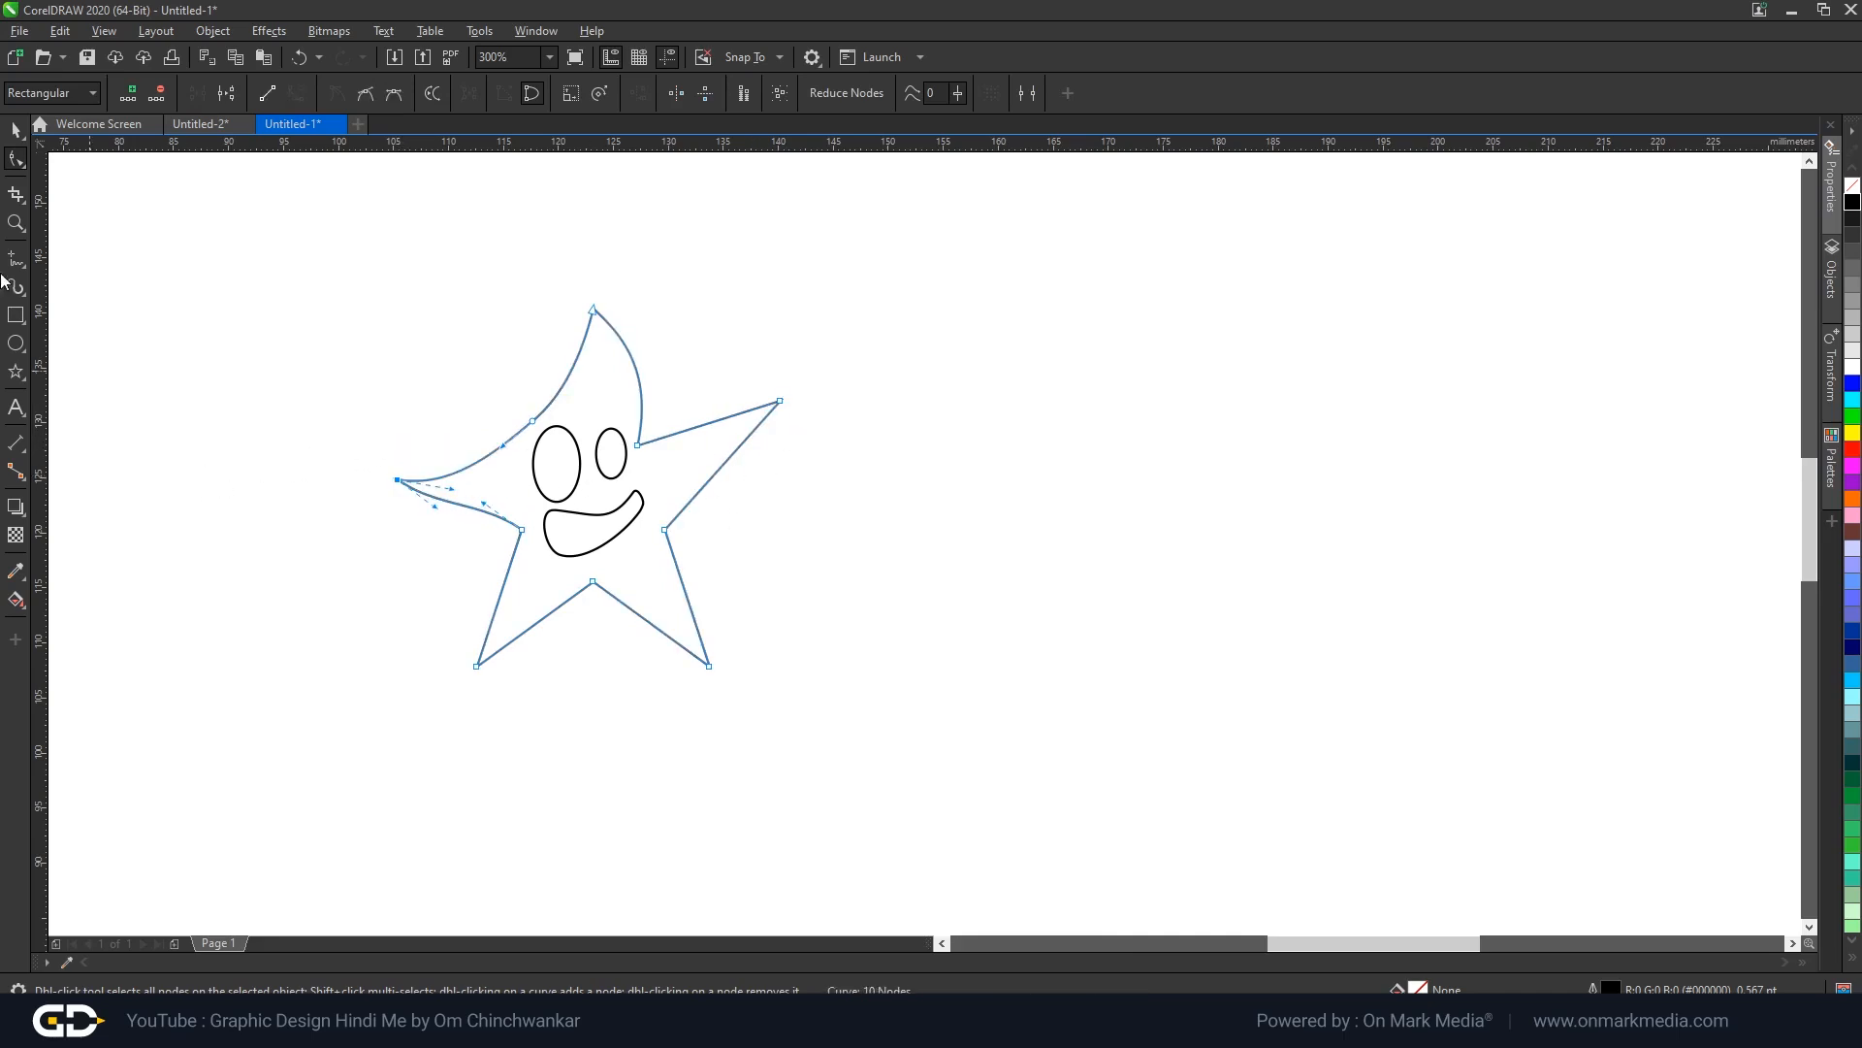
pyautogui.doubleClick(534, 423)
pyautogui.scroll(-2, 548, 457)
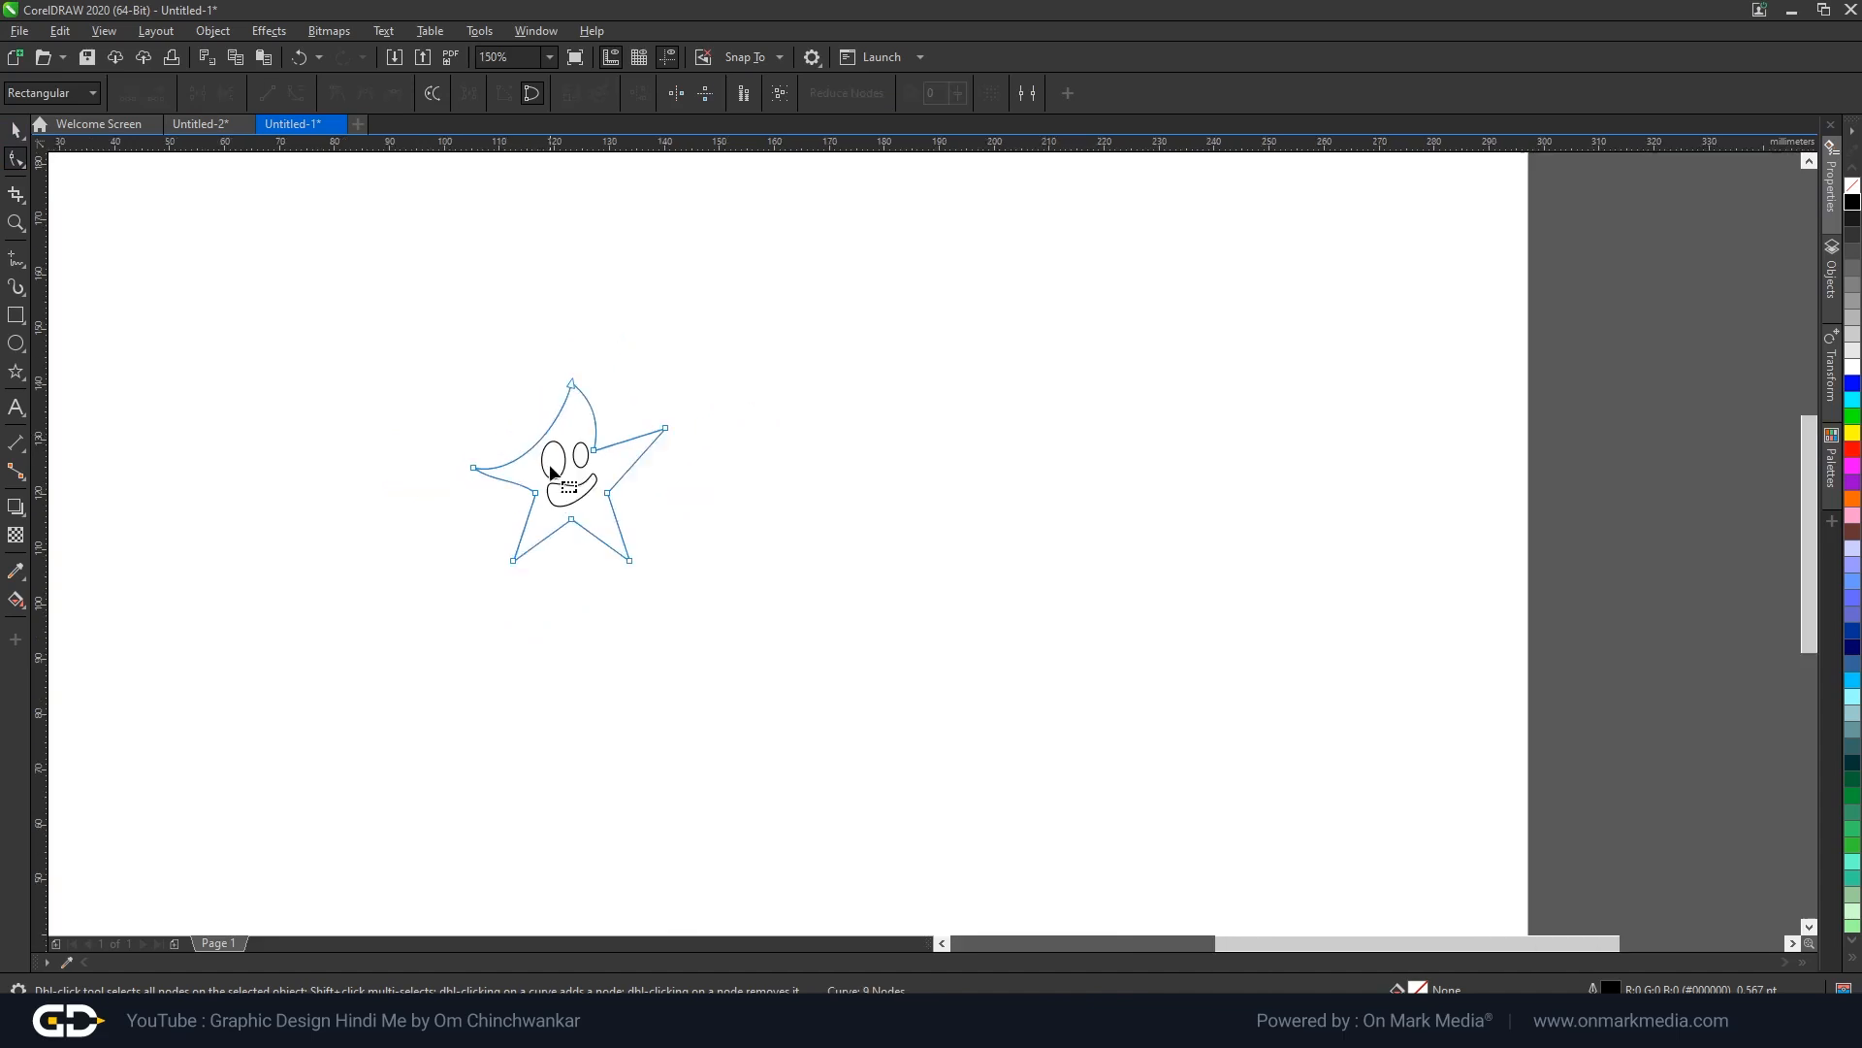
pyautogui.scroll(4, 550, 470)
pyautogui.click(437, 538)
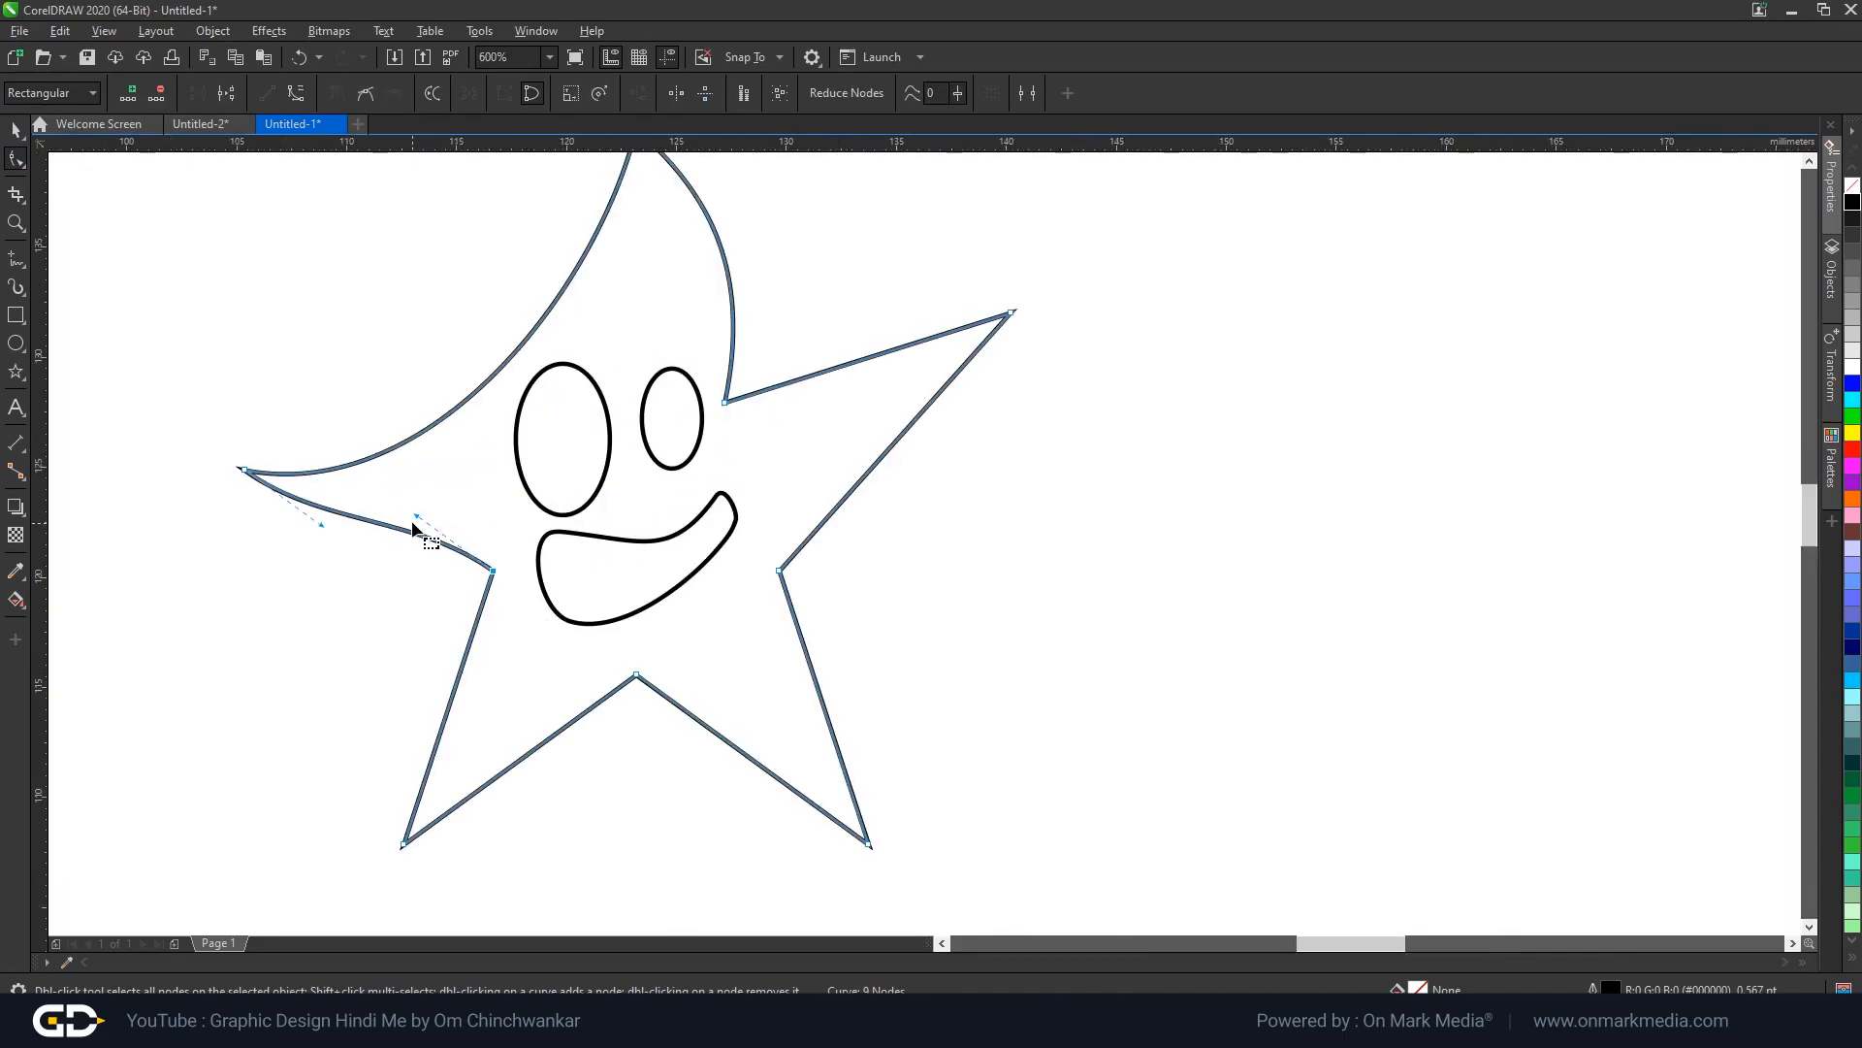
pyautogui.click(414, 553)
pyautogui.scroll(-2, 548, 582)
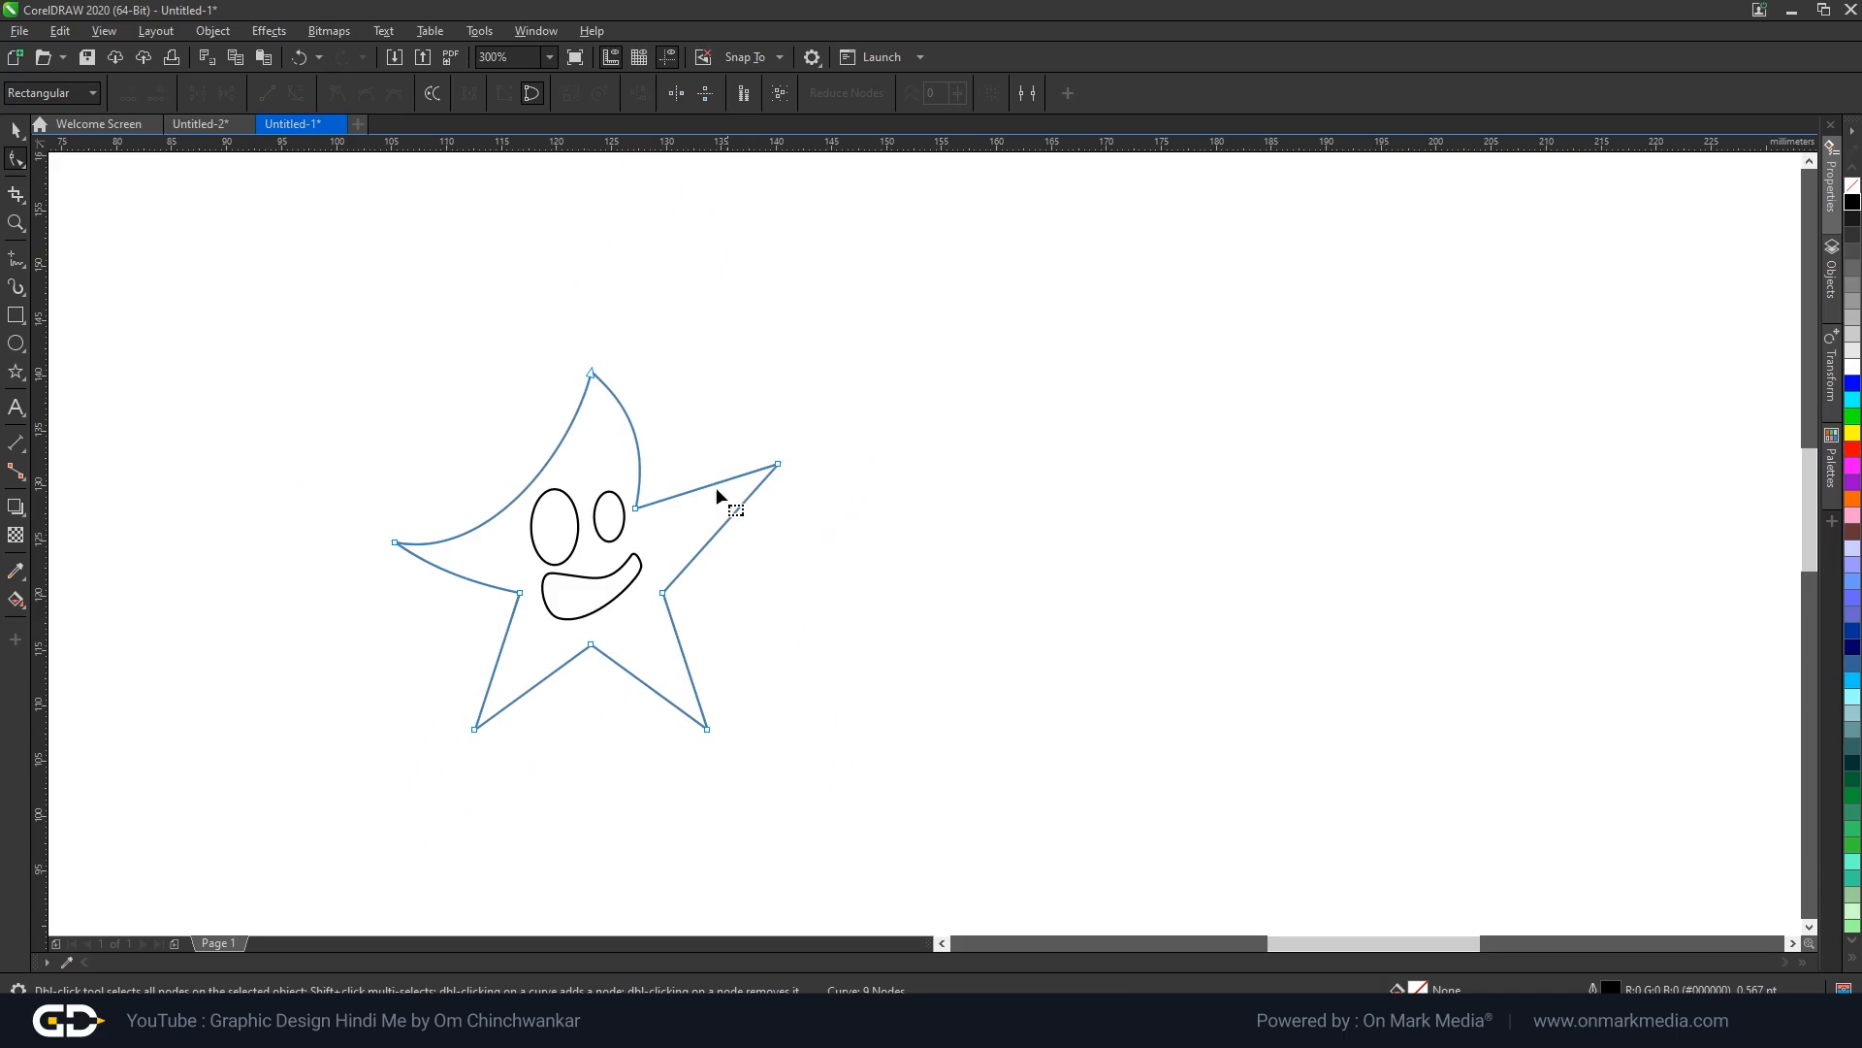
pyautogui.scroll(1, 768, 451)
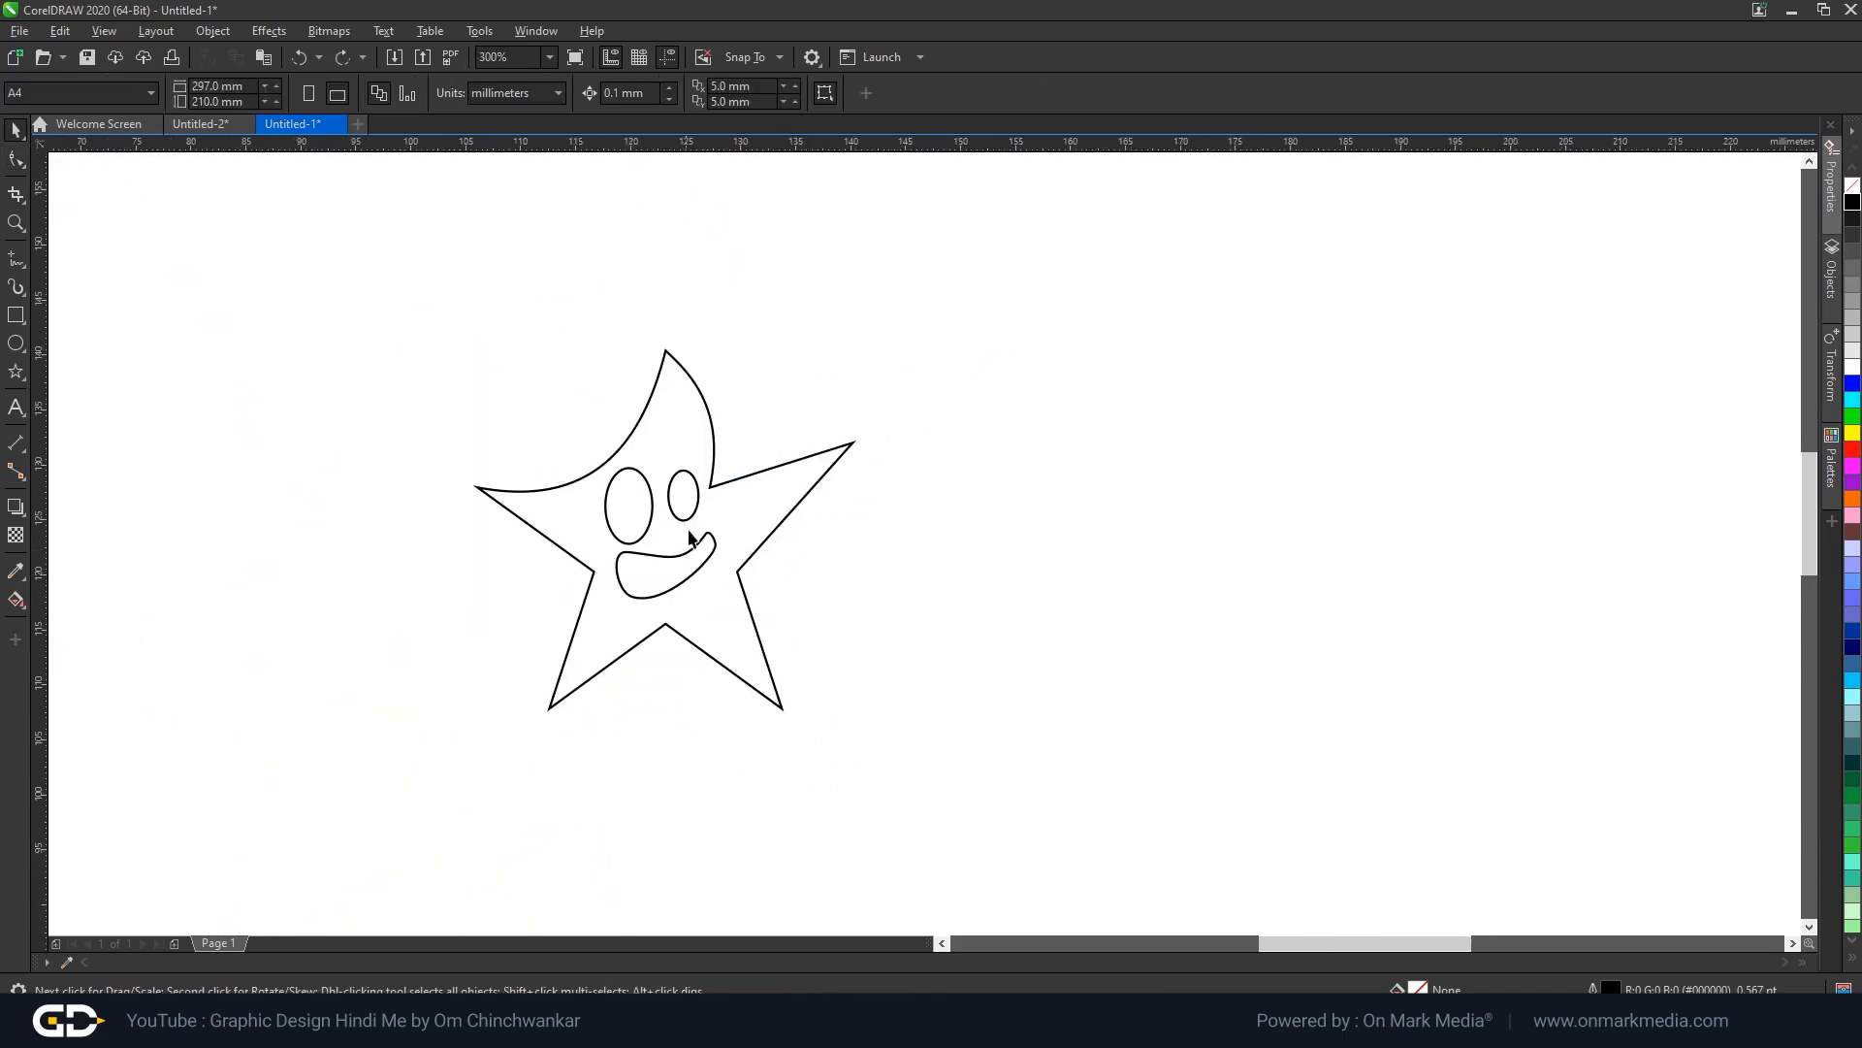
# Draw a small five-pointed star about 3 mm wide above the right arm's tip and fill it dark grey without an outline.
pyautogui.scroll(1, 853, 452)
pyautogui.click(14, 372)
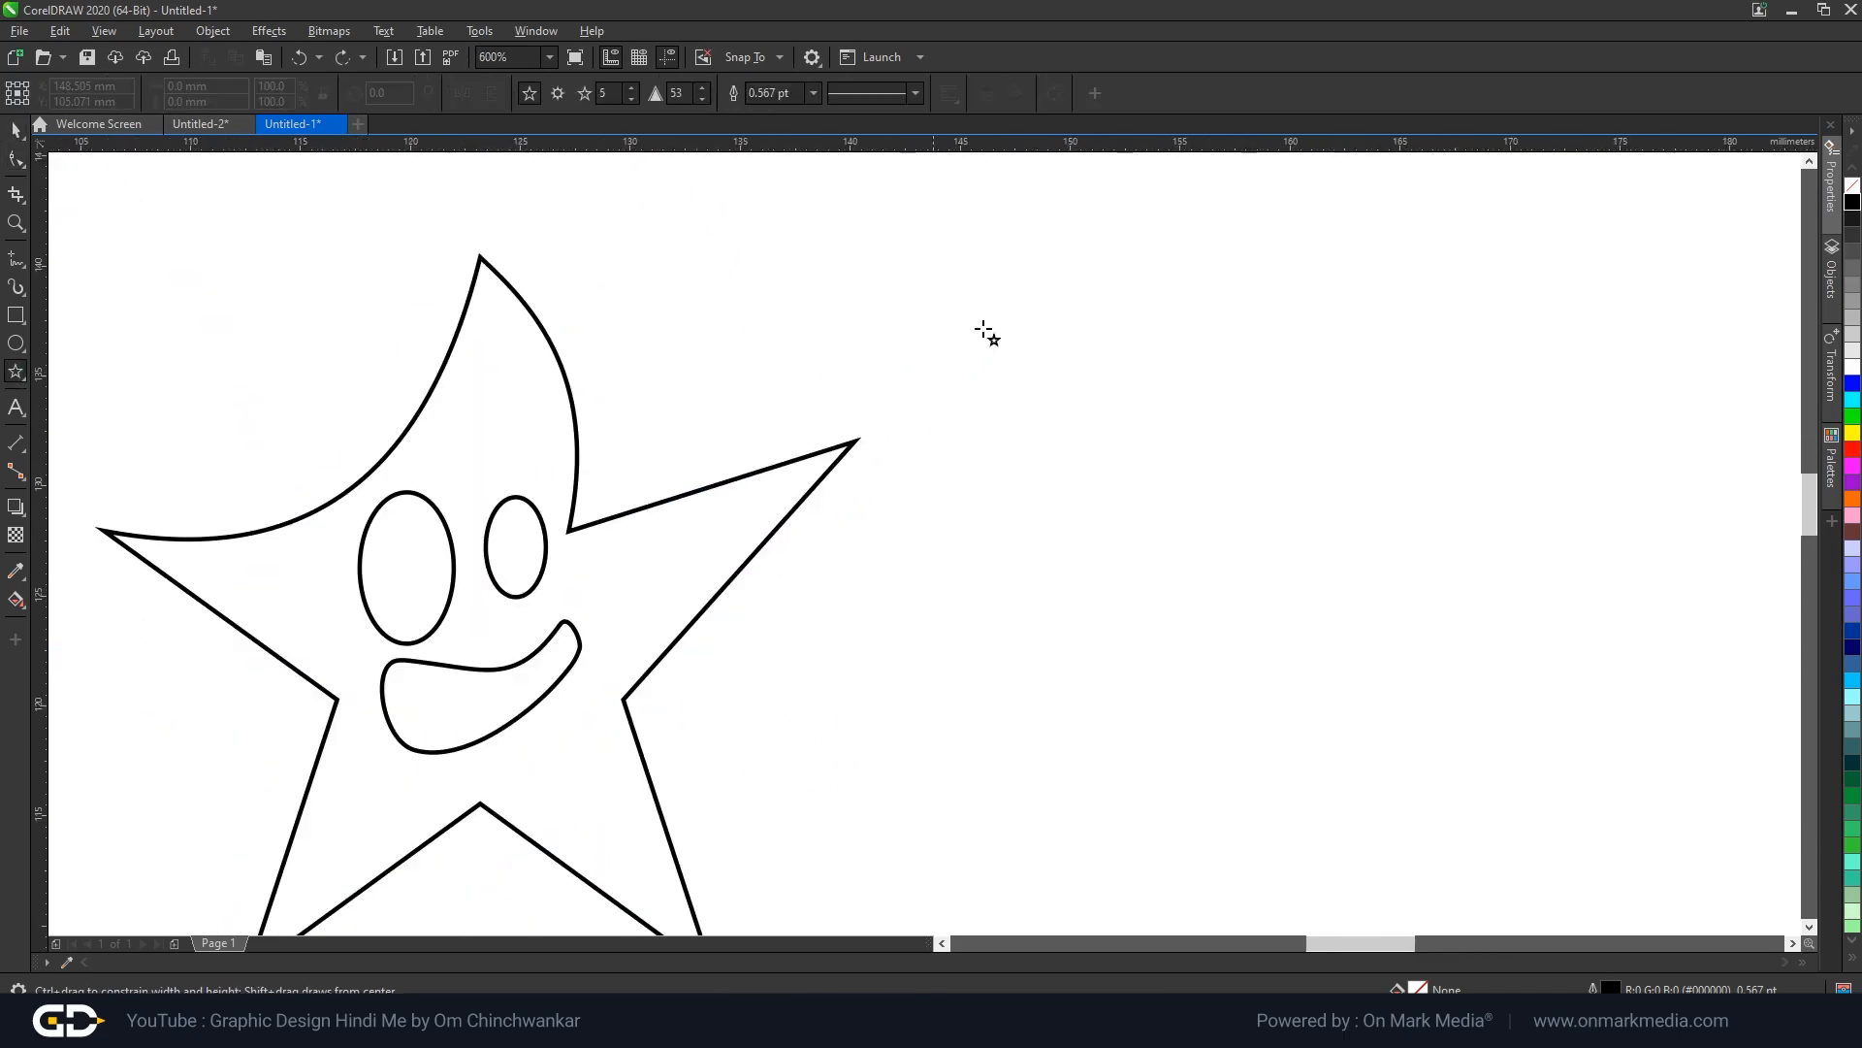
pyautogui.moveTo(883, 314); pyautogui.dragTo(951, 387)
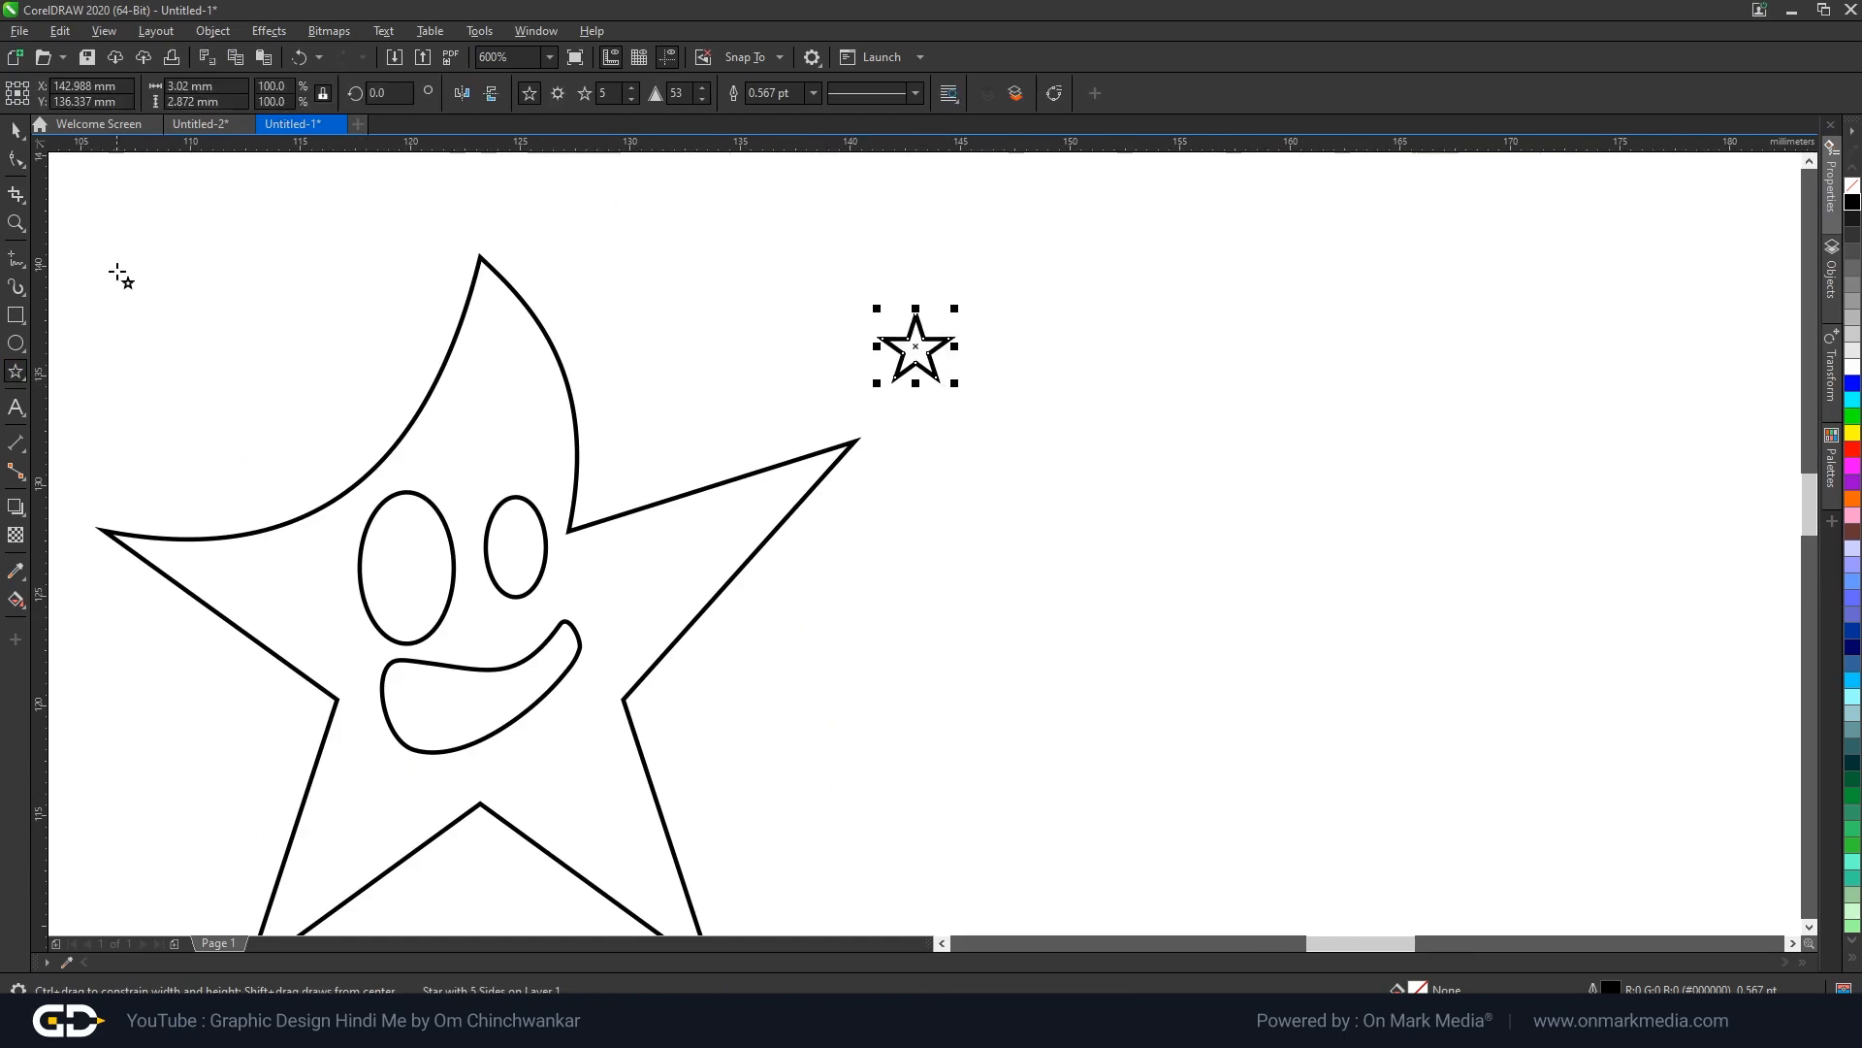
pyautogui.click(15, 129)
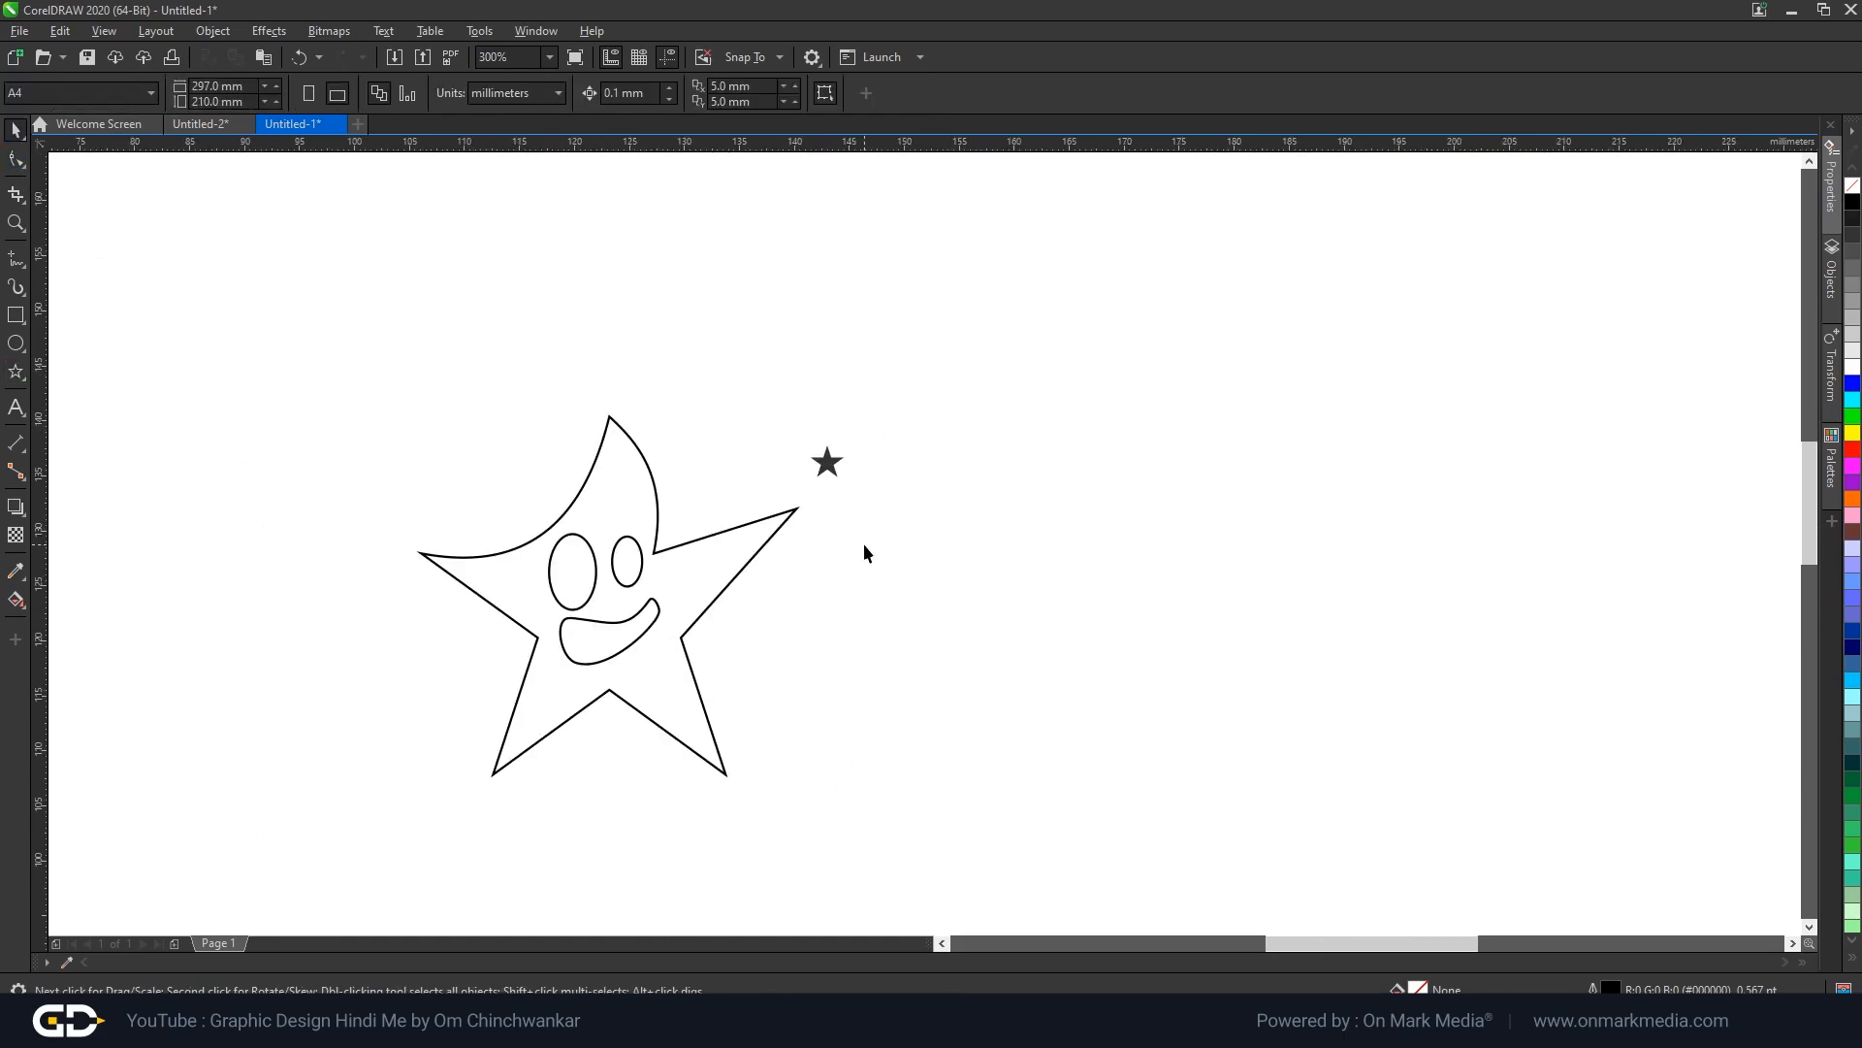
pyautogui.scroll(1, 681, 458)
pyautogui.doubleClick(661, 444)
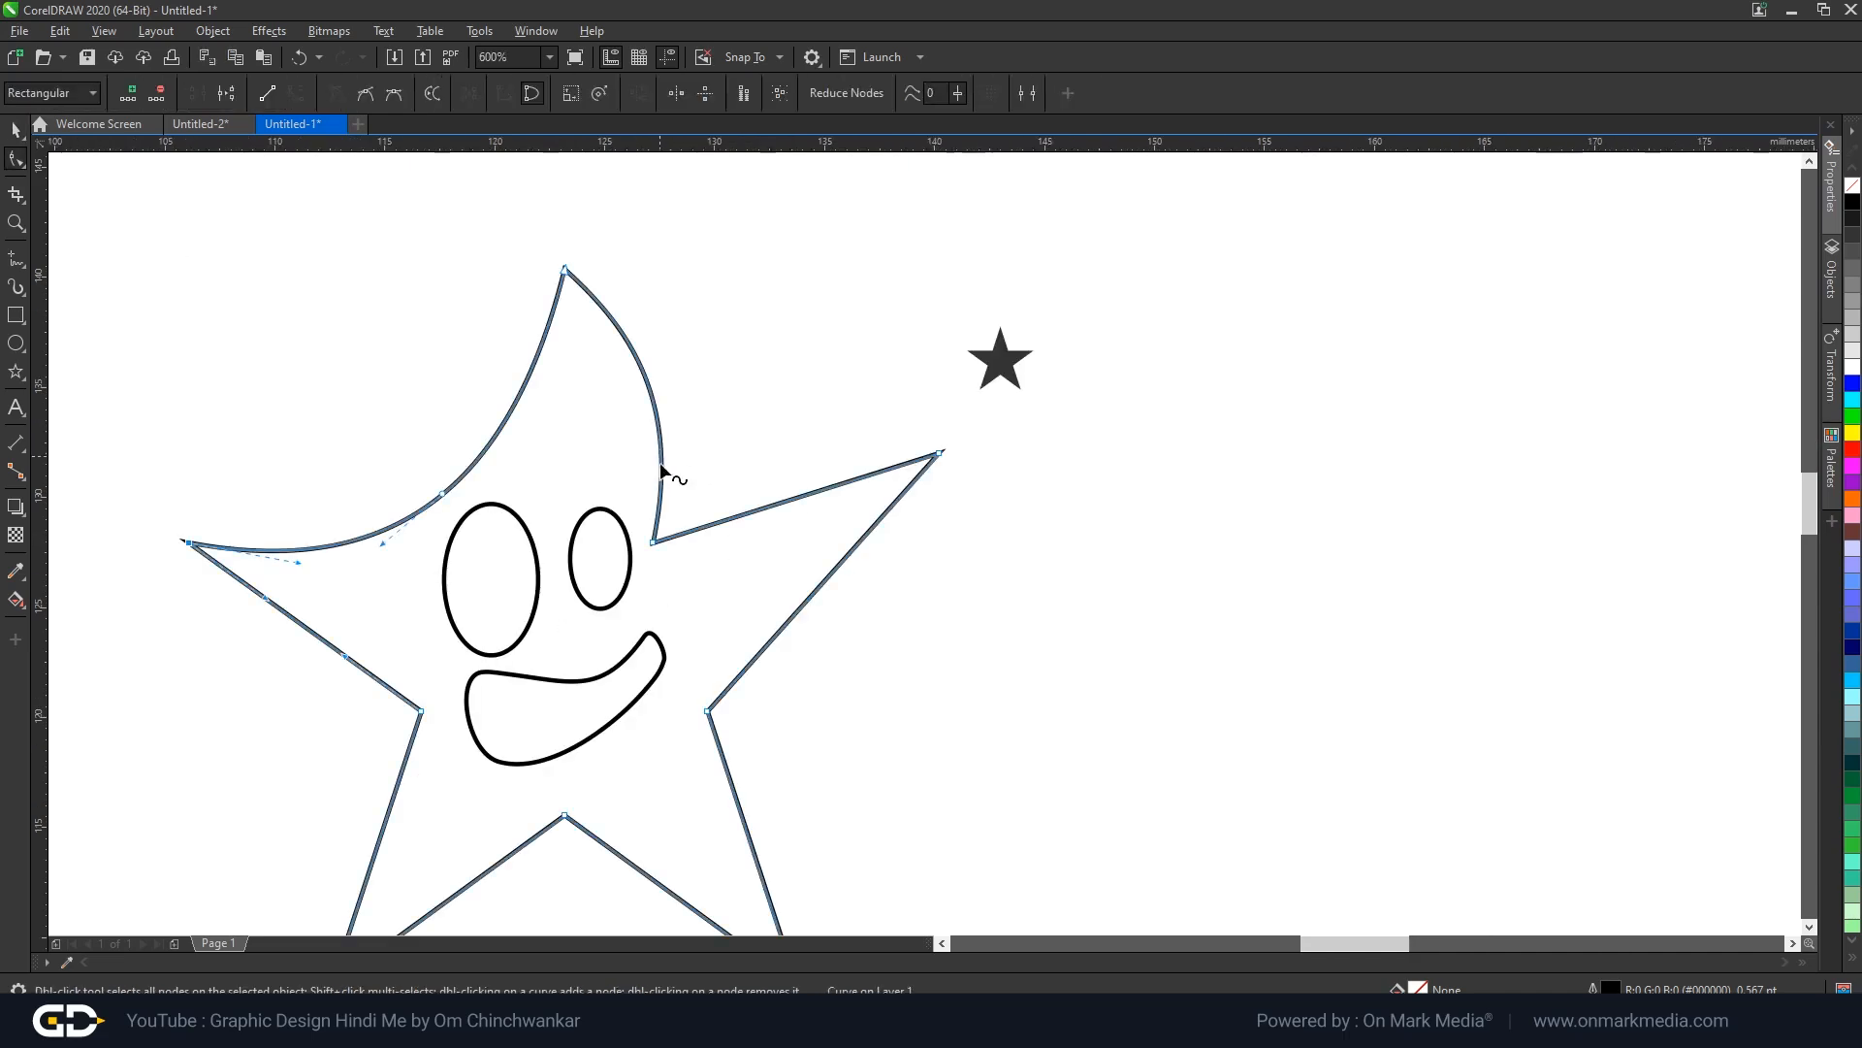
pyautogui.moveTo(685, 390); pyautogui.dragTo(677, 396)
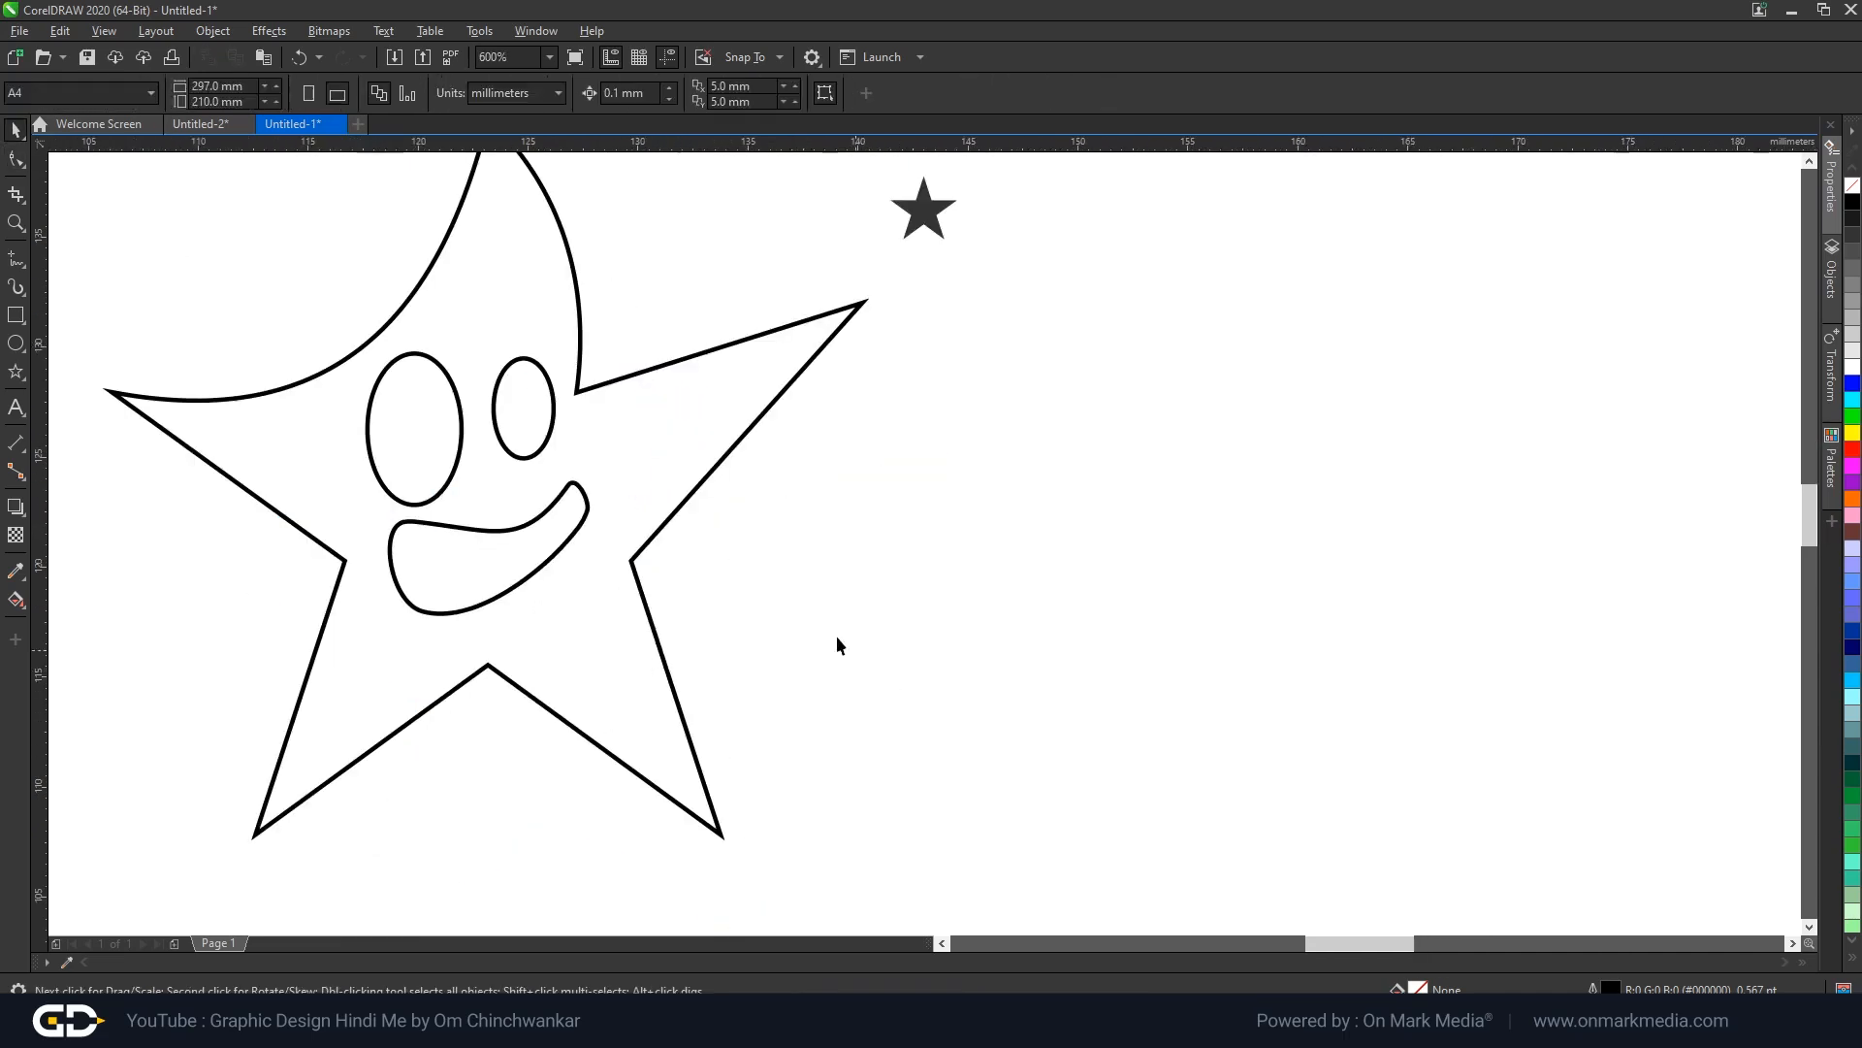
pyautogui.scroll(-2, 656, 542)
pyautogui.scroll(1, 655, 540)
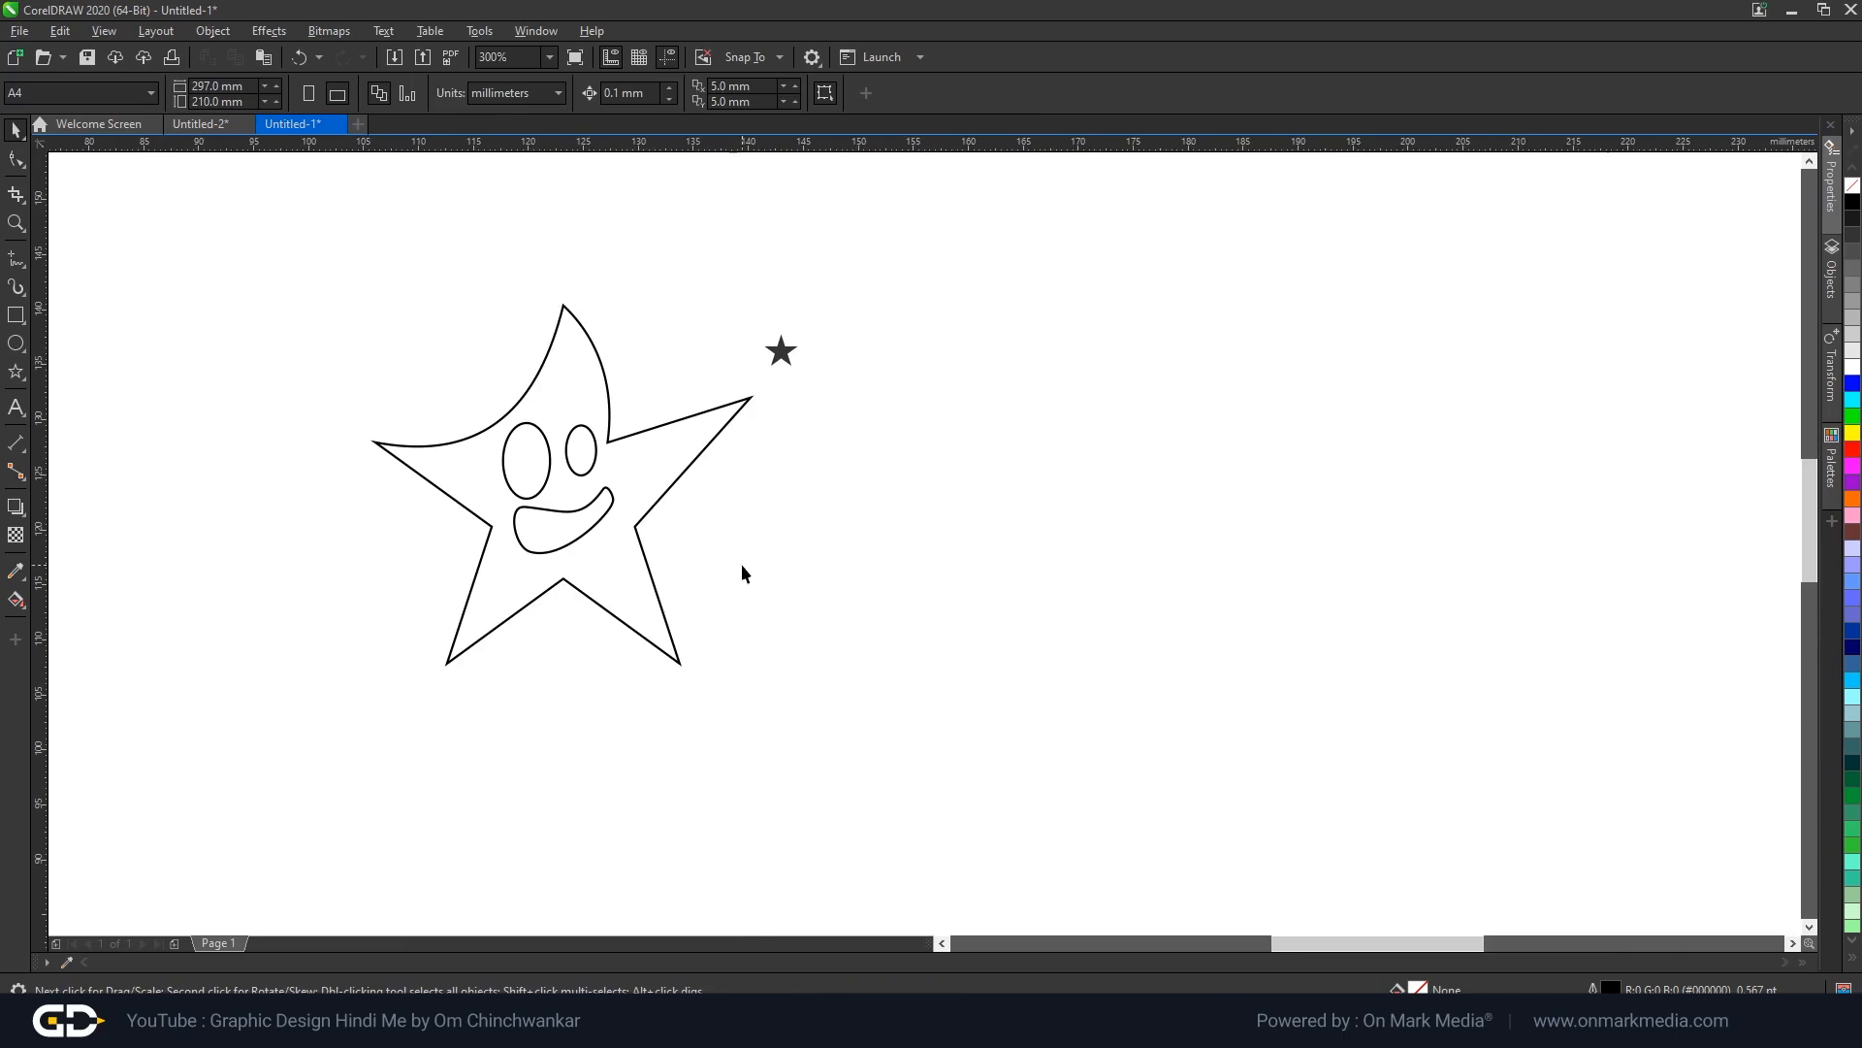
# Remove the notch node between the star's top point and right arm so they join in a smooth curve, and raise the arm's tip.
pyautogui.doubleClick(686, 601)
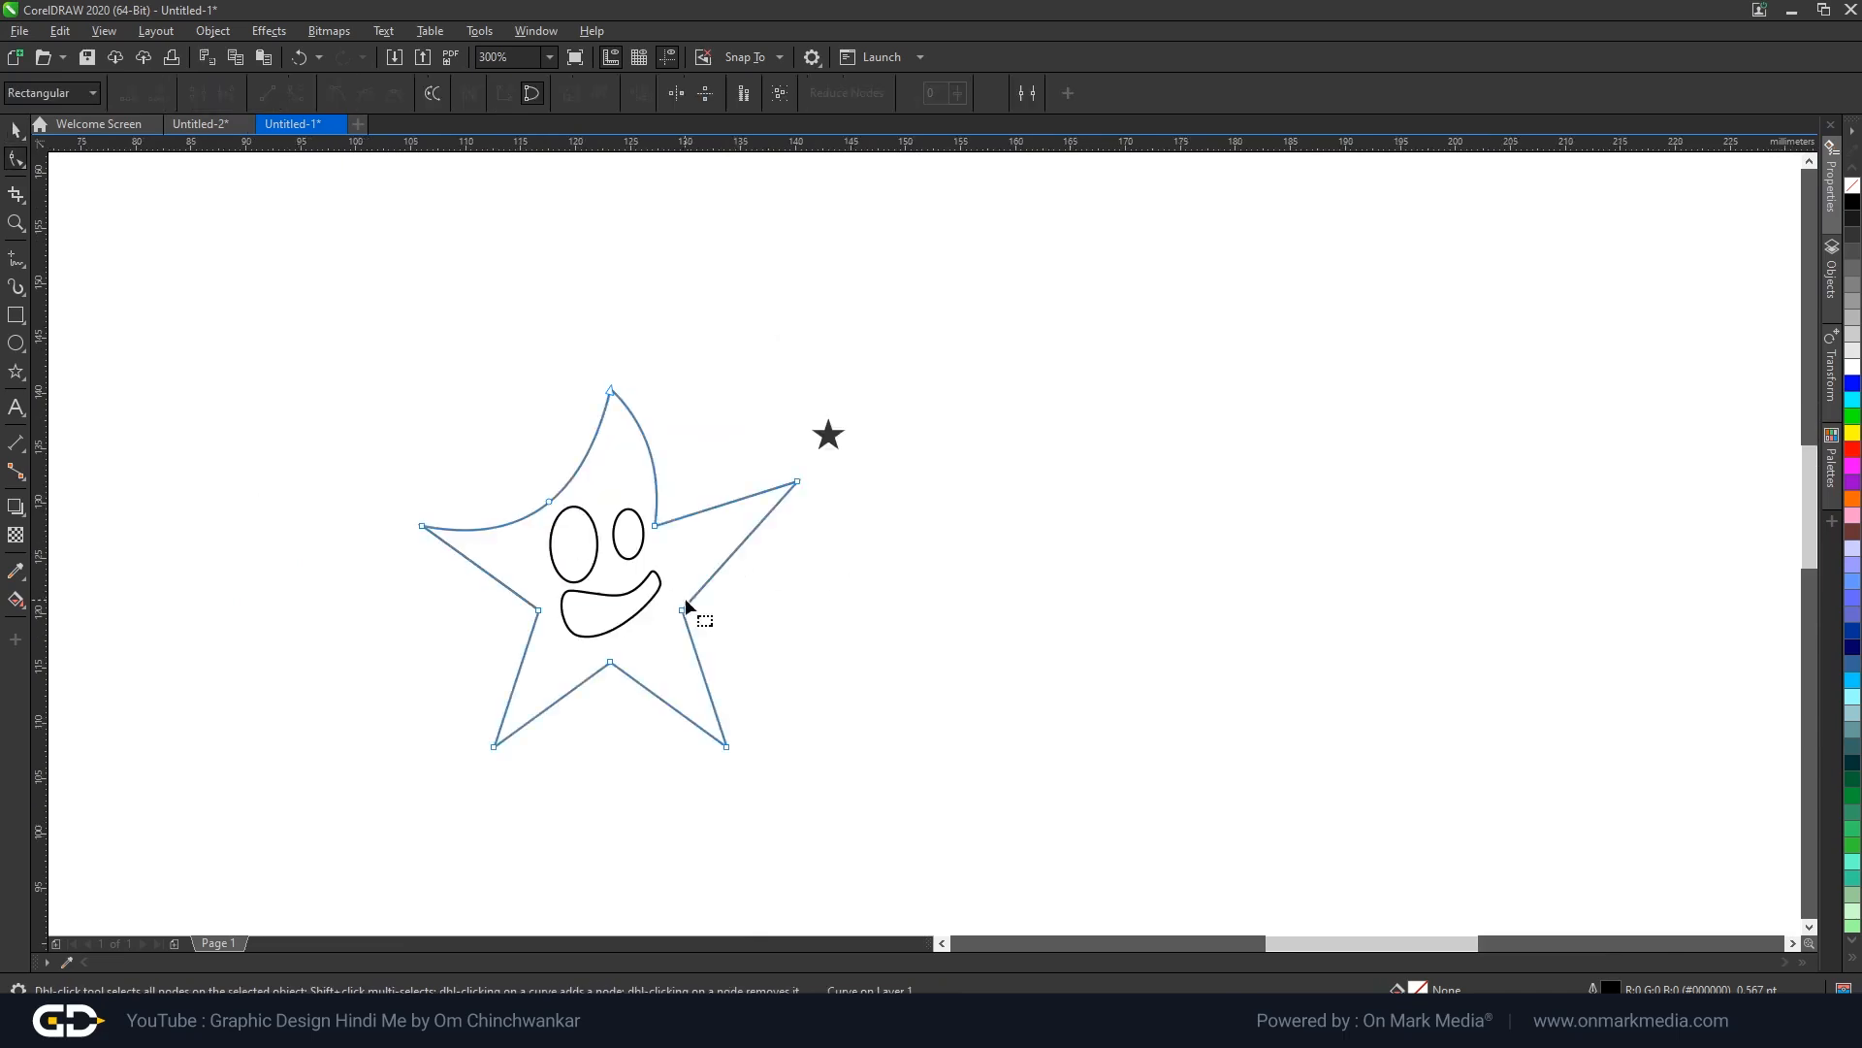
pyautogui.scroll(1, 659, 482)
pyautogui.doubleClick(655, 569)
pyautogui.moveTo(808, 518); pyautogui.dragTo(693, 414)
pyautogui.moveTo(456, 624); pyautogui.dragTo(609, 596)
pyautogui.moveTo(940, 476); pyautogui.dragTo(878, 385)
pyautogui.scroll(-1, 831, 406)
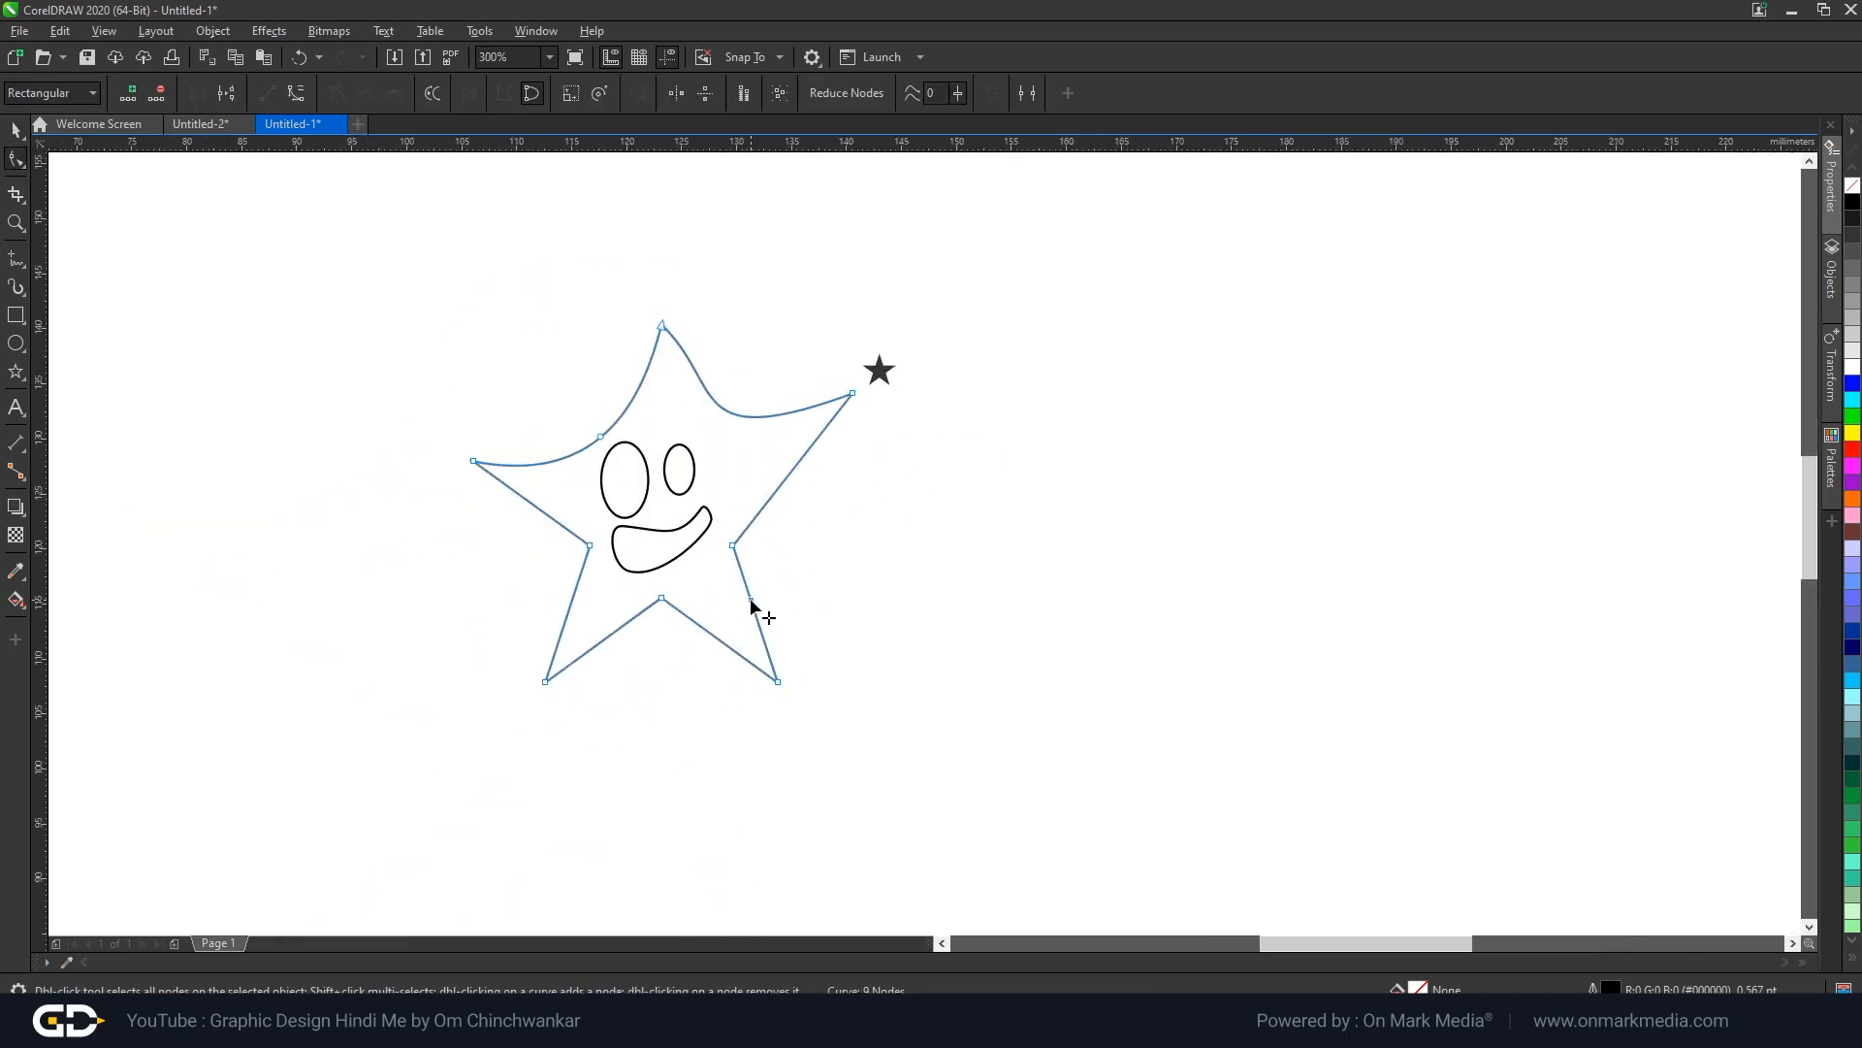
# Curve the right leg's outer edge outward and bend the inner leg edges into a rounded arch.
pyautogui.scroll(1, 753, 608)
pyautogui.click(910, 543)
pyautogui.scroll(-1, 909, 543)
pyautogui.scroll(1, 870, 547)
pyautogui.doubleClick(639, 555)
pyautogui.click(806, 602)
pyautogui.moveTo(617, 535); pyautogui.dragTo(671, 501)
pyautogui.doubleClick(671, 556)
pyautogui.doubleClick(806, 603)
pyautogui.rightClick(878, 529)
pyautogui.click(880, 531)
pyautogui.doubleClick(880, 531)
pyautogui.moveTo(782, 452); pyautogui.dragTo(795, 435)
pyautogui.scroll(-1, 515, 705)
pyautogui.scroll(2, 548, 639)
# Move the node between the top point and left arm up toward the top point, and lower the left arm's tip.
pyautogui.moveTo(407, 430); pyautogui.dragTo(485, 390)
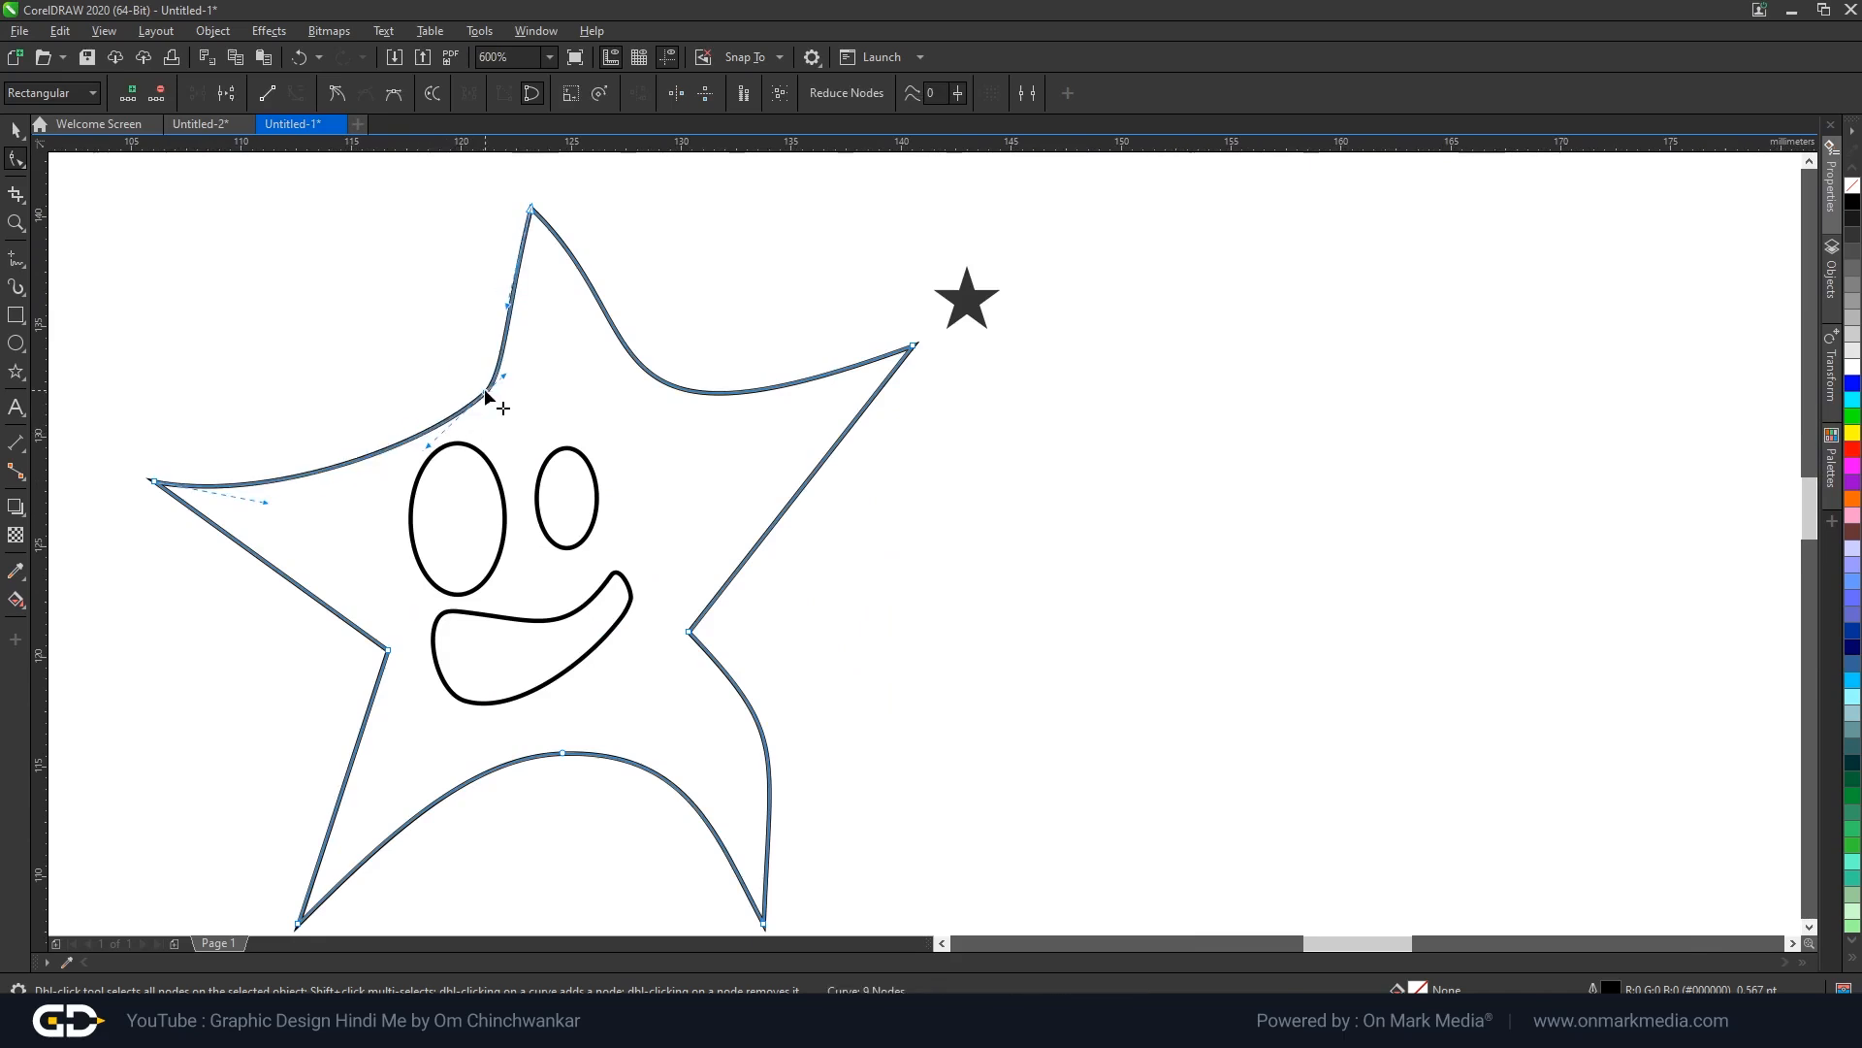
pyautogui.moveTo(153, 478); pyautogui.dragTo(150, 550)
pyautogui.scroll(-2, 633, 509)
pyautogui.moveTo(632, 509); pyautogui.dragTo(466, 644)
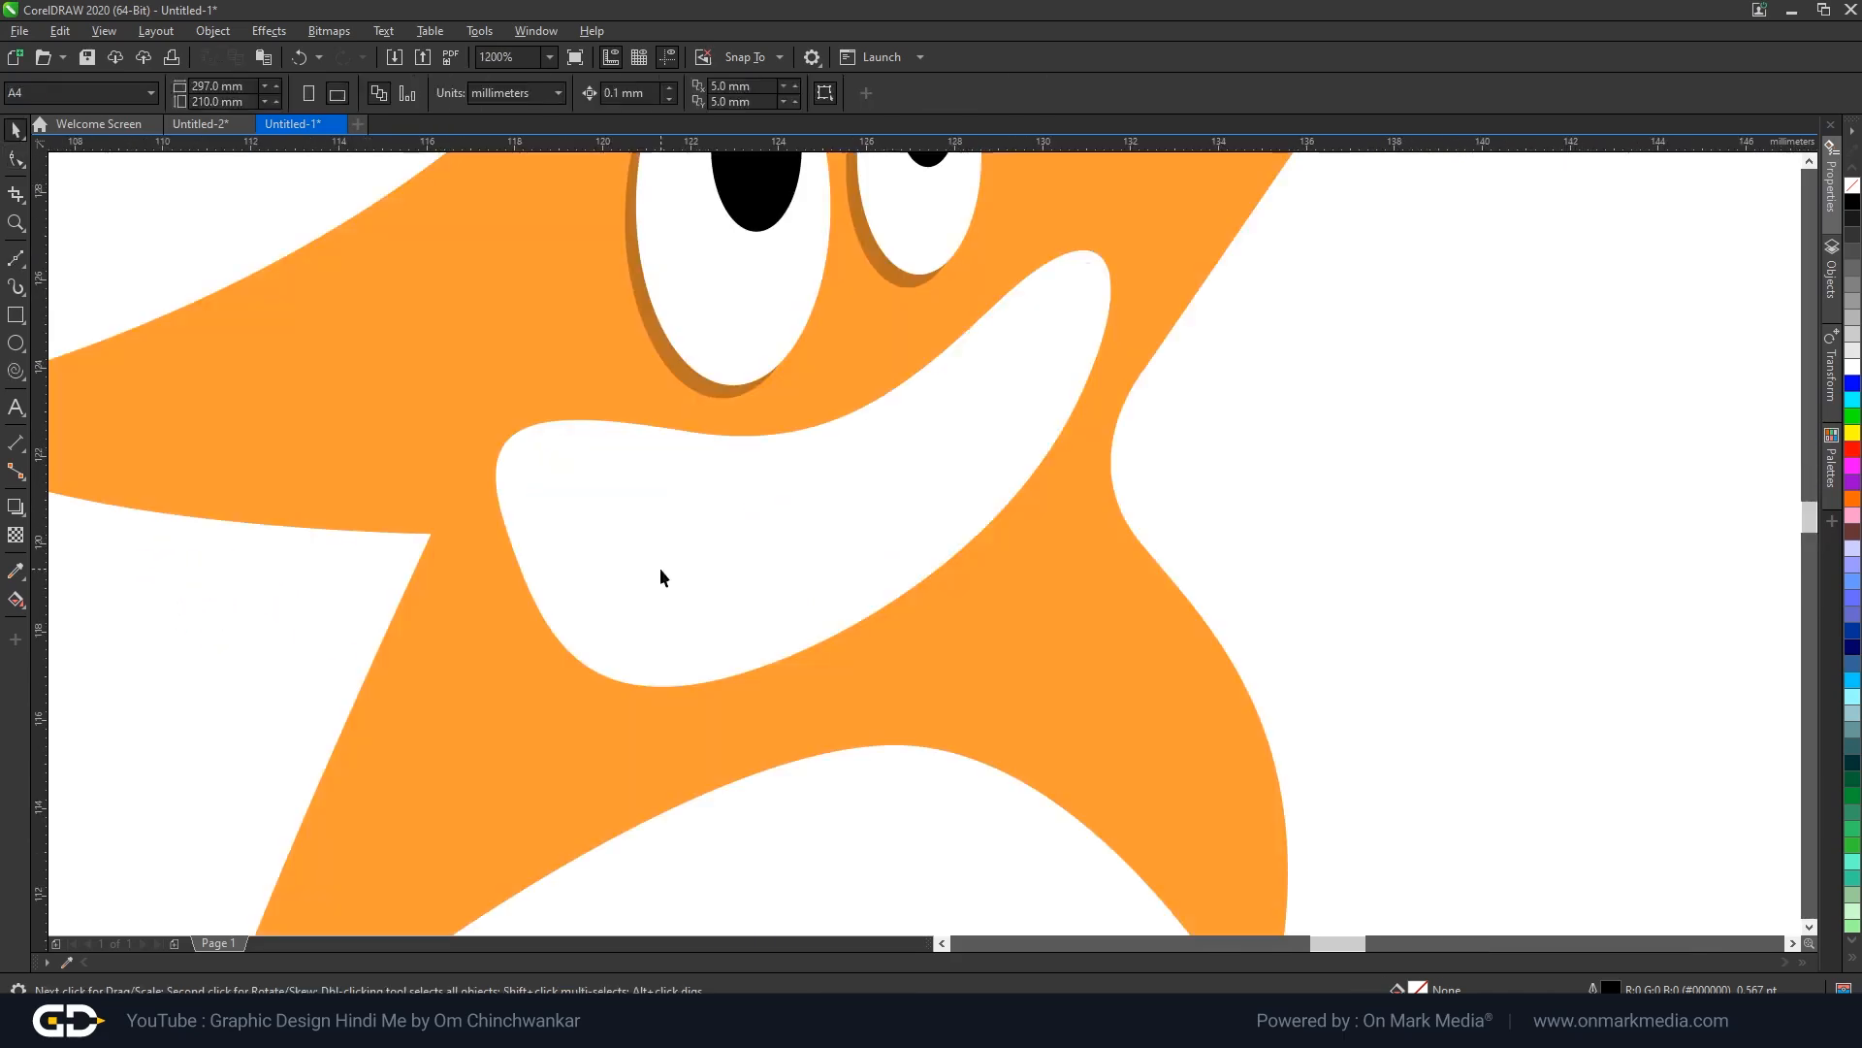
# Make a mouth shadow from a duplicate offset to the lower left, filled with the brown #BA7225 sampled from the eye shadow.
pyautogui.click(662, 574)
pyautogui.click(669, 448)
pyautogui.click(15, 572)
pyautogui.click(693, 384)
pyautogui.click(669, 543)
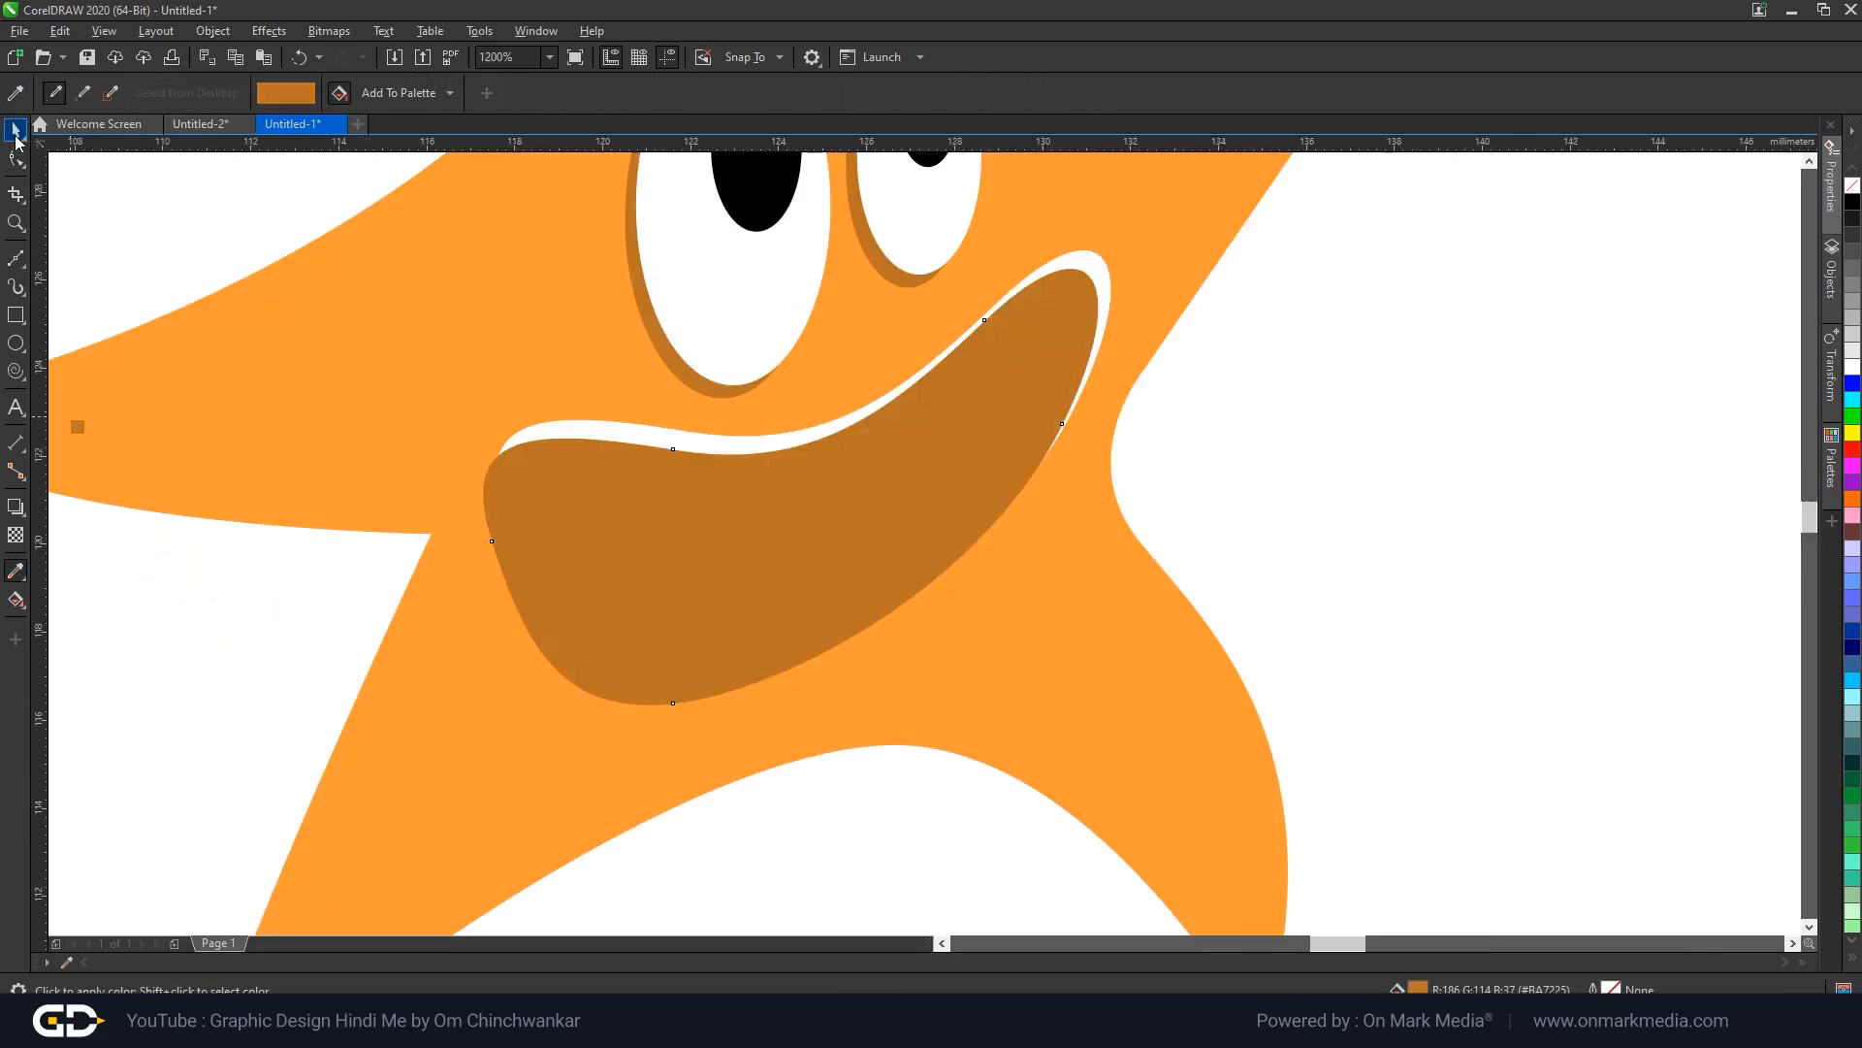
pyautogui.click(16, 130)
pyautogui.click(679, 439)
pyautogui.press('Delete')
# Lighten the fill of the star body's shadow along its lower-left edges to a softer orange.
pyautogui.click(1831, 124)
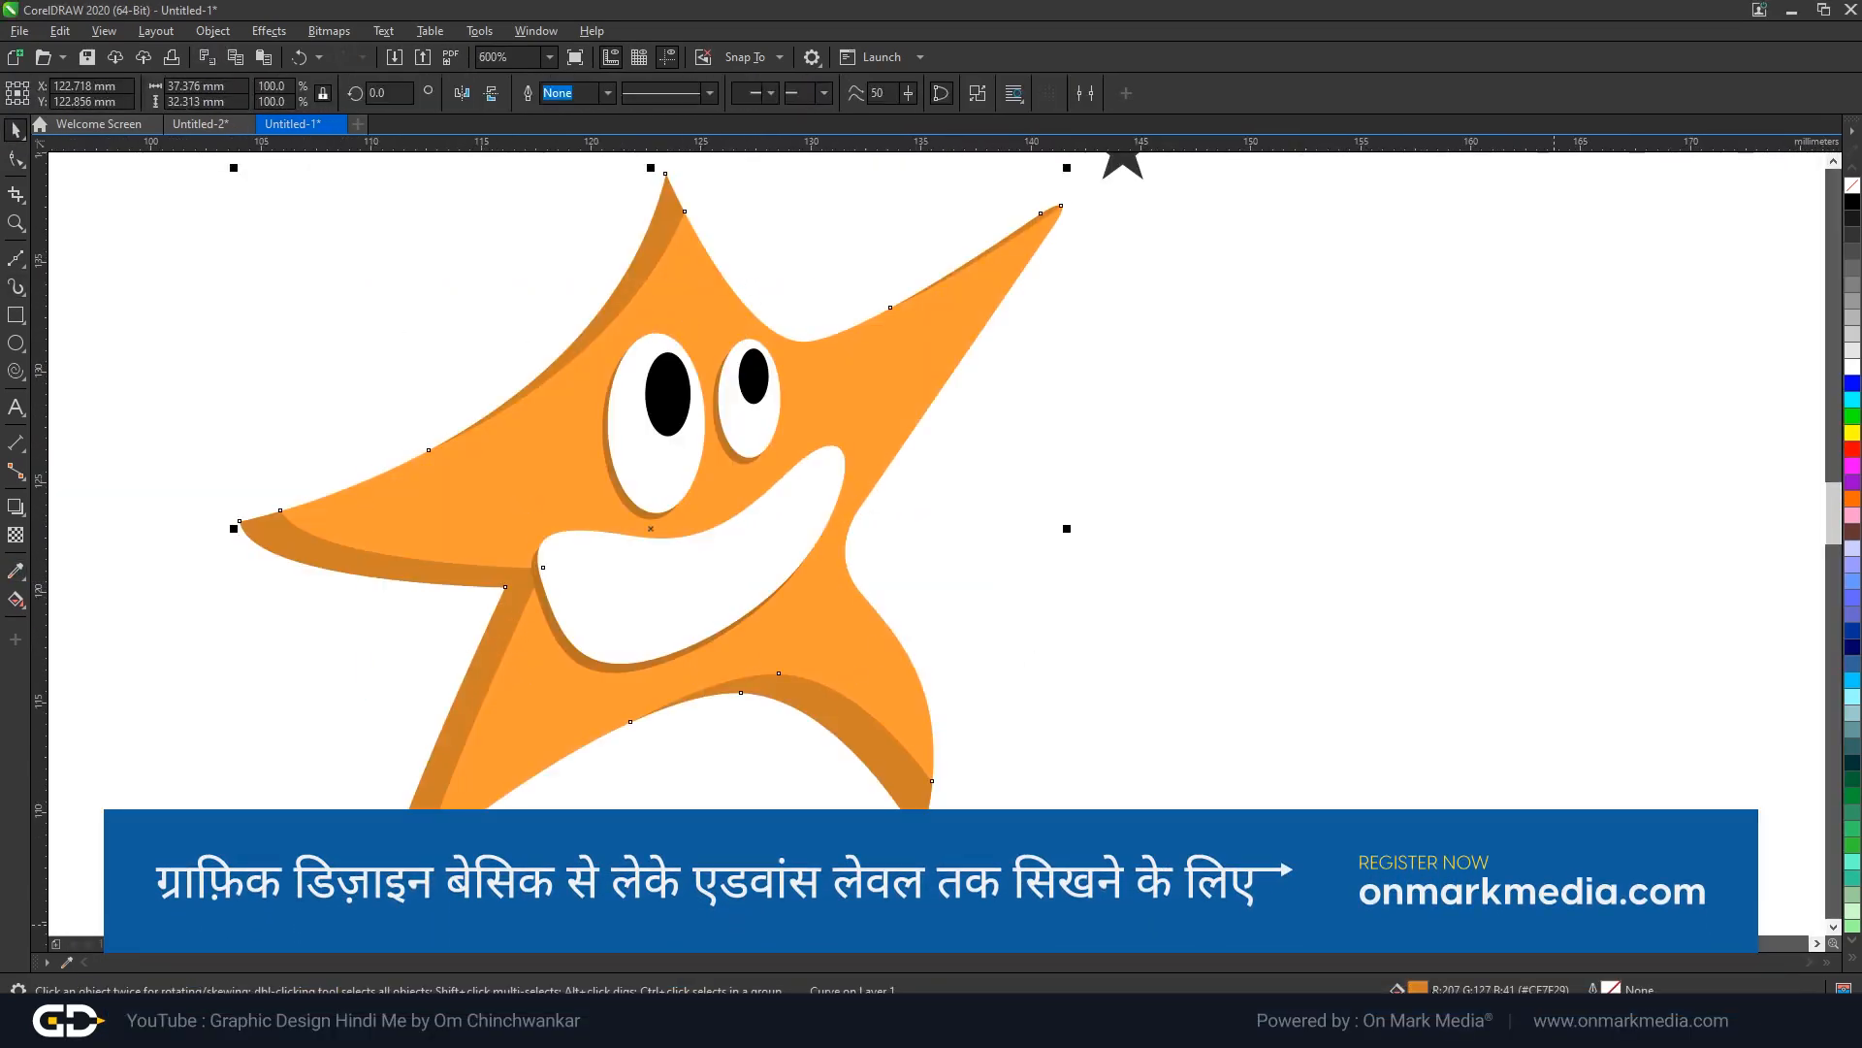
pyautogui.doubleClick(1418, 987)
pyautogui.moveTo(838, 421); pyautogui.dragTo(830, 399)
pyautogui.click(1100, 764)
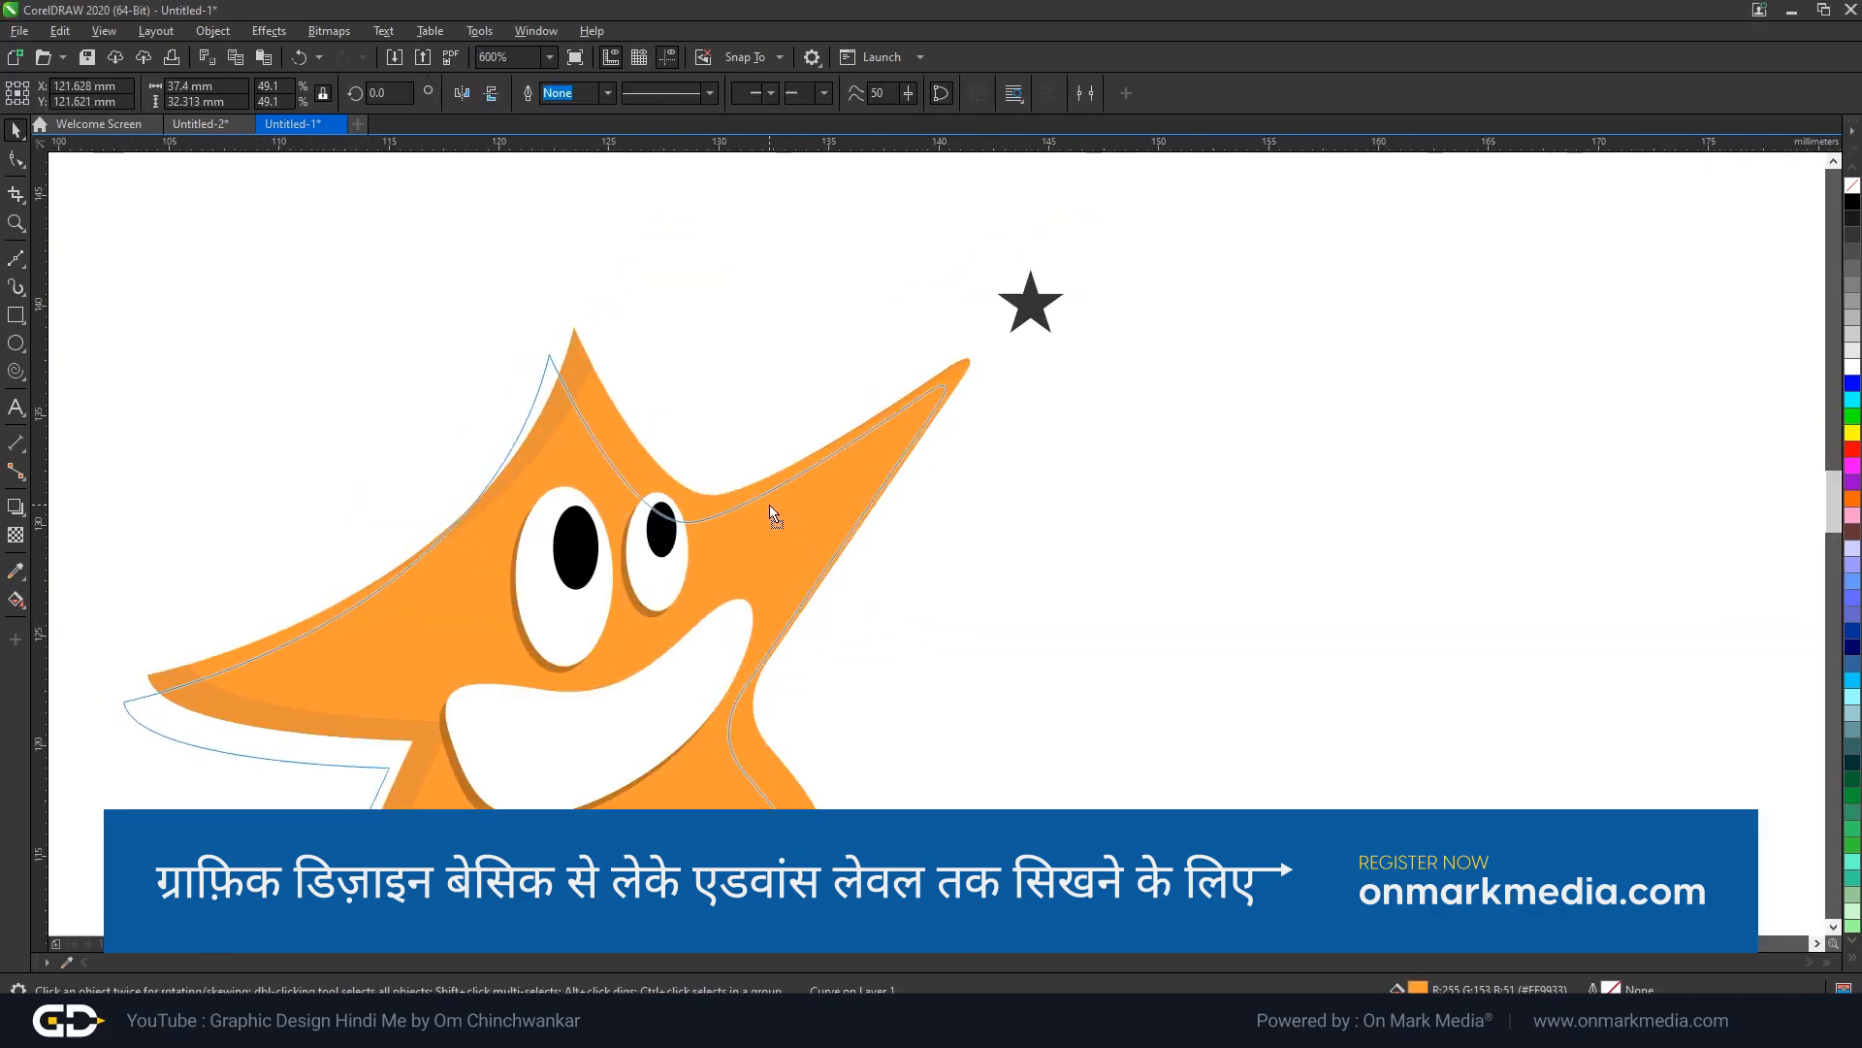
# Cut an edge strip from the star body using a duplicate offset to the lower left, and break the purple strip apart.
pyautogui.rightClick(777, 511)
pyautogui.keyDown('shift'); pyautogui.click(766, 492); pyautogui.keyUp('shift')
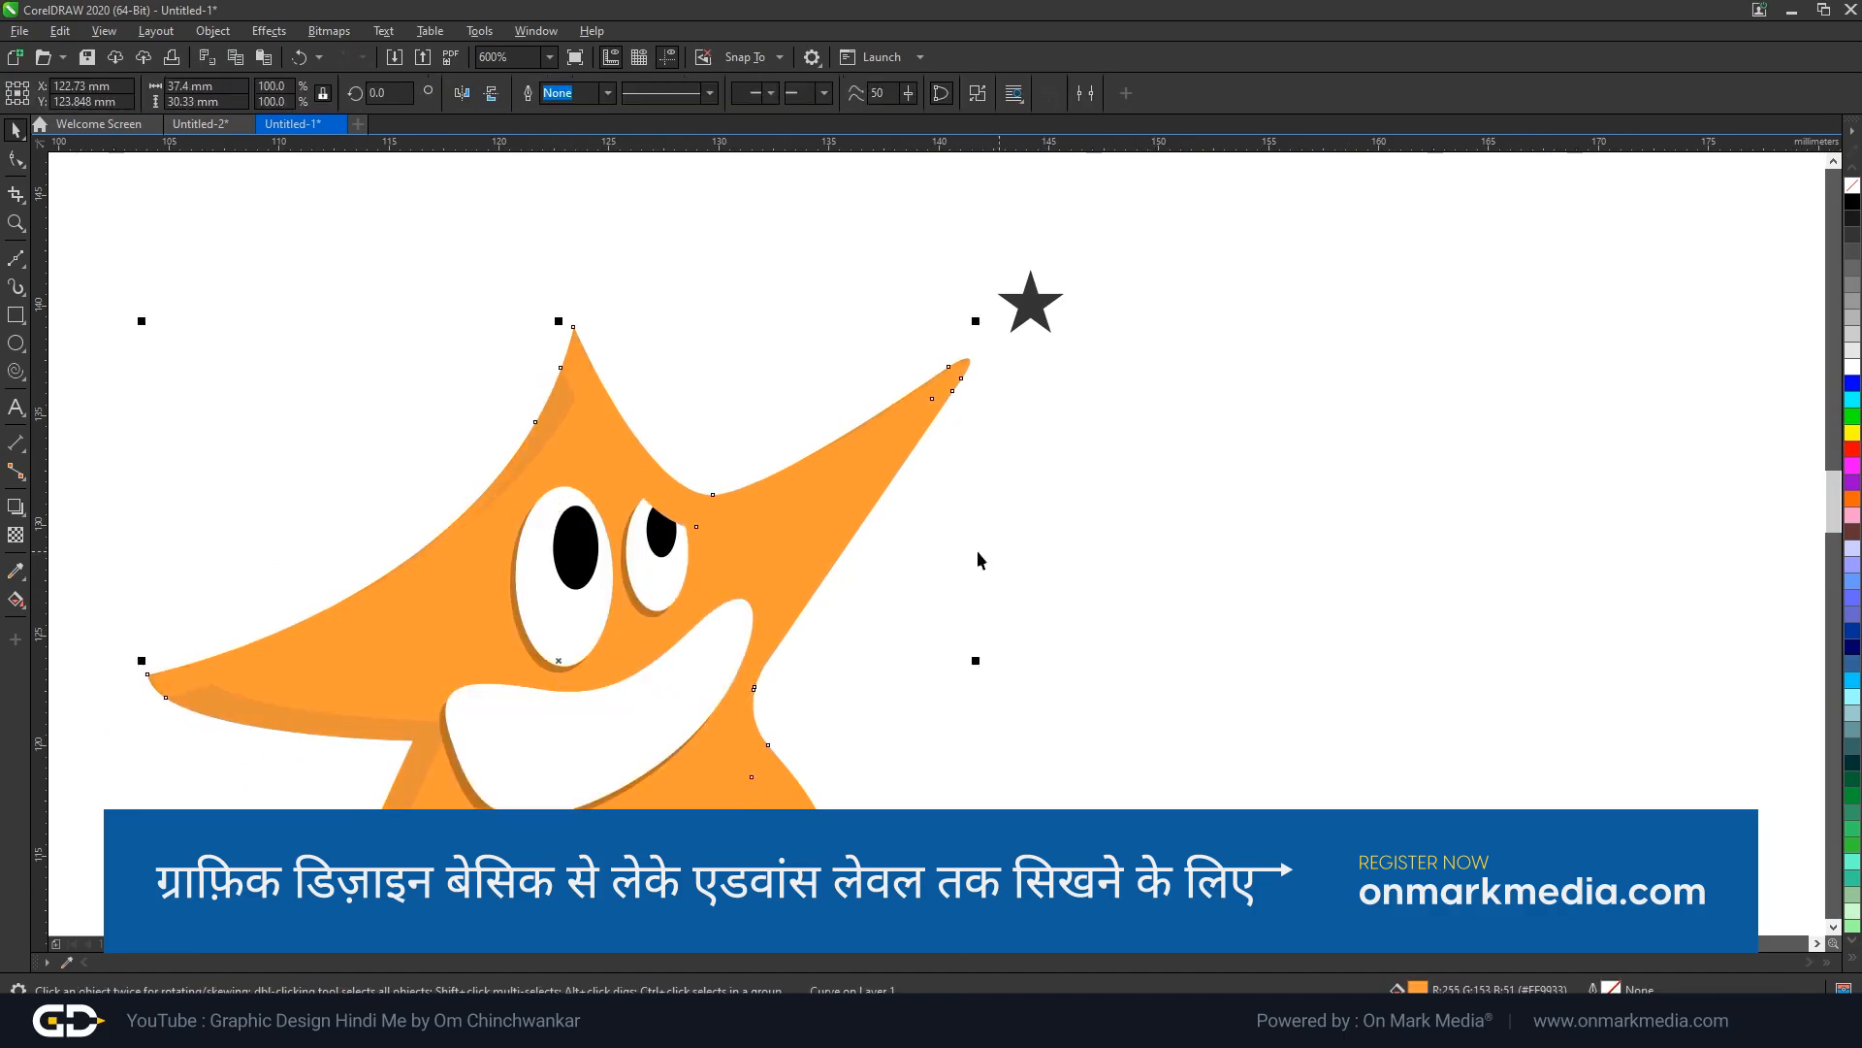
pyautogui.rightClick(720, 502)
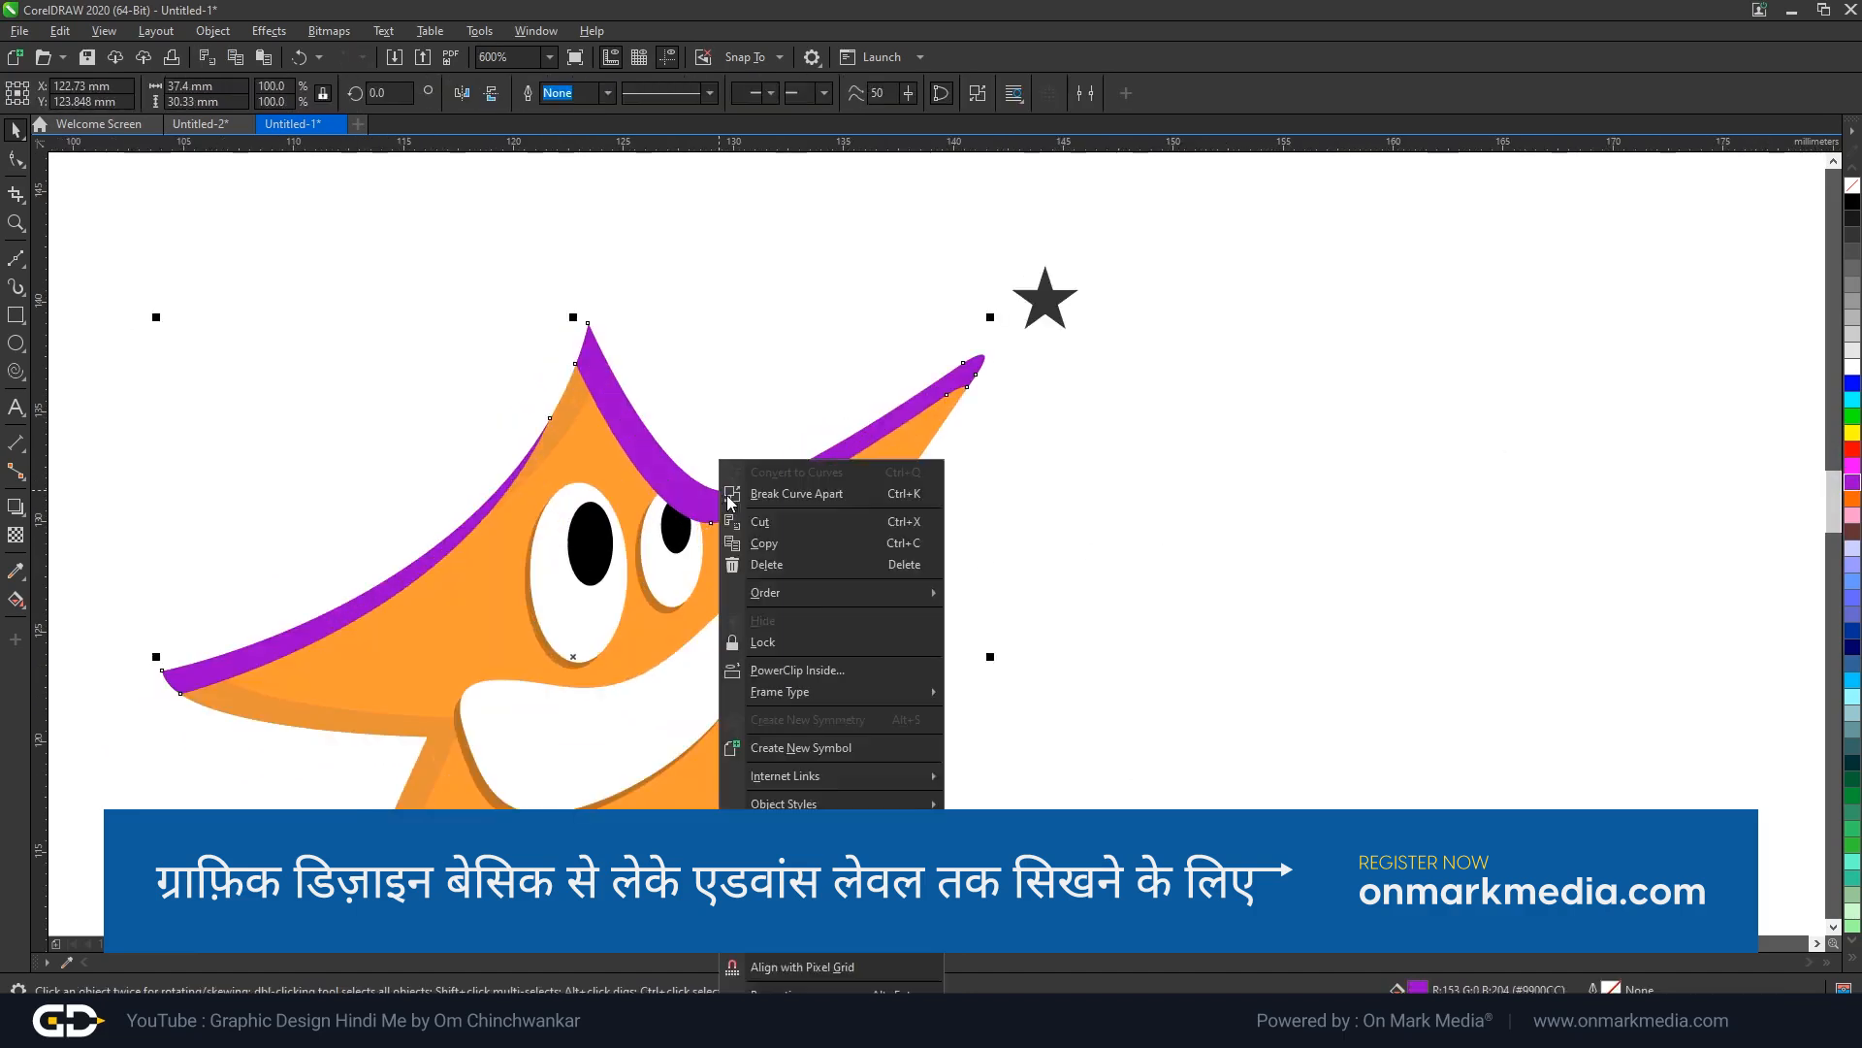
pyautogui.click(778, 493)
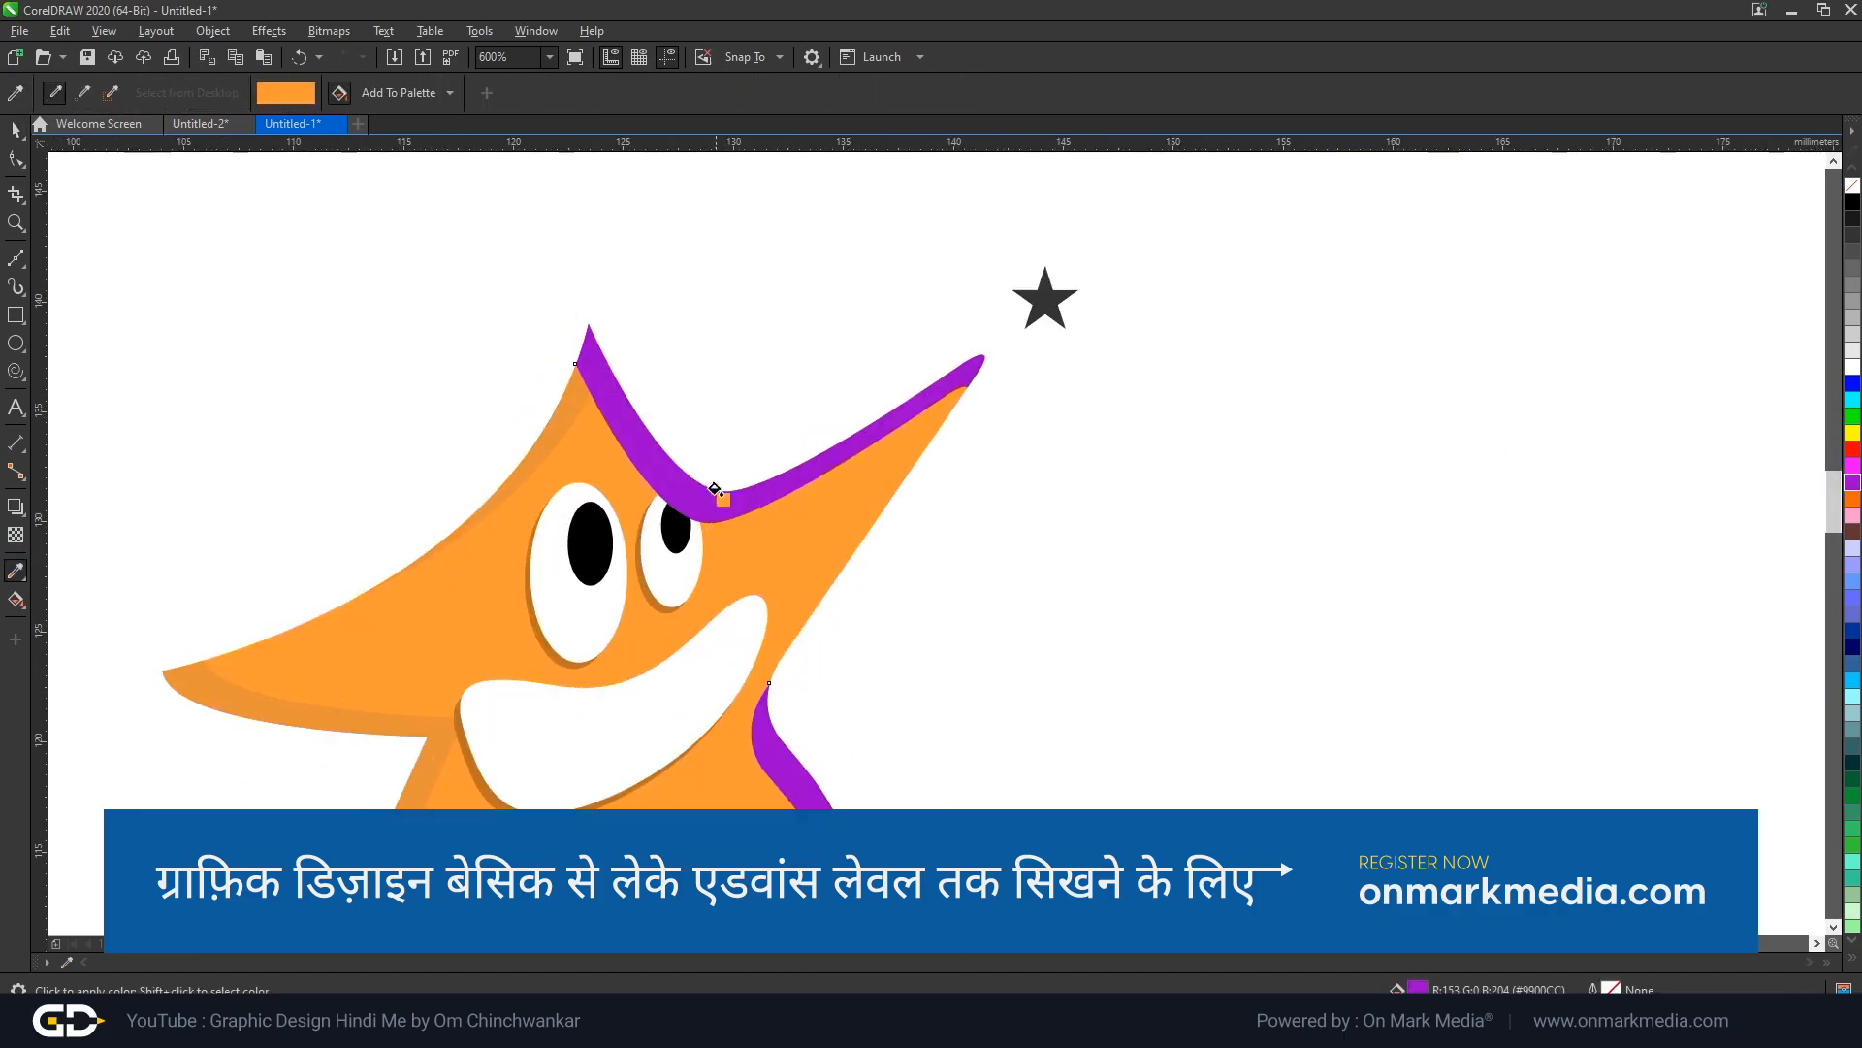
# Fill the purple strips along the star's right arm and right leg edges with the light orange #FFB554.
pyautogui.hotkey('shift', 'F11')
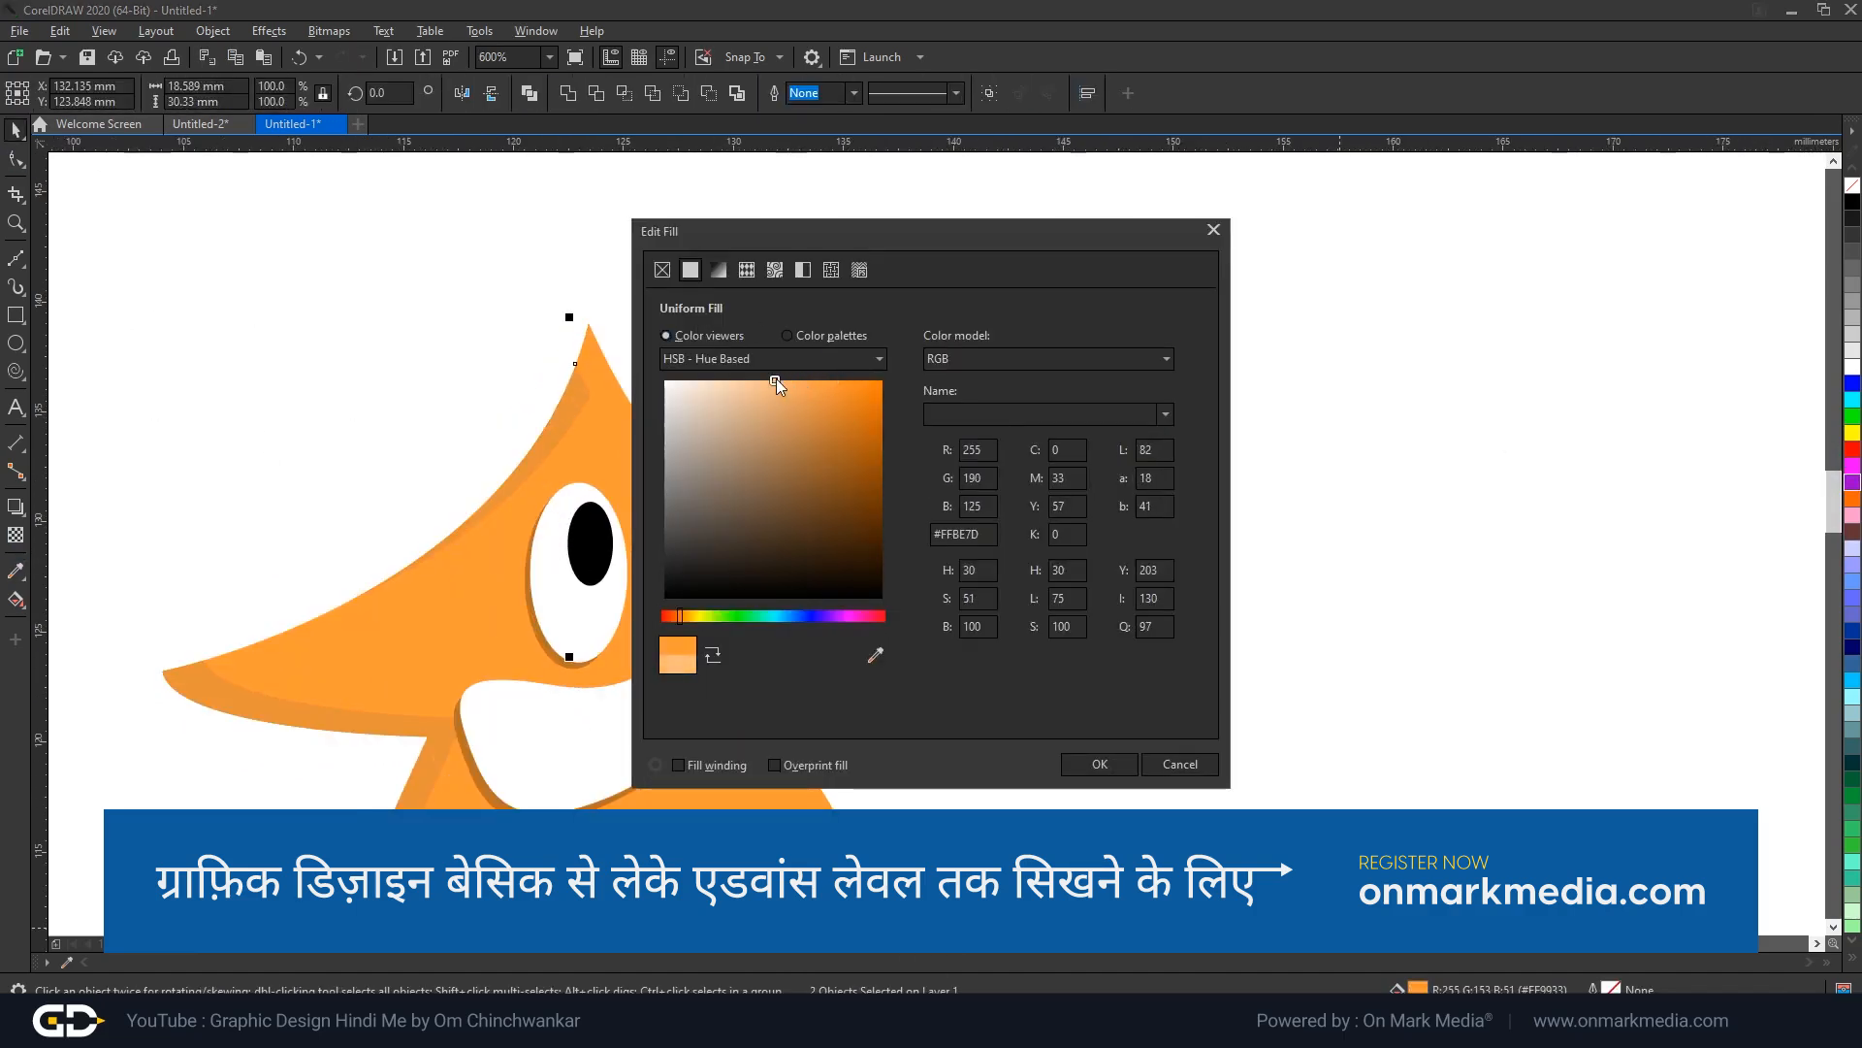
pyautogui.click(1100, 763)
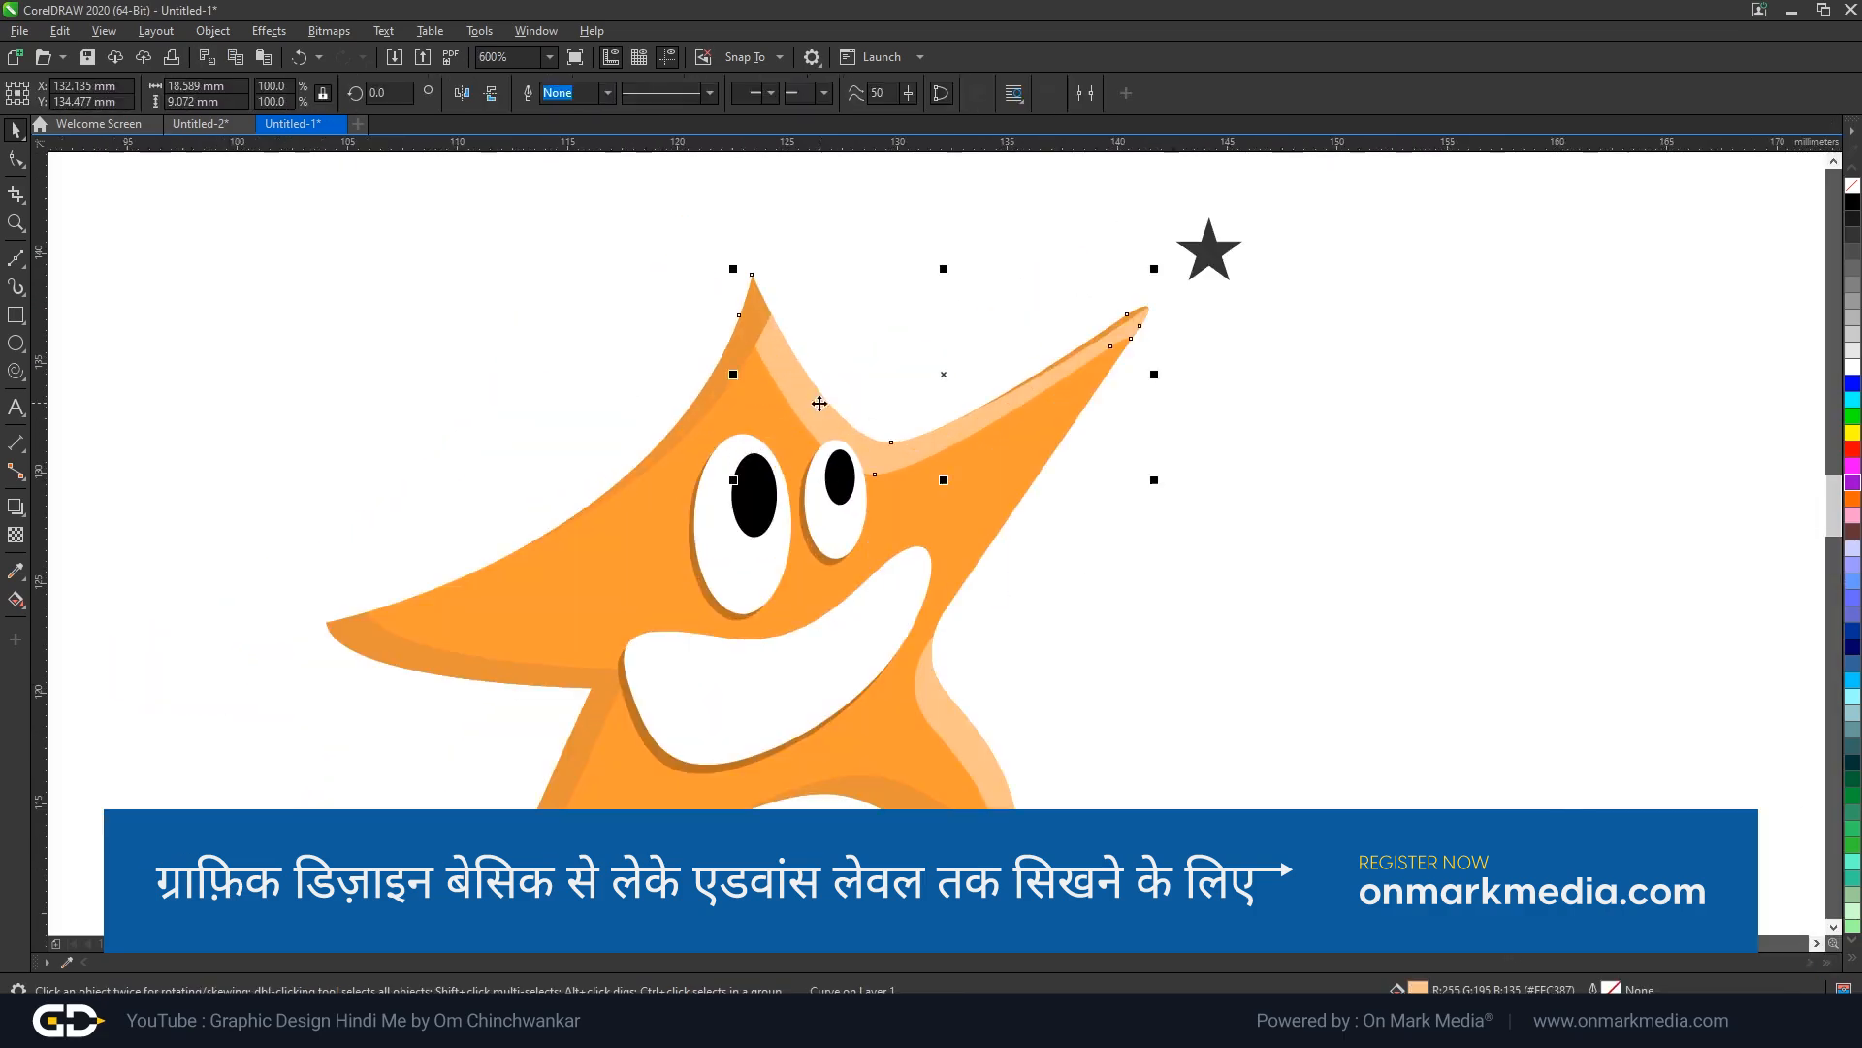
pyautogui.doubleClick(1419, 990)
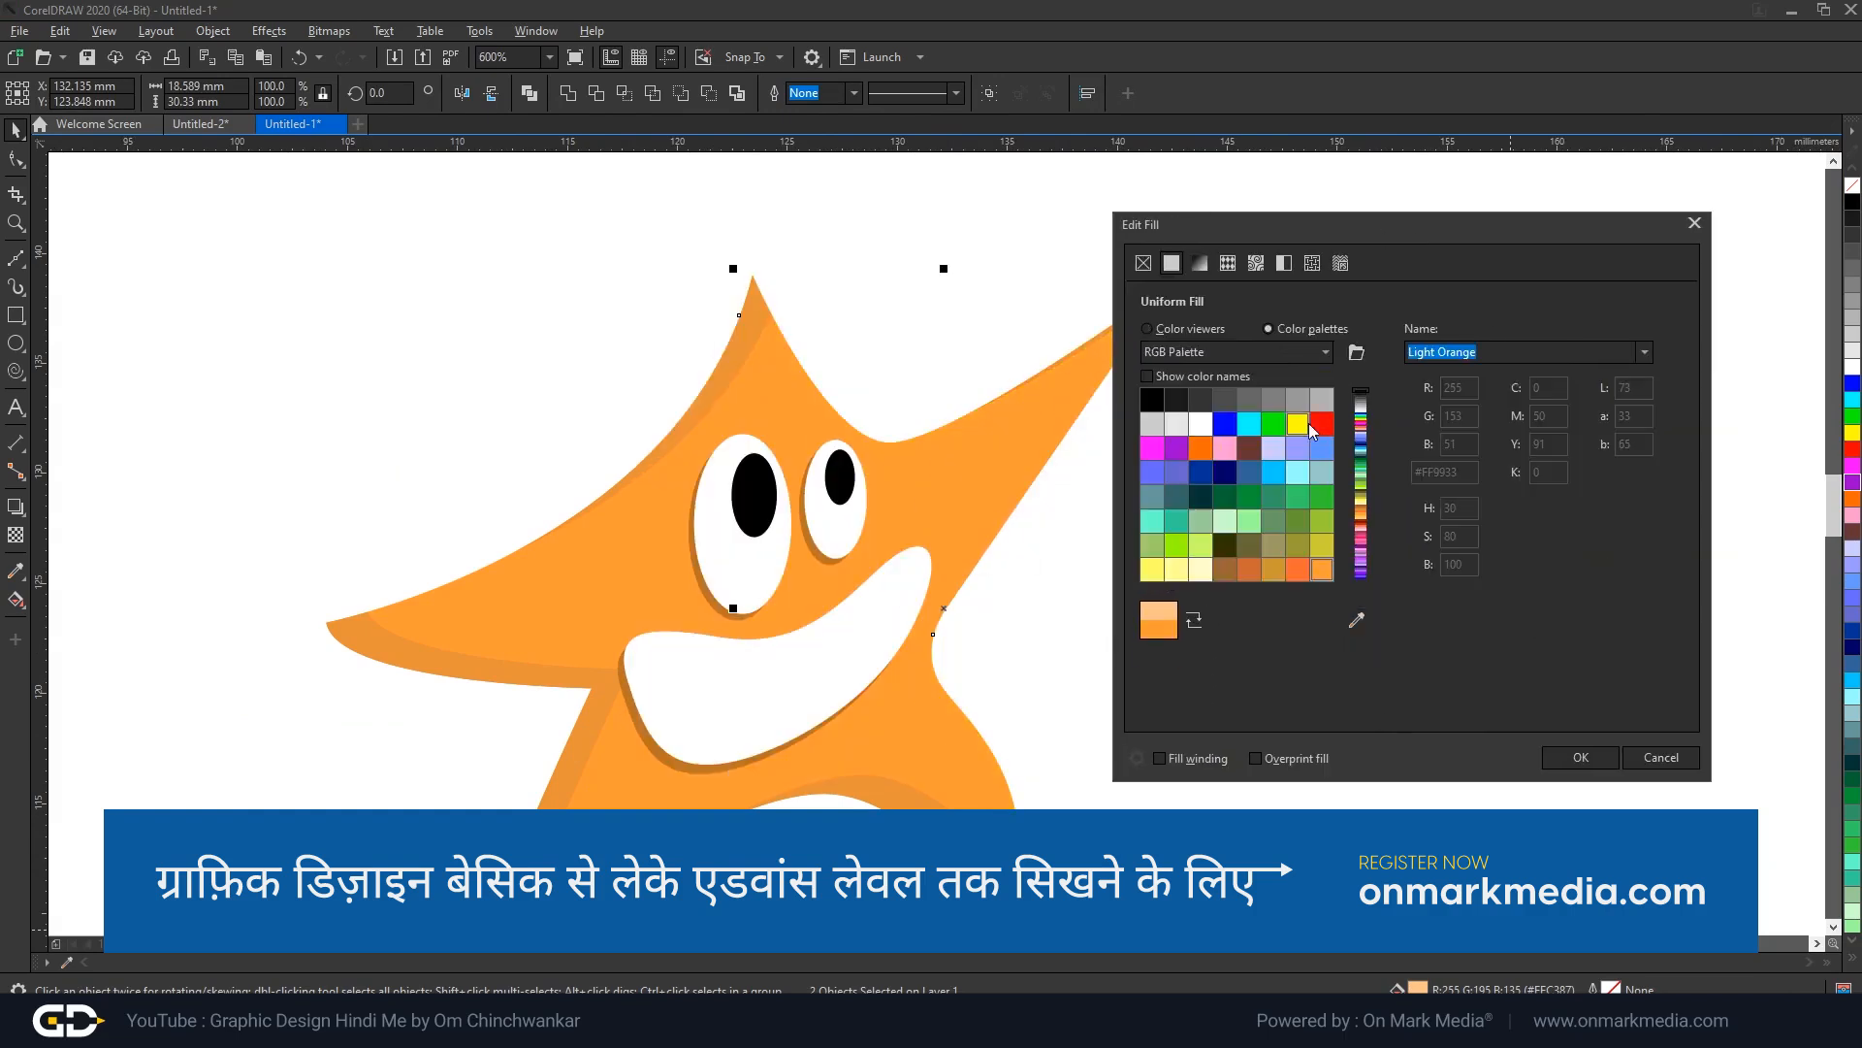
pyautogui.click(1146, 328)
pyautogui.click(1168, 609)
pyautogui.moveTo(1168, 609); pyautogui.dragTo(1166, 609)
pyautogui.click(1290, 375)
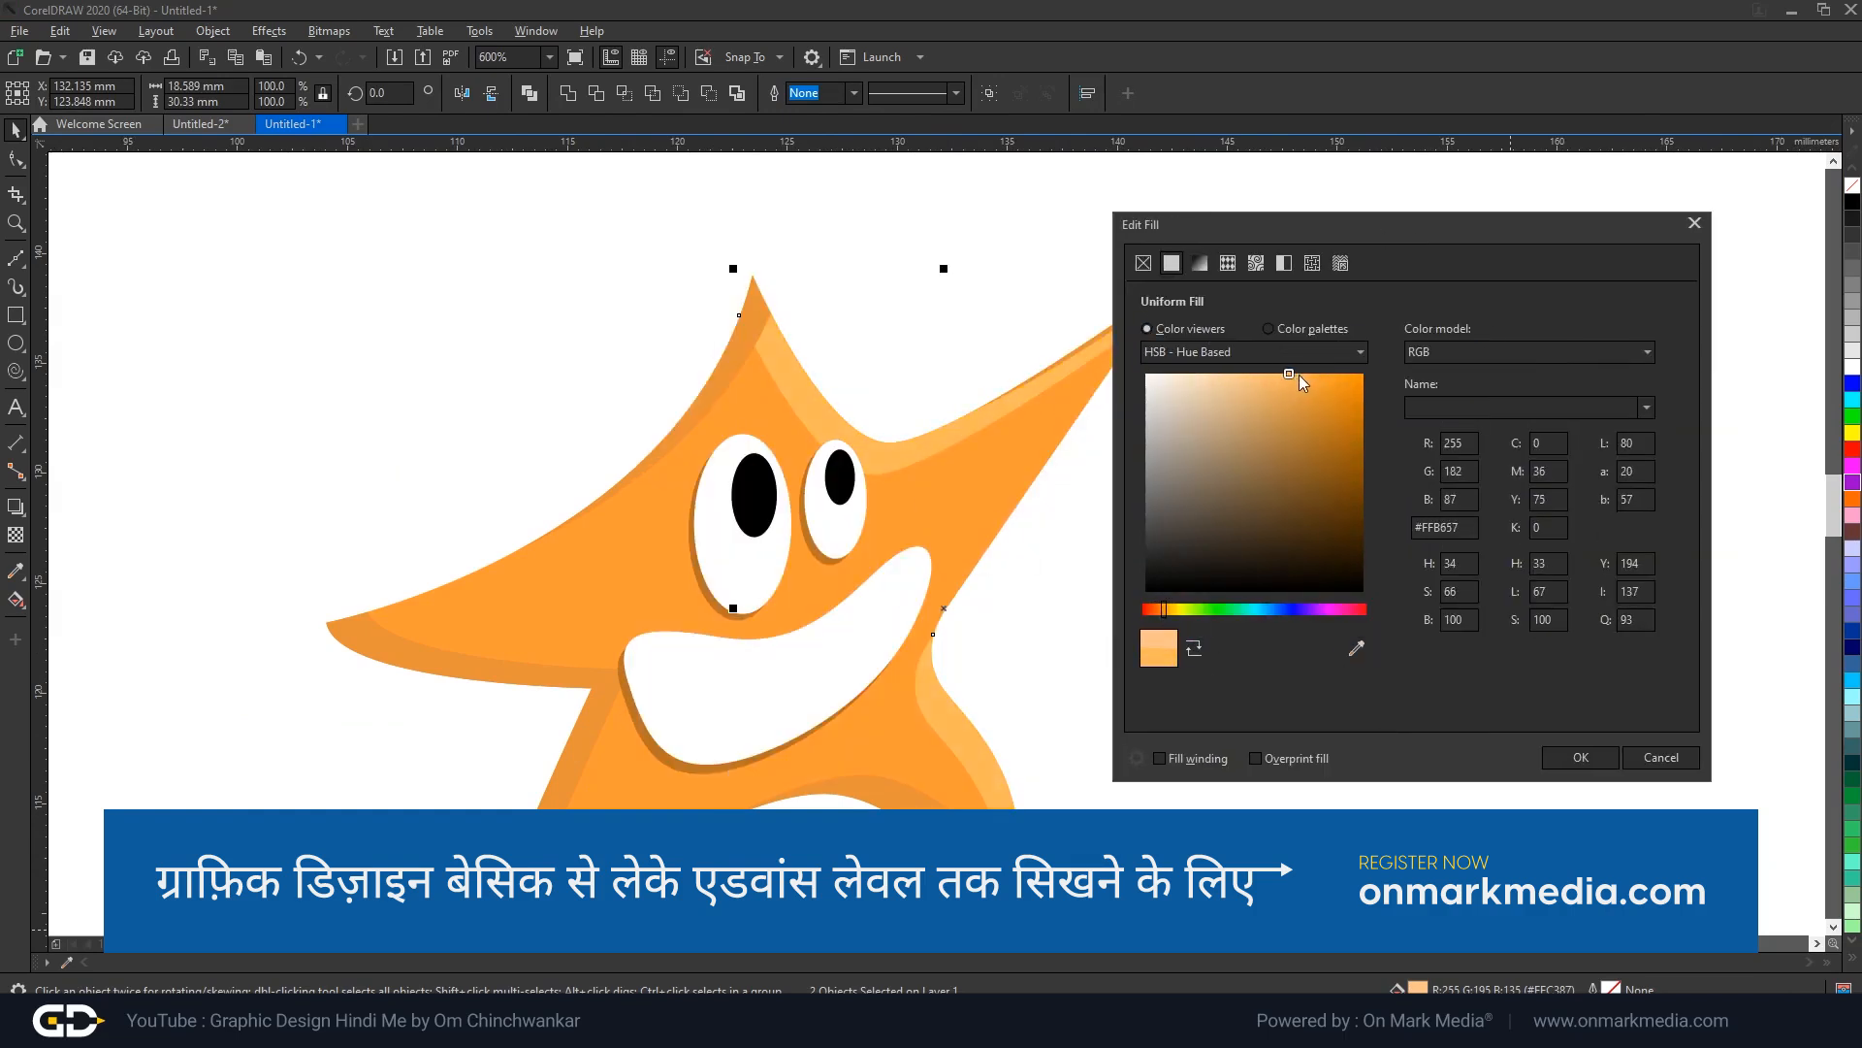
pyautogui.click(1581, 756)
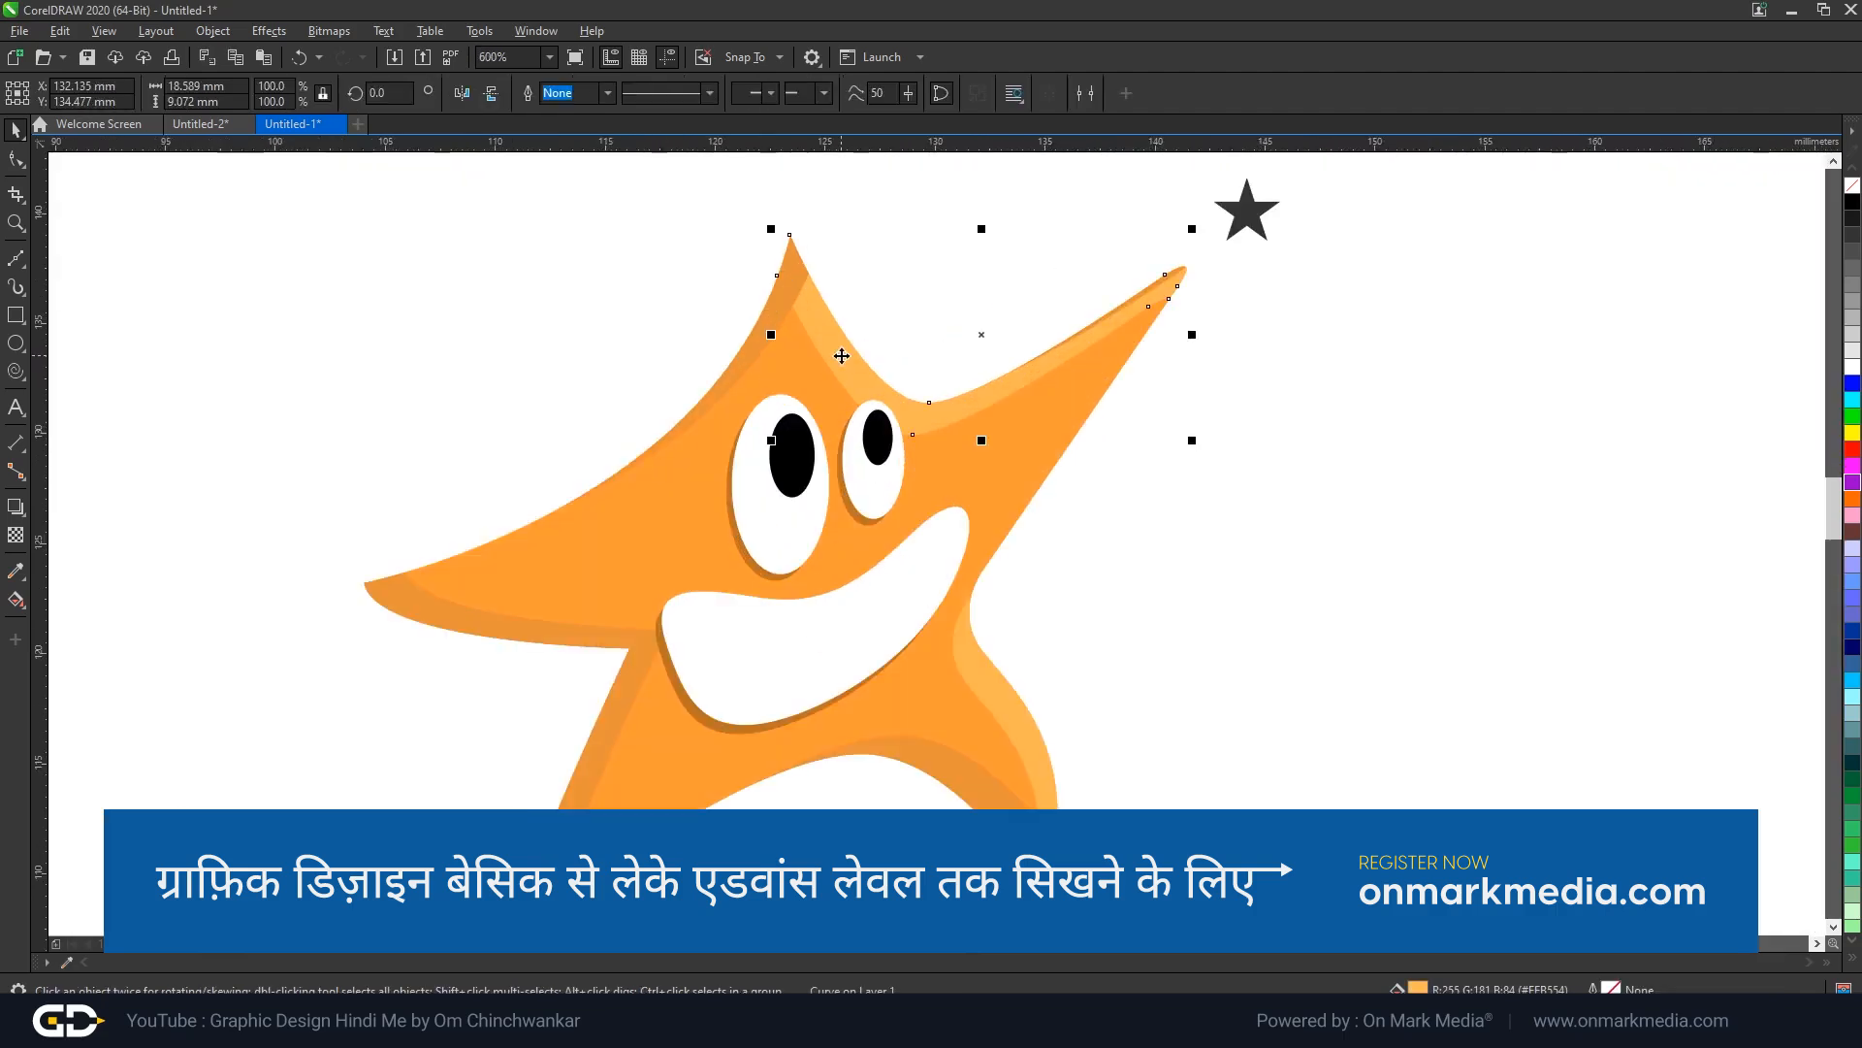
# Reshape the highlight strip between the star's top point and right arm, deleting surplus nodes near both tips.
pyautogui.press('F10')
pyautogui.scroll(3, 784, 306)
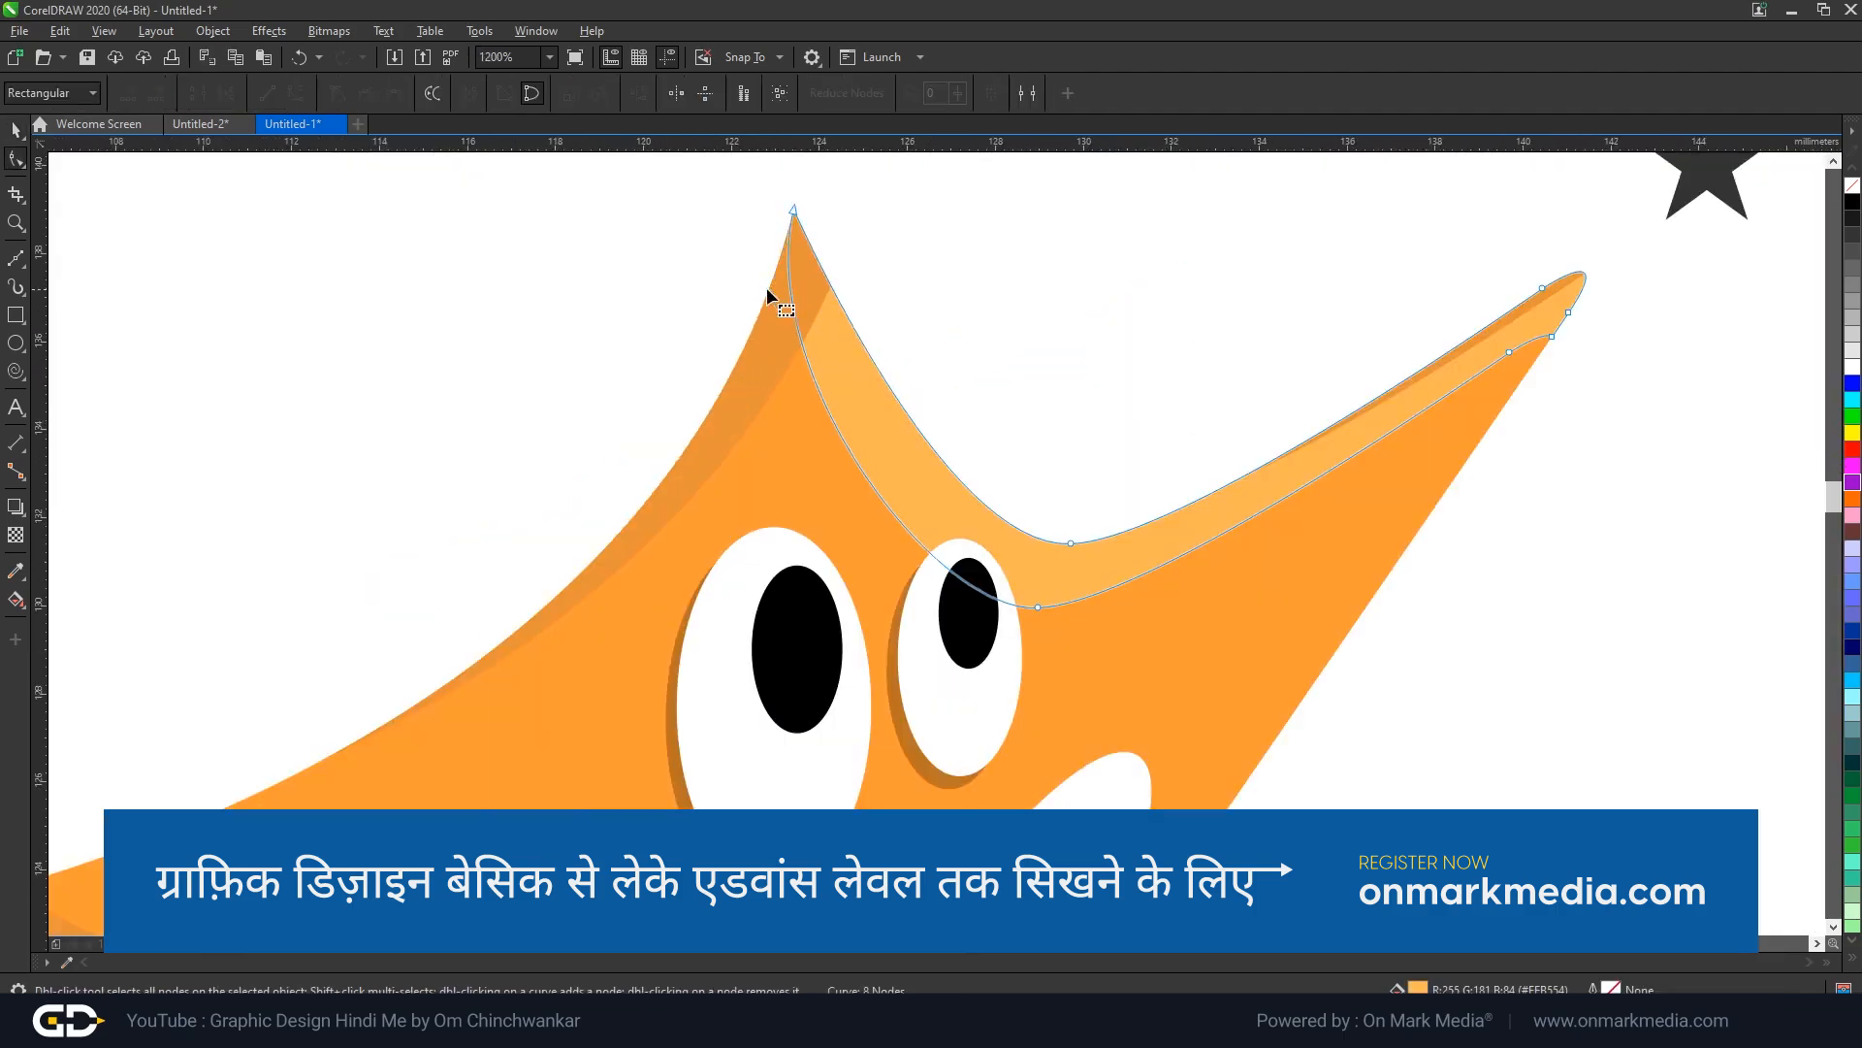
pyautogui.scroll(-2, 824, 368)
pyautogui.scroll(4, 1077, 207)
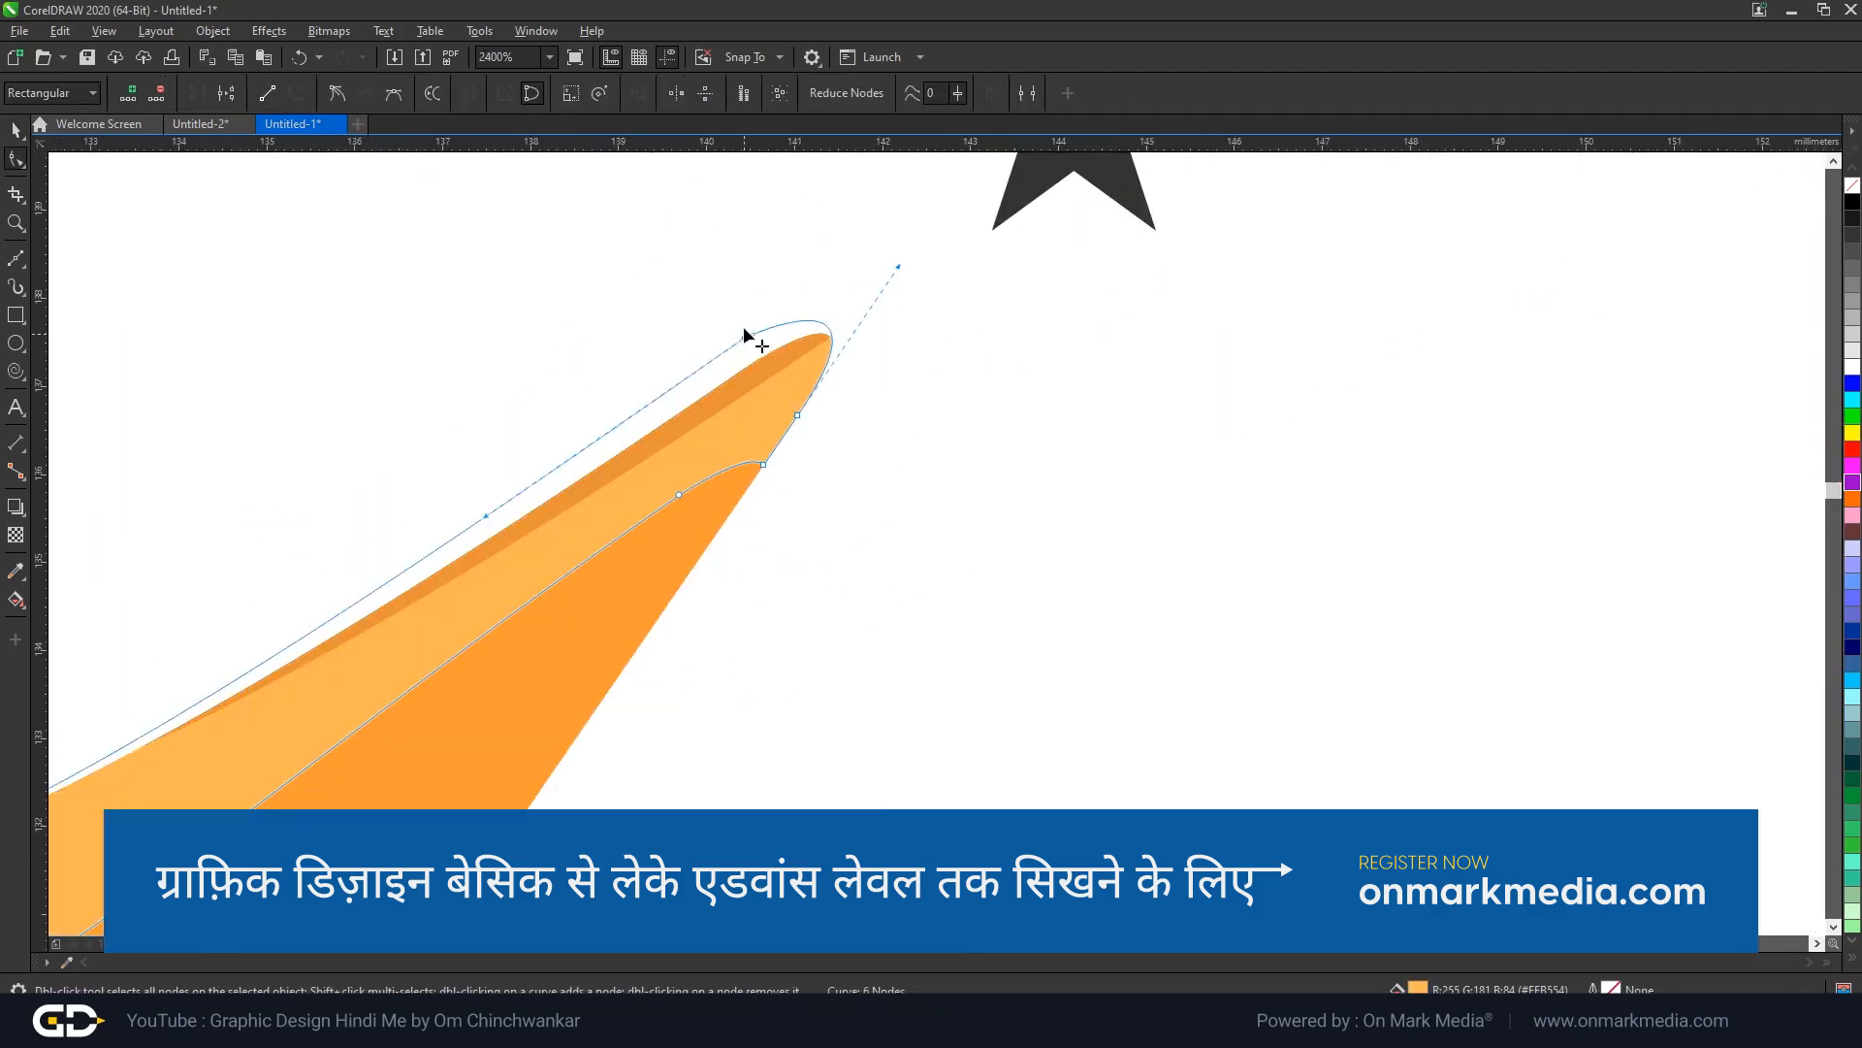
pyautogui.scroll(-1, 824, 352)
pyautogui.moveTo(427, 237); pyautogui.dragTo(867, 634)
pyautogui.press('Delete')
pyautogui.scroll(-2, 998, 453)
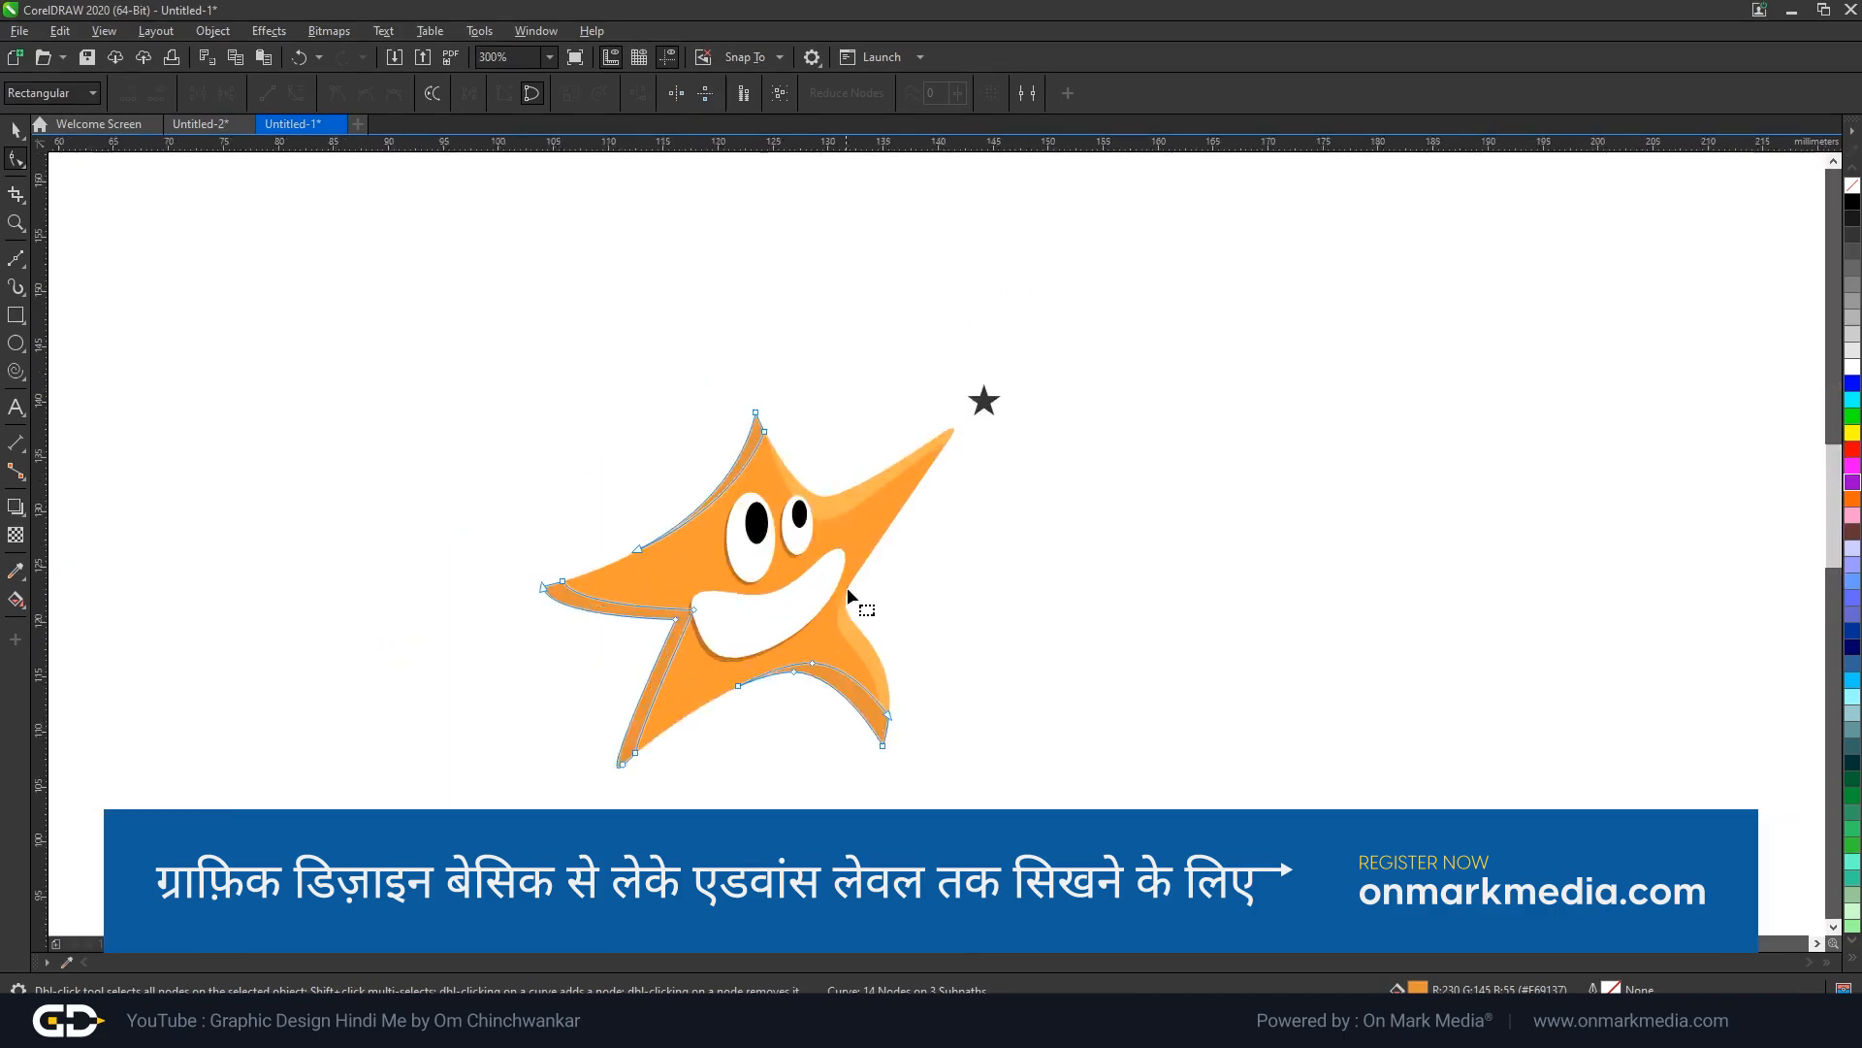
# Reshape the right leg's highlight strip so that it tapers smoothly into the leg's tip.
pyautogui.click(877, 679)
pyautogui.scroll(2, 881, 689)
pyautogui.scroll(-1, 916, 759)
pyautogui.click(816, 633)
pyautogui.scroll(-2, 834, 475)
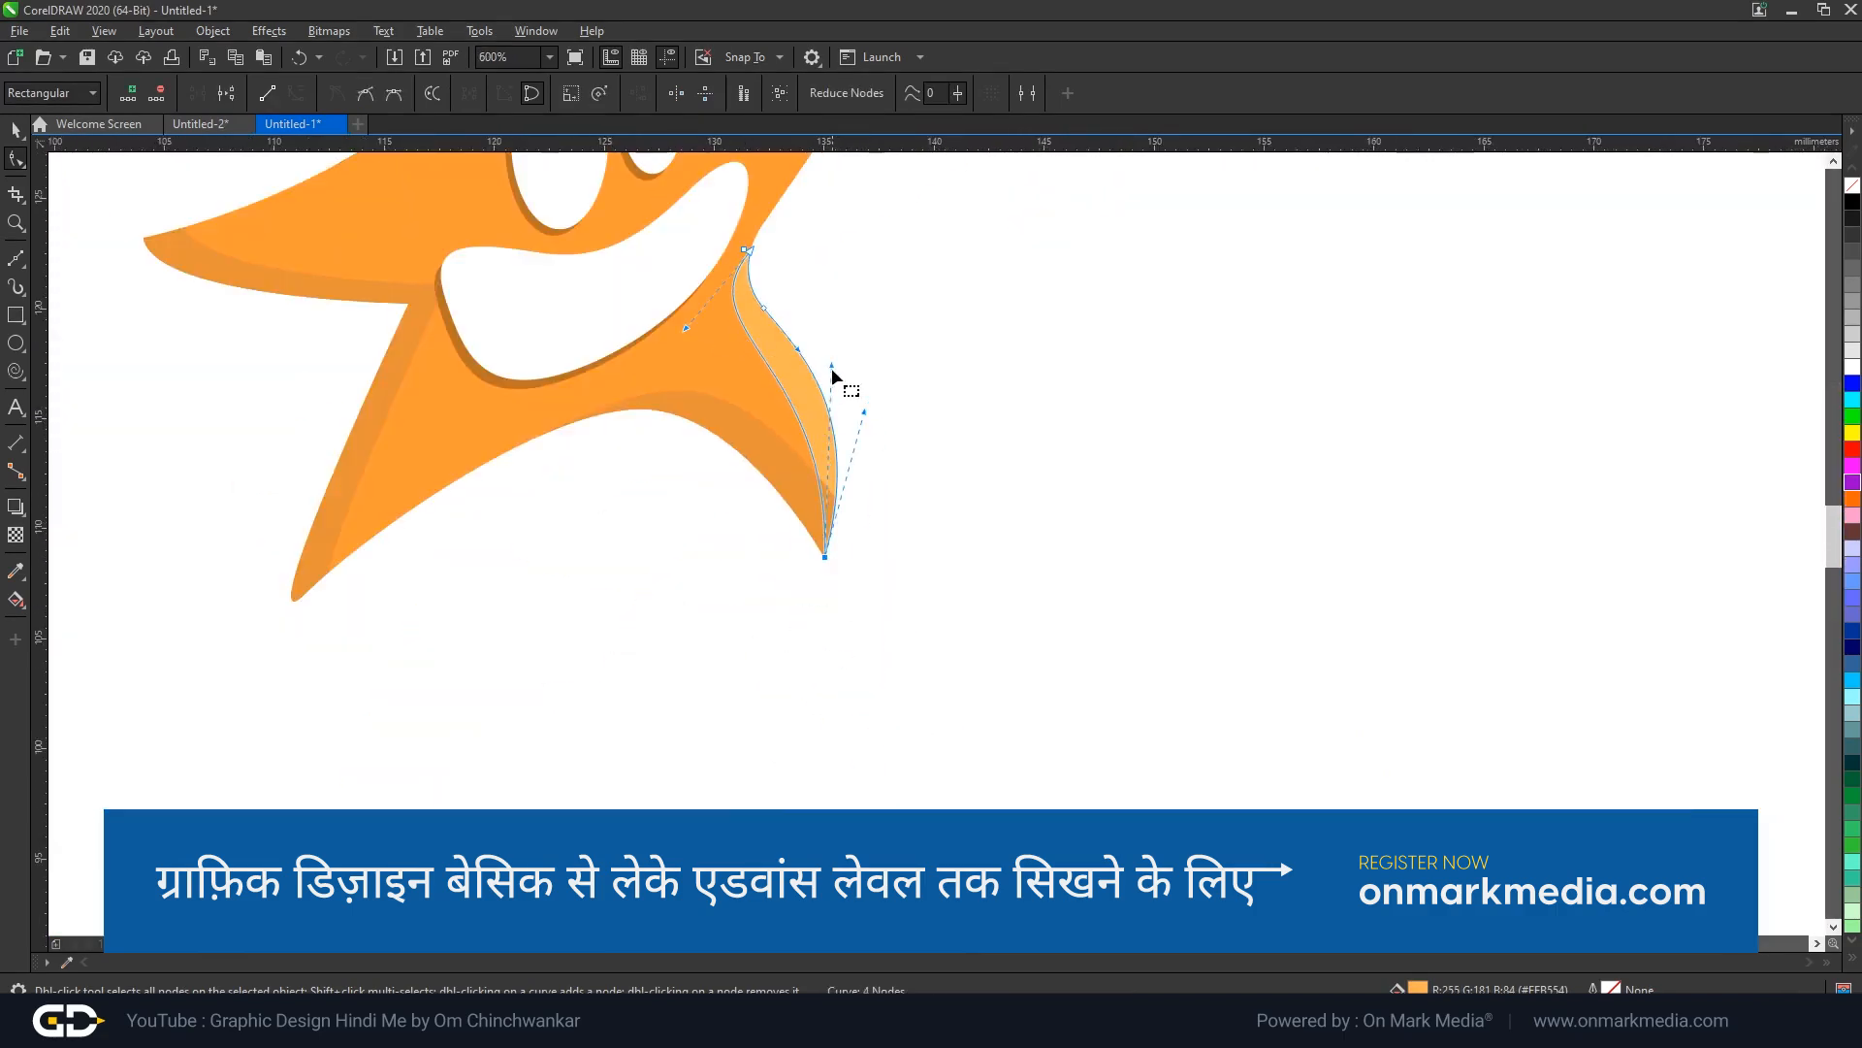
# Smooth the body shadow under the right leg, left arm and left leg, deleting surplus nodes to taper its ends.
pyautogui.scroll(2, 694, 353)
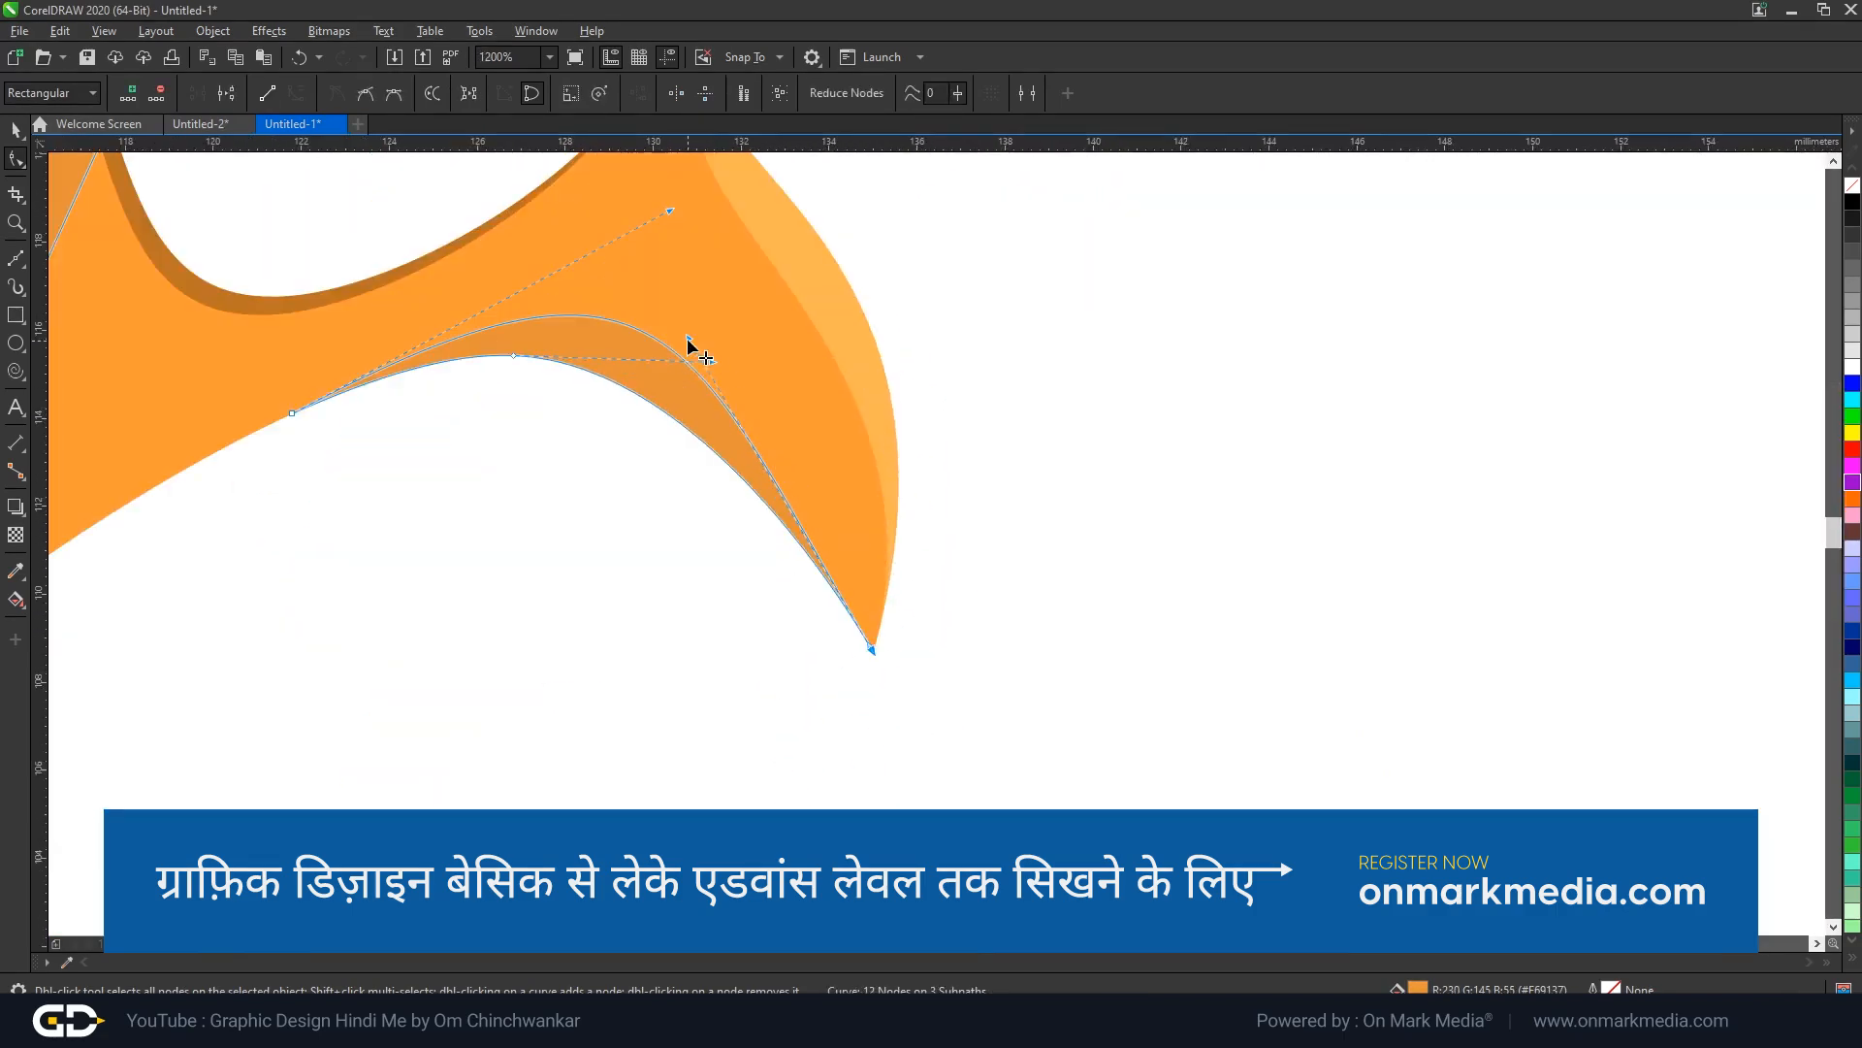
pyautogui.scroll(-5, 632, 515)
pyautogui.scroll(3, 517, 432)
pyautogui.scroll(2, 560, 348)
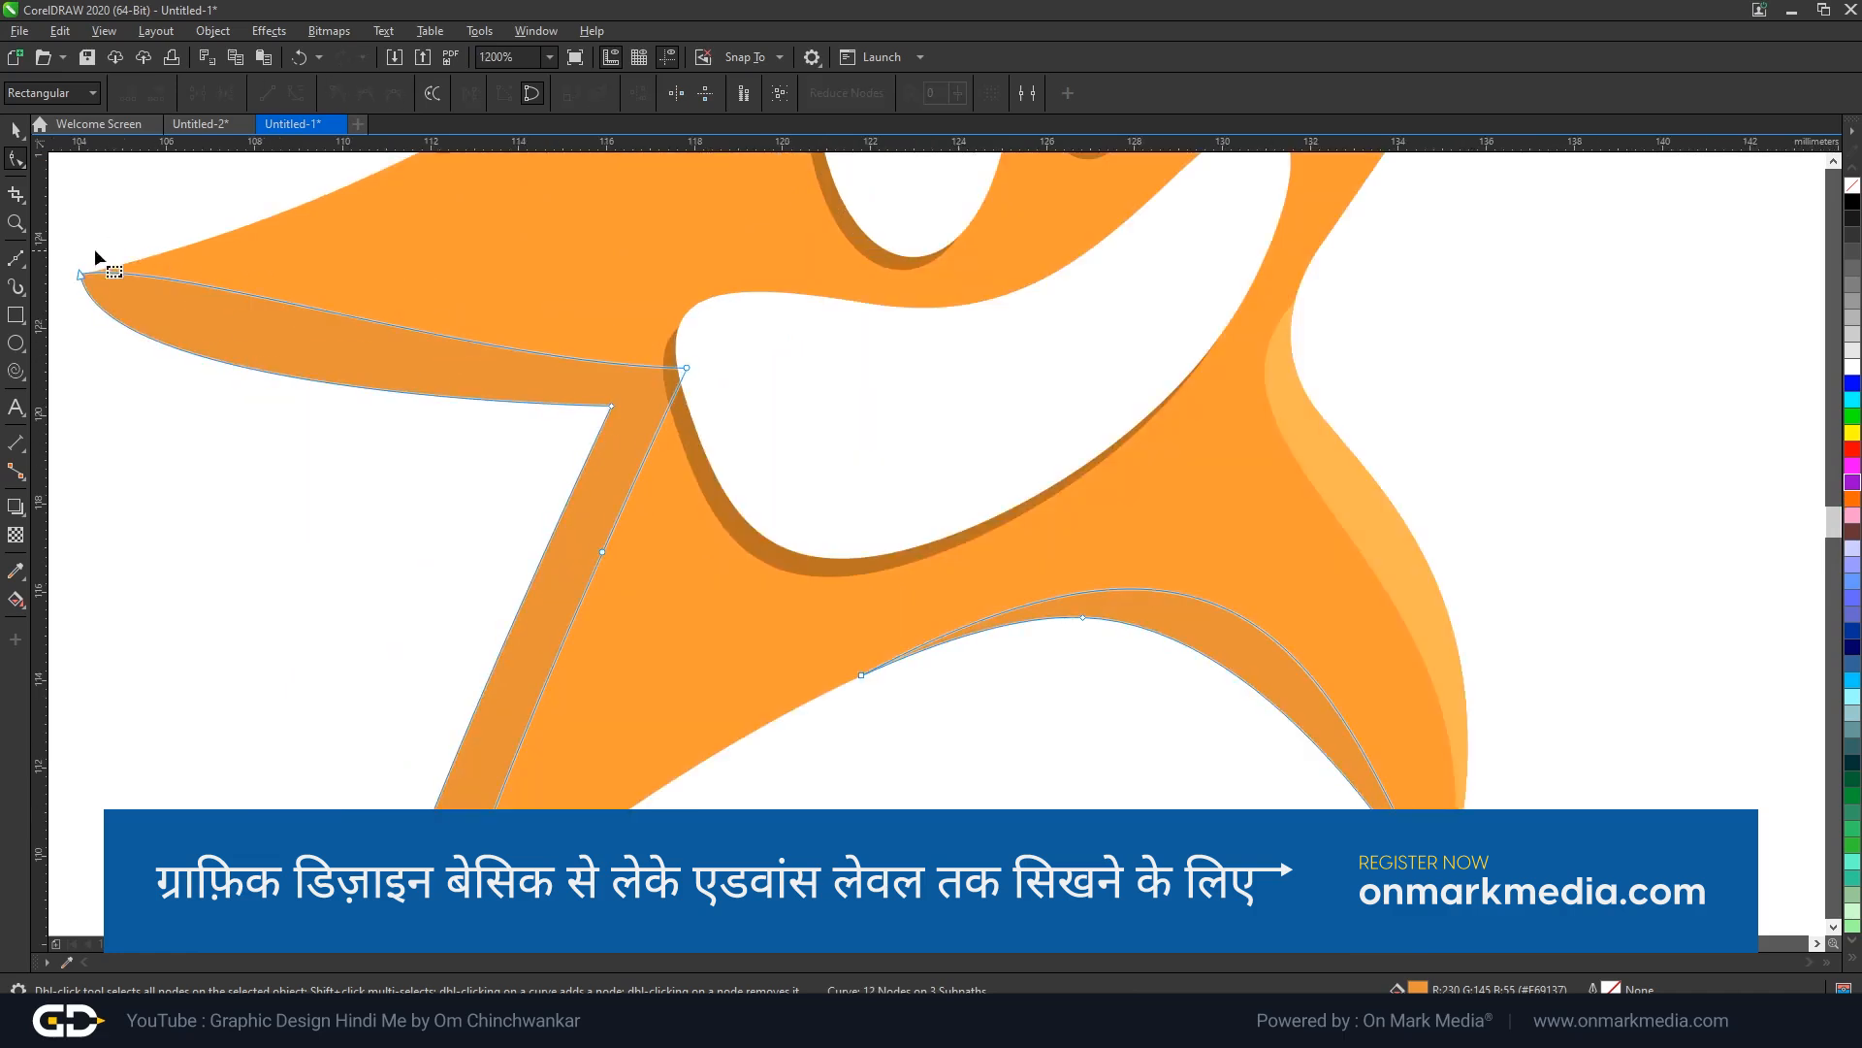
pyautogui.press('Delete')
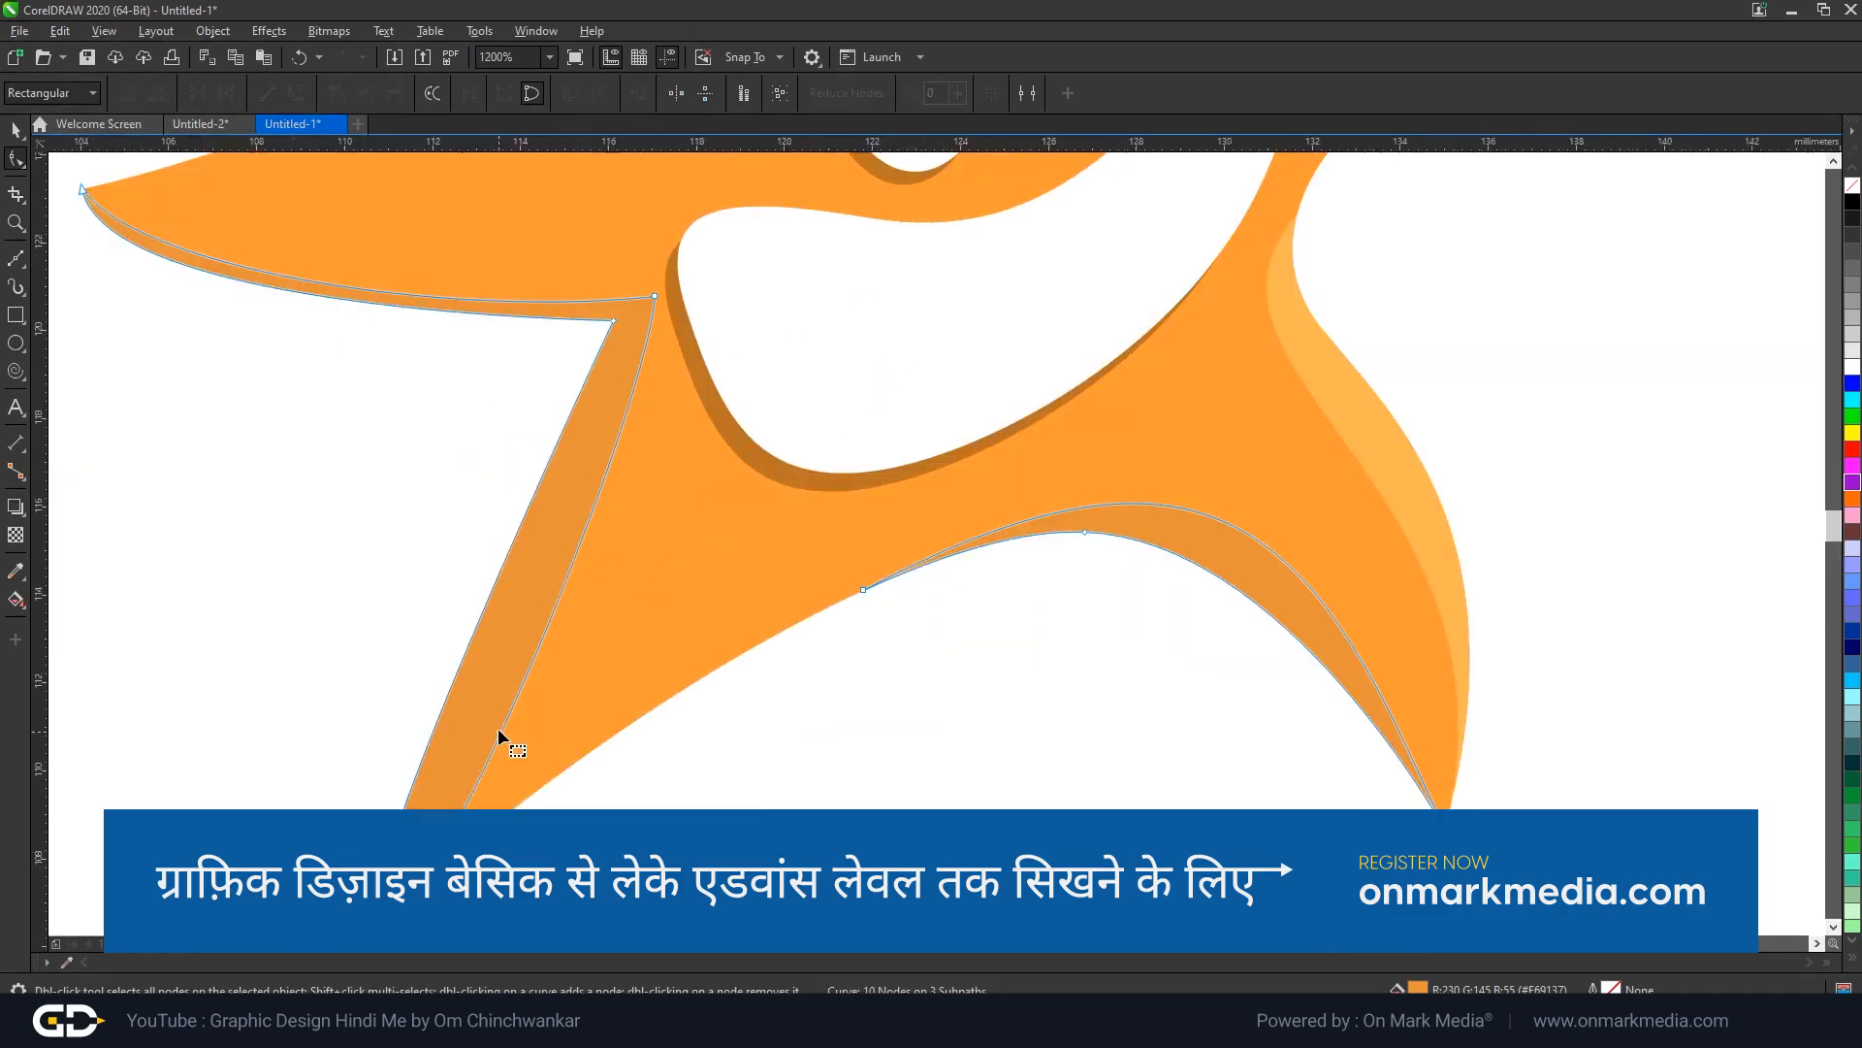
pyautogui.scroll(-2, 543, 669)
pyautogui.moveTo(526, 636); pyautogui.dragTo(525, 640)
pyautogui.scroll(1, 474, 755)
pyautogui.scroll(-2, 524, 732)
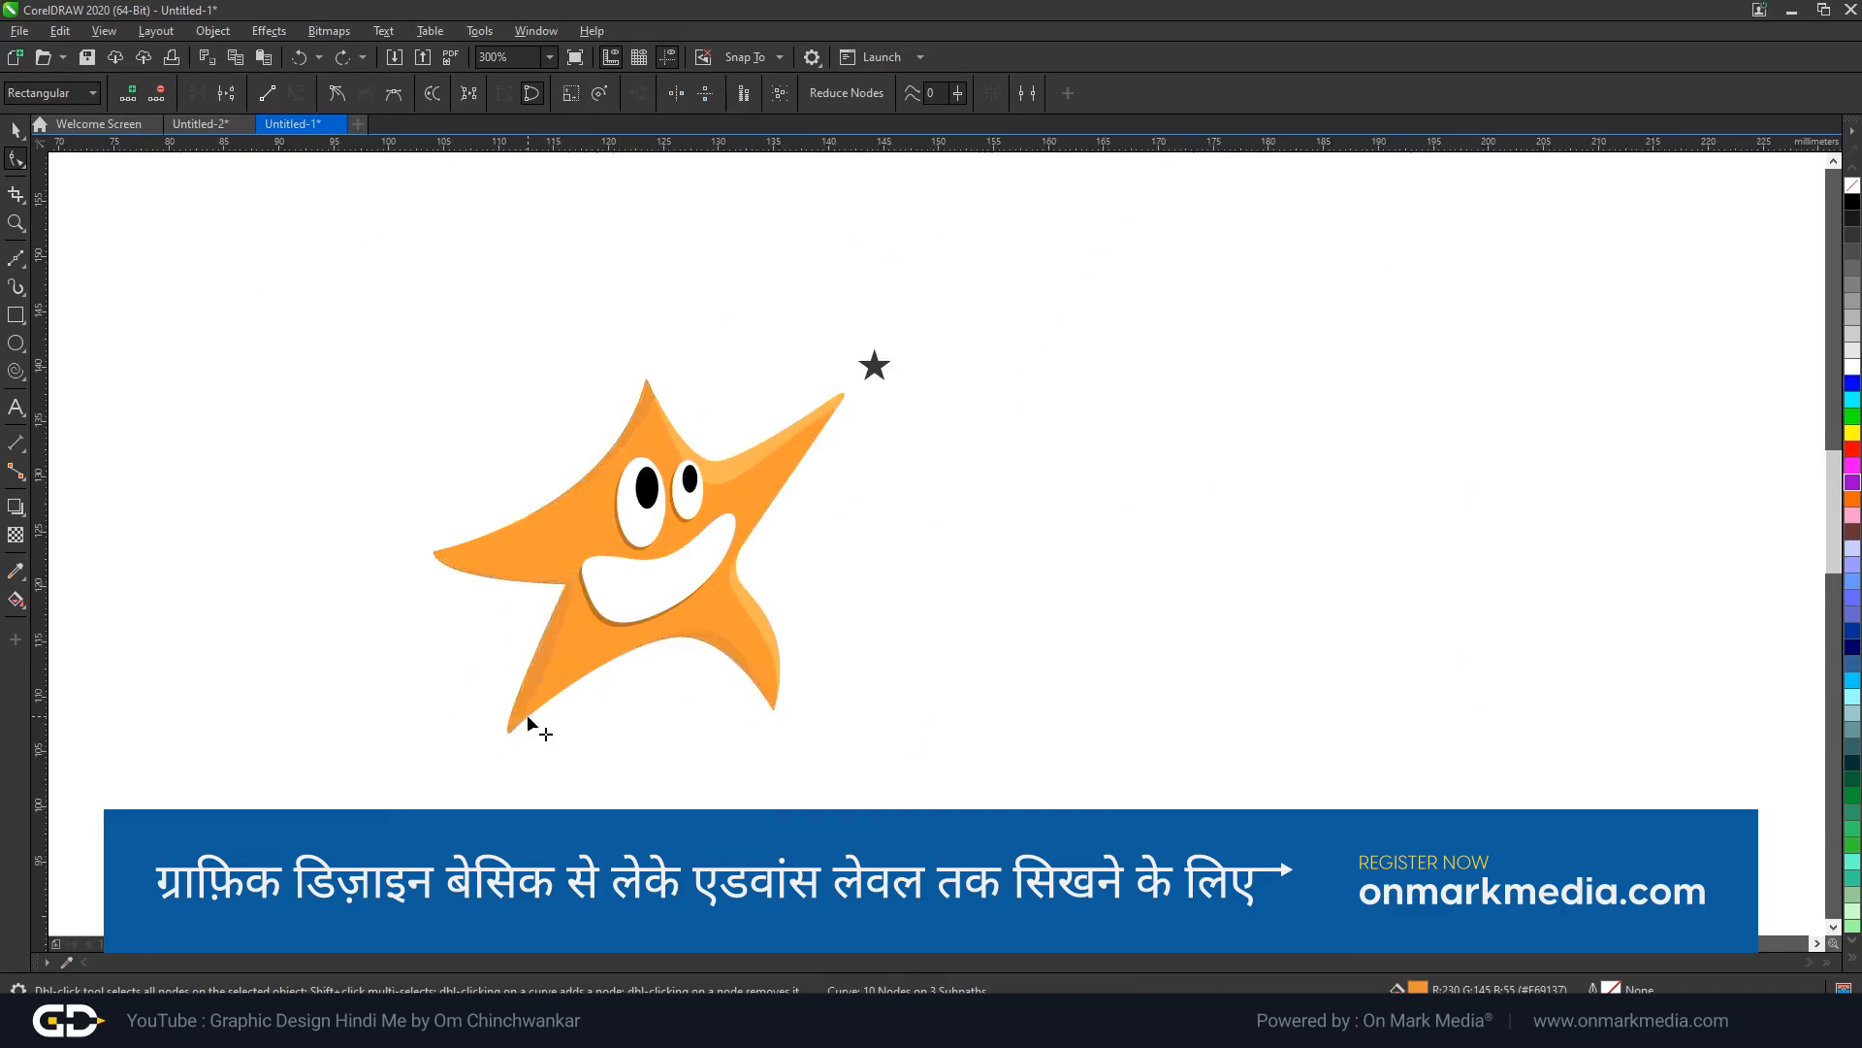
# Undo the last edit of the left leg's shadow and reshape its lower end to taper into the leg's tip.
pyautogui.hotkey('ctrl', 'z')
pyautogui.scroll(1, 518, 723)
pyautogui.rightClick(506, 743)
pyautogui.click(565, 547)
pyautogui.moveTo(541, 707); pyautogui.dragTo(508, 687)
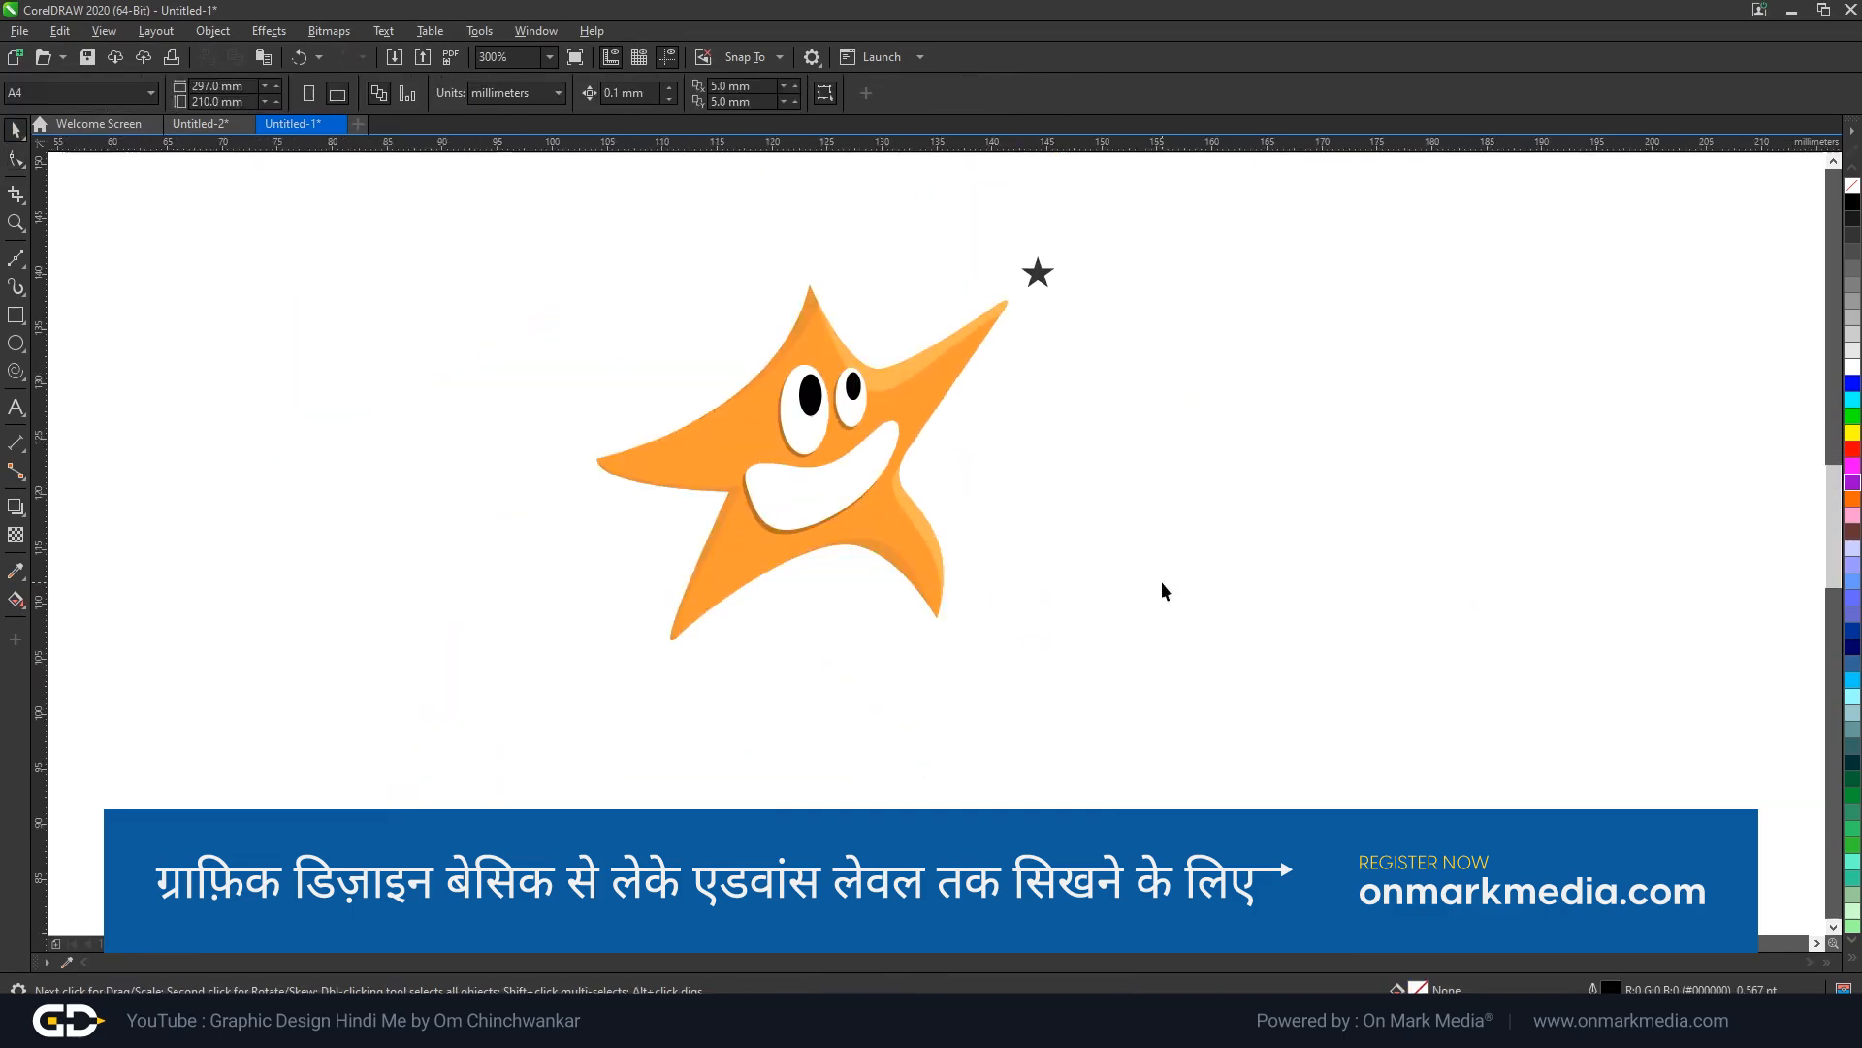
# Replace the mouth's white fill with a uniform dark brown.
pyautogui.click(16, 160)
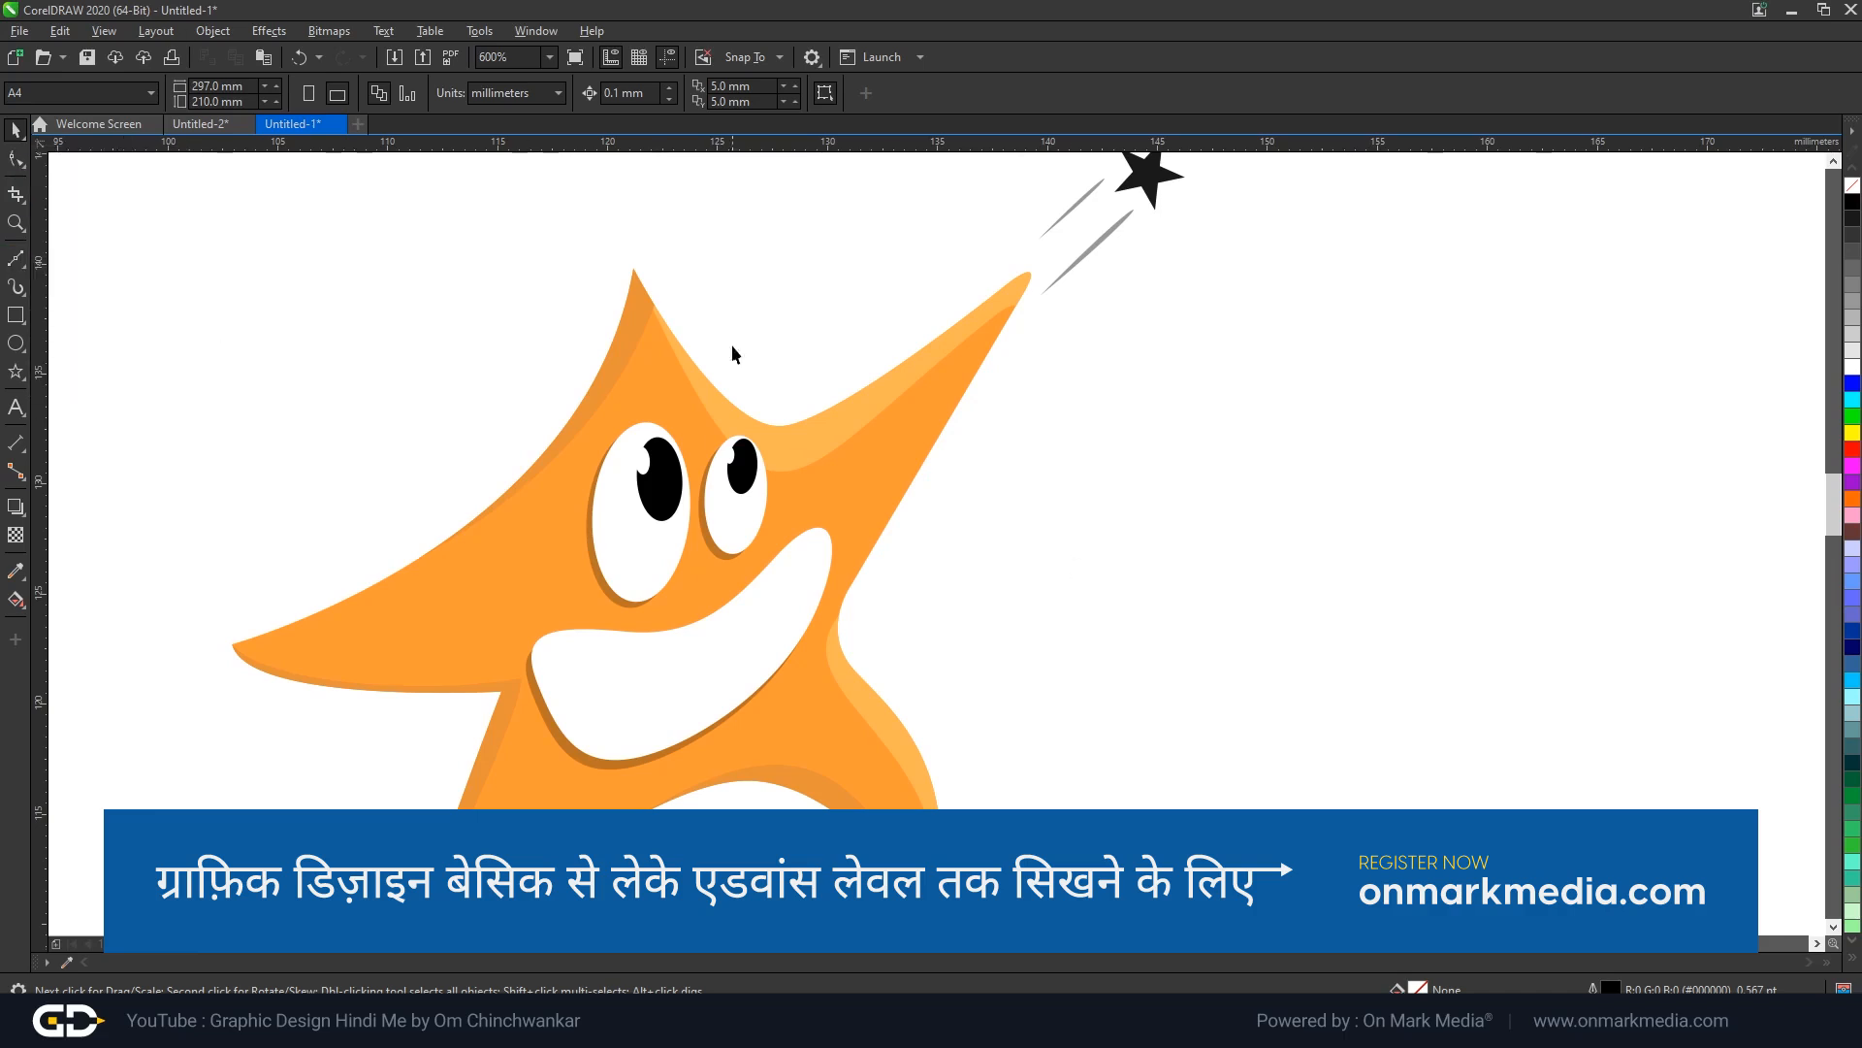
pyautogui.scroll(-1, 820, 362)
pyautogui.click(795, 455)
pyautogui.scroll(-2, 795, 456)
pyautogui.scroll(2, 789, 447)
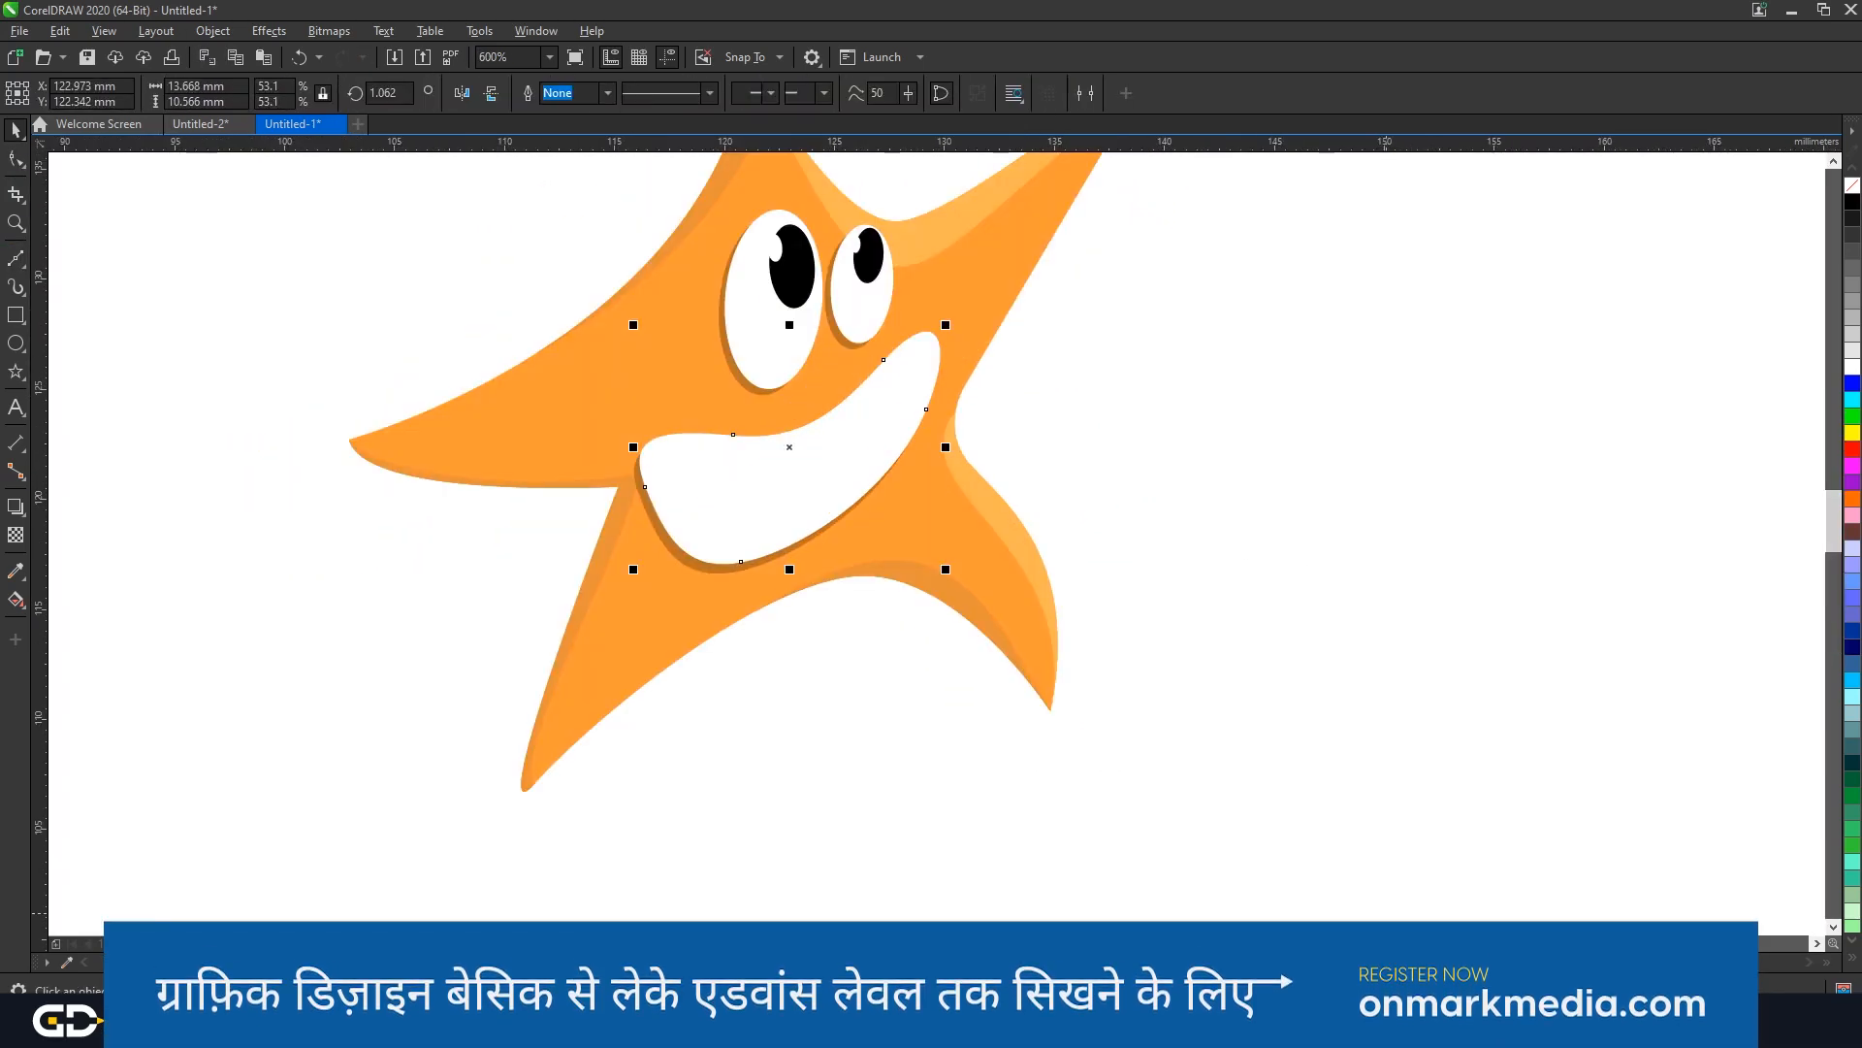
pyautogui.click(1853, 449)
pyautogui.doubleClick(1417, 987)
pyautogui.moveTo(873, 231); pyautogui.dragTo(1329, 225)
pyautogui.click(1238, 579)
pyautogui.click(1123, 329)
pyautogui.click(1264, 489)
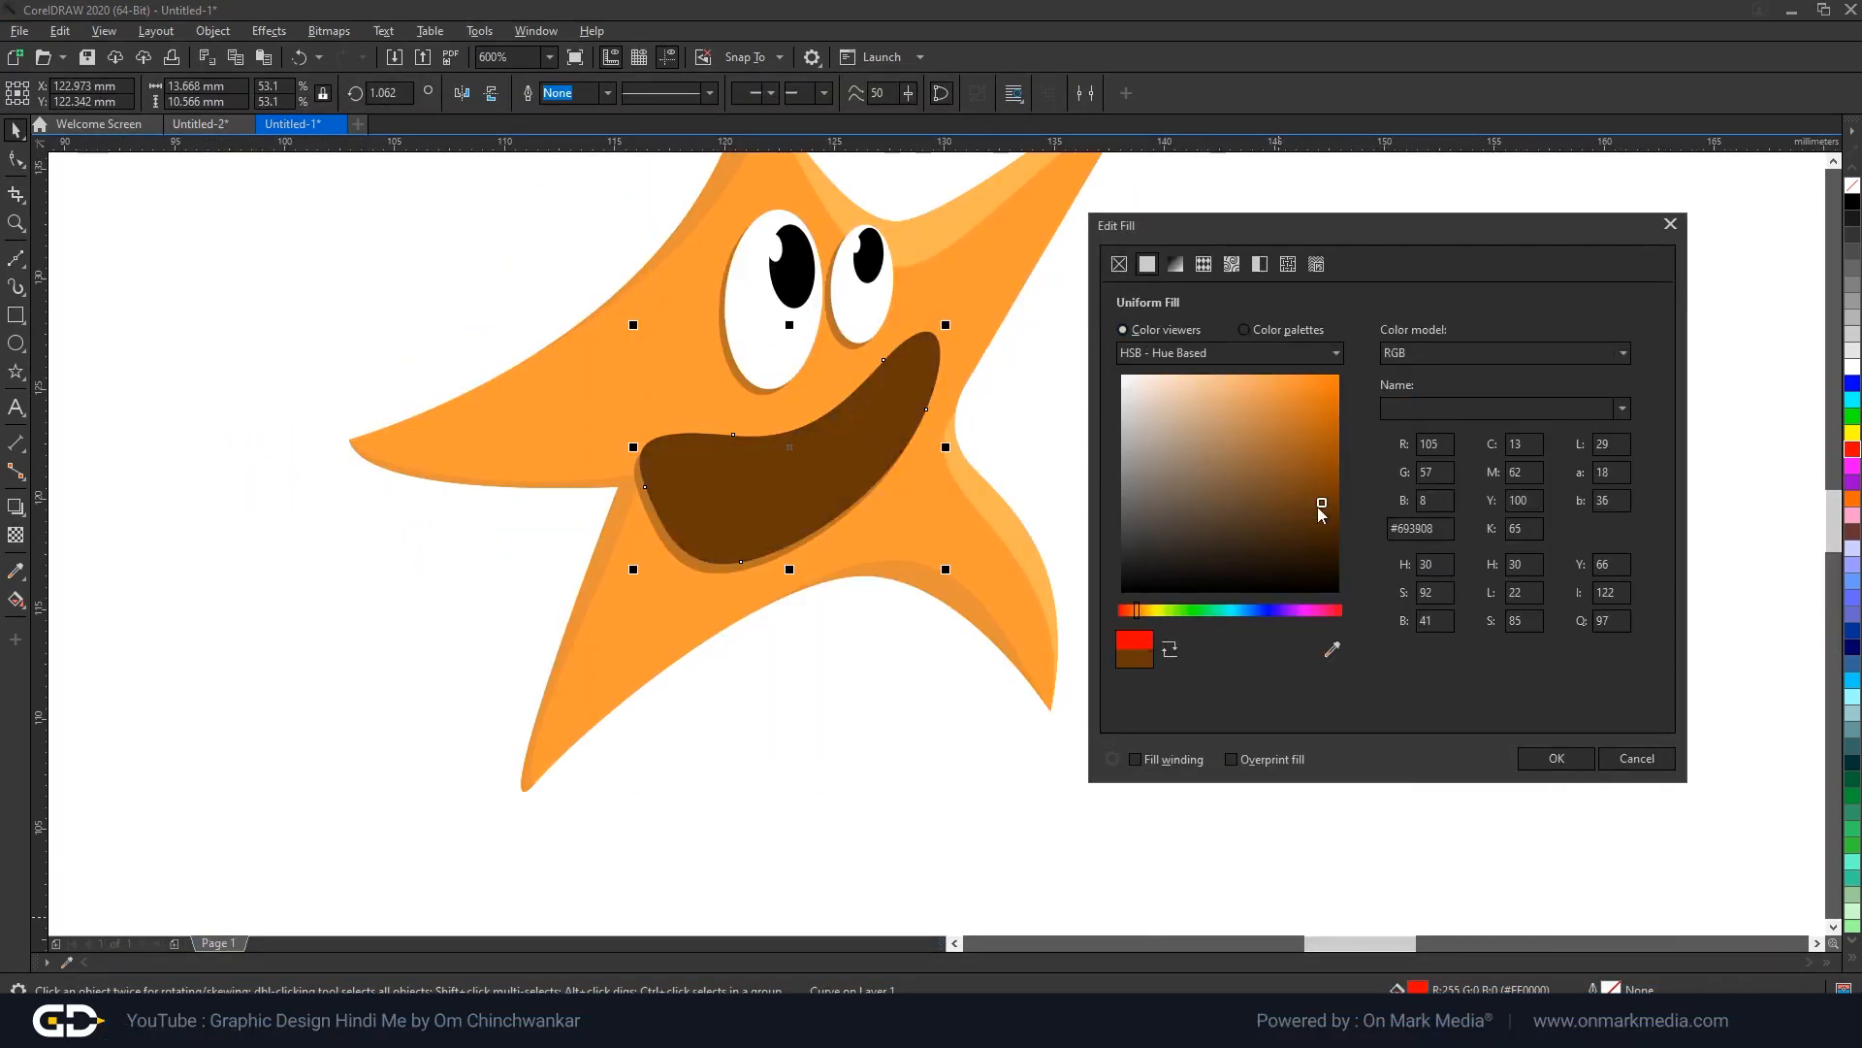
pyautogui.click(1244, 330)
pyautogui.click(1123, 330)
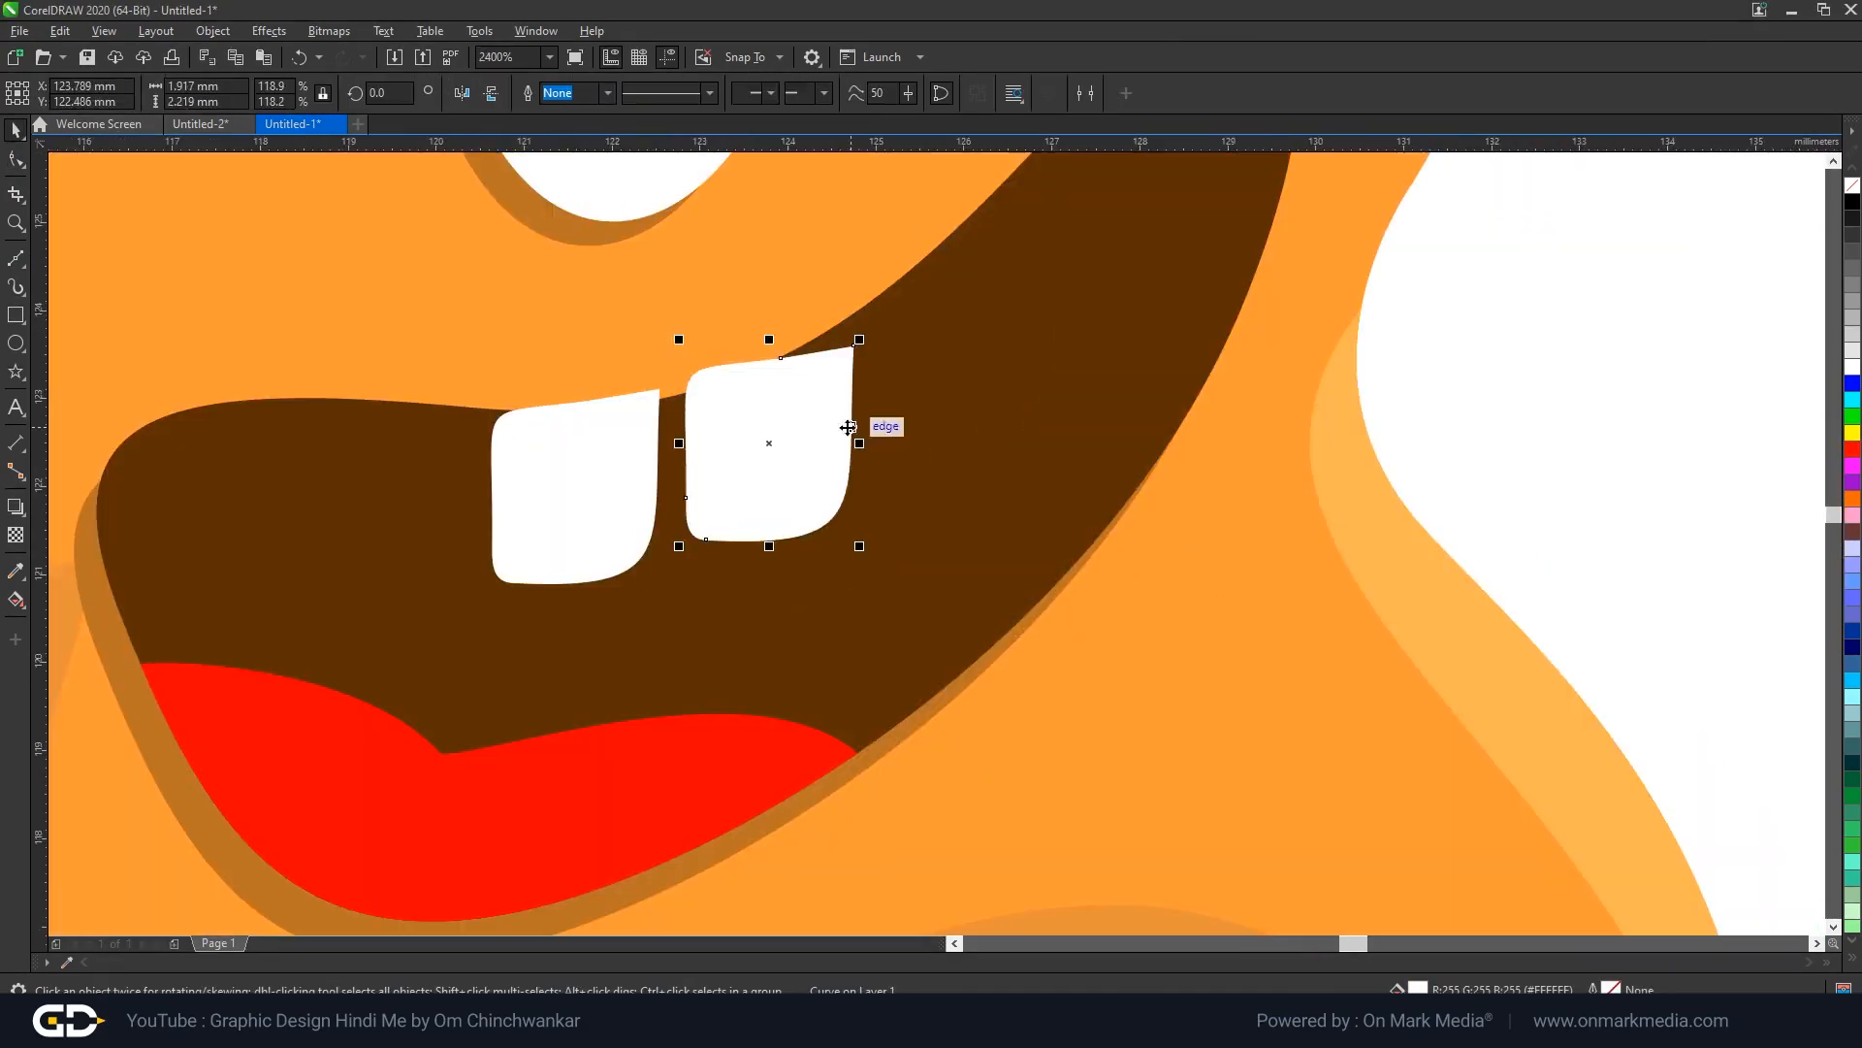
# Adjust the two white teeth so they sit close together with their tops following the mouth's upper edge.
pyautogui.moveTo(852, 420); pyautogui.dragTo(857, 271)
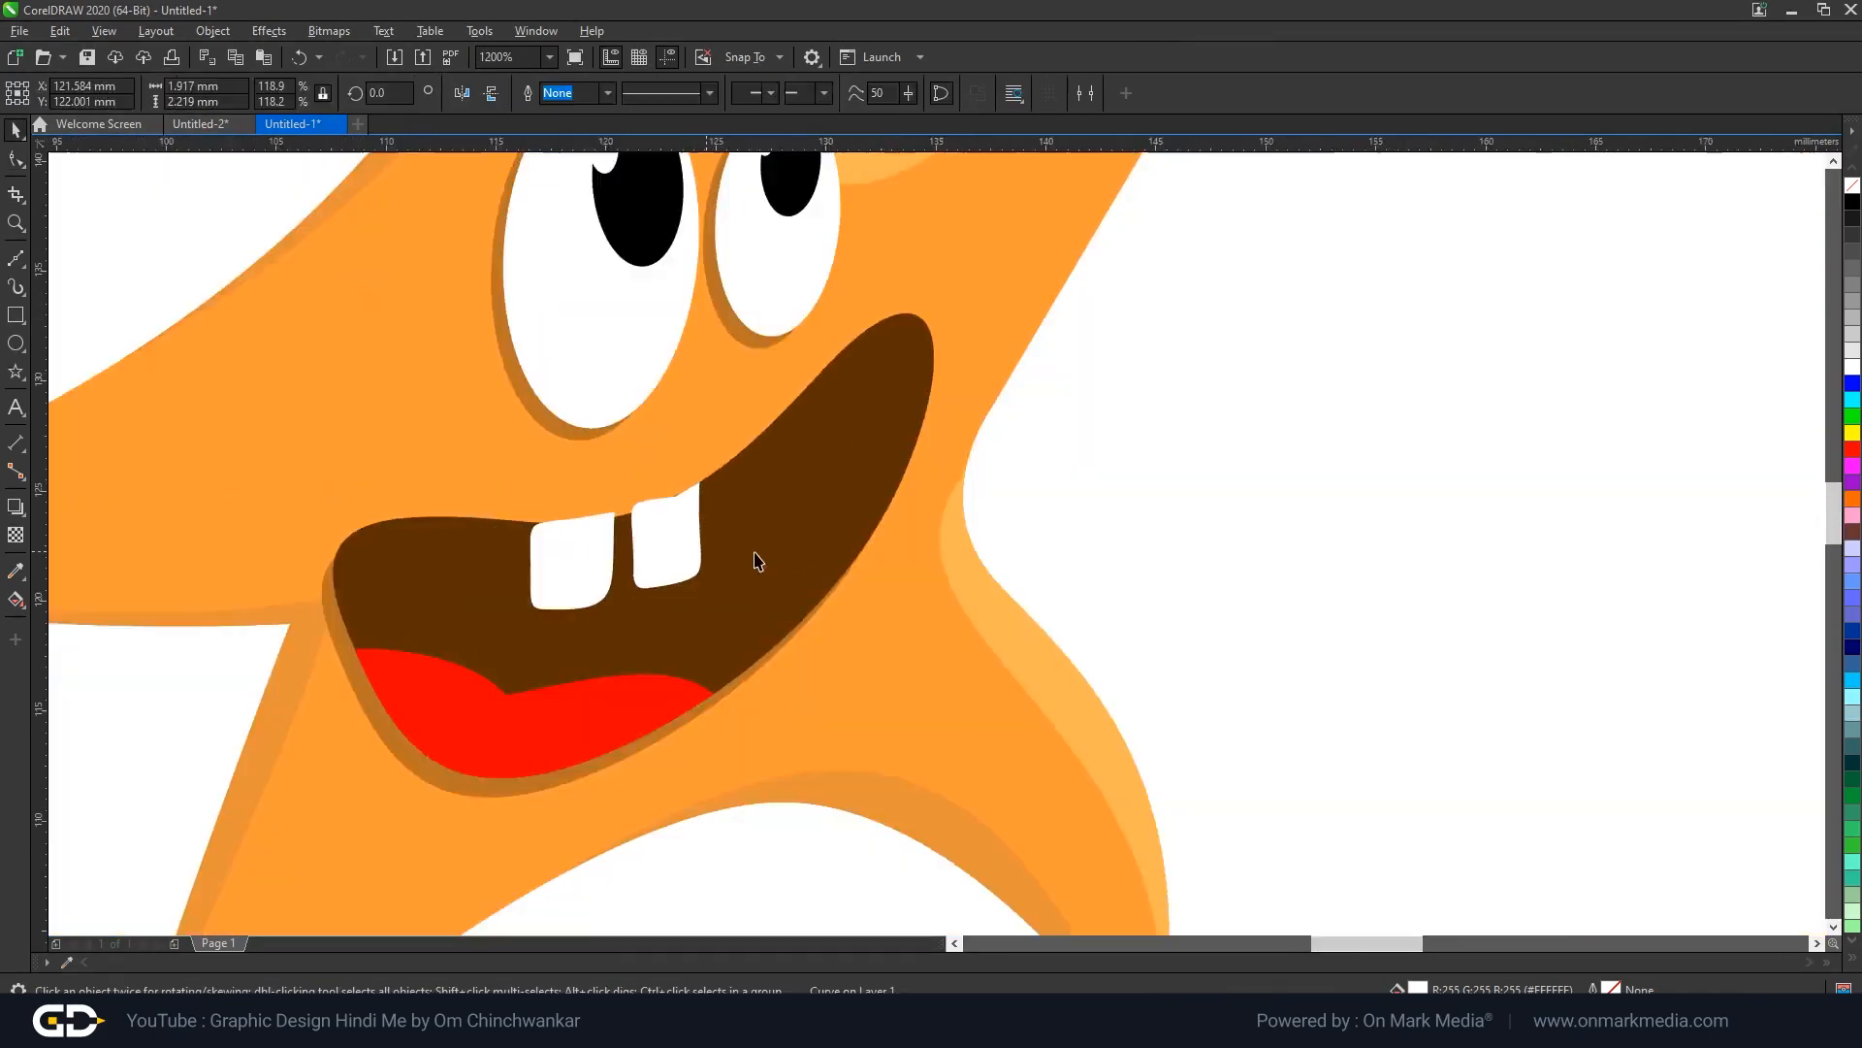
pyautogui.scroll(2, 623, 508)
pyautogui.scroll(2, 1088, 589)
pyautogui.rightClick(622, 470)
pyautogui.click(716, 543)
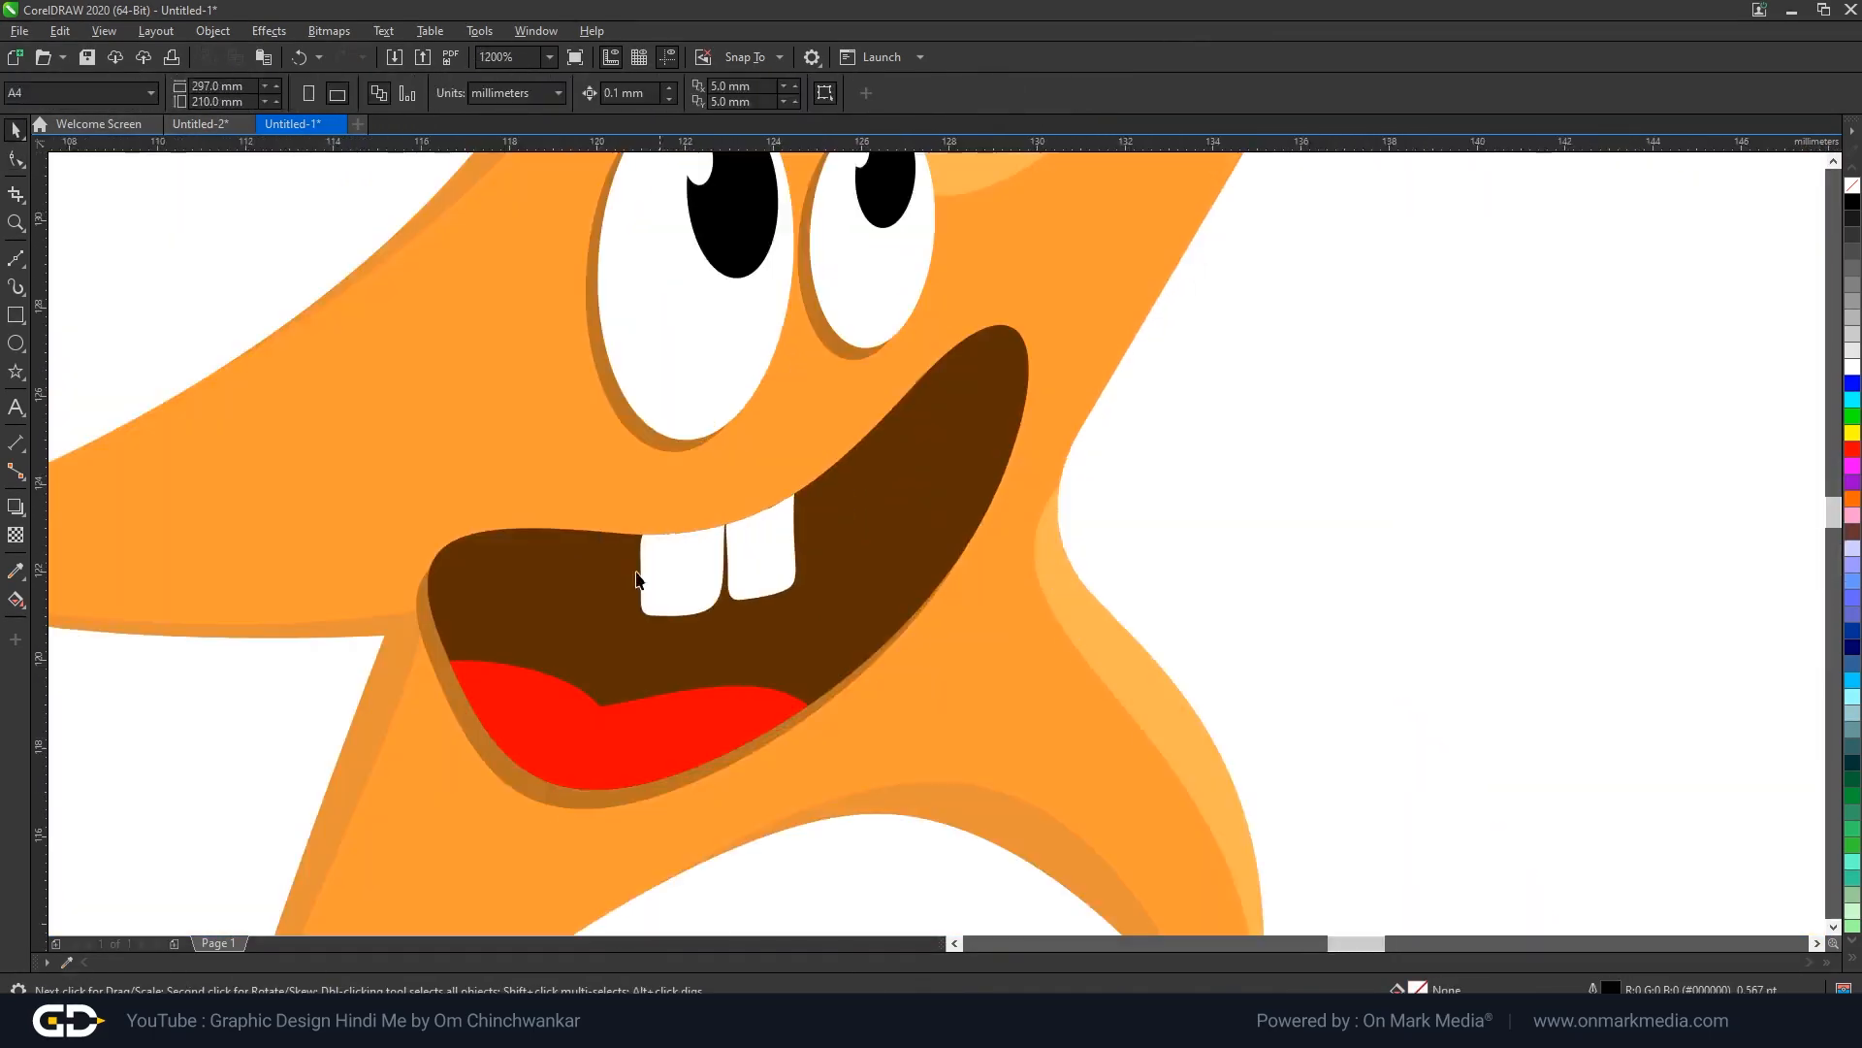
# Add a light orange #FFB554 lip highlight from an upward-offset mouth duplicate and move it back one object at a time.
pyautogui.click(591, 633)
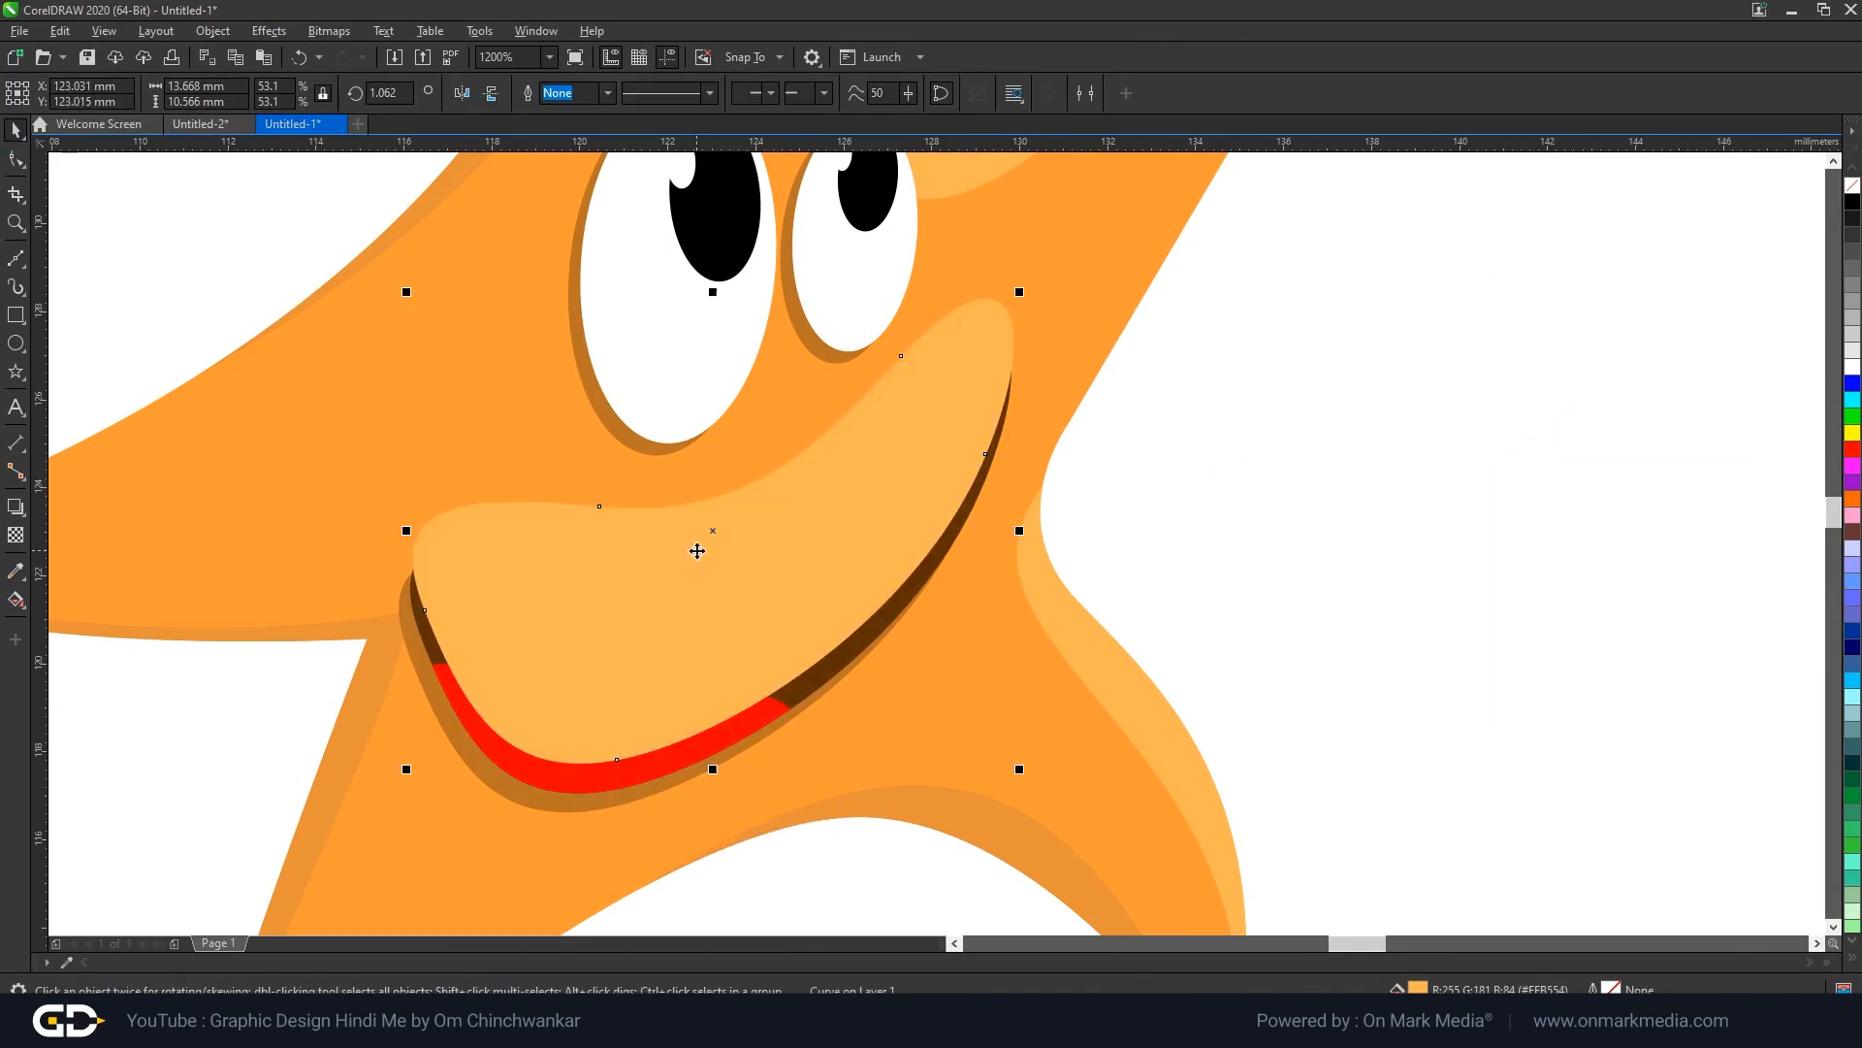
pyautogui.moveTo(697, 551); pyautogui.dragTo(691, 553)
pyautogui.rightClick(815, 544)
pyautogui.click(1152, 708)
pyautogui.rightClick(937, 485)
pyautogui.moveTo(1114, 591)
pyautogui.click(1251, 708)
pyautogui.rightClick(912, 505)
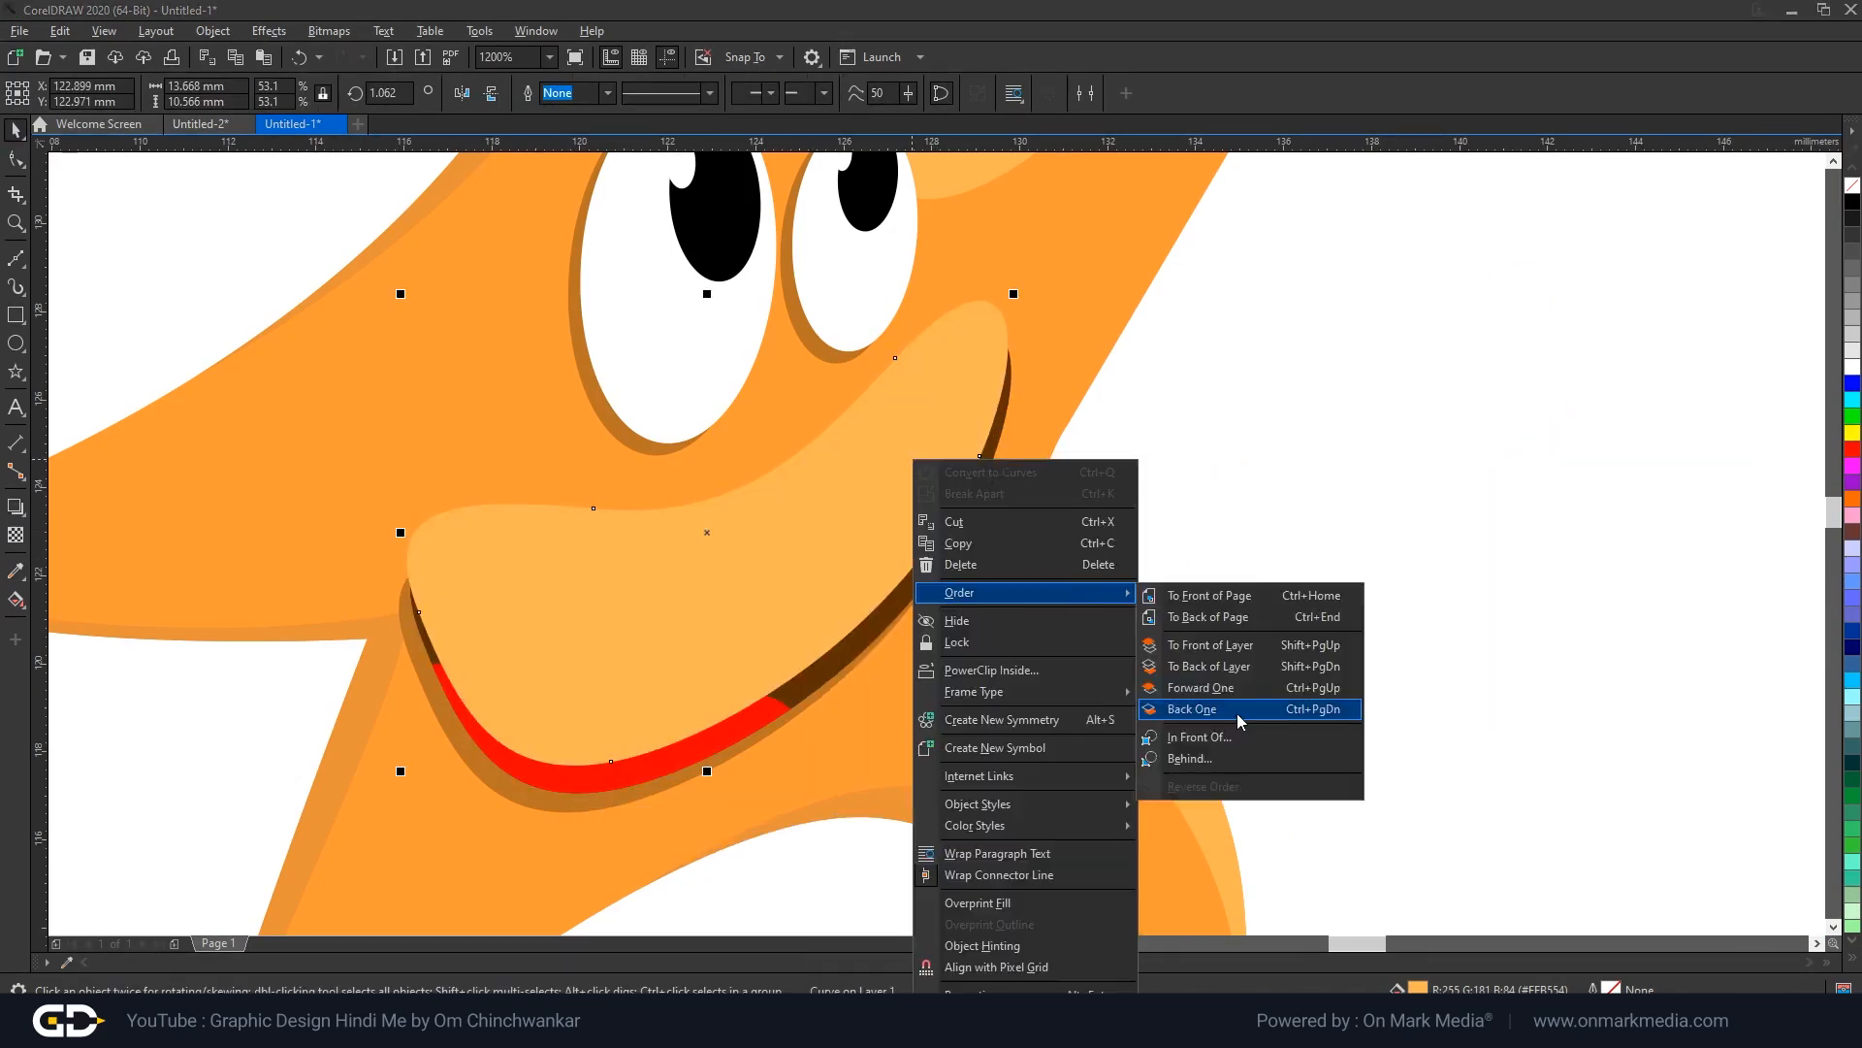
pyautogui.click(1238, 713)
# Adjust the merge mode of the transparency on the star body's shadow.
pyautogui.click(19, 318)
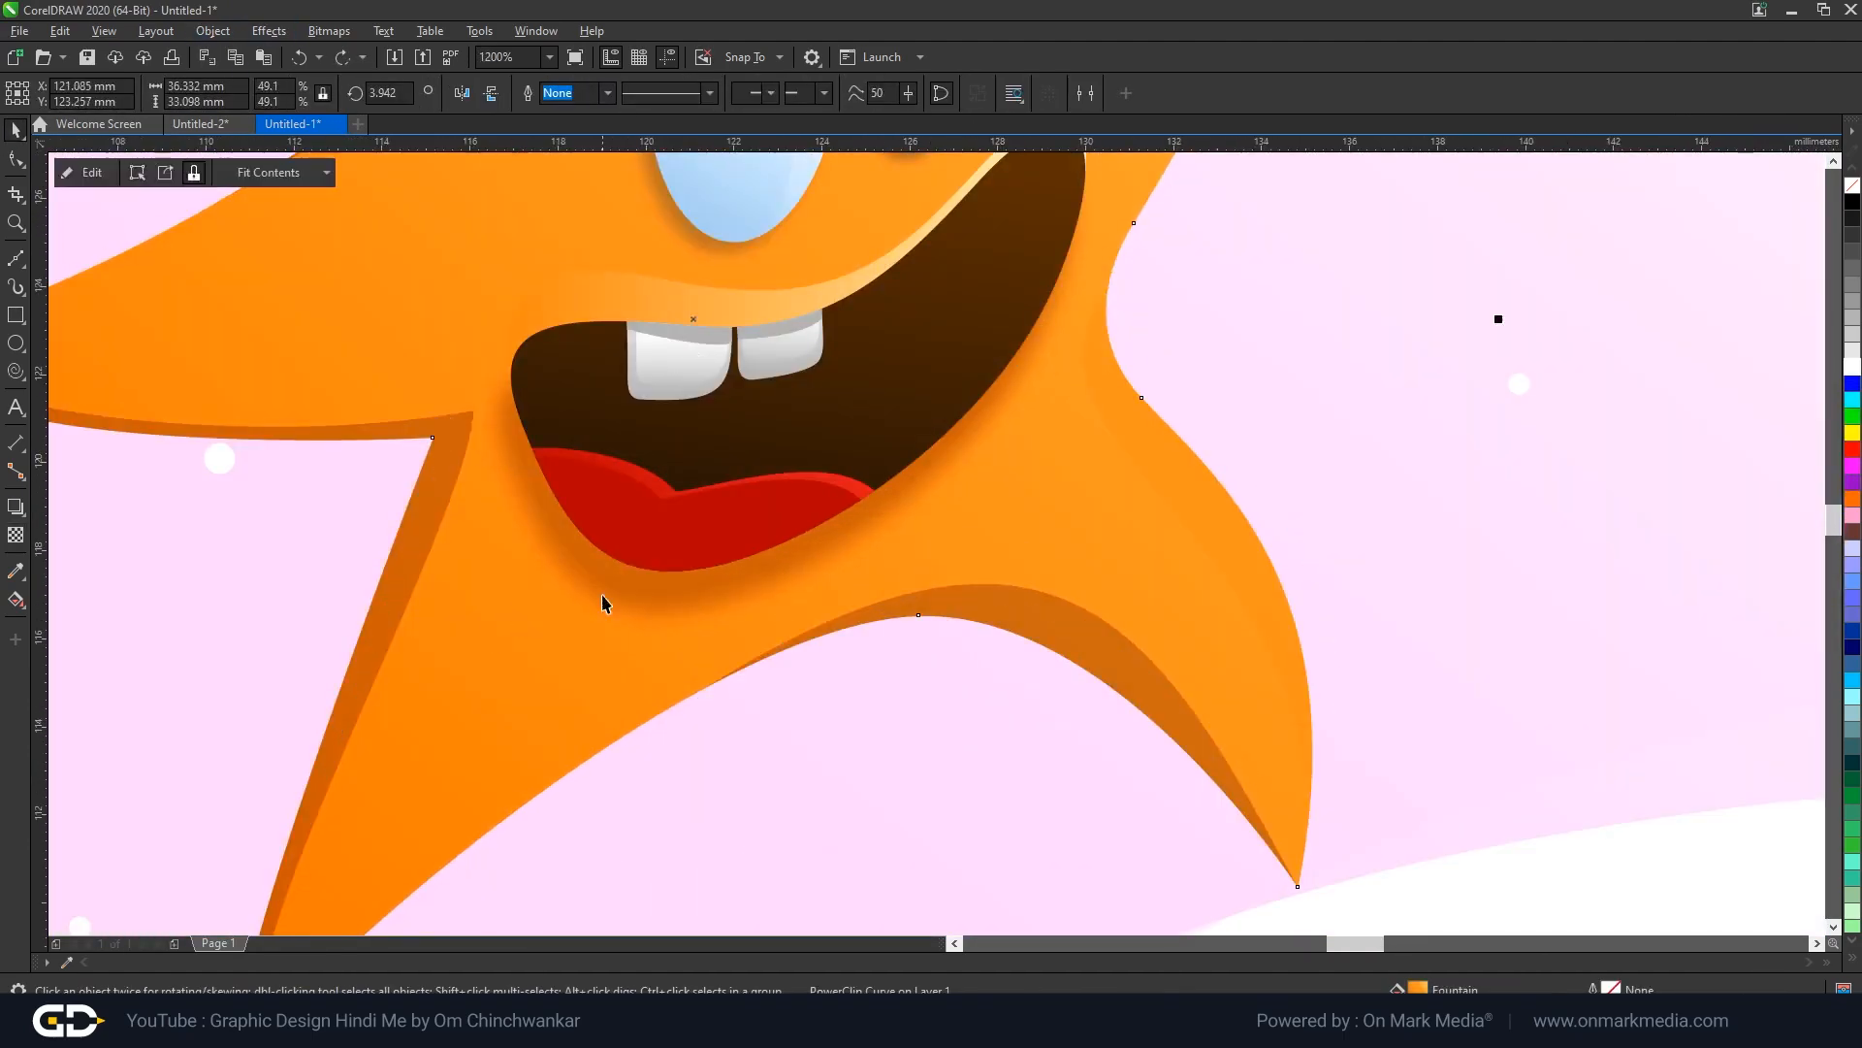
pyautogui.moveTo(602, 603); pyautogui.dragTo(712, 592)
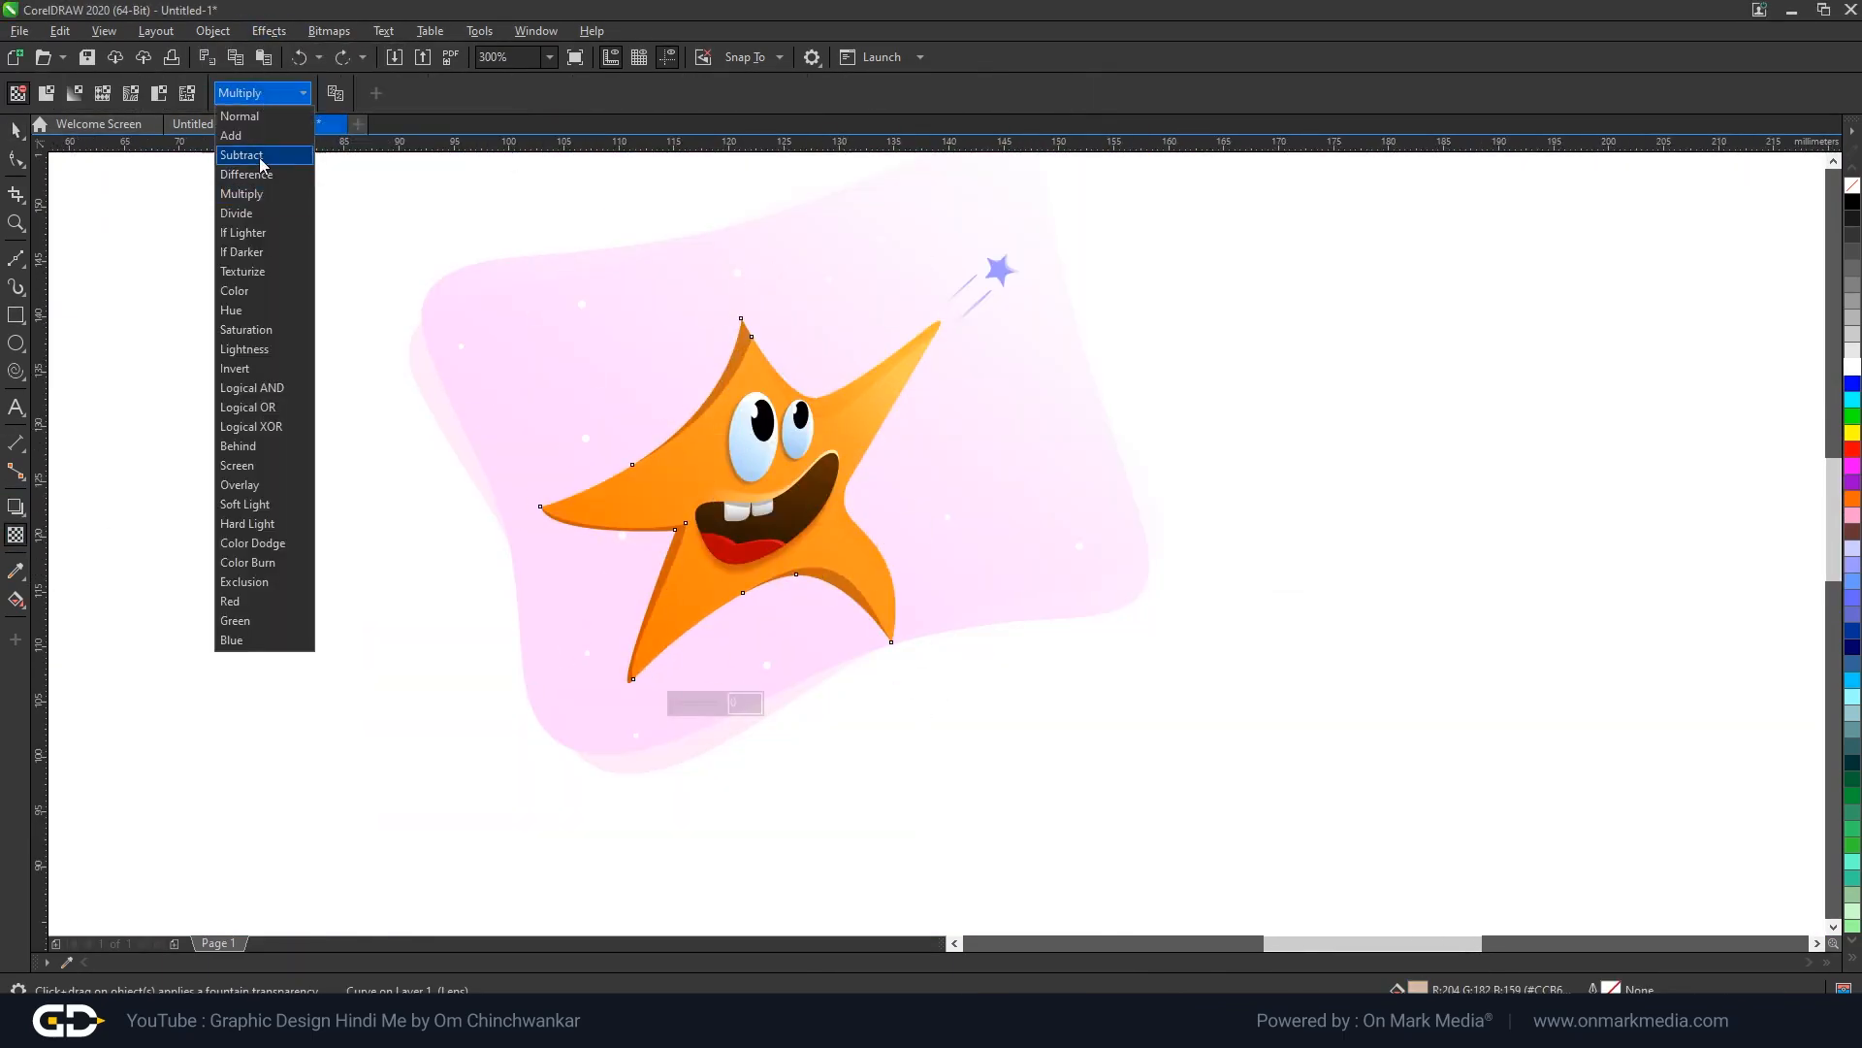
pyautogui.click(250, 94)
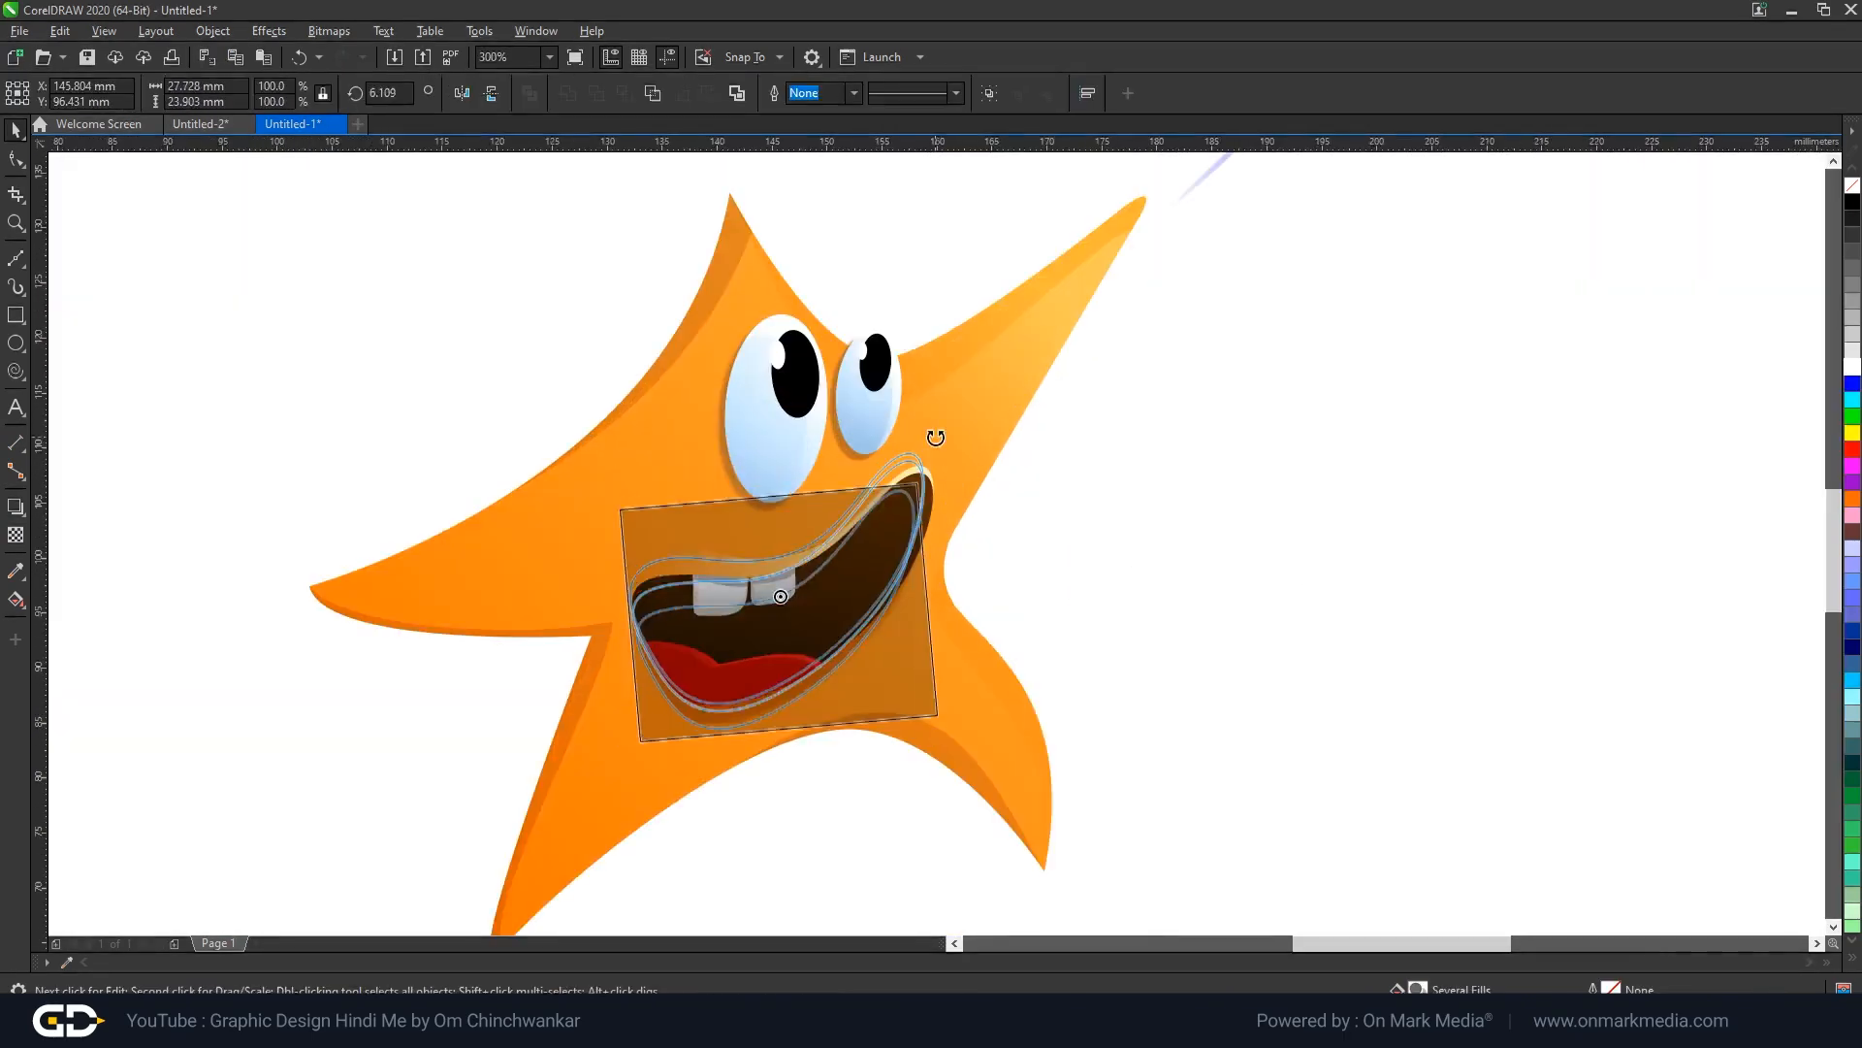
# Draw a drool drop about 2.3 mm wide and 5.4 mm tall below the mouth and recolour it white.
pyautogui.moveTo(619, 398); pyautogui.dragTo(807, 607)
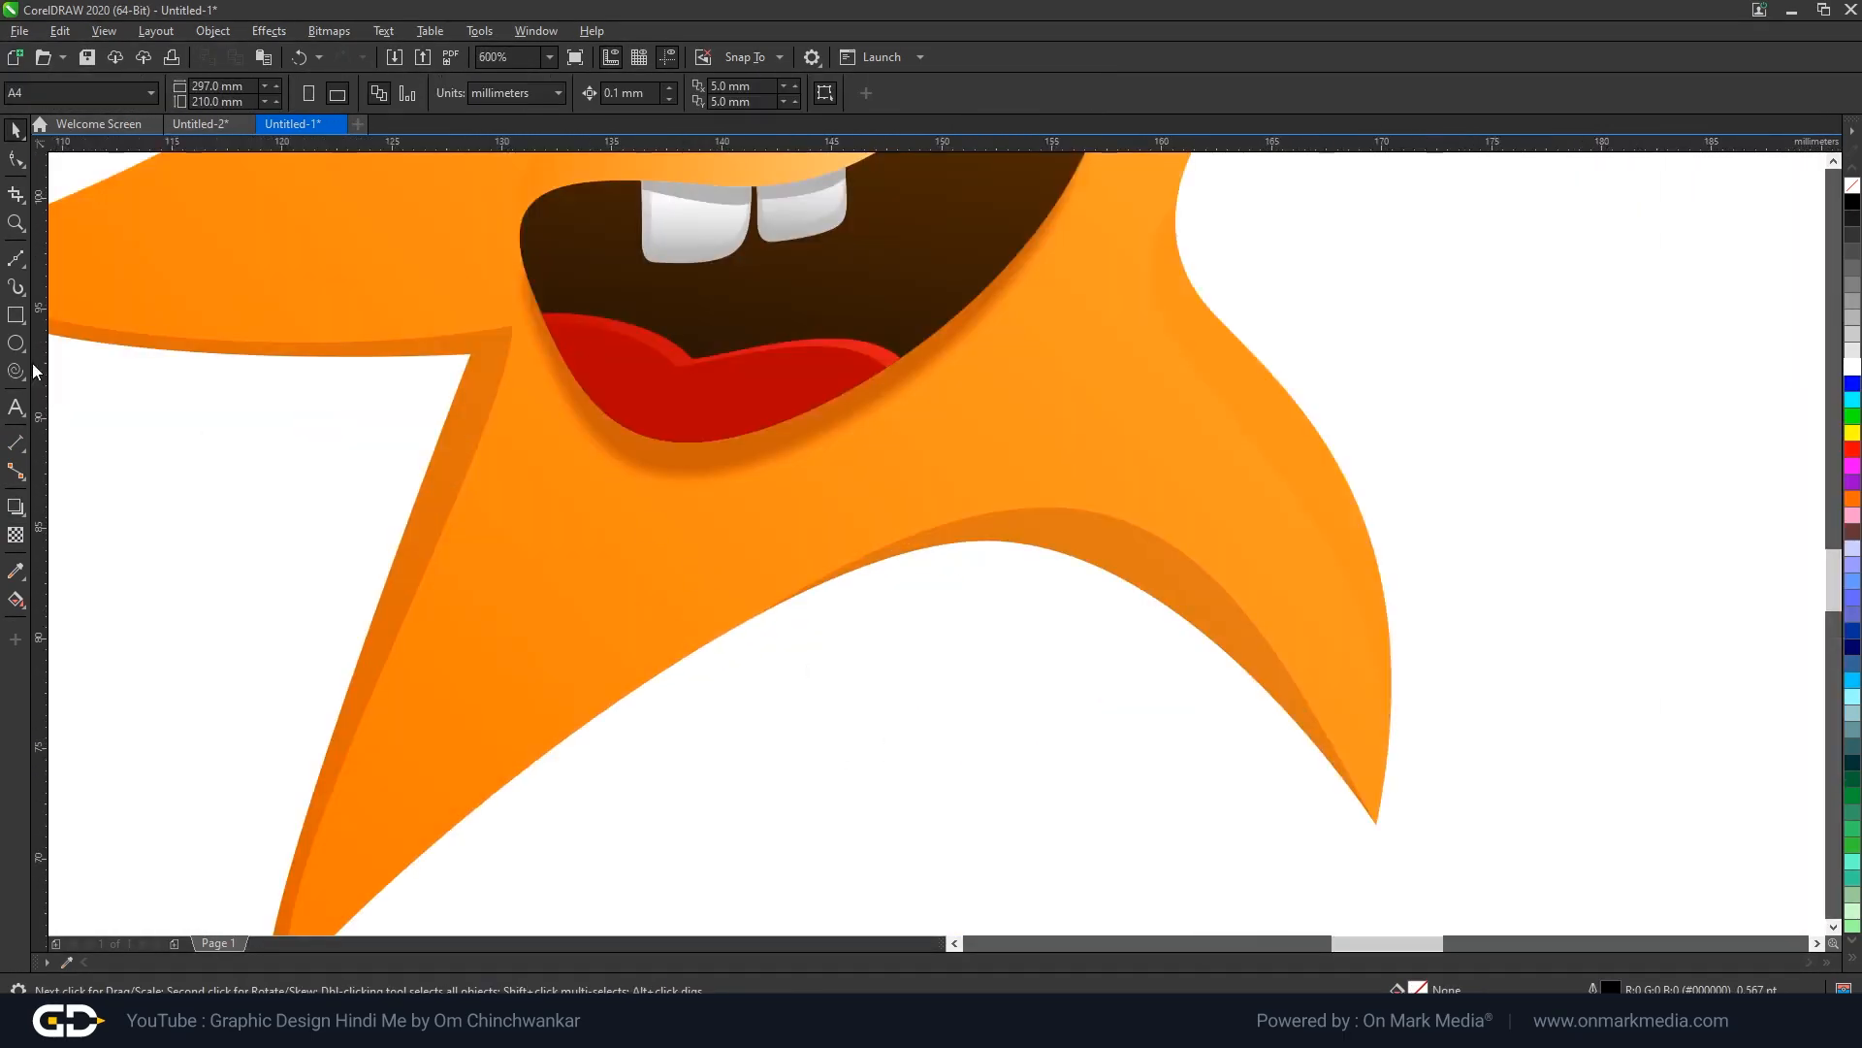
pyautogui.moveTo(550, 572); pyautogui.dragTo(601, 645)
pyautogui.moveTo(548, 501); pyautogui.dragTo(548, 318)
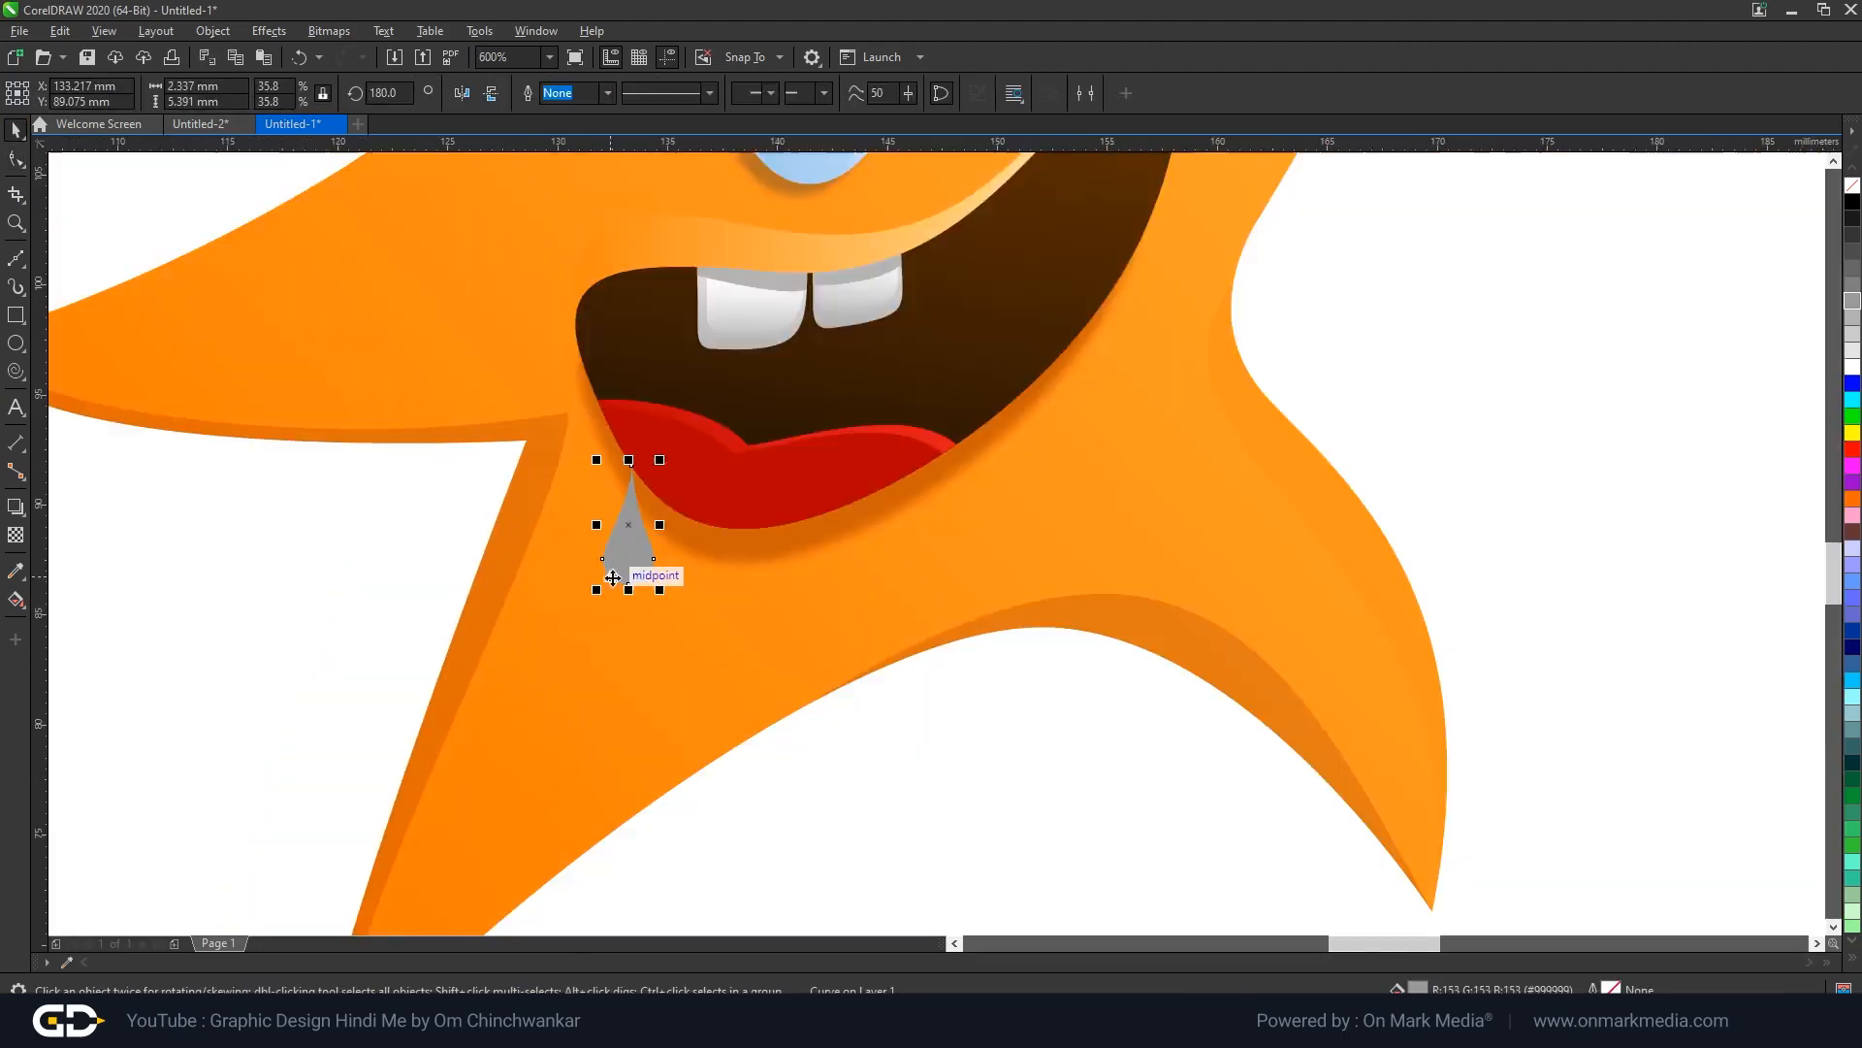
pyautogui.hotkey('shift', 'F11')
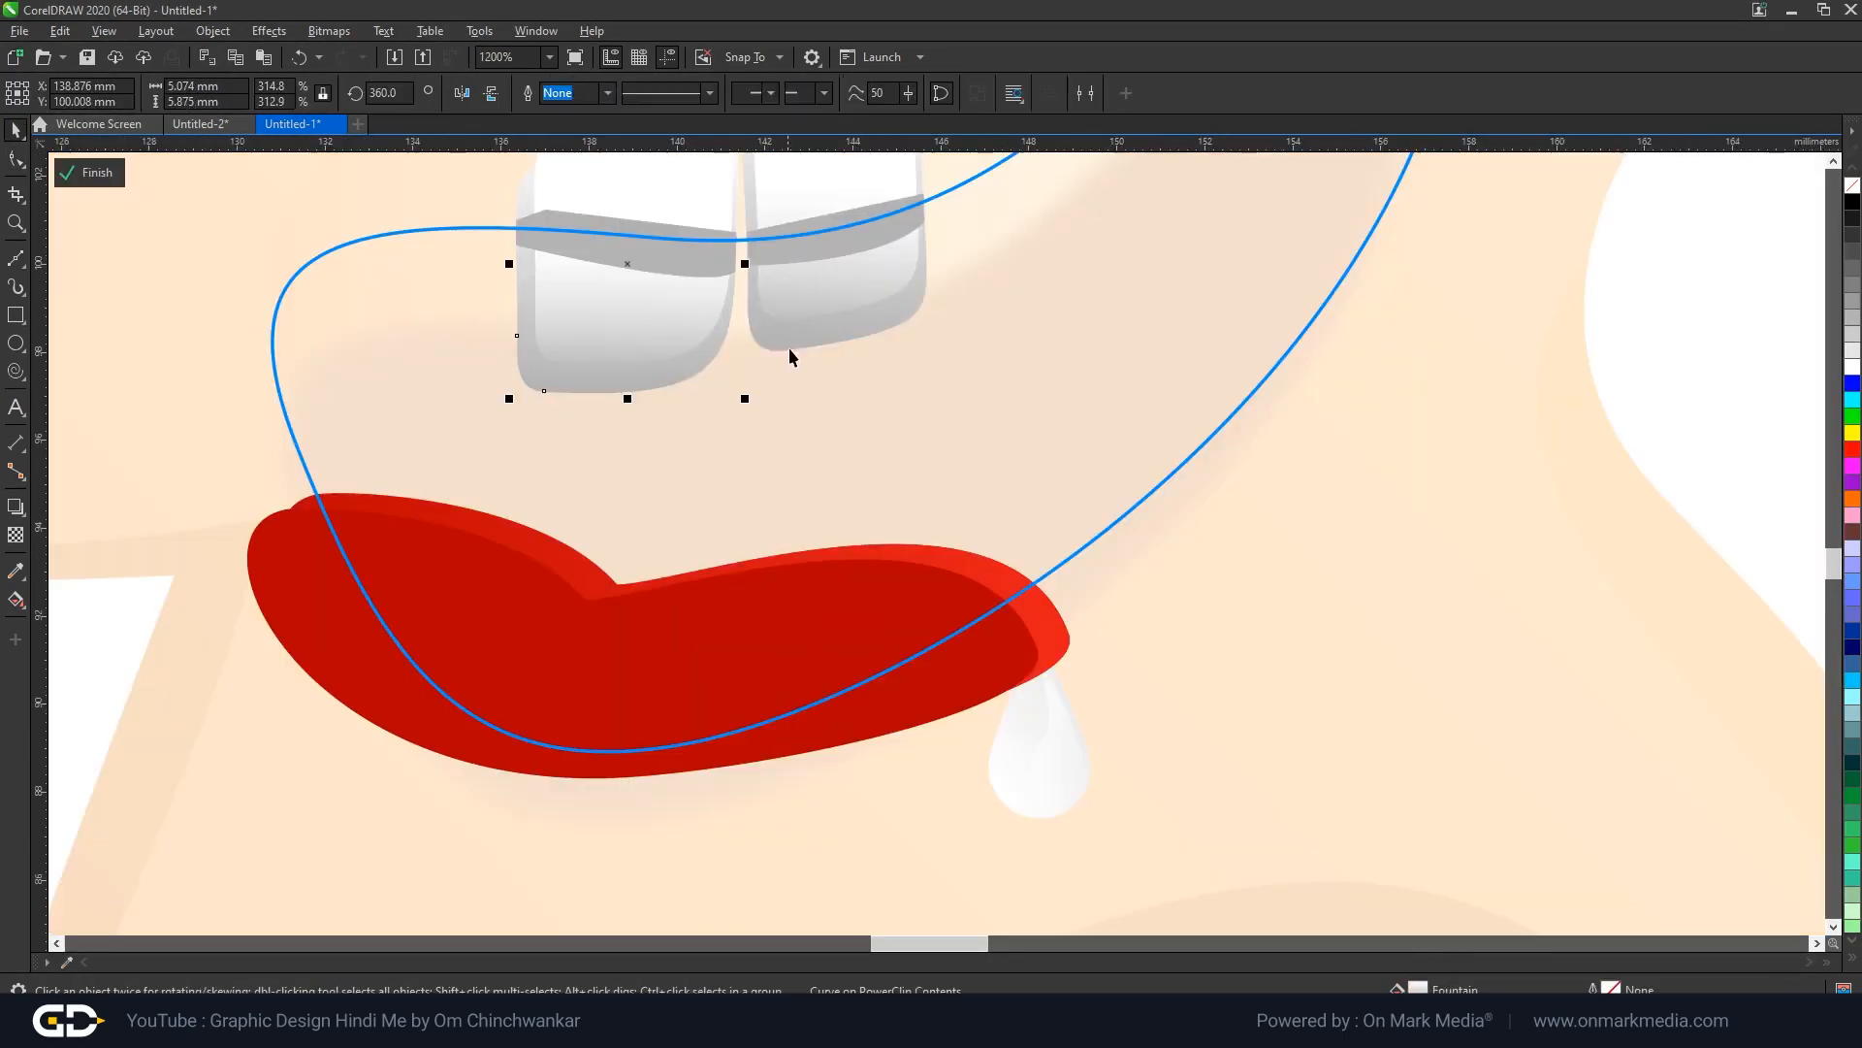
# Place a pair of upside-down white teeth over the tongue inside the mouth's PowerClip as lower teeth.
pyautogui.moveTo(861, 719); pyautogui.dragTo(650, 689)
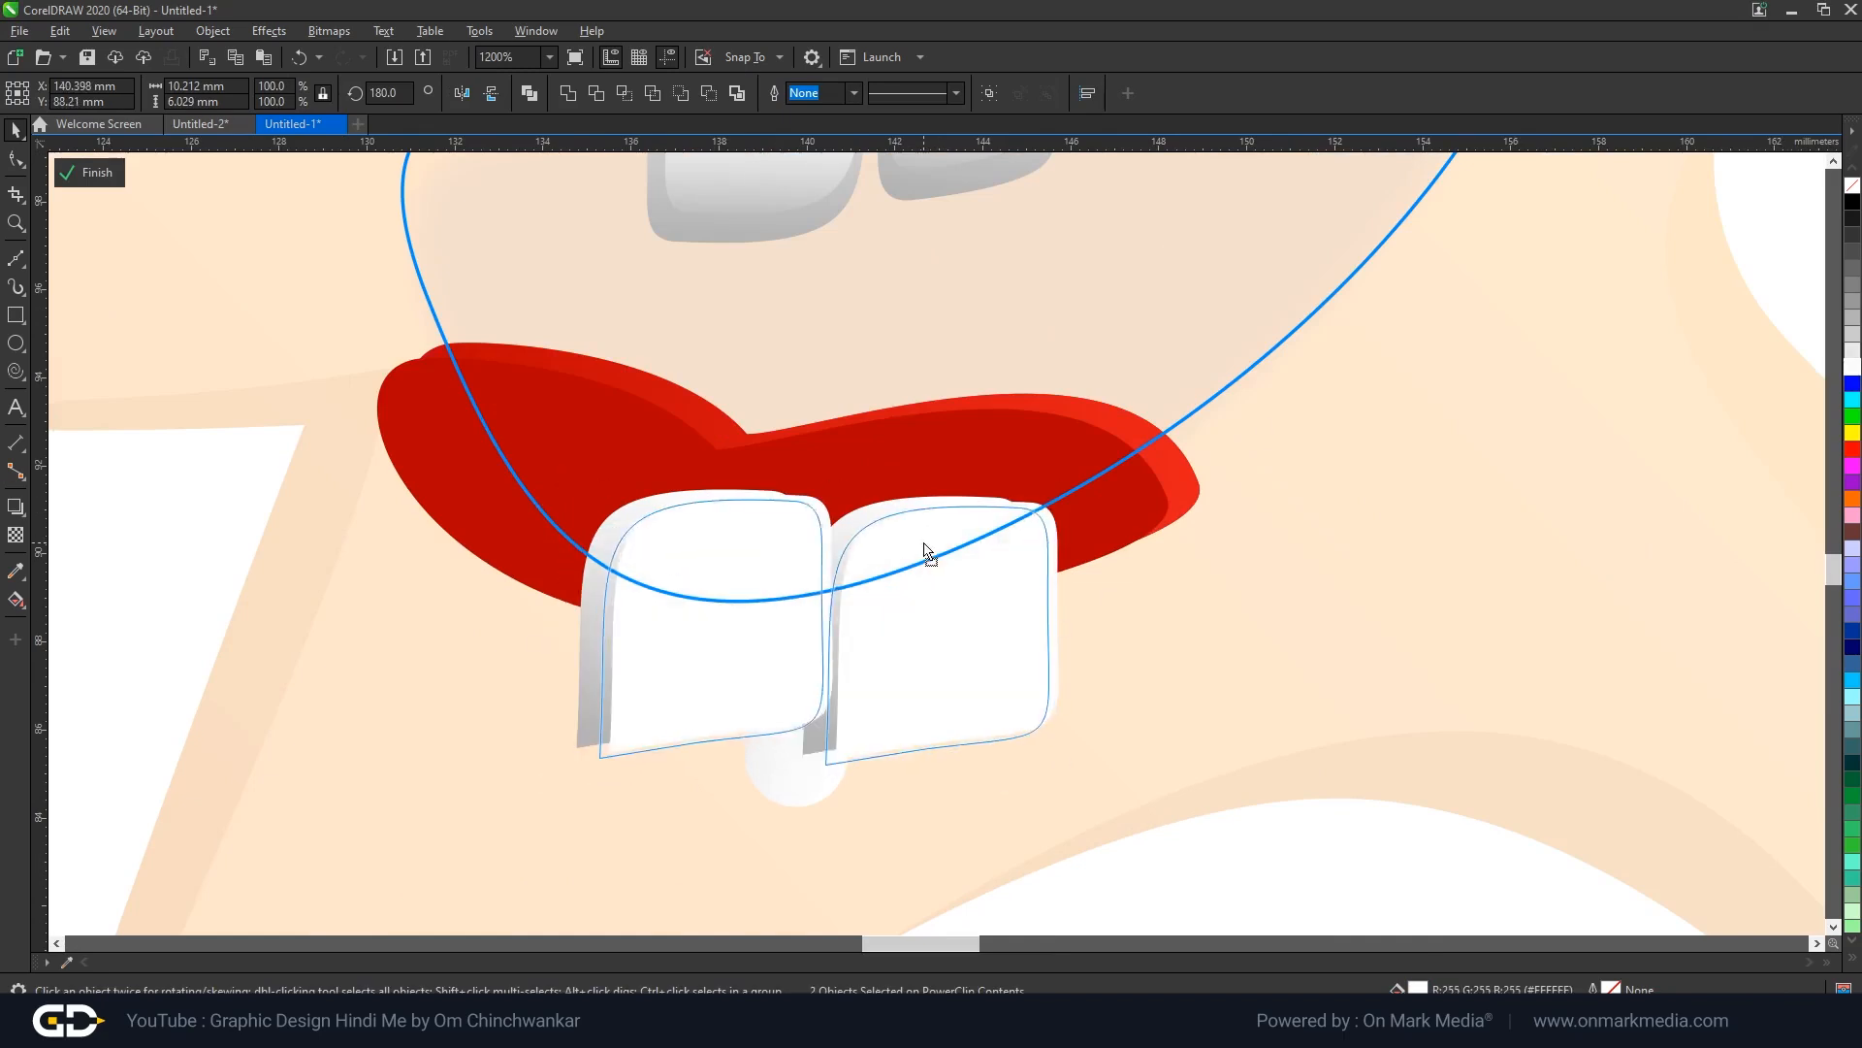
pyautogui.moveTo(900, 463); pyautogui.dragTo(848, 651)
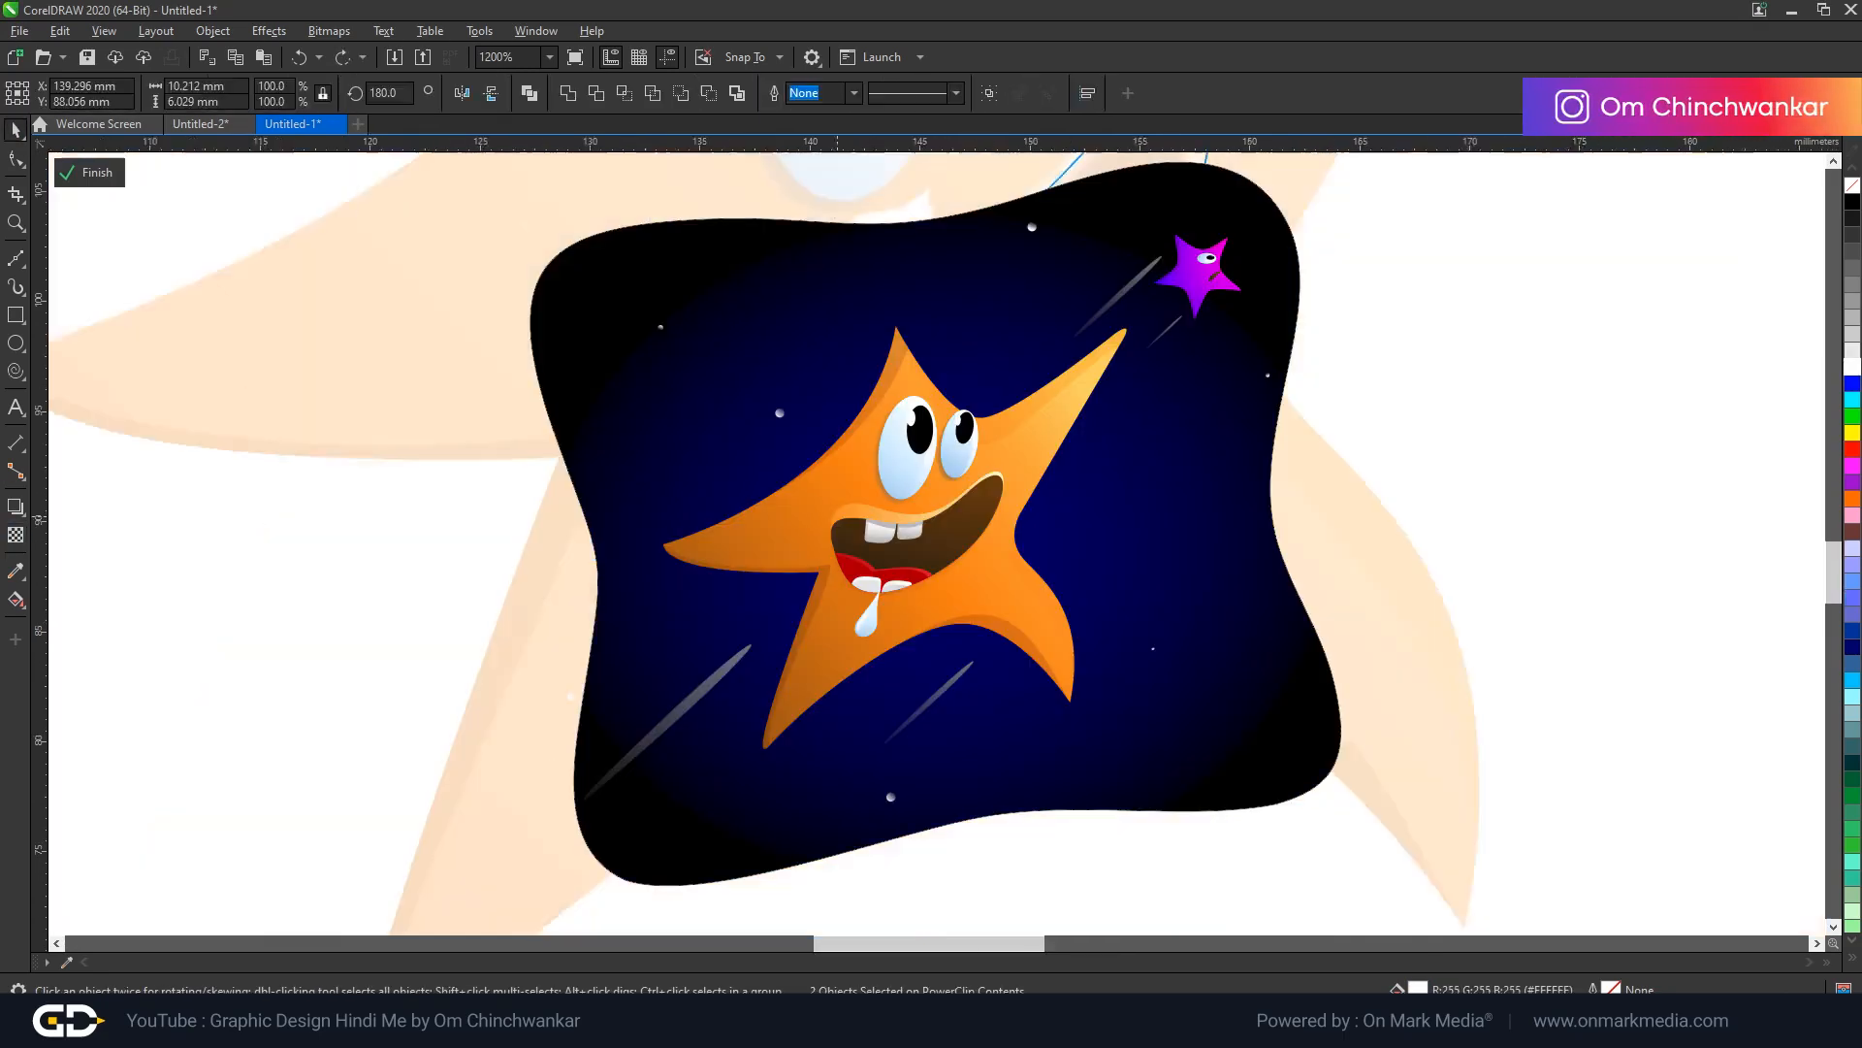